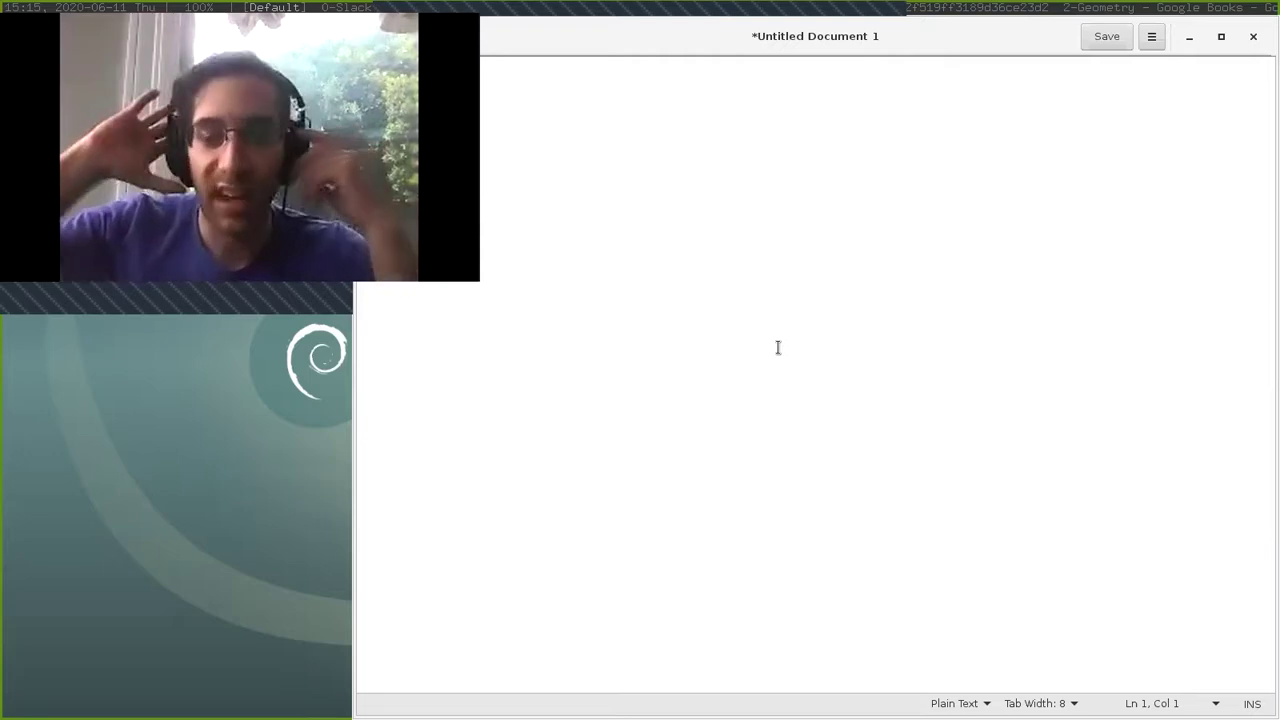
In gedit, type 'return something', copy part of it onto a second line, then clear the document.
type("return something")
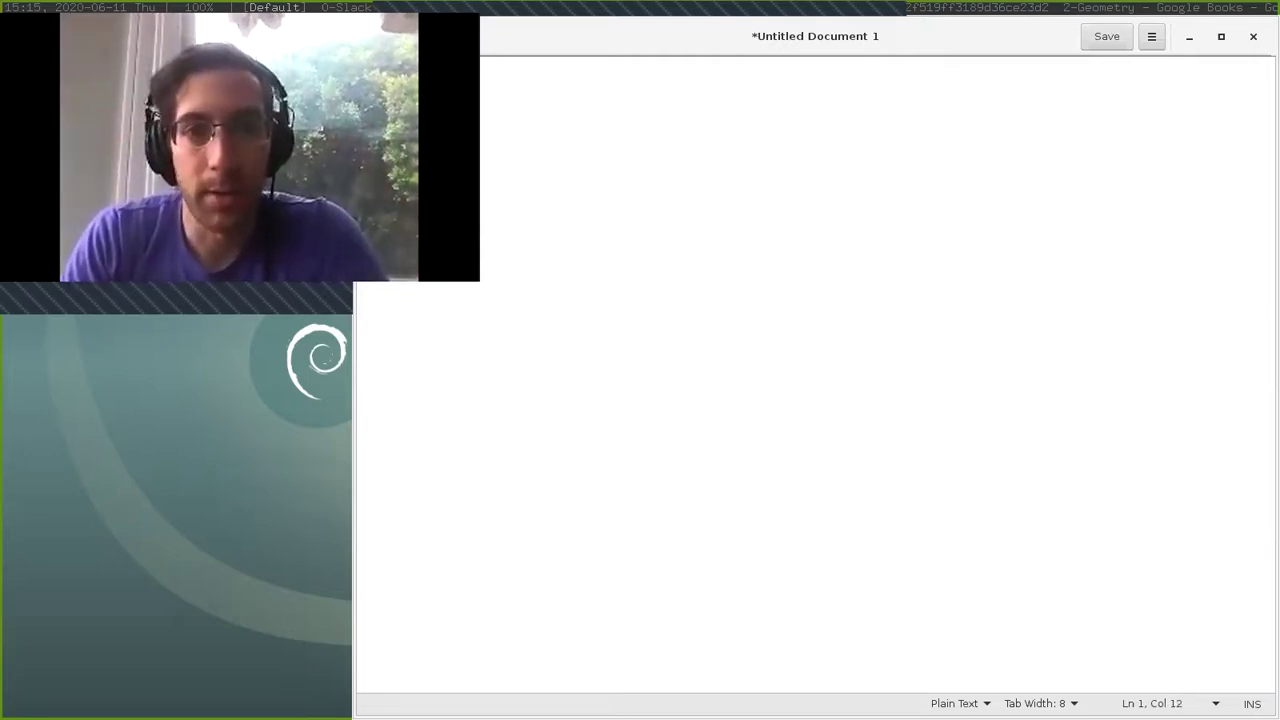
left_click_drag(536, 66, 414, 66)
key("ctrl+c")
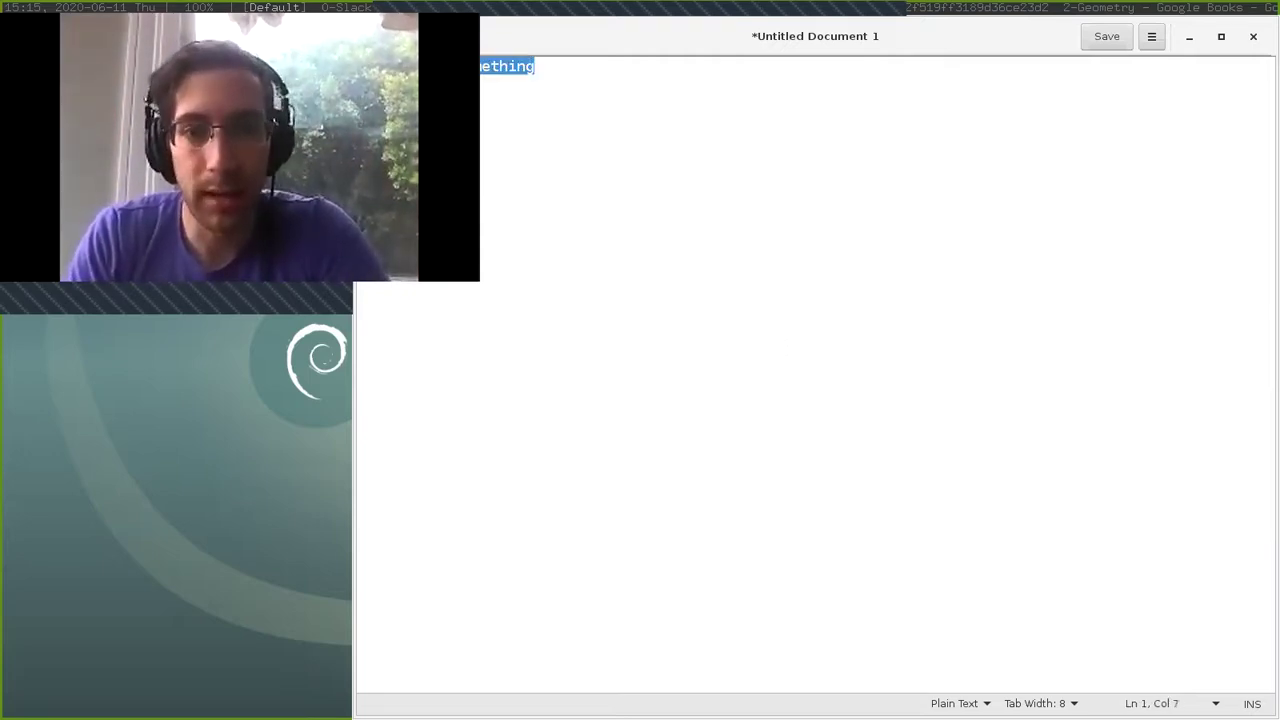
key("End")
key("Return")
key("ctrl+v")
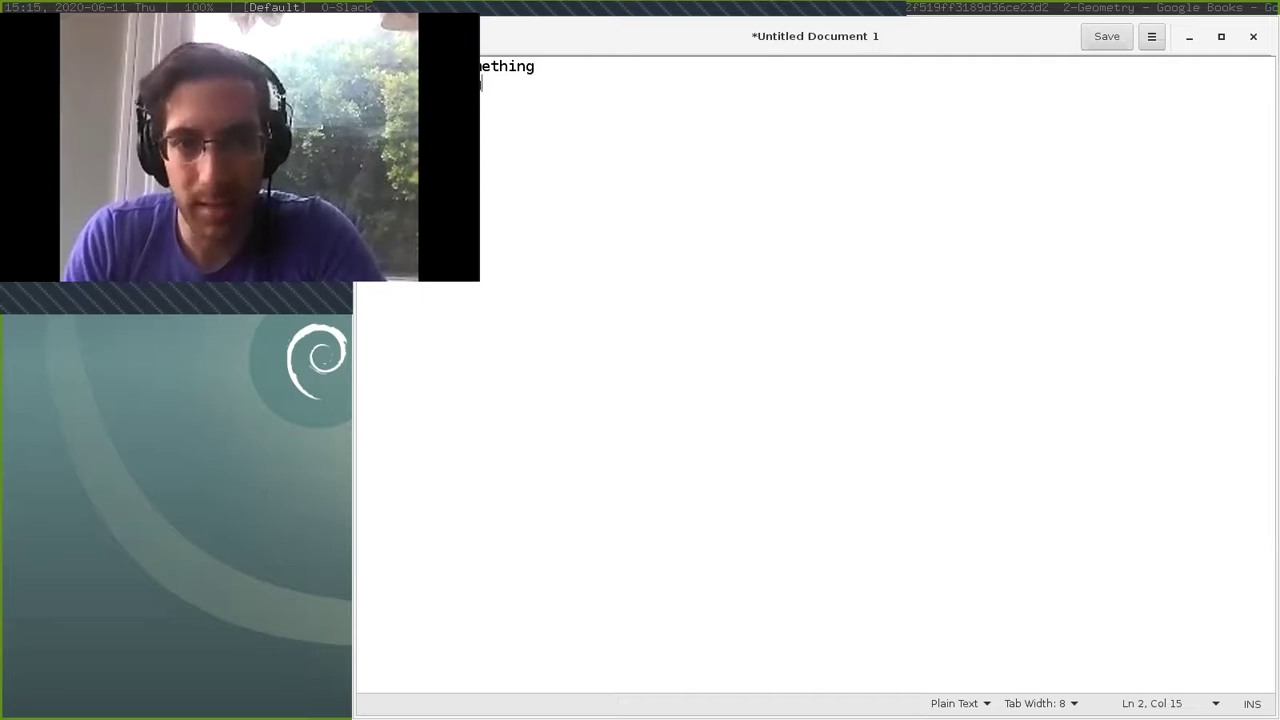
key("ctrl+a")
key("BackSpace")
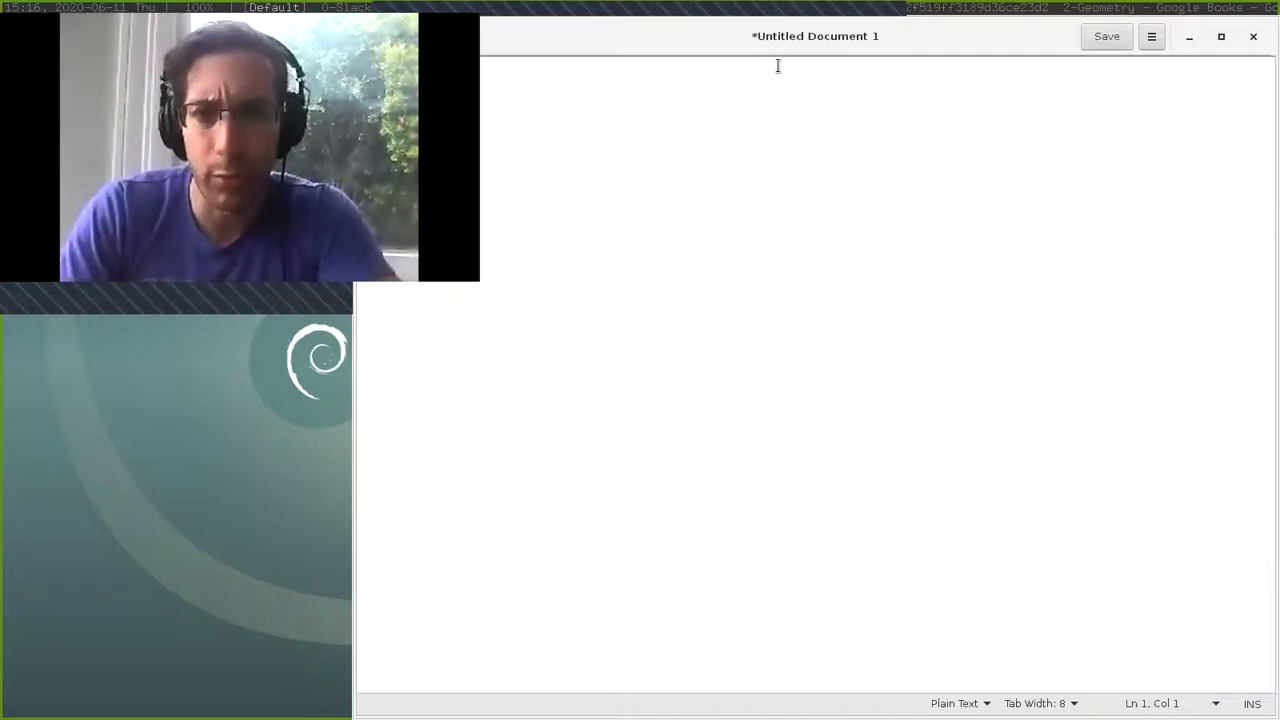
In Chrome, load github.com/internetarchive/openlibrary from the 'git' suggestion and show its Issues list.
key("alt+Tab")
key("alt+Tab")
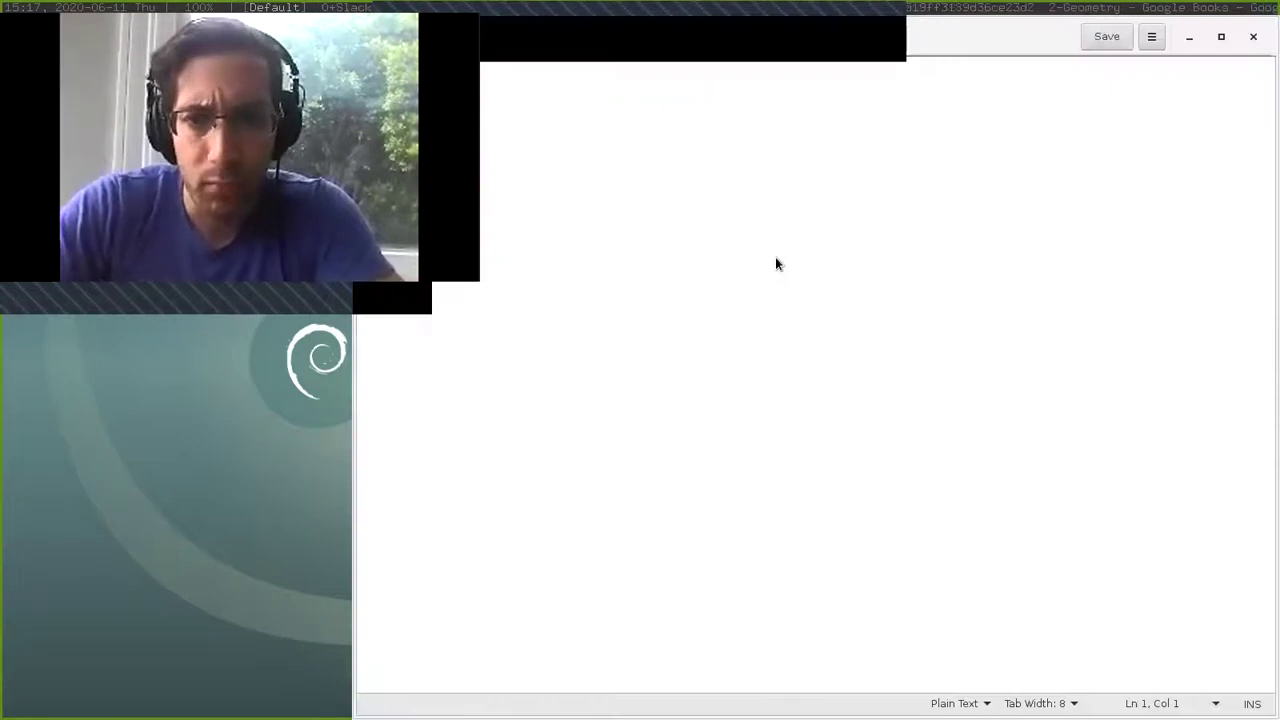
key("alt+Tab")
key("ctrl+t")
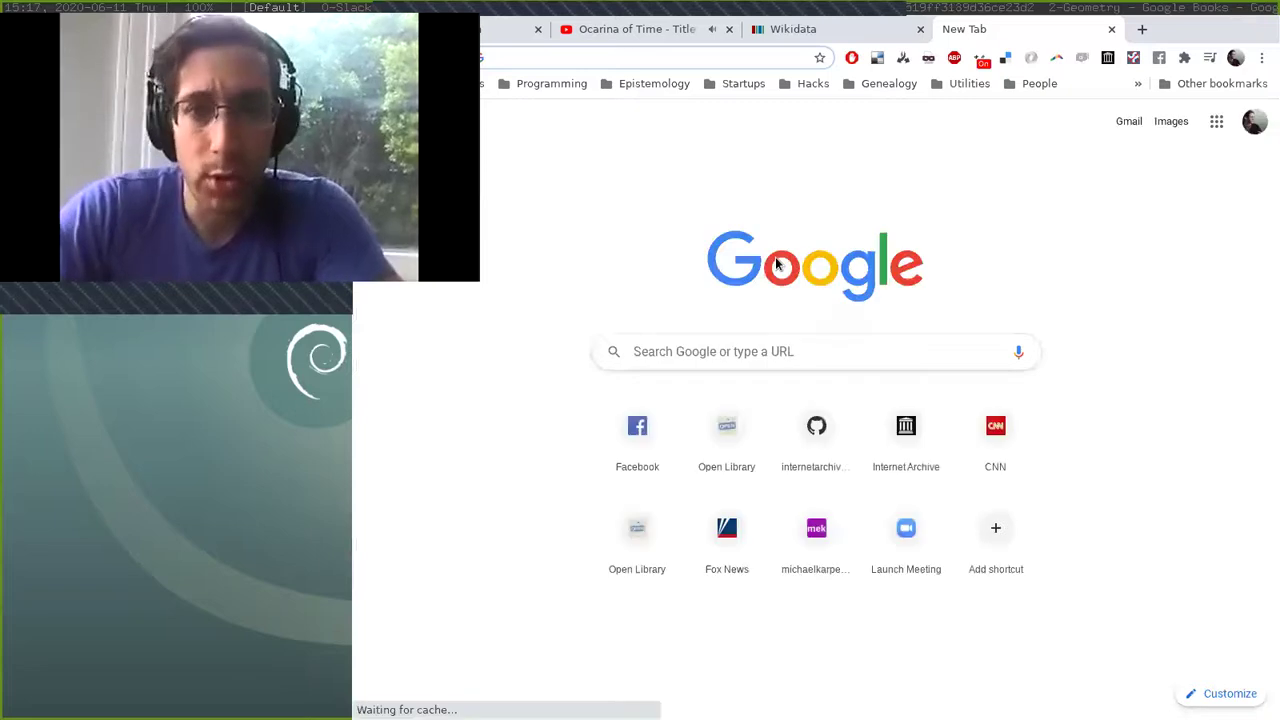
type("git")
key("Return")
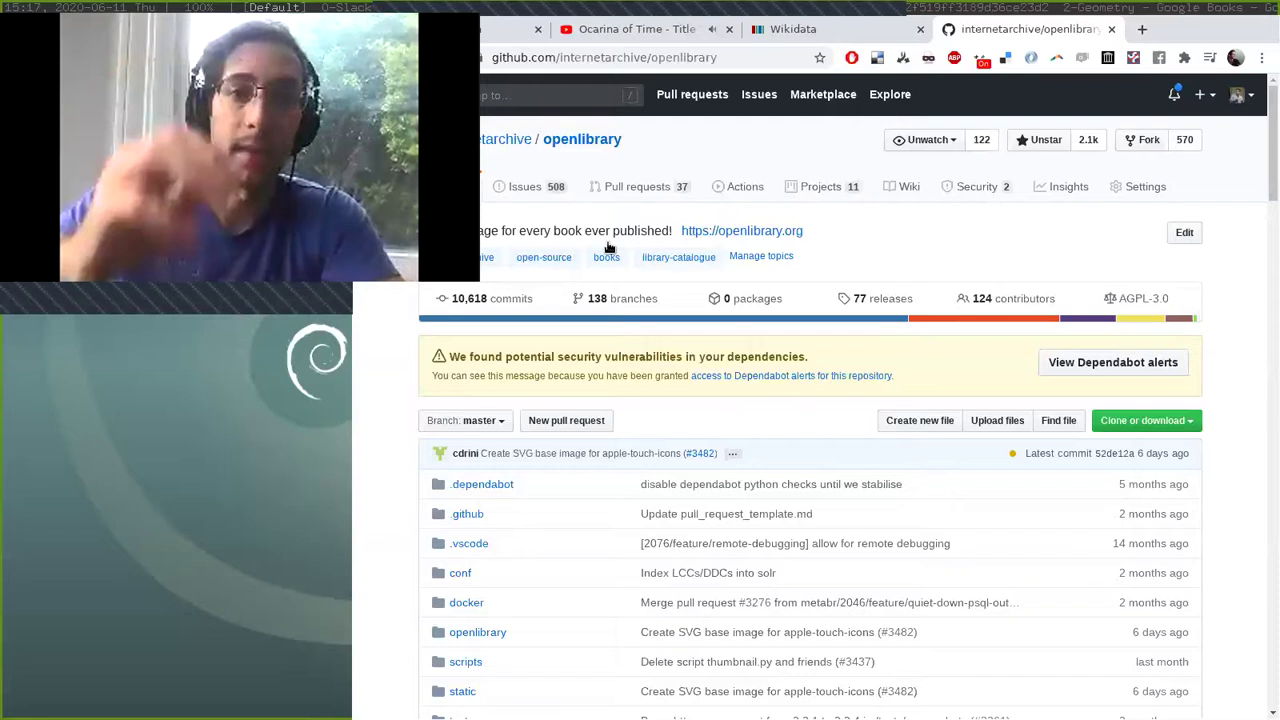
left_click(537, 192)
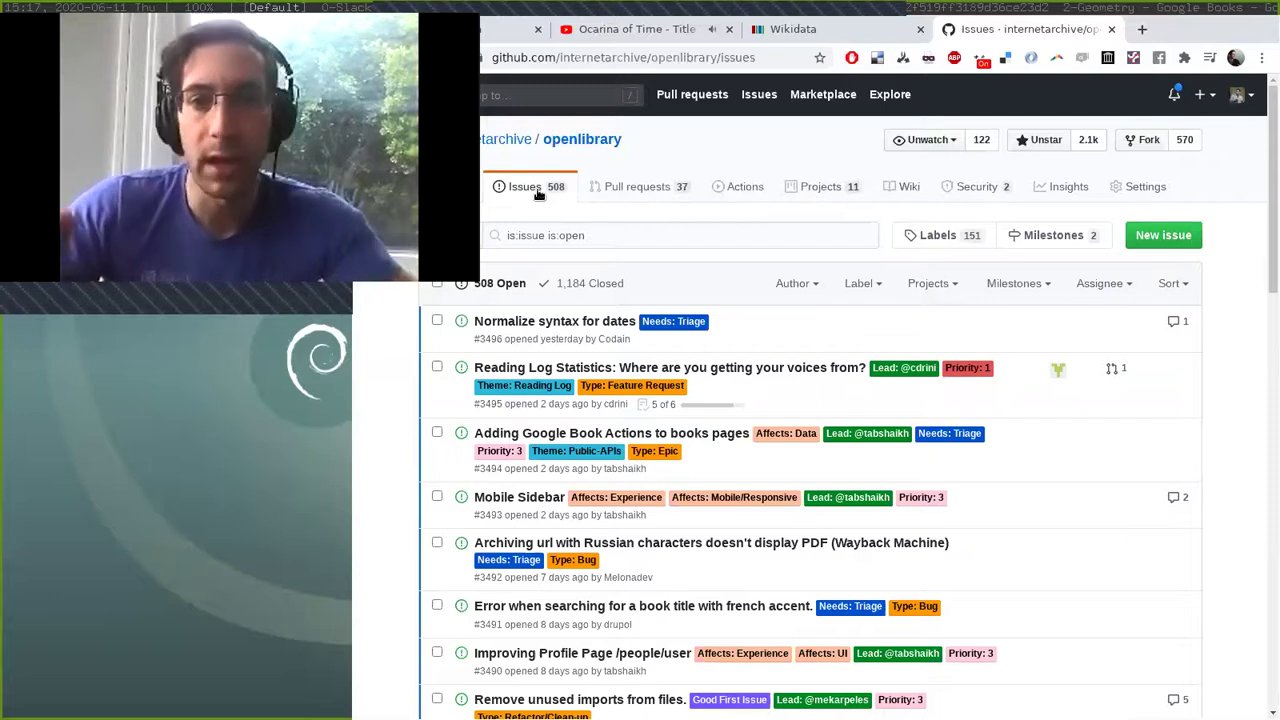
Start a new Bug report issue on openlibrary, typing and then clearing the title 'Reading Log'.
left_click(1163, 235)
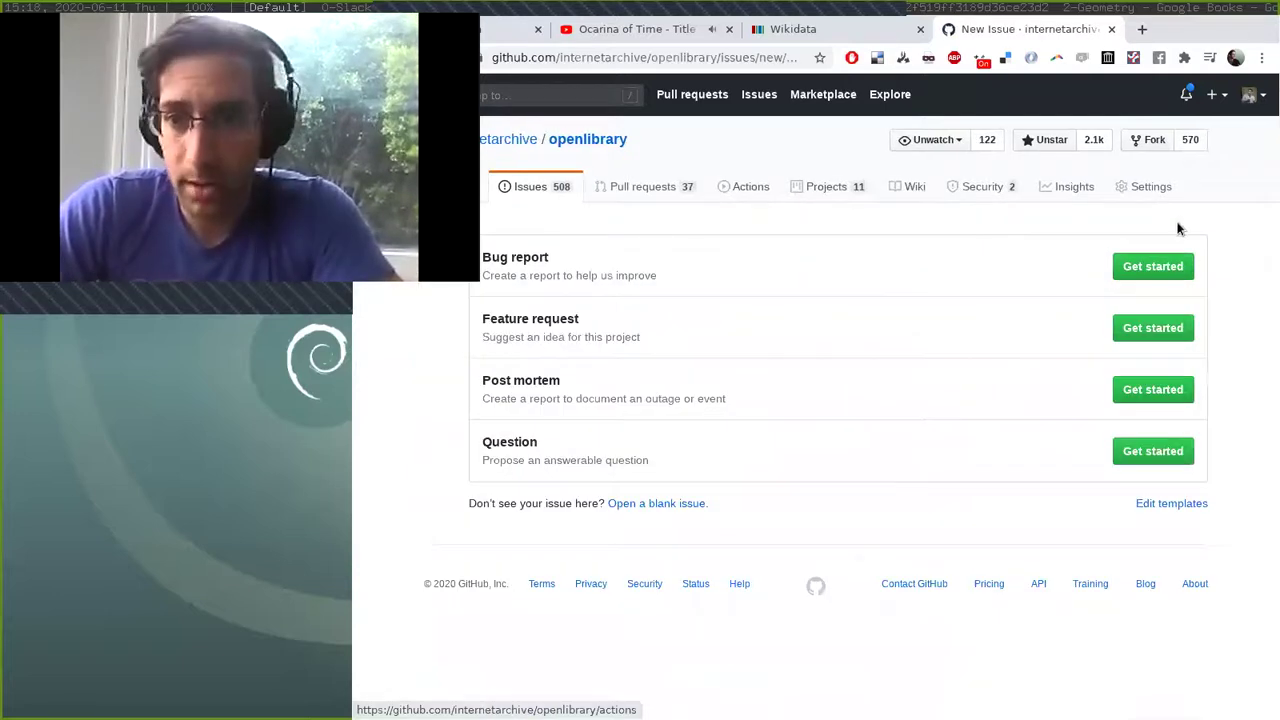
left_click(1143, 268)
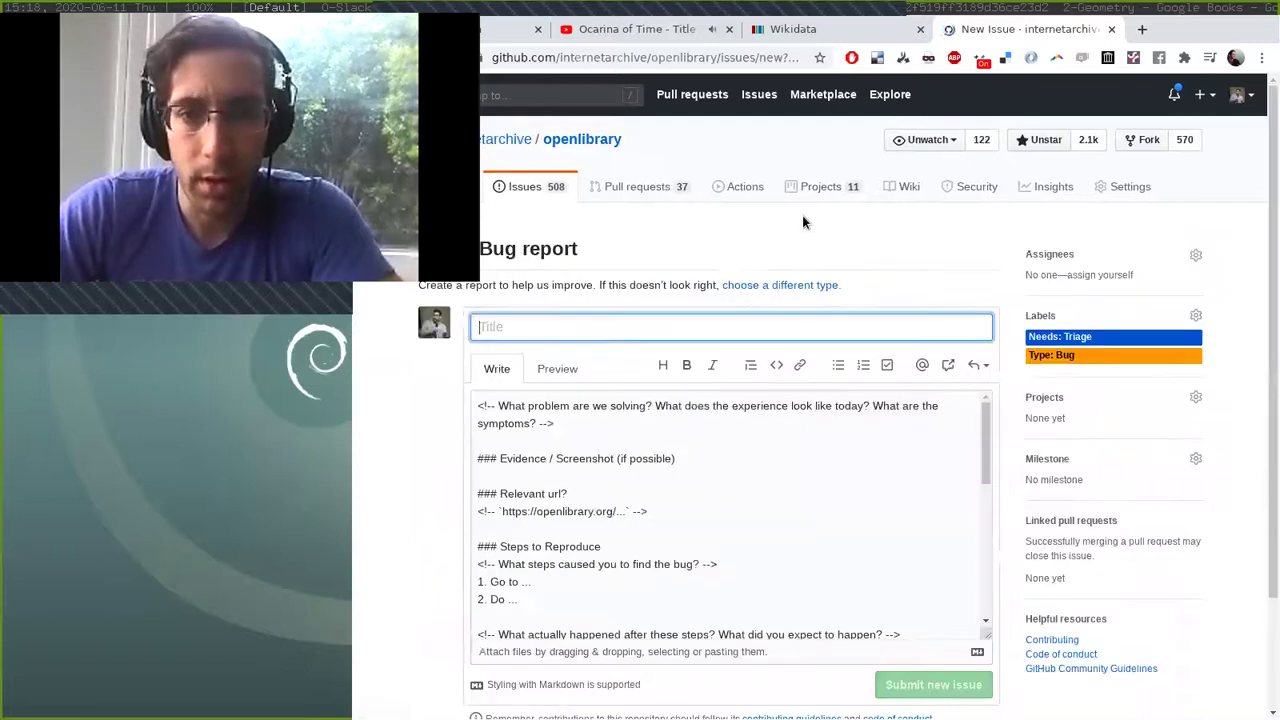
type("R")
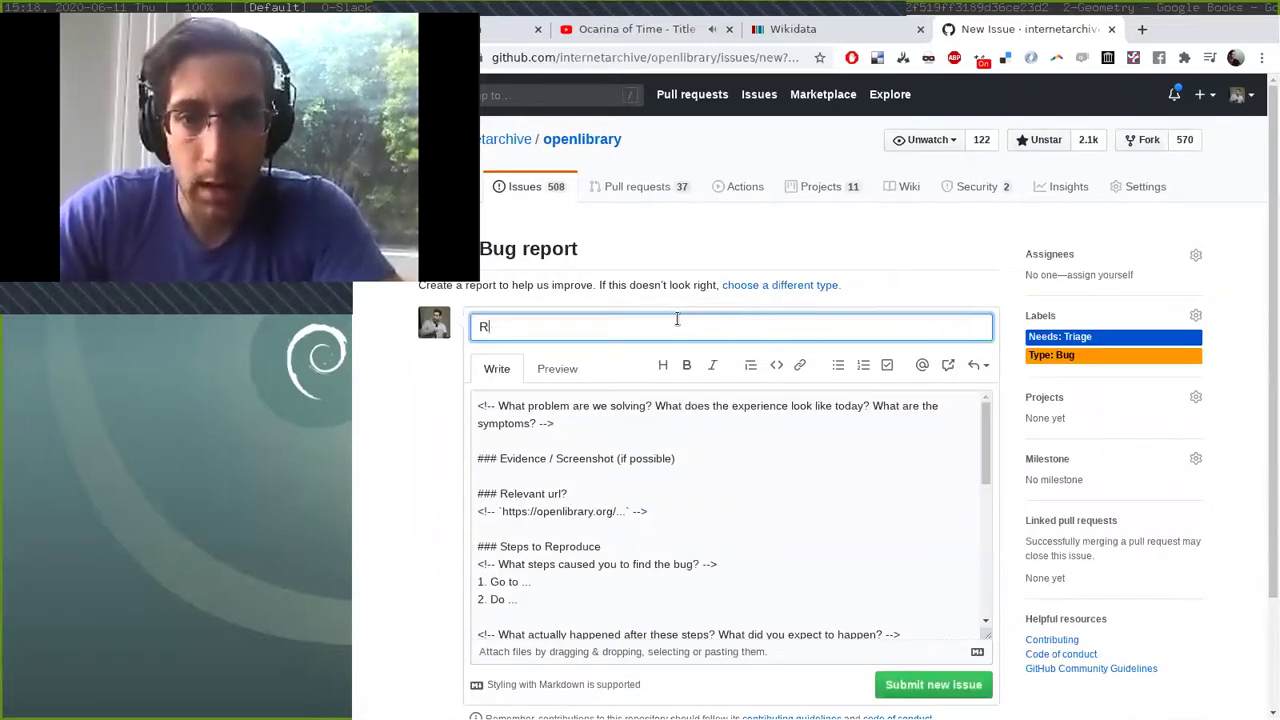
type("eading Log")
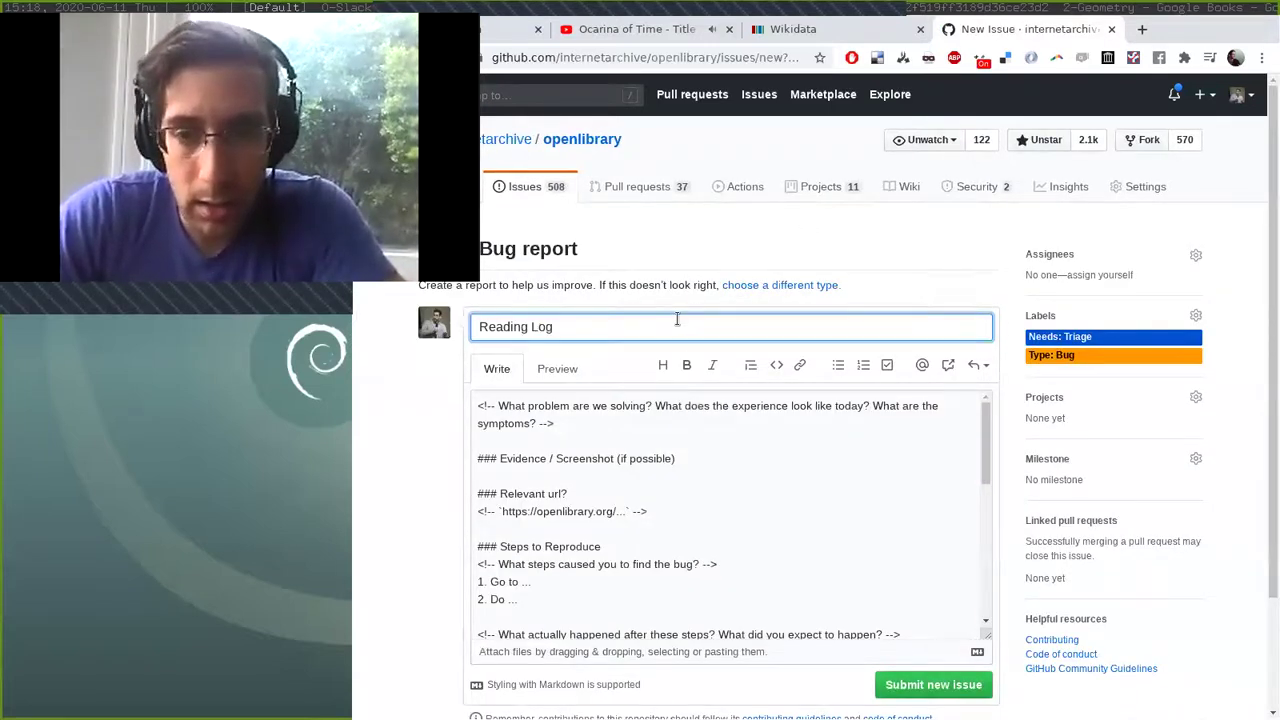
scroll(677, 319, "down", 1)
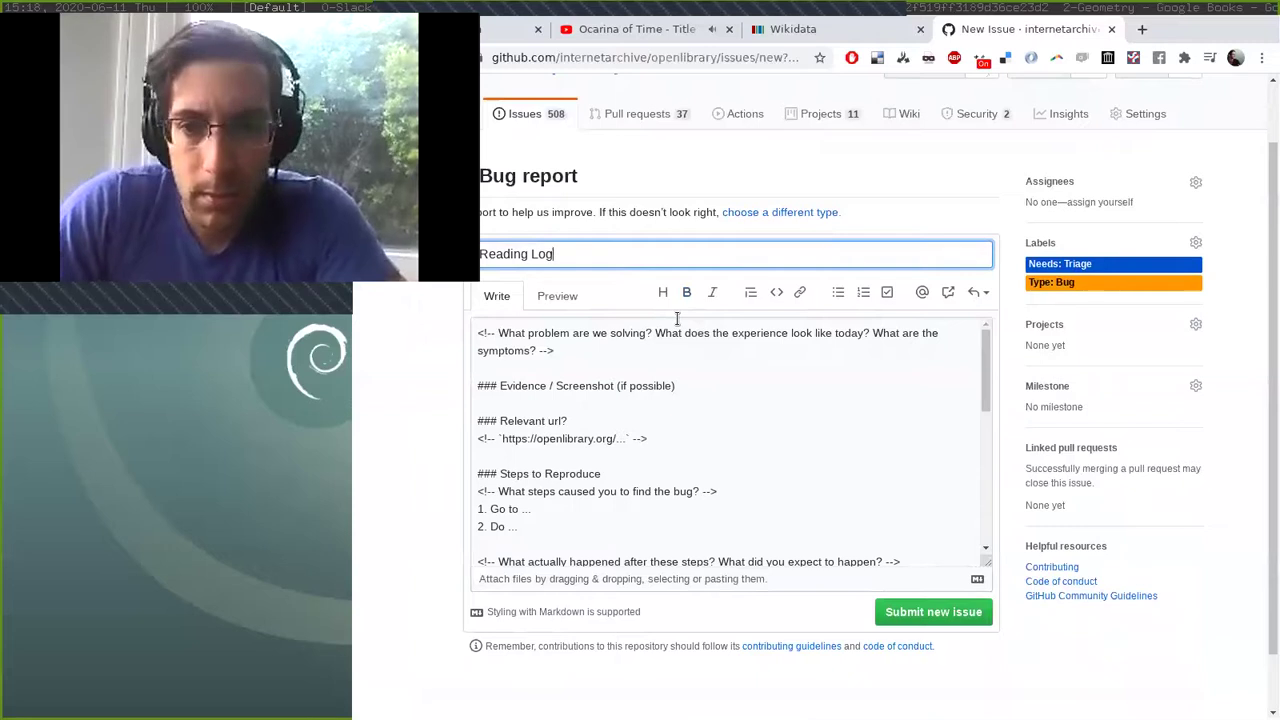
key("BackSpace")
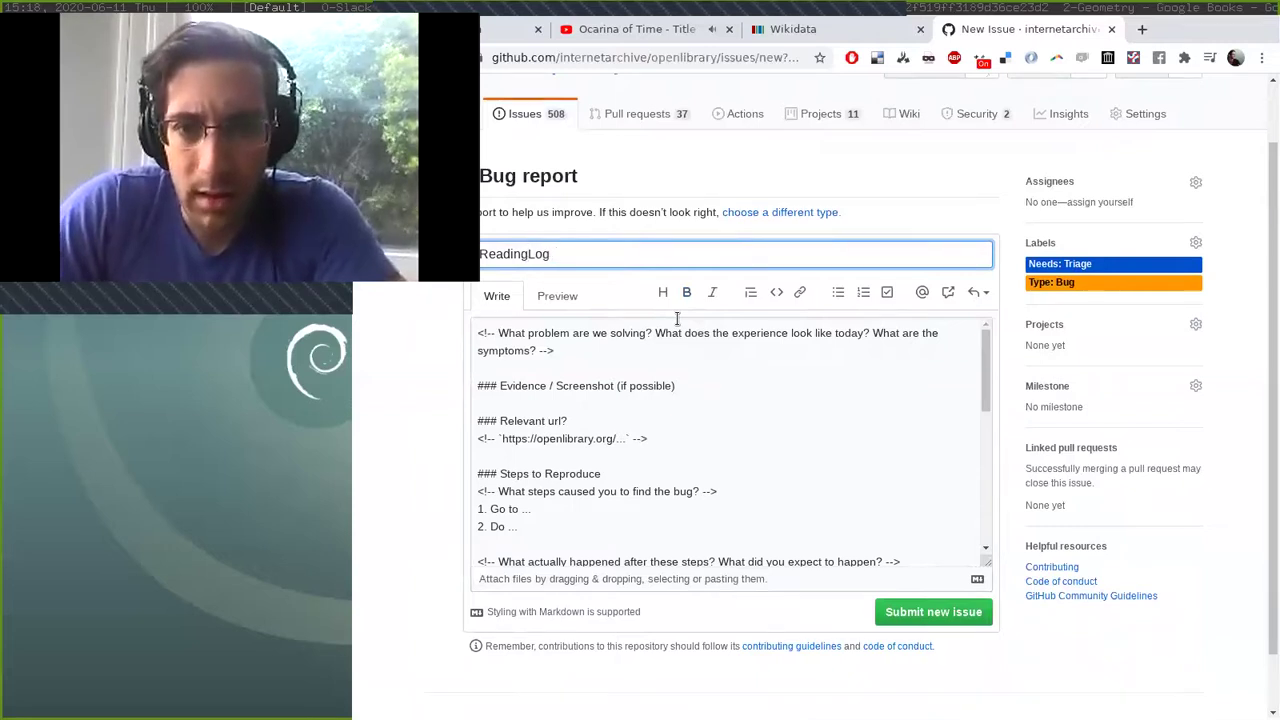
key("ctrl+a")
key("BackSpace")
Enter '#Reading' in the issue body to show suggestions, then return to gedit.
left_click(651, 365)
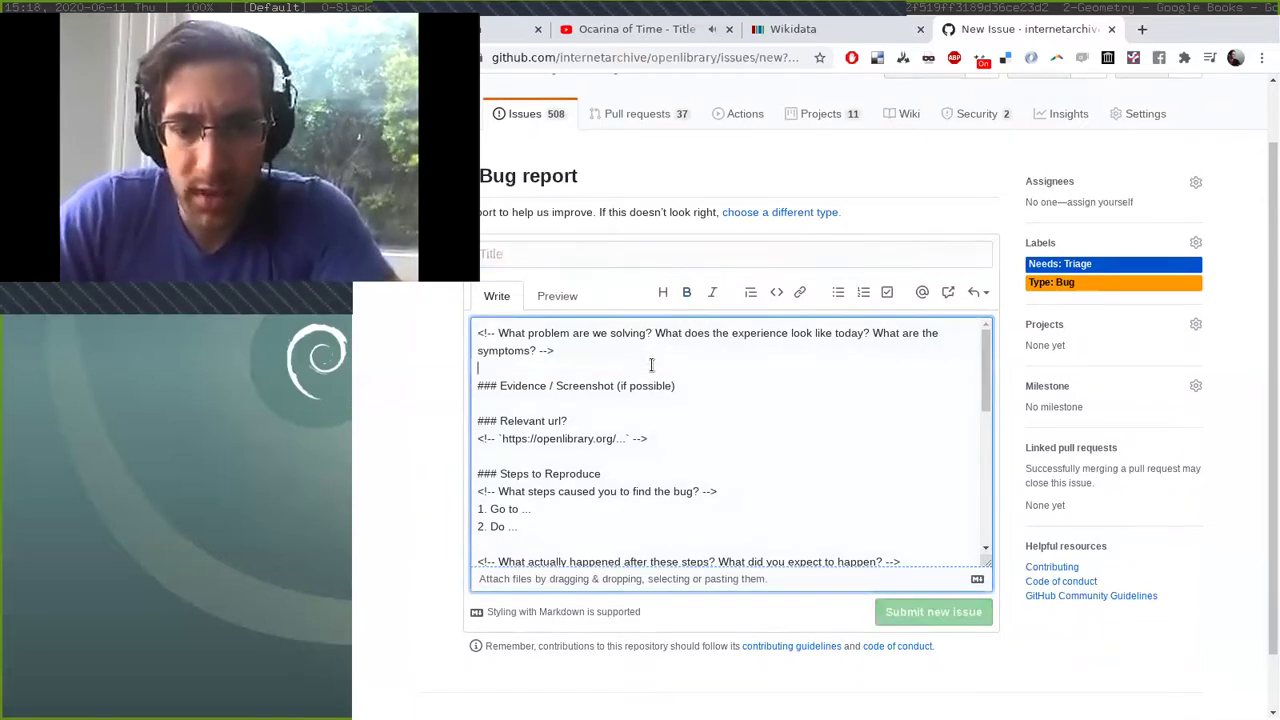
type("#Reading Log")
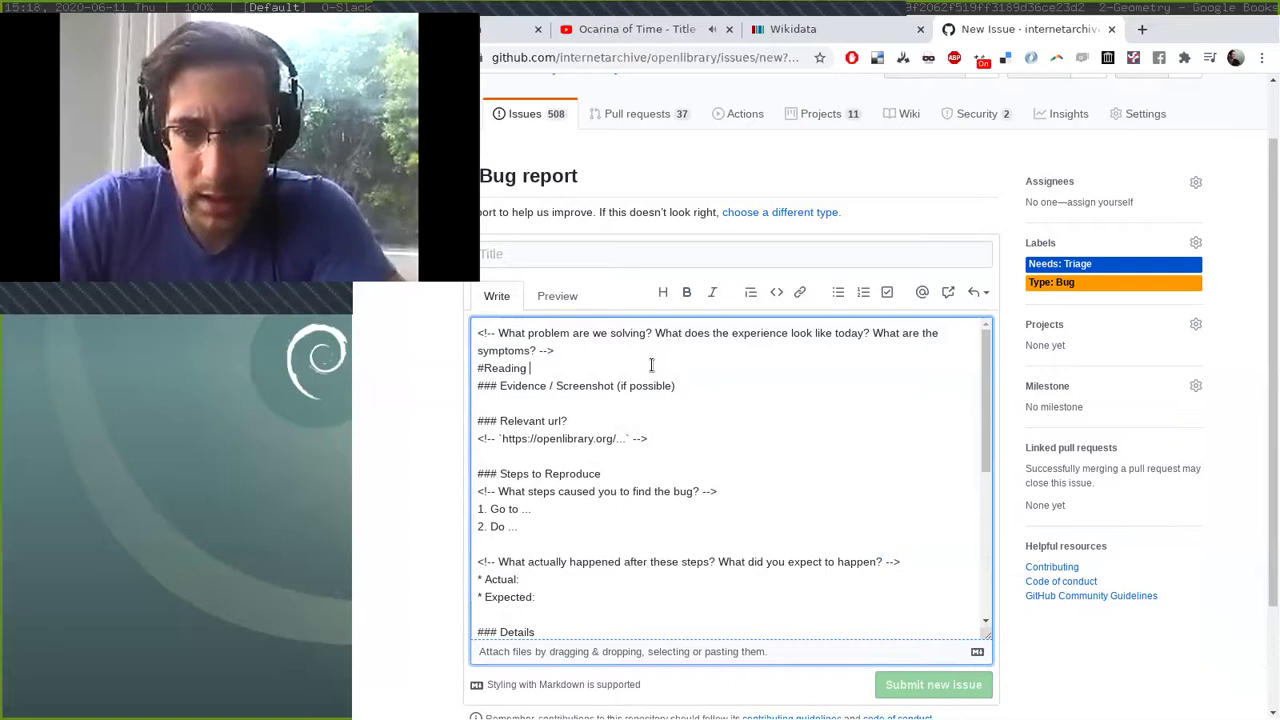
key("BackSpace")
key("BackSpace")
key("BackSpace")
key("BackSpace")
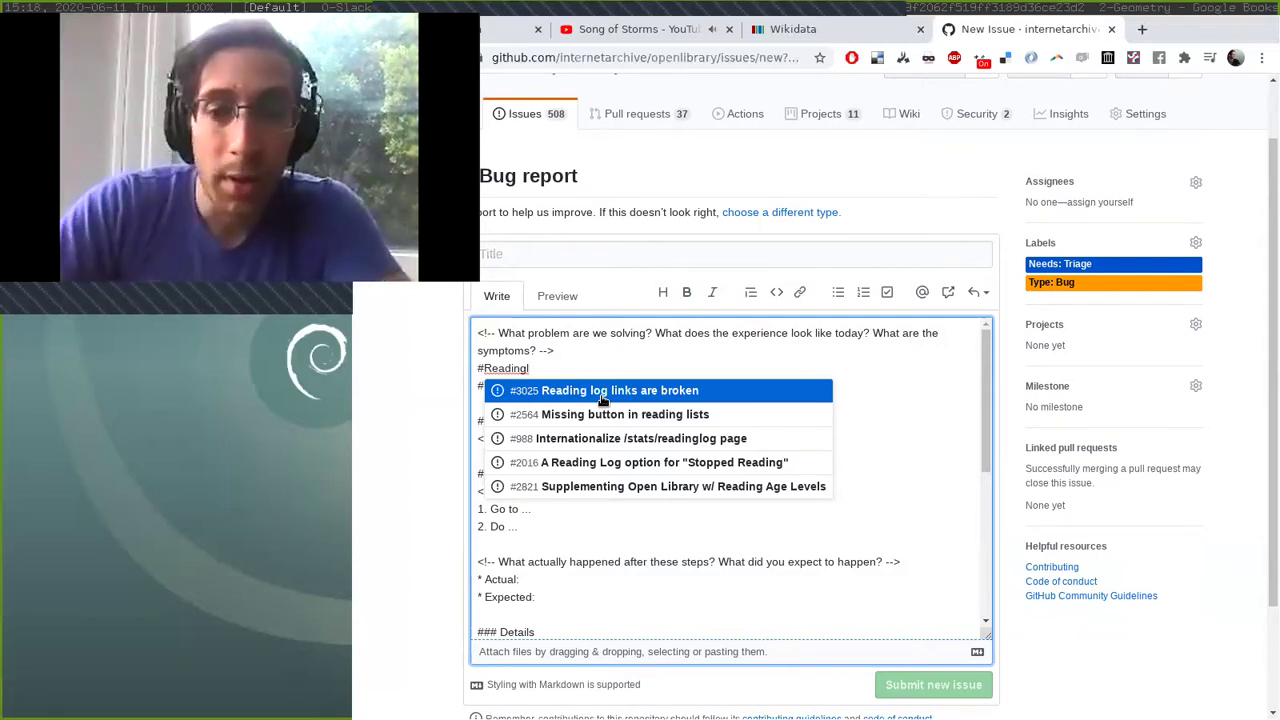
key("alt+Tab")
Add a short test line as line 3 of the document and select that line.
key("Return")
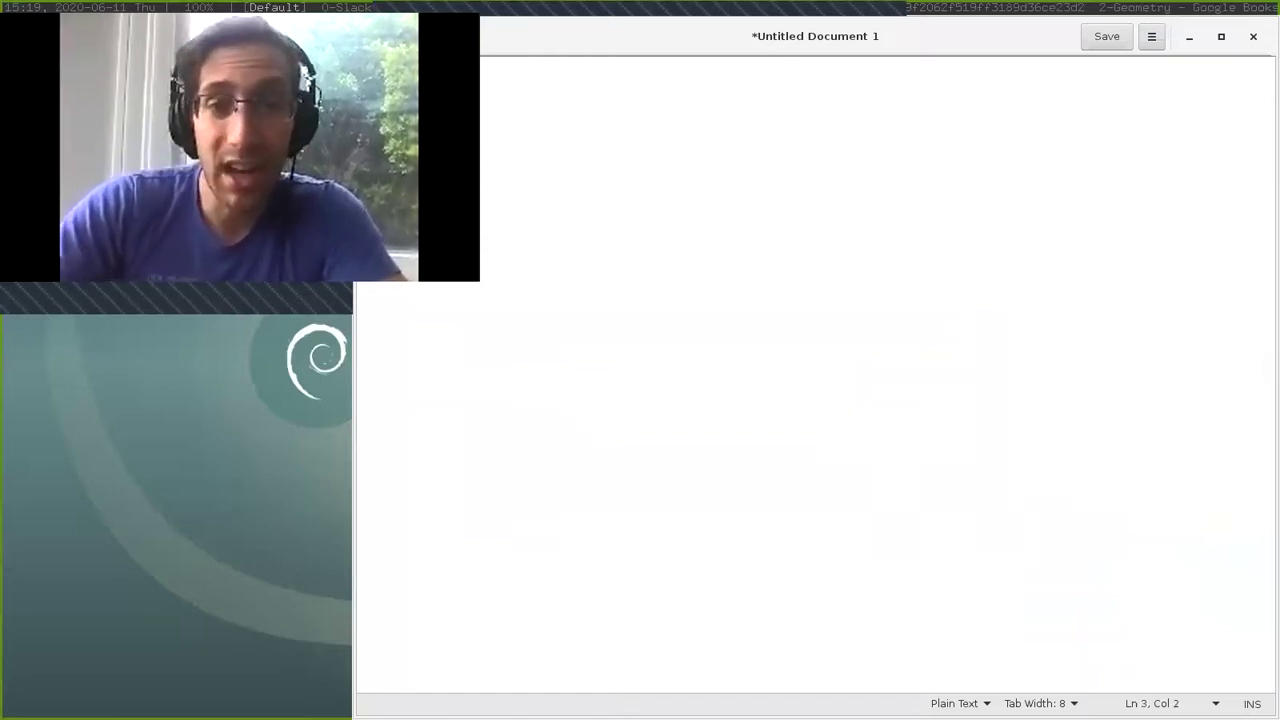
type("testpeles")
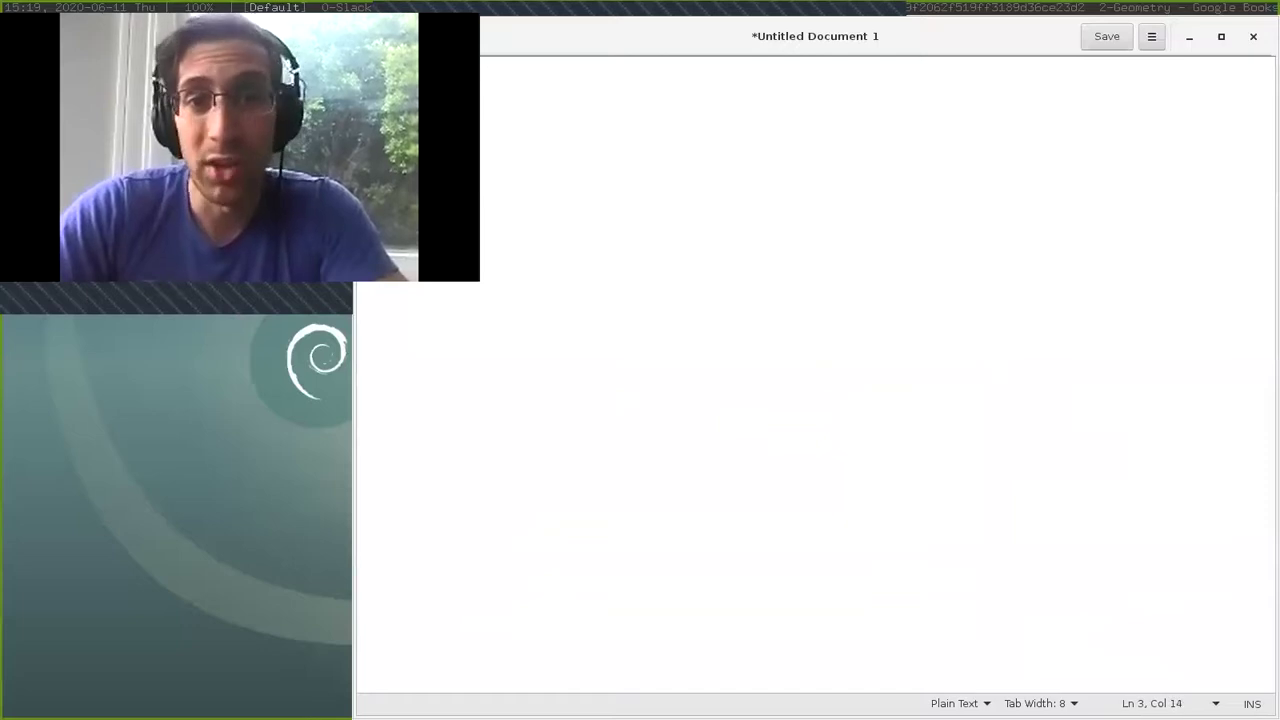
type(" Mek")
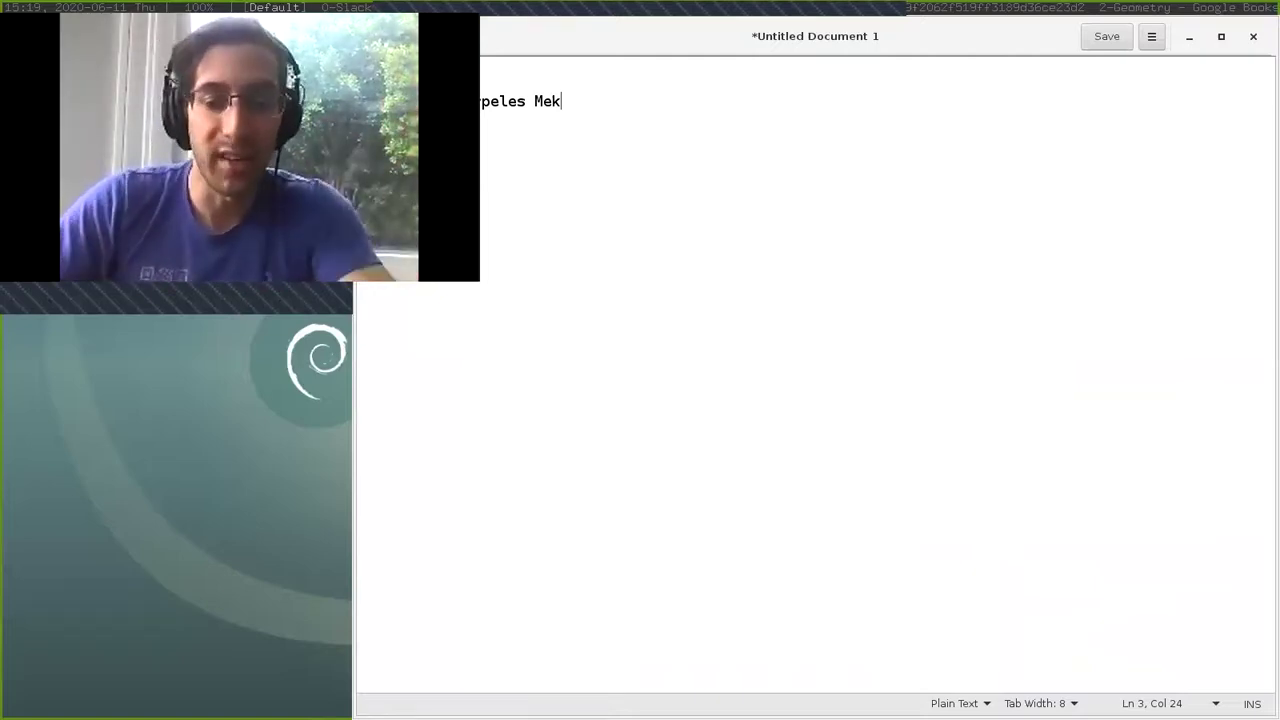
key("ctrl+a")
key("Left")
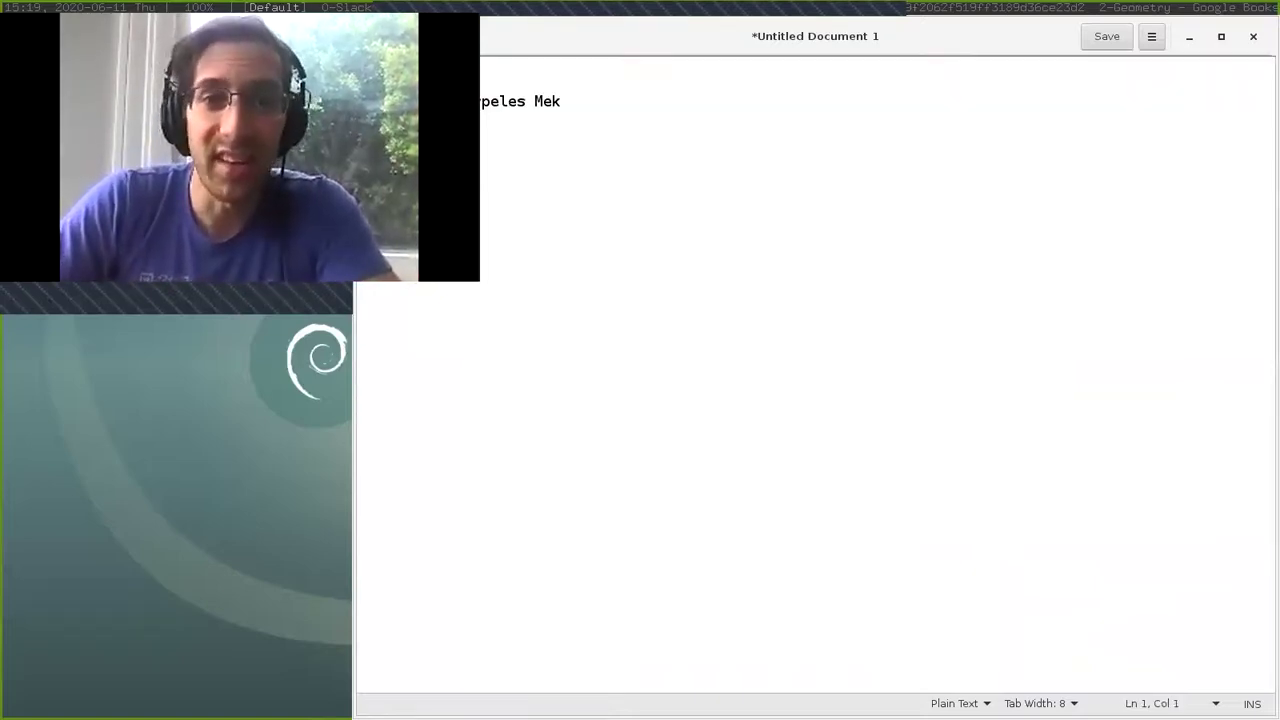
key("shift+End")
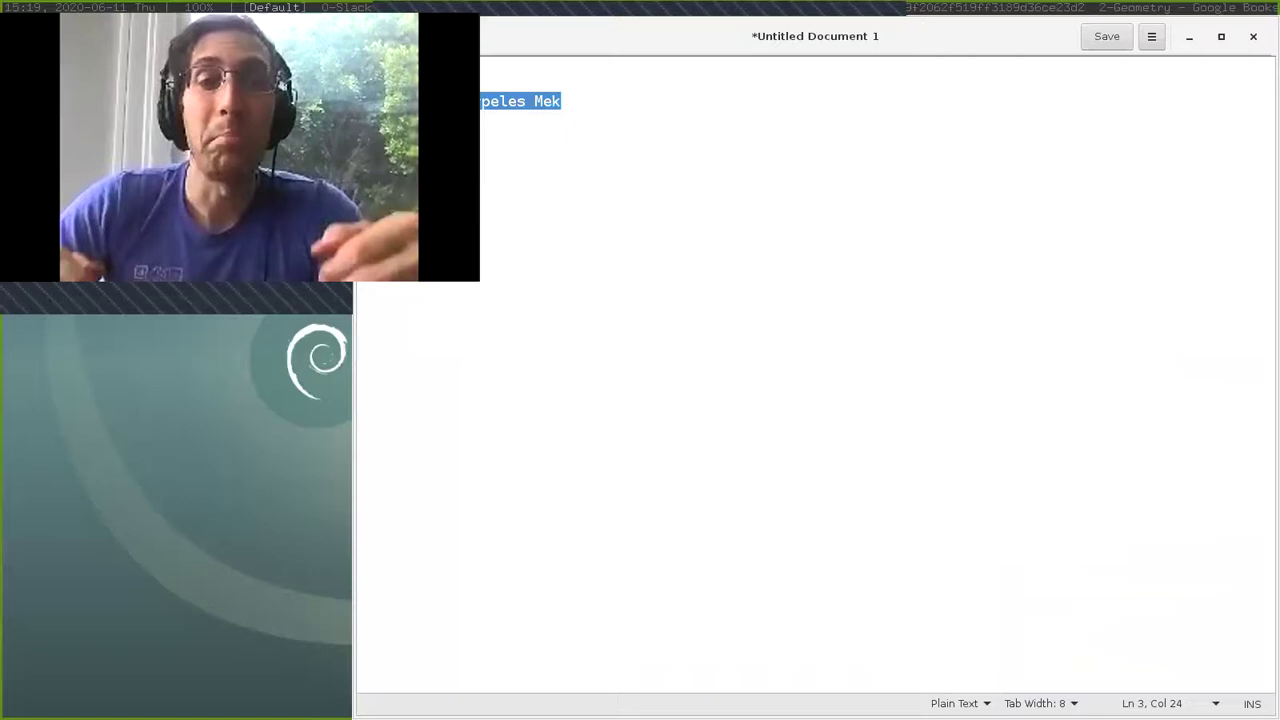
key("alt+Tab")
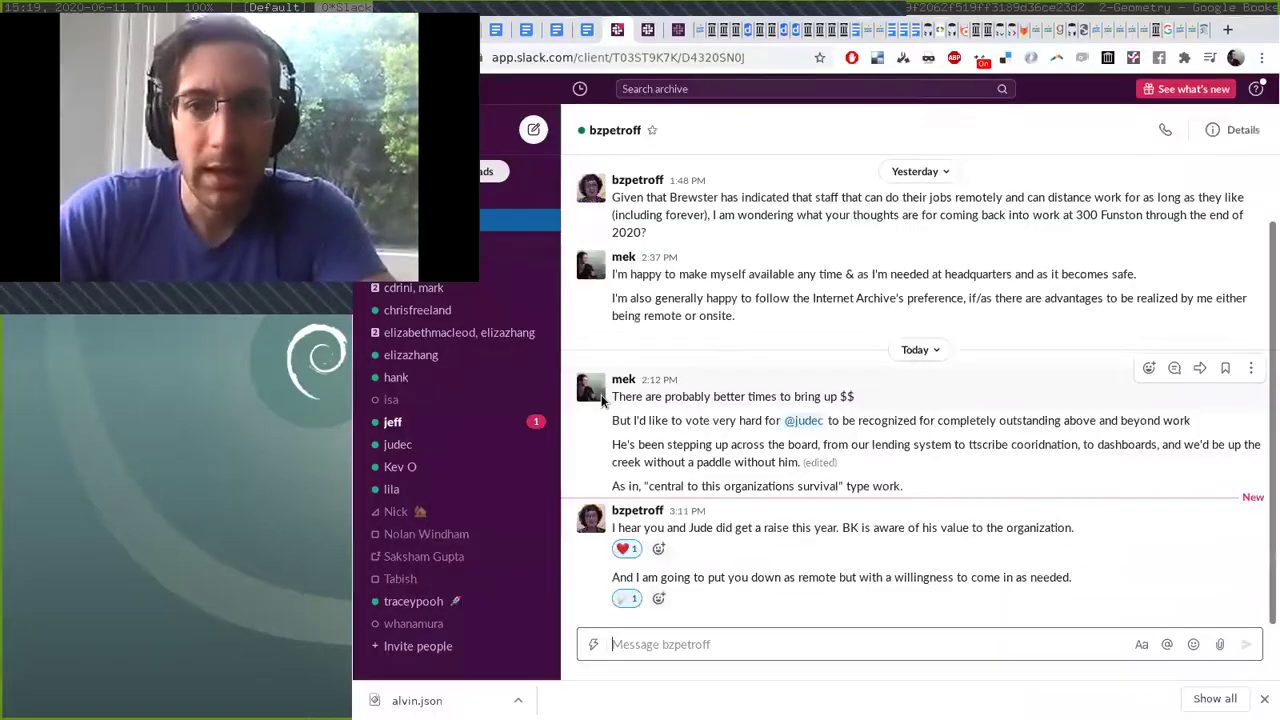
key("alt+Tab")
key("alt+Tab")
key("ctrl+t")
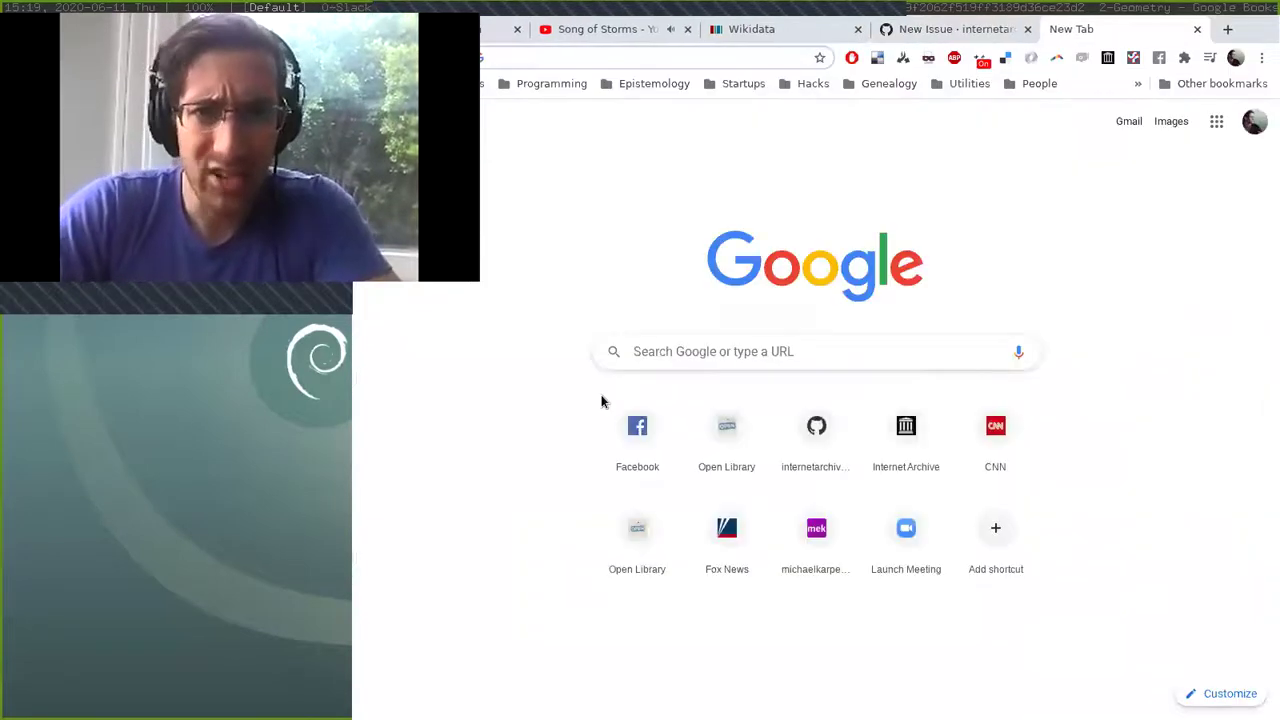
type("wiki")
key("Return")
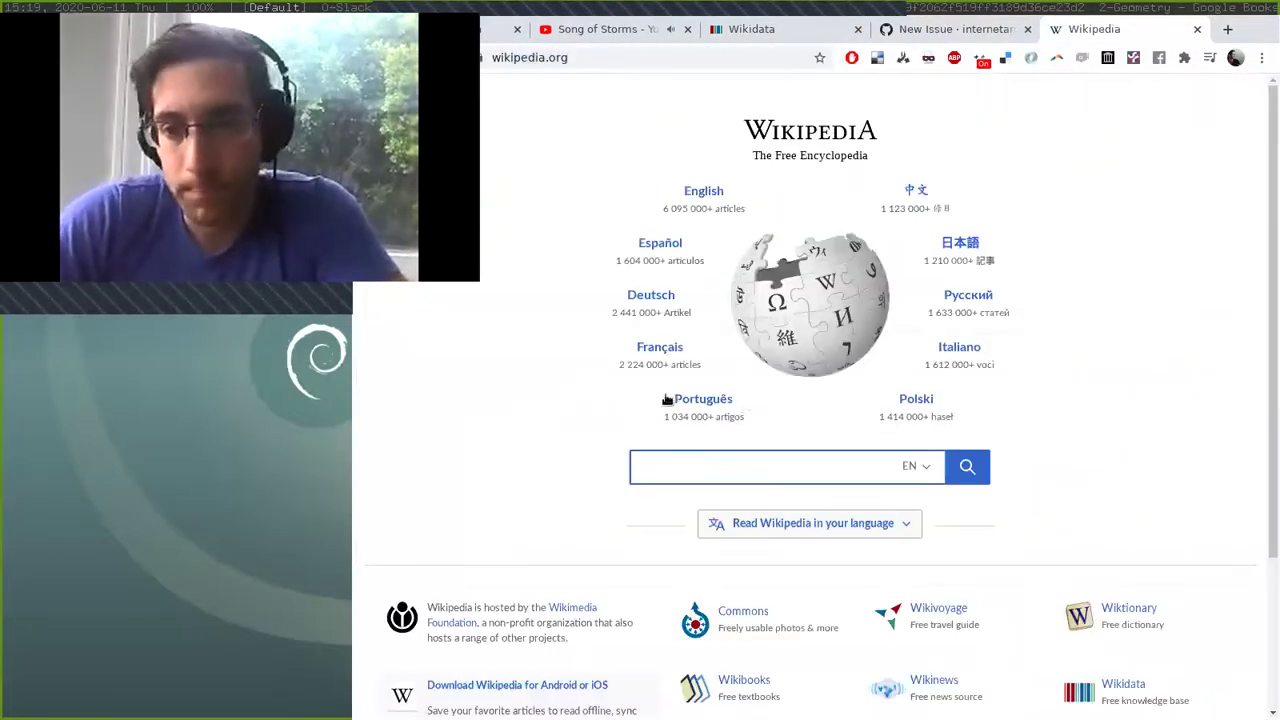
type("ben")
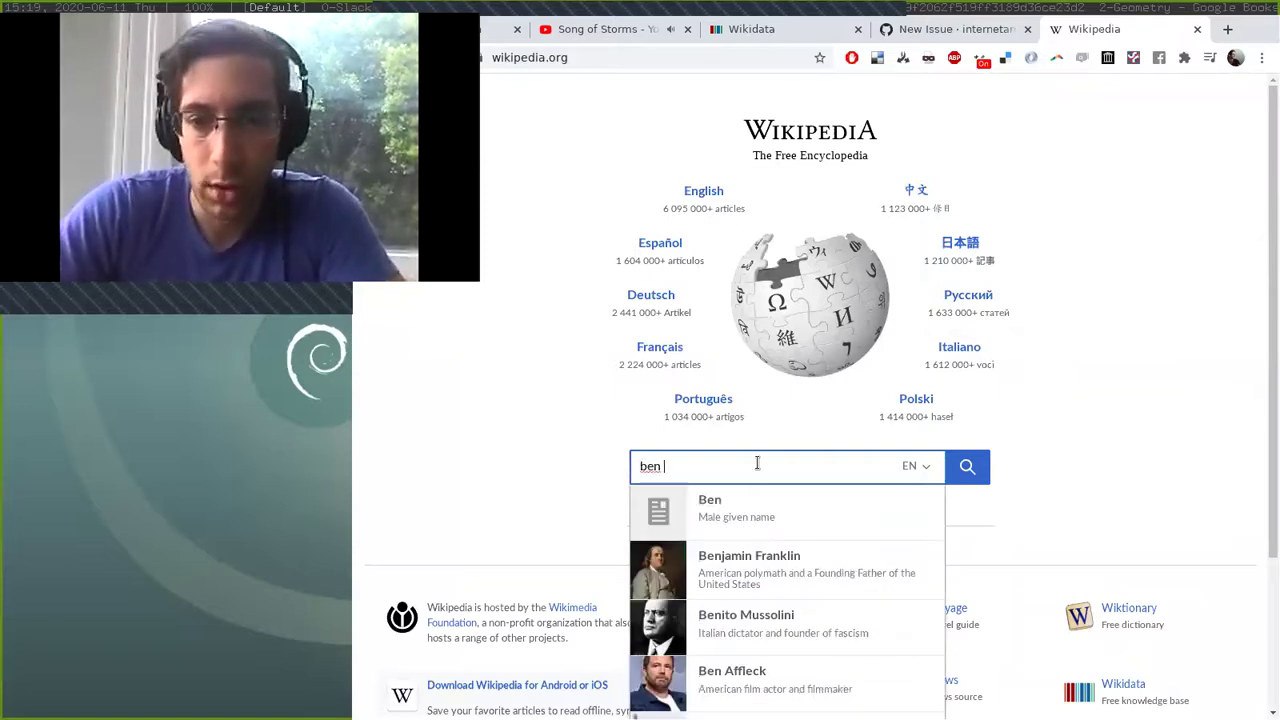
left_click(760, 558)
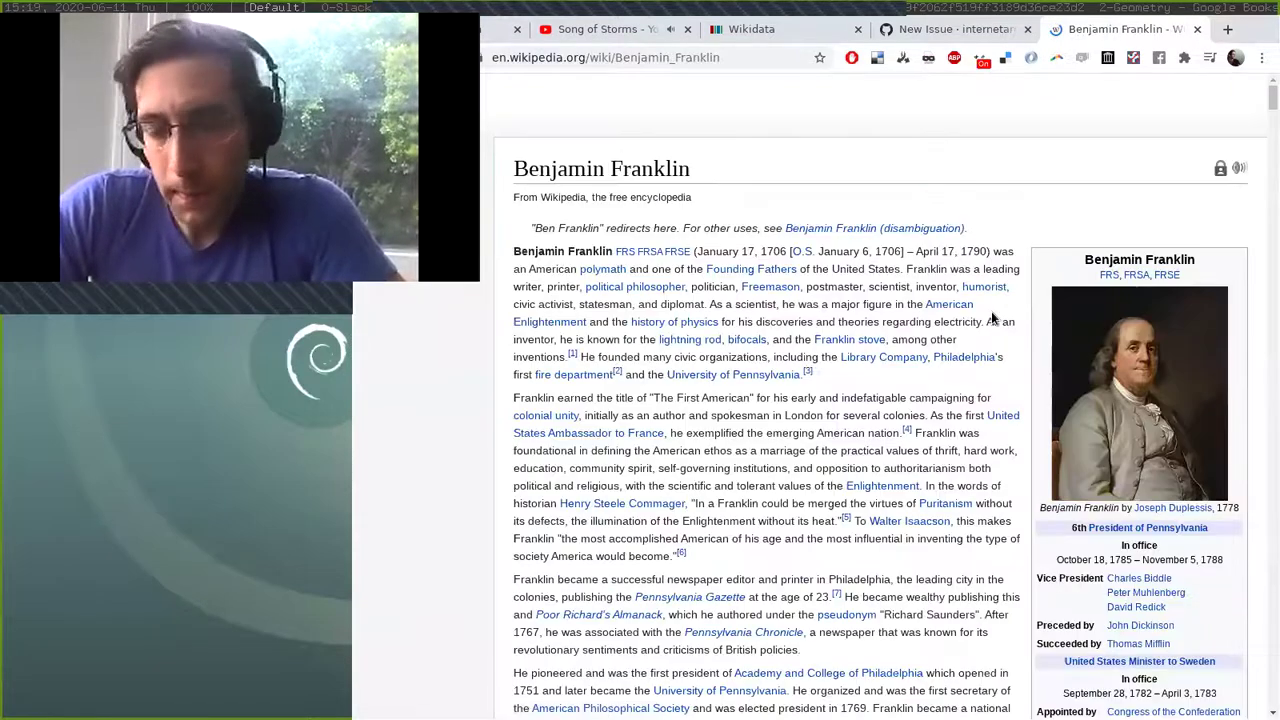
scroll(991, 311, "down", 3)
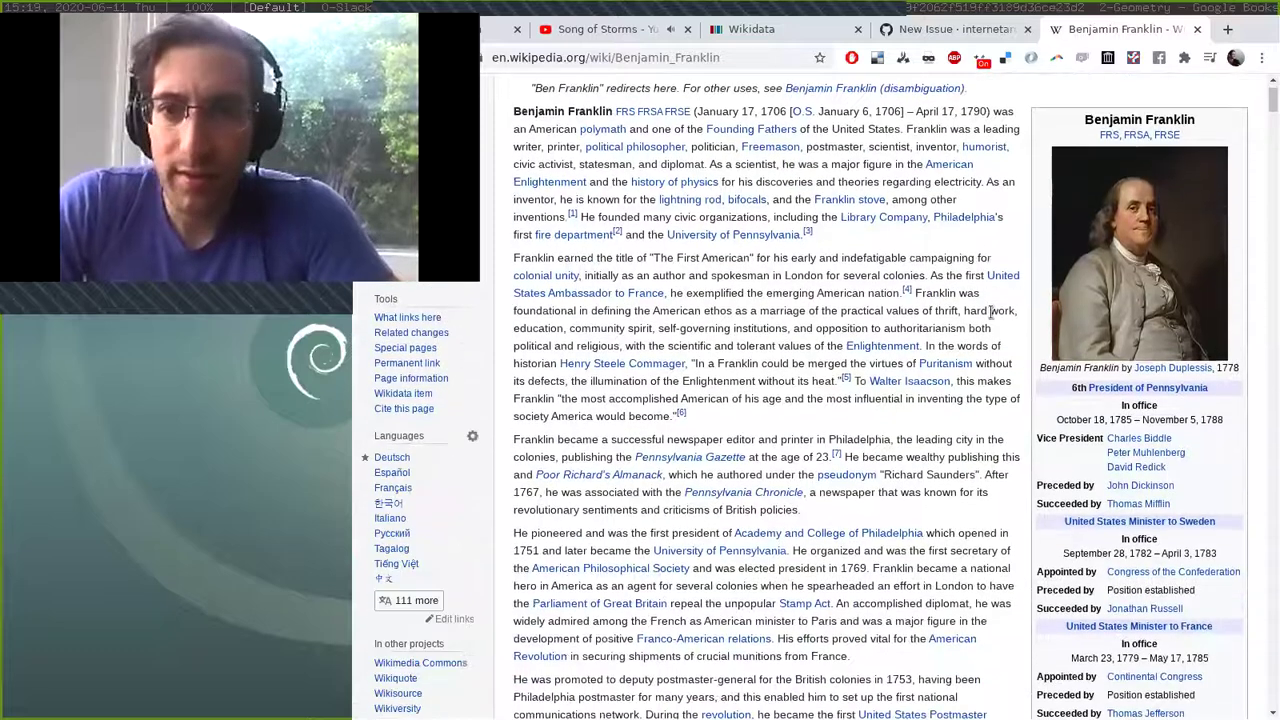
scroll(653, 185, "down", 1)
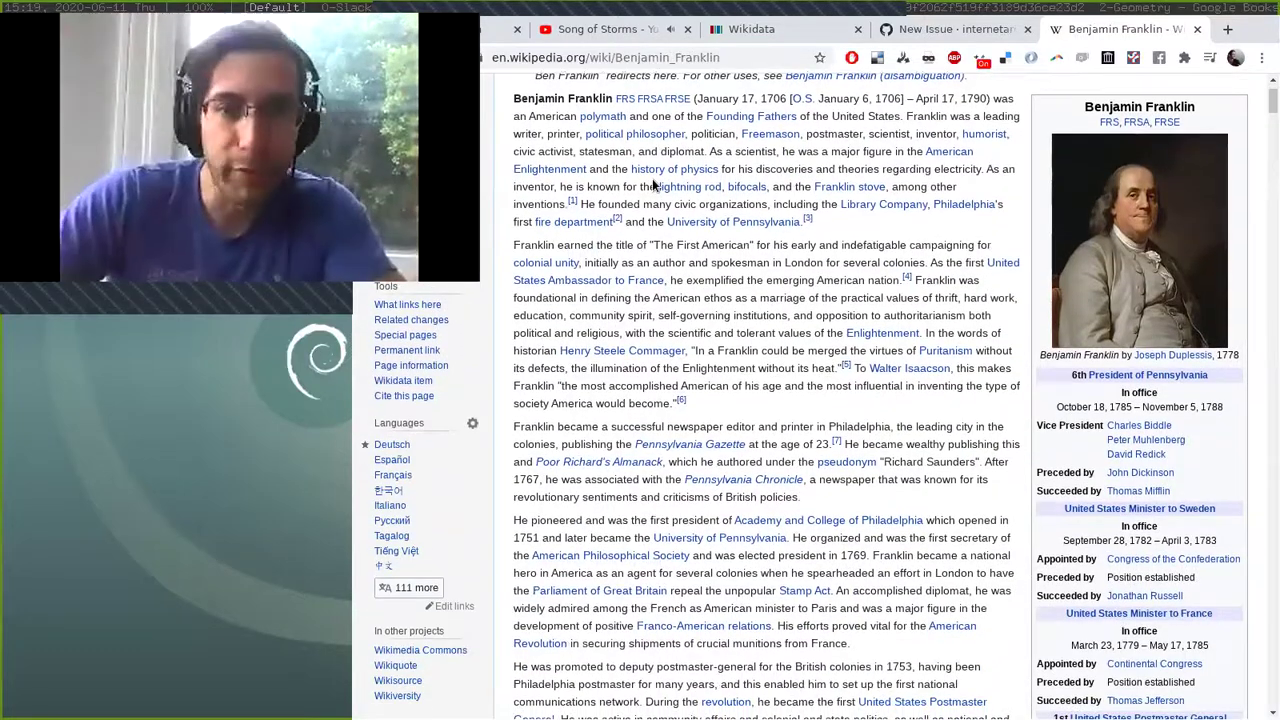
scroll(653, 185, "up", 3)
scroll(652, 180, "down", 1)
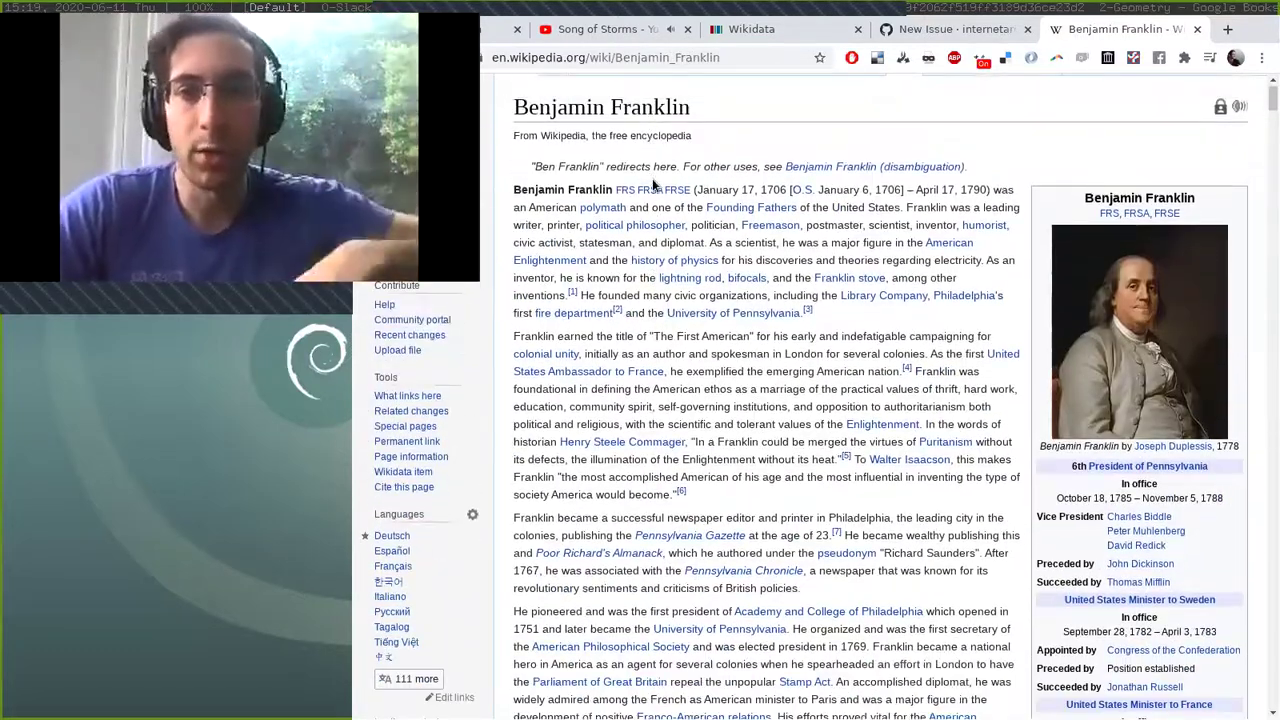
mouse_move(605, 207)
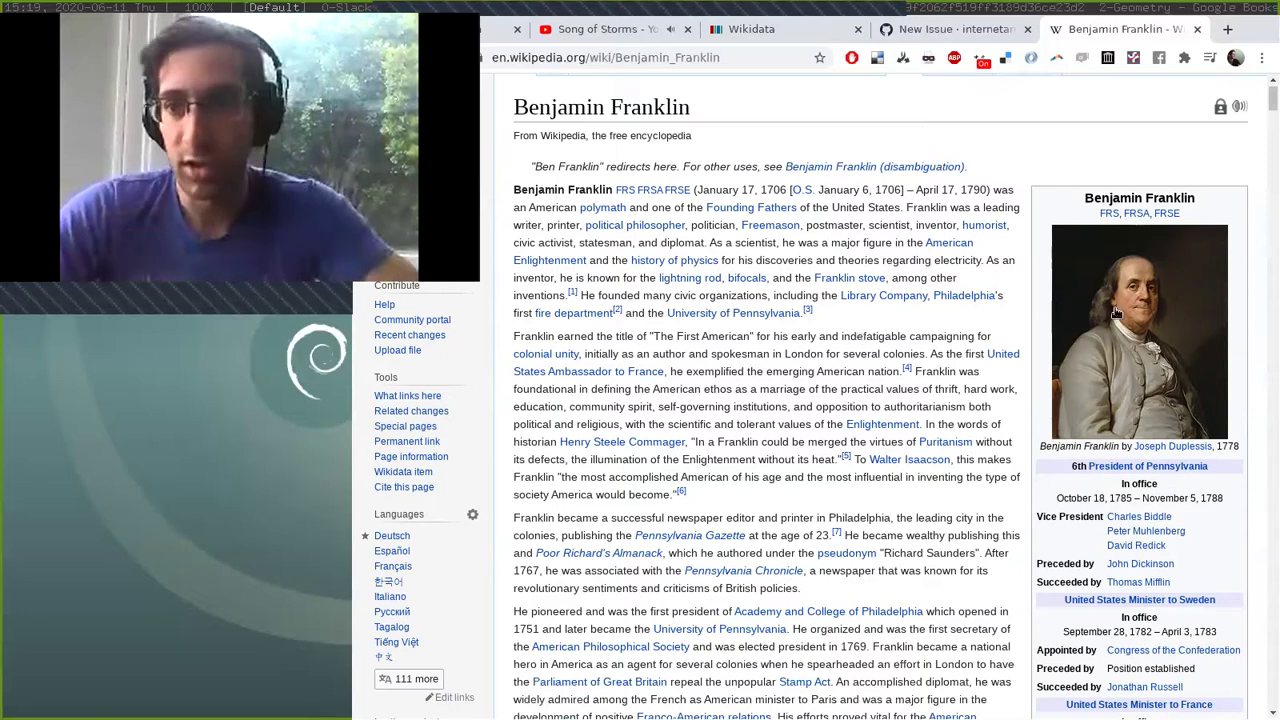
left_click_drag(1082, 198, 1194, 216)
scroll(1193, 216, "down", 2)
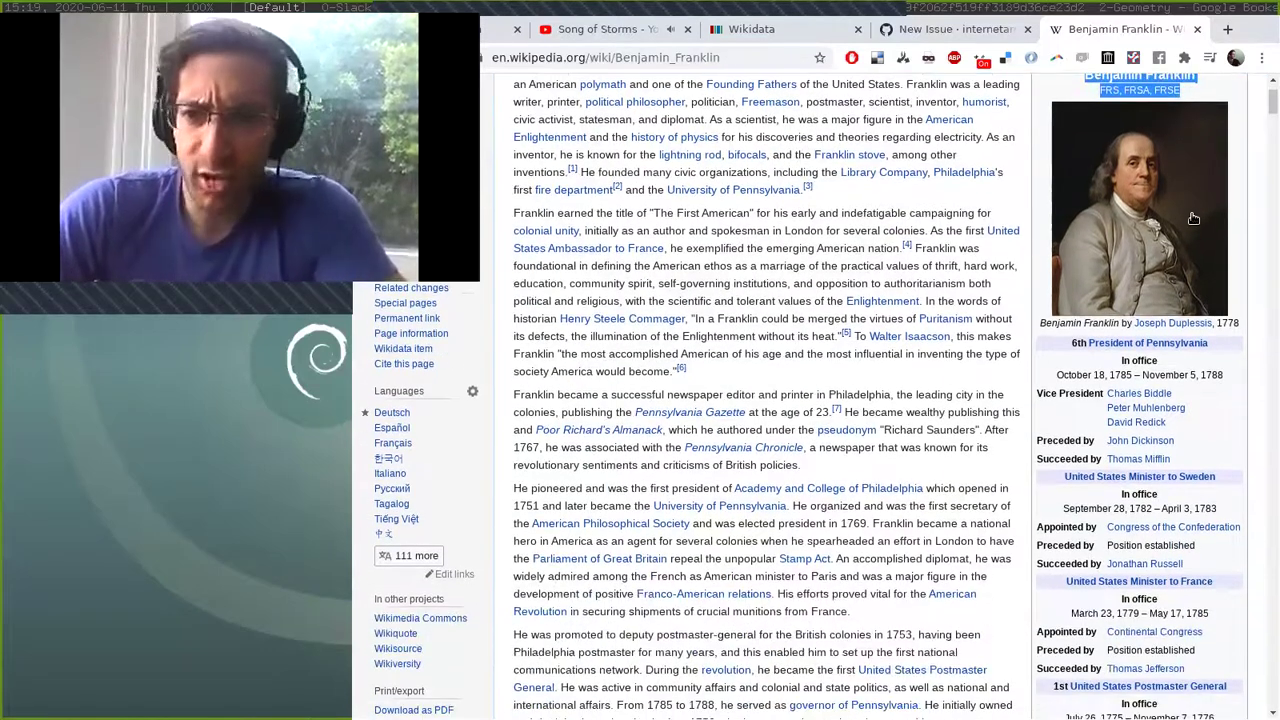
scroll(1193, 218, "up", 1)
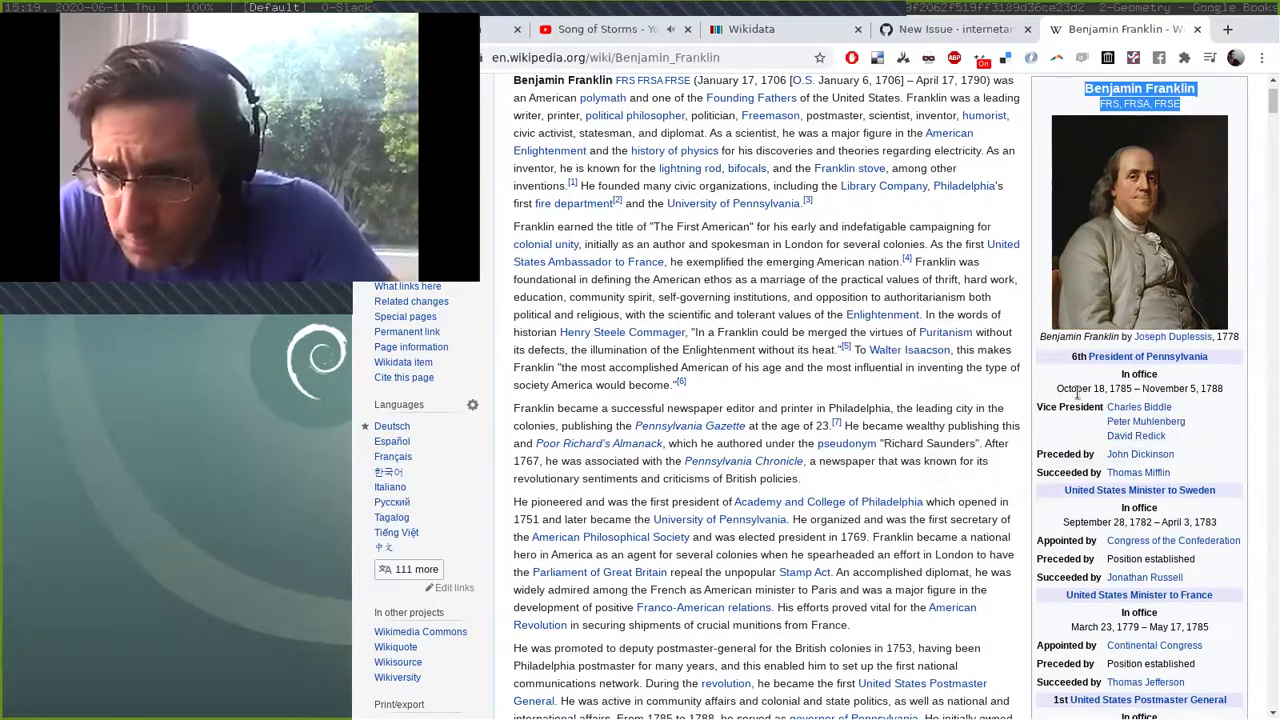
scroll(1077, 394, "up", 1)
left_click_drag(1057, 388, 1210, 390)
scroll(1212, 395, "down", 2)
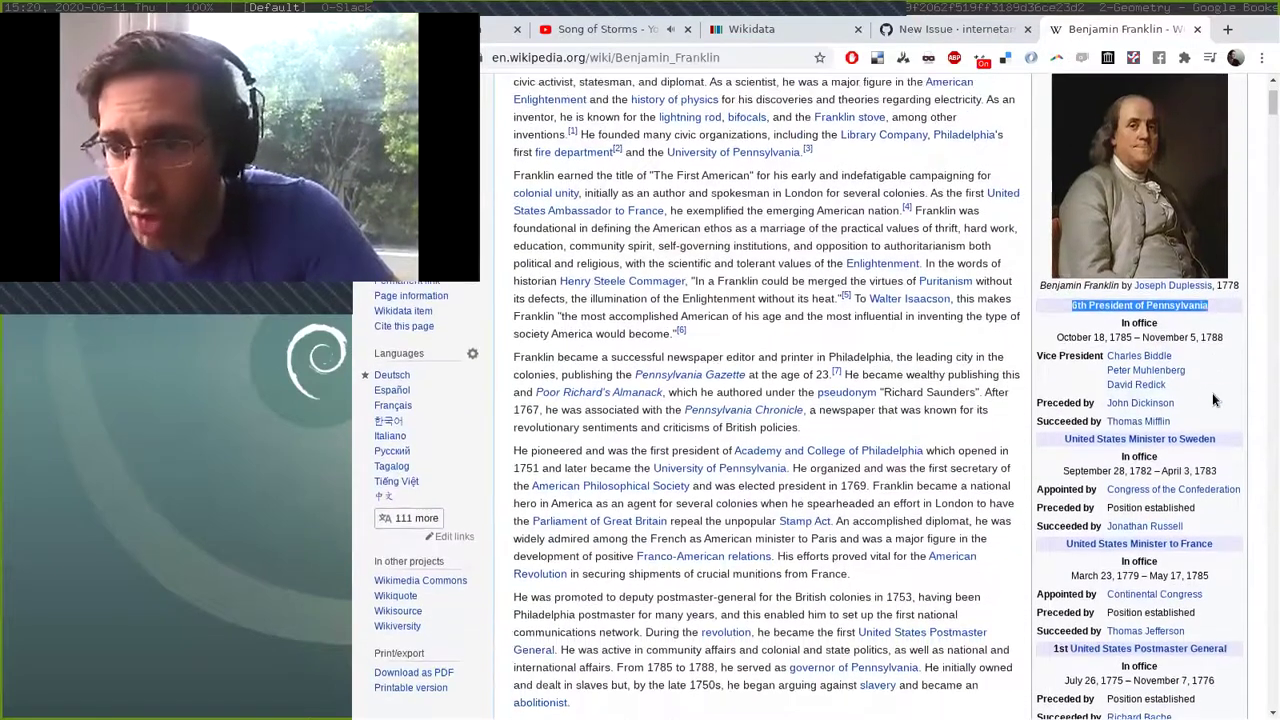
scroll(1212, 400, "down", 1)
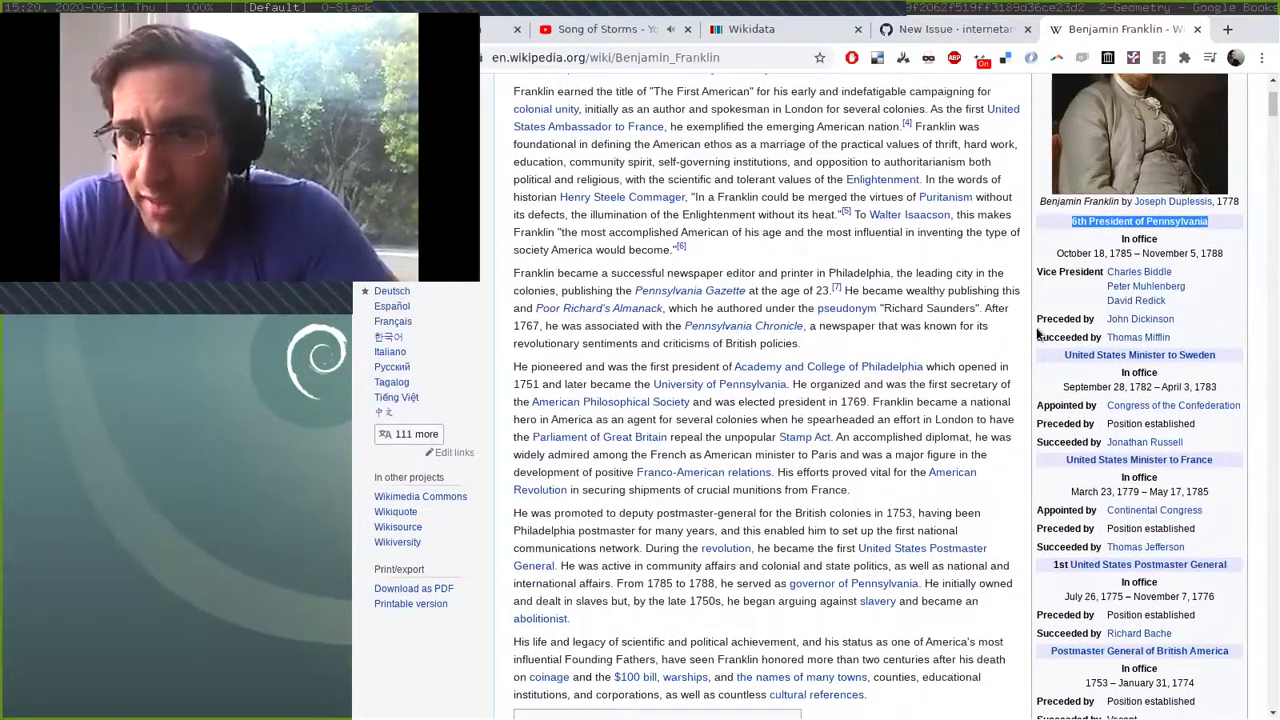
left_click_drag(1046, 318, 1188, 322)
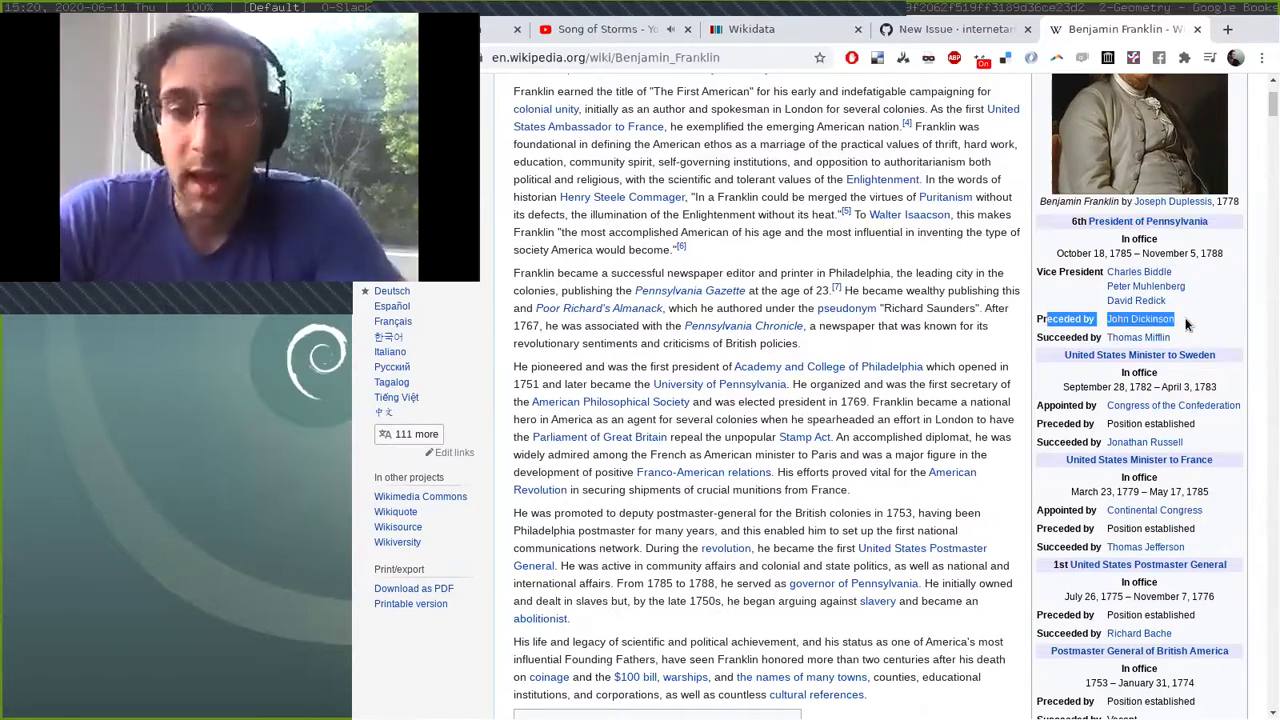
left_click(855, 347)
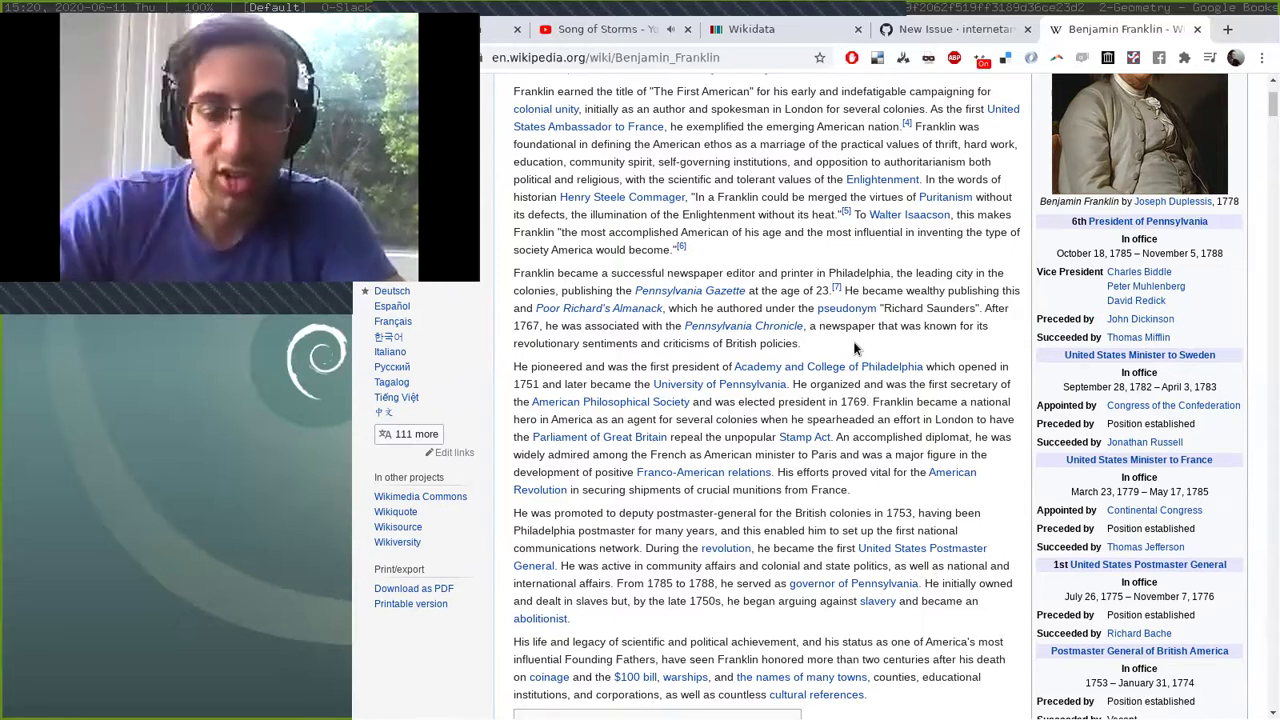
Open Wikidata in a new tab and browse Benjamin Franklin's (Q34969) statements, zoomed out.
key("ctrl+t")
type("wikid")
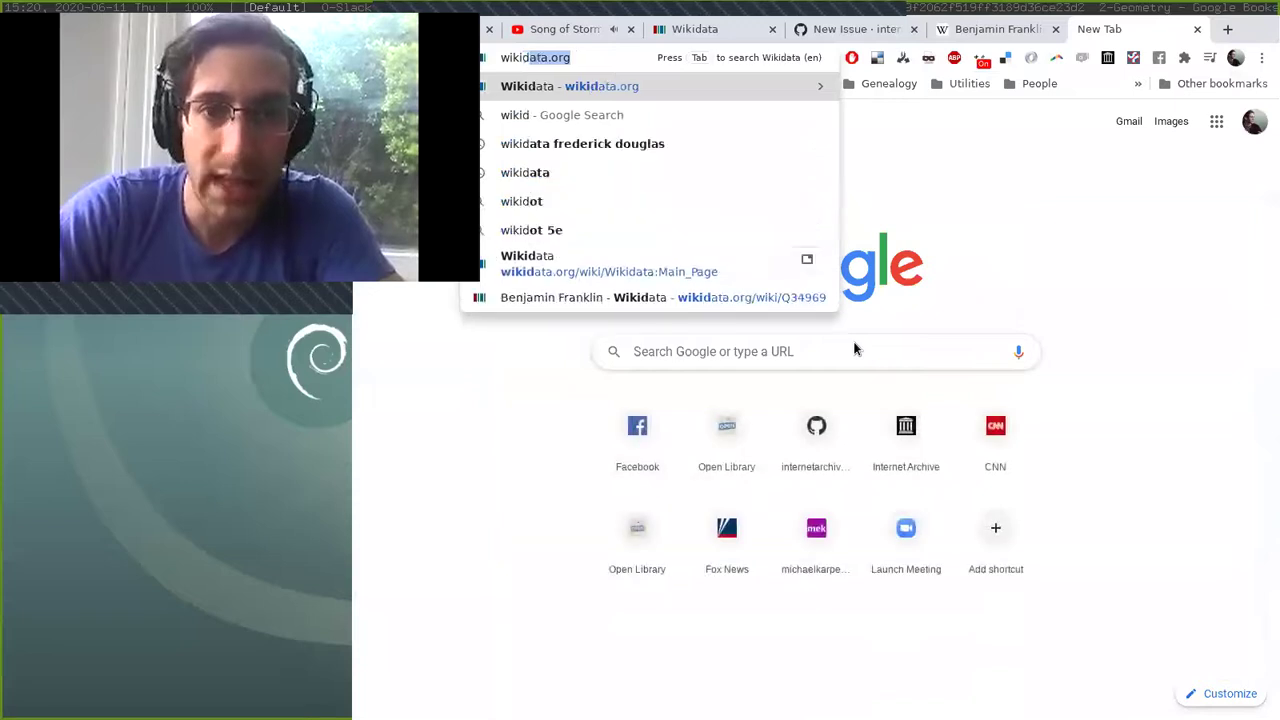
key("Return")
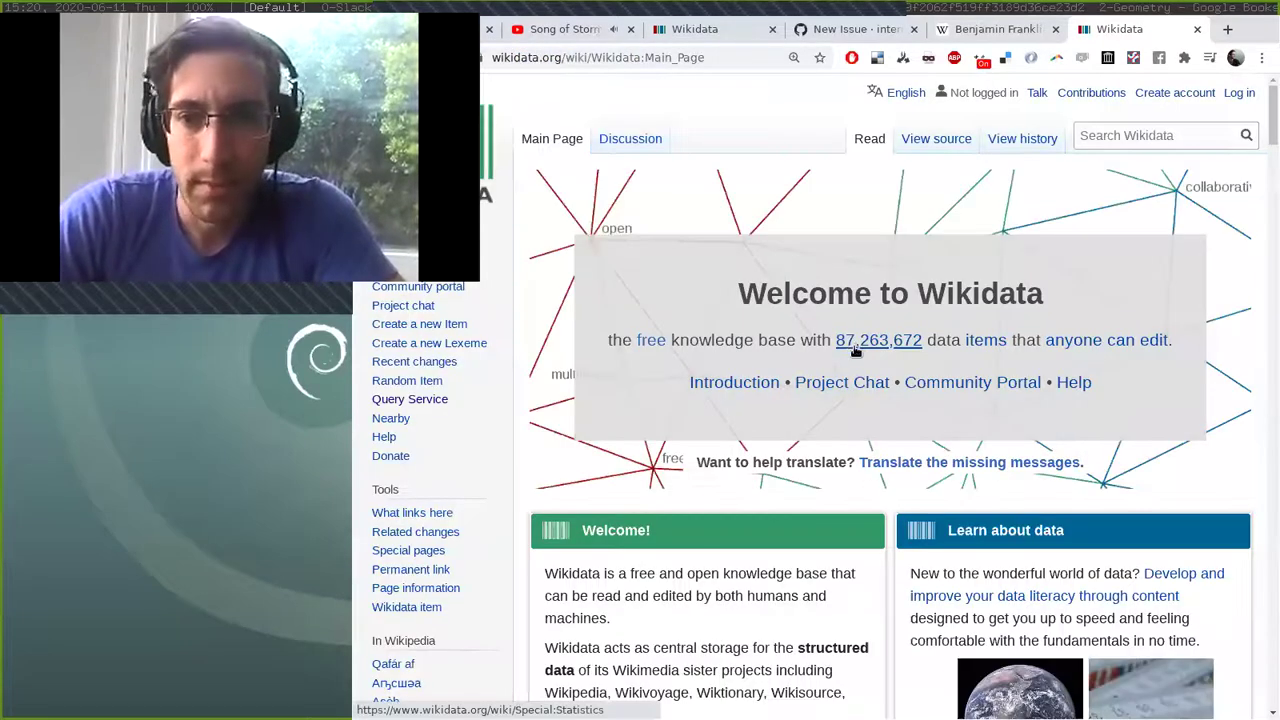
left_click(1014, 129)
type("ben")
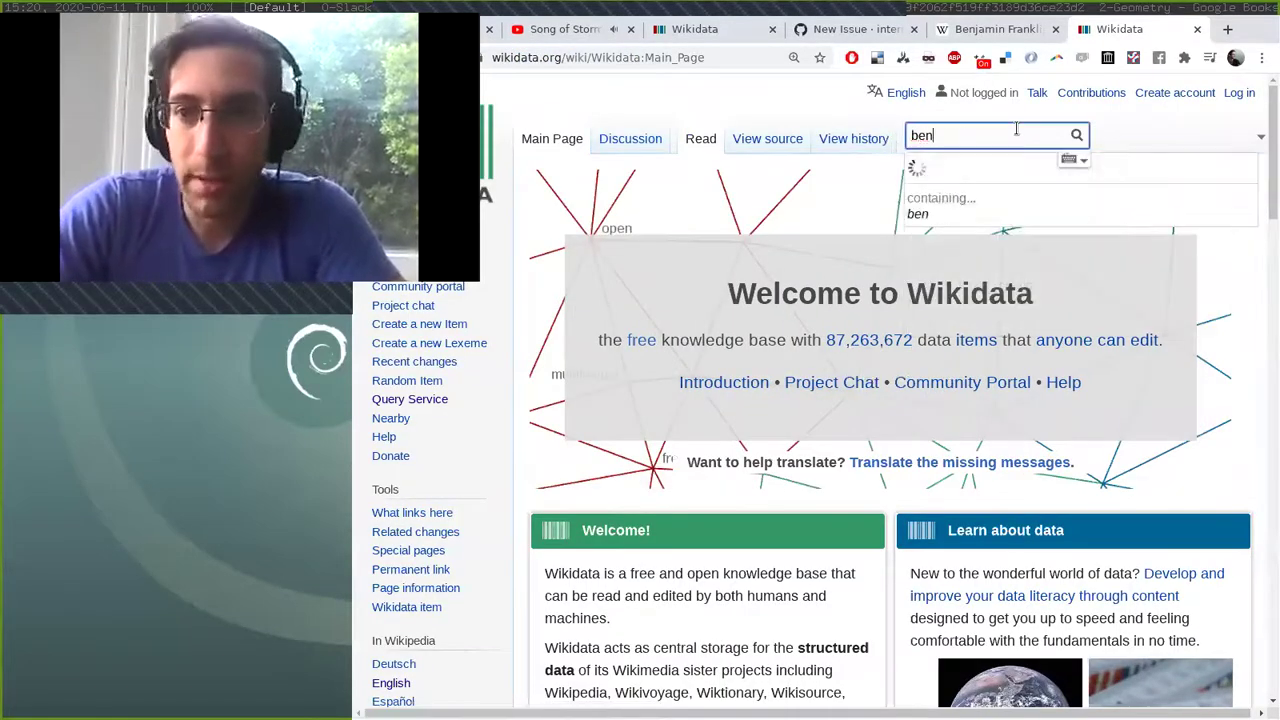
type(" franklin")
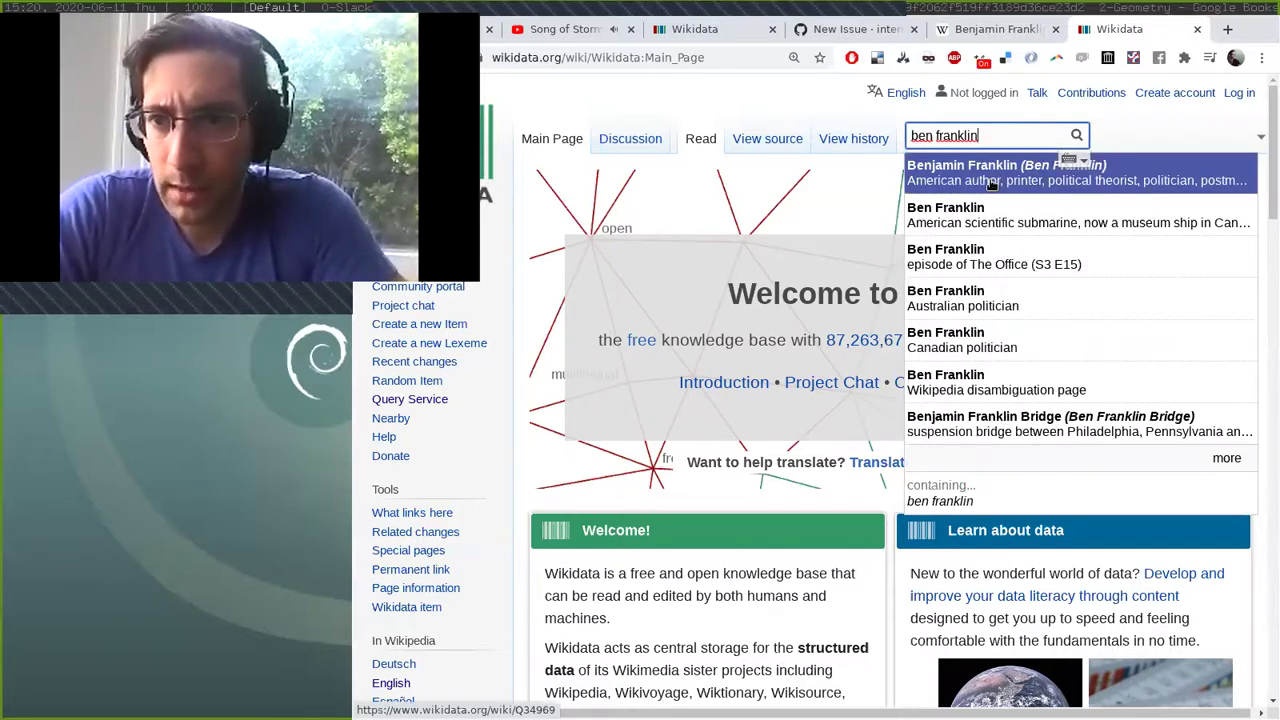
left_click(993, 186)
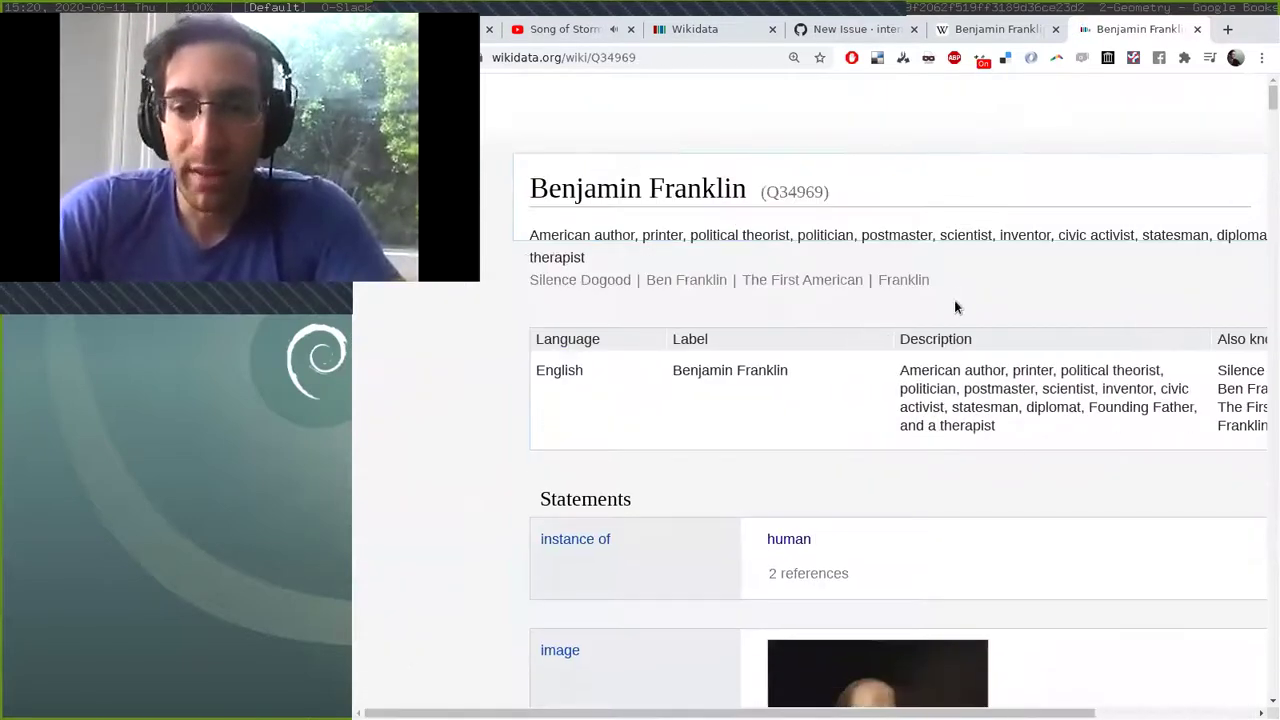
scroll(956, 307, "down", 3)
scroll(956, 307, "down", 3)
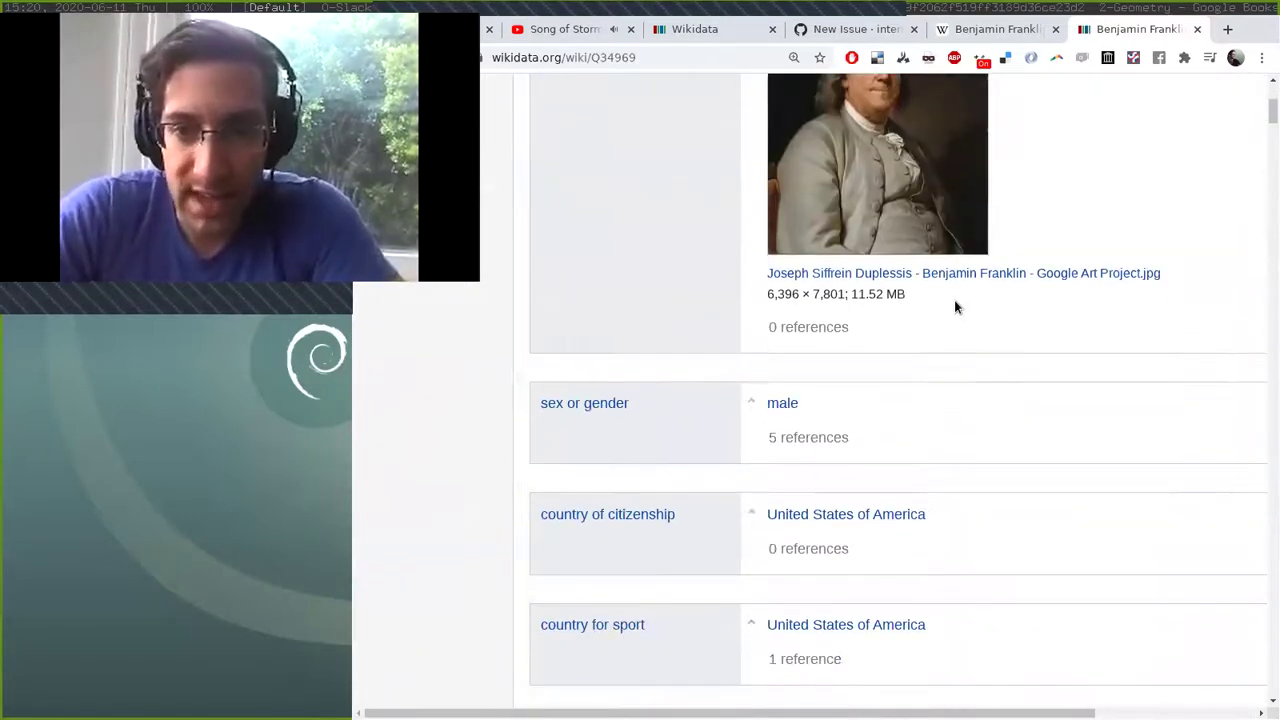
key("ctrl+minus")
key("ctrl+minus")
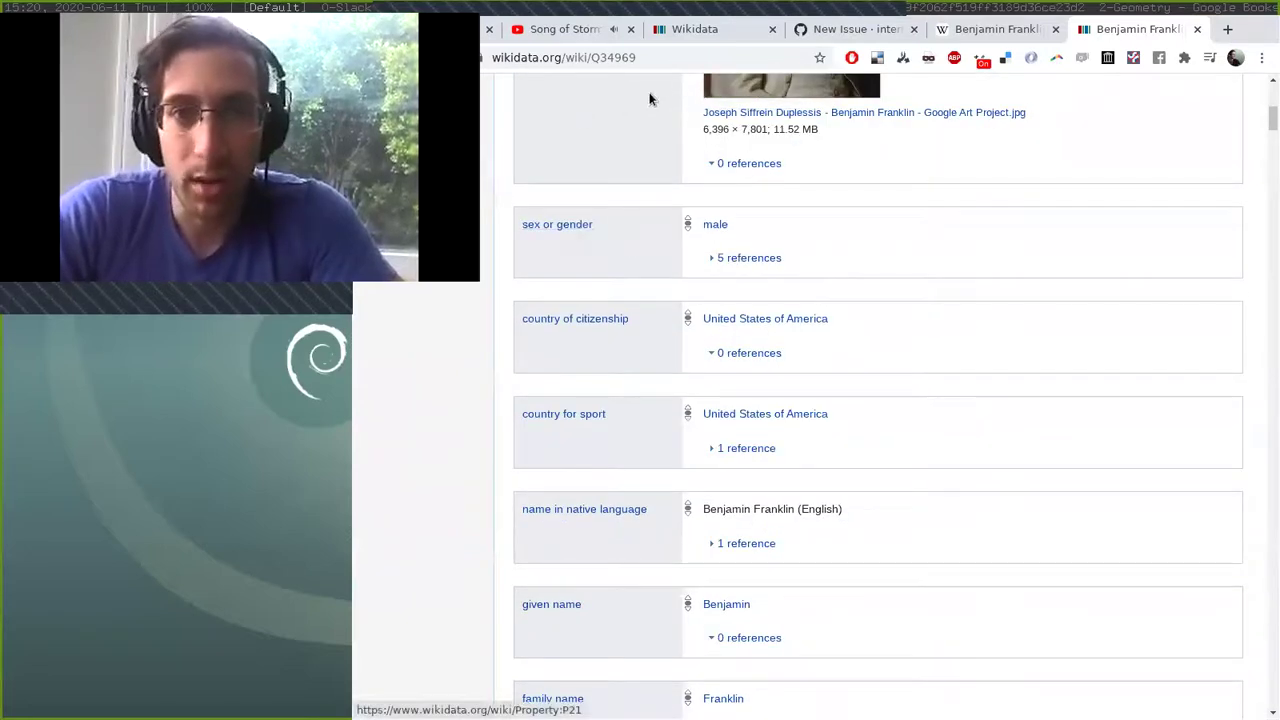
scroll(717, 228, "down", 1)
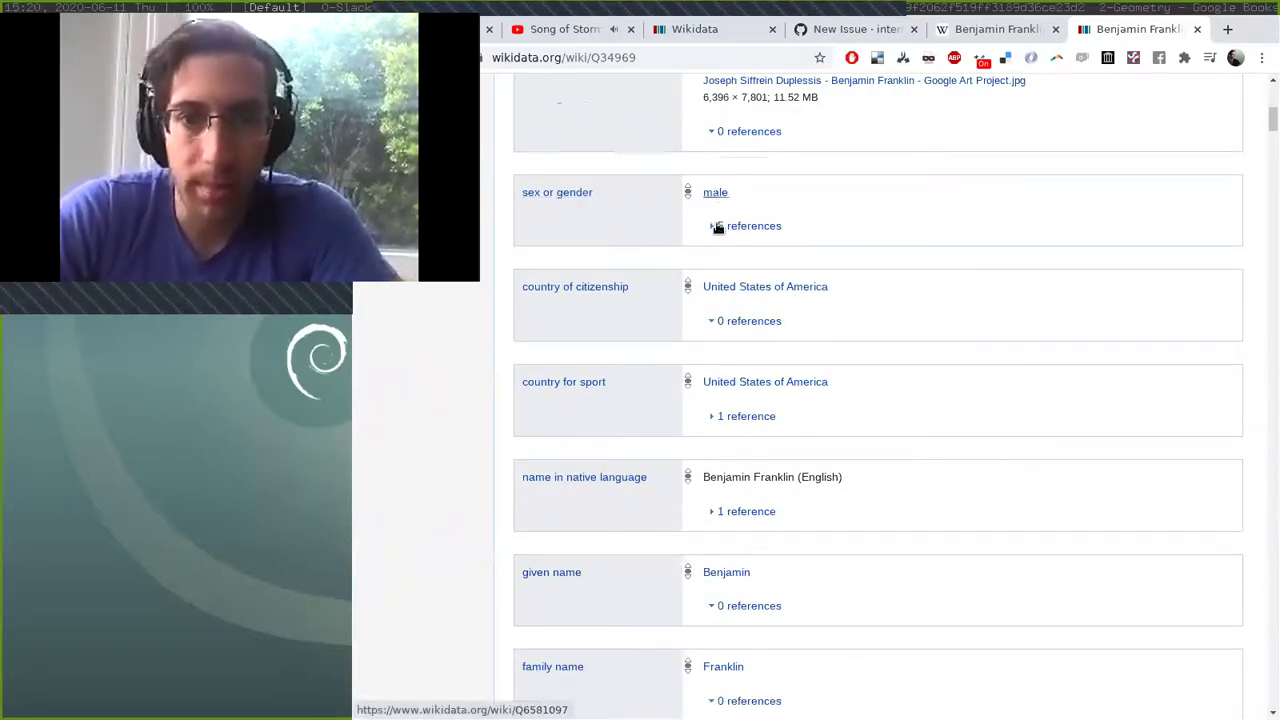
scroll(717, 228, "down", 2)
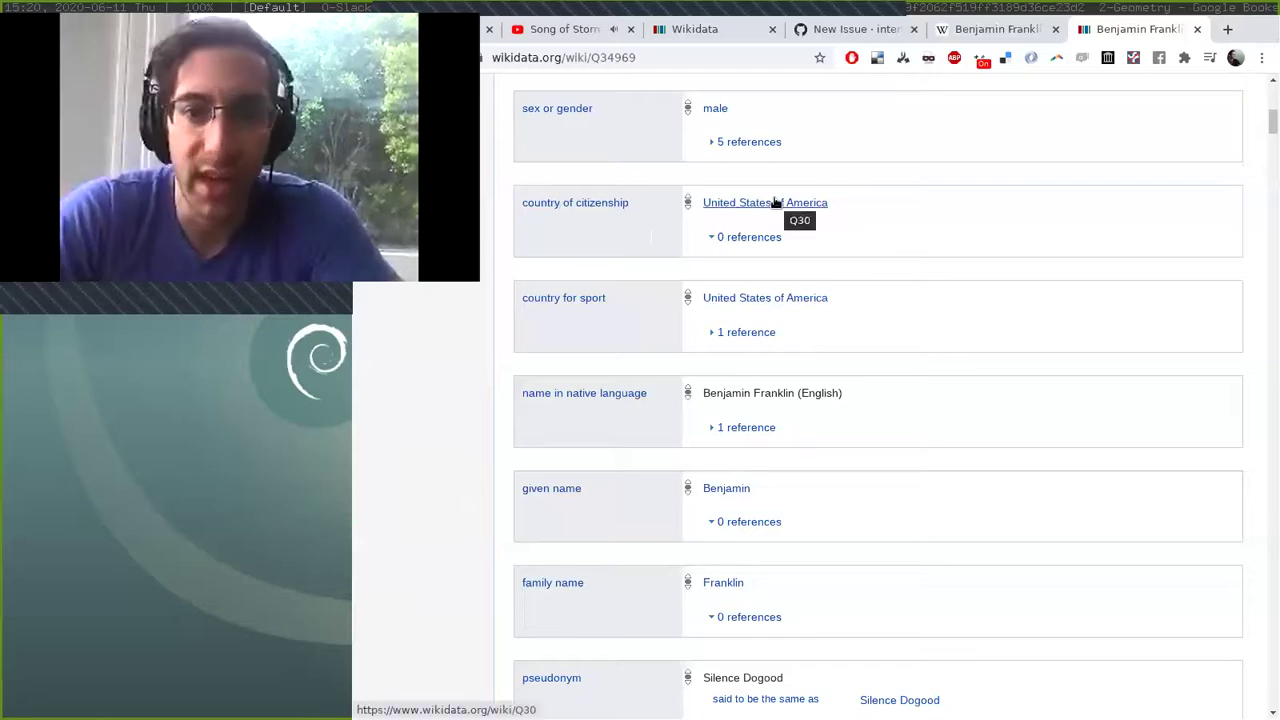
scroll(772, 203, "down", 2)
scroll(772, 198, "up", 15)
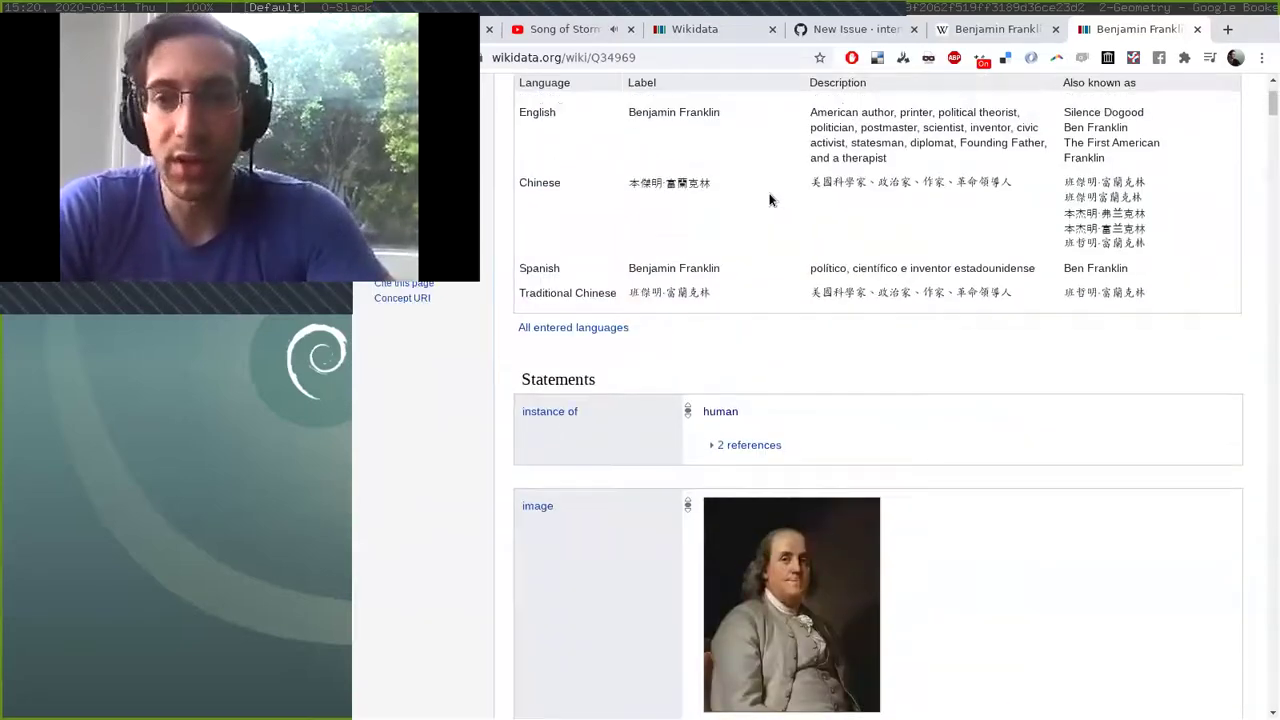
scroll(770, 200, "up", 3)
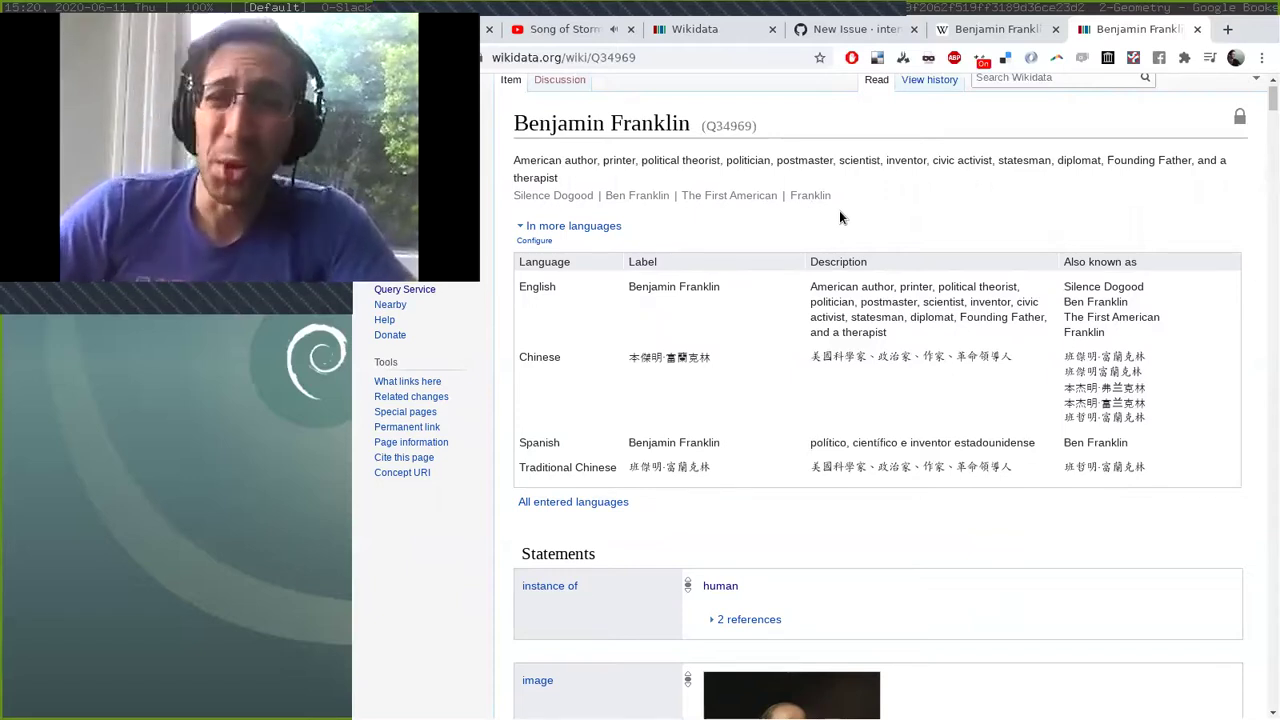
scroll(839, 217, "up", 1)
Type a search term into the Wikidata search box, then delete it again.
left_click(1000, 122)
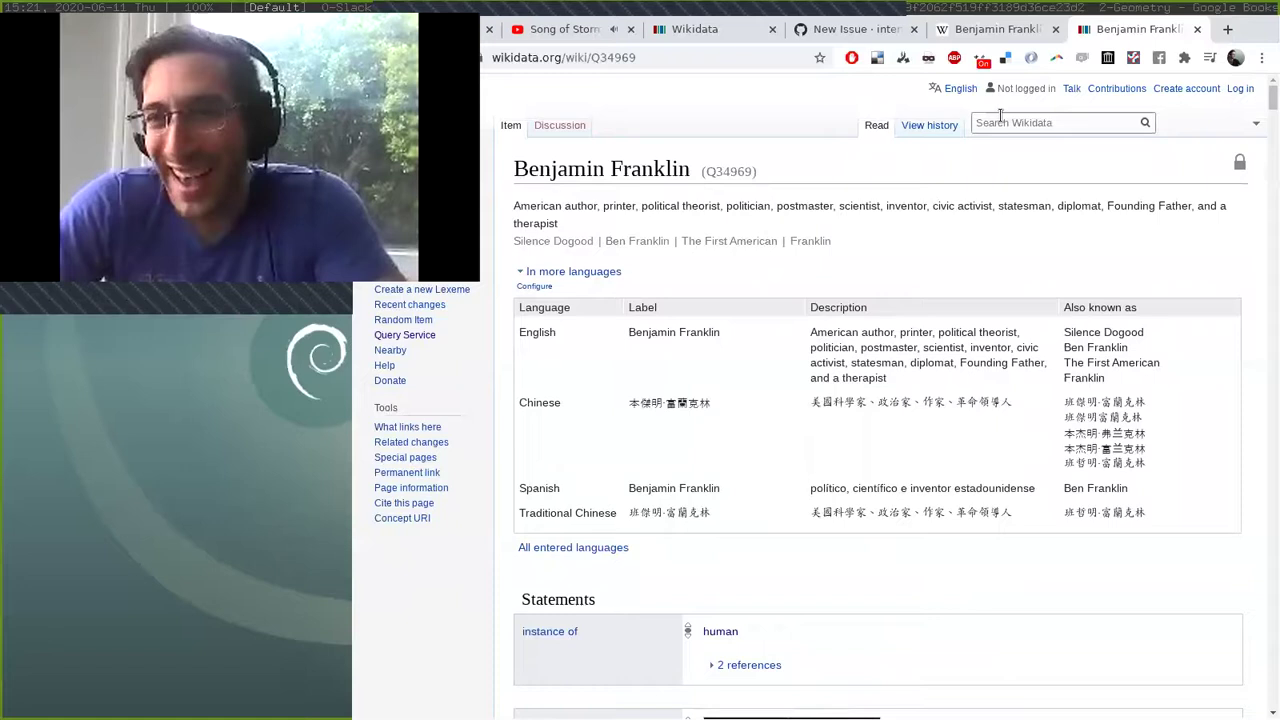
type("mek")
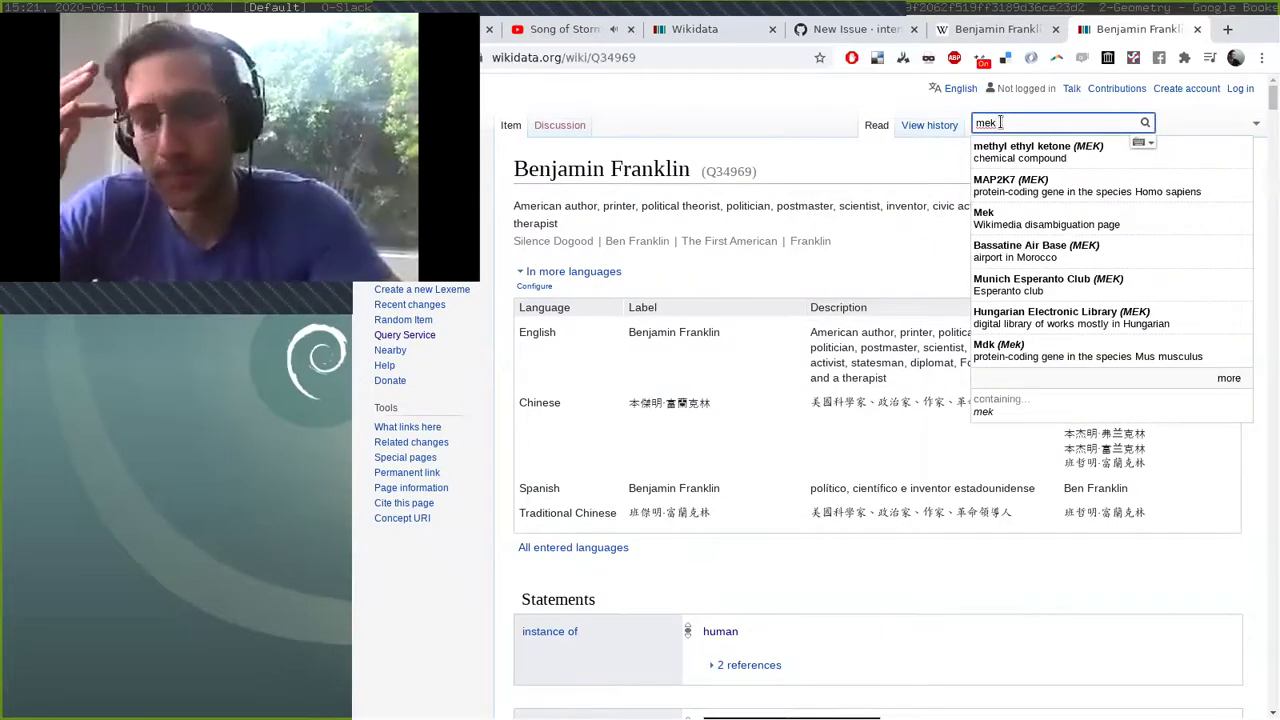
double_click(1000, 122)
key("BackSpace")
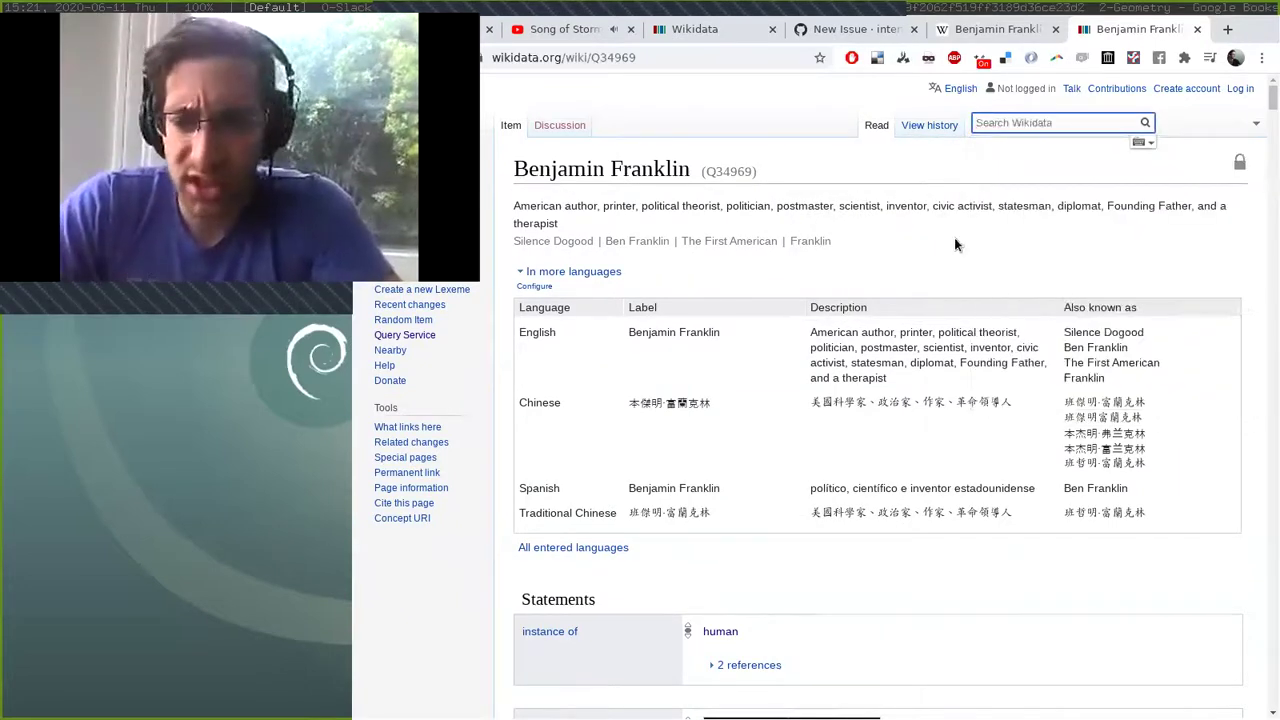
left_click(954, 237)
Load graph.global's World Wide Graph in a new tab from the 'grap' address suggestion.
key("ctrl+t")
type("graph.global")
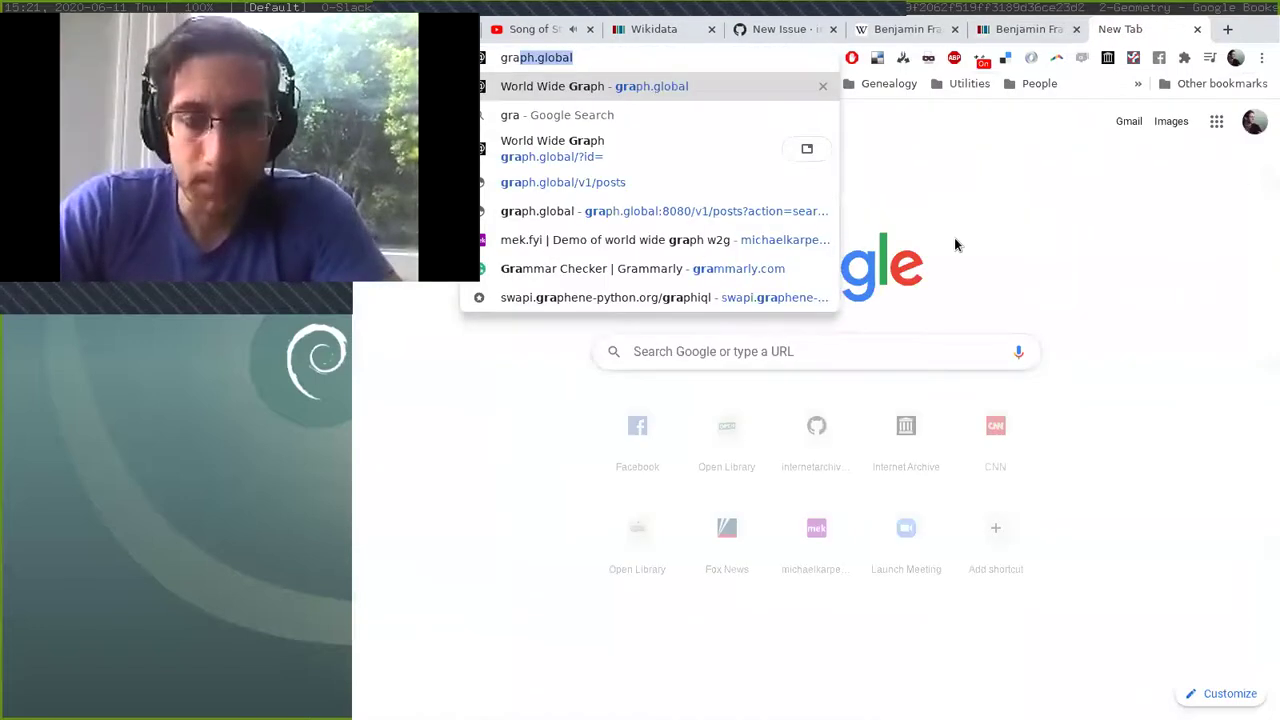
key("Return")
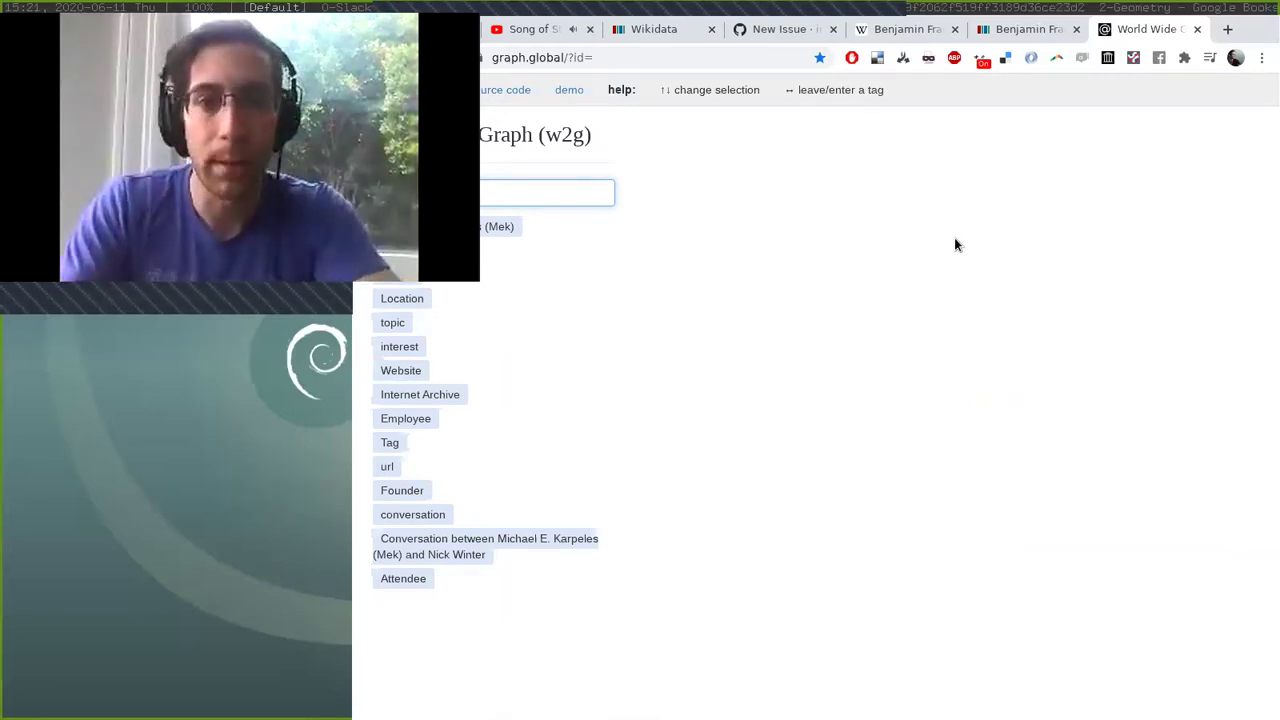
key("ctrl+t")
Load facebook.com and start a new post that tags a friend from the mention suggestions.
type("facebook.com")
key("Return")
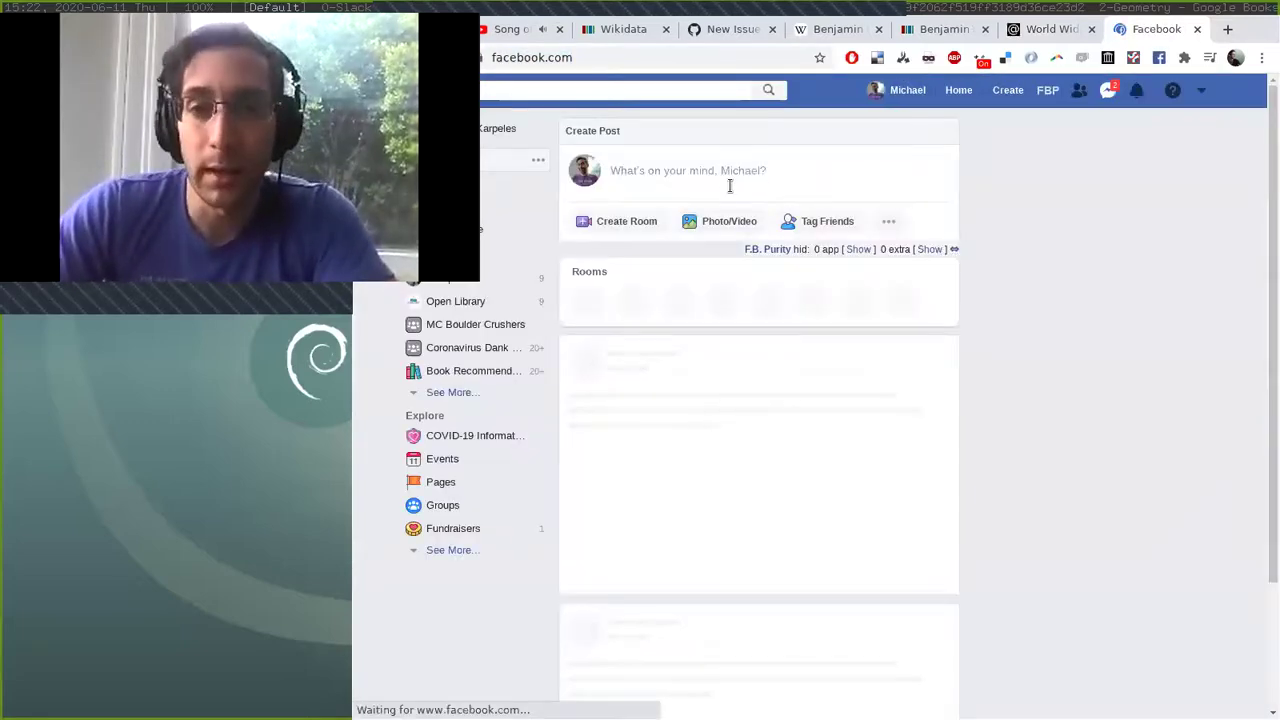
left_click(720, 172)
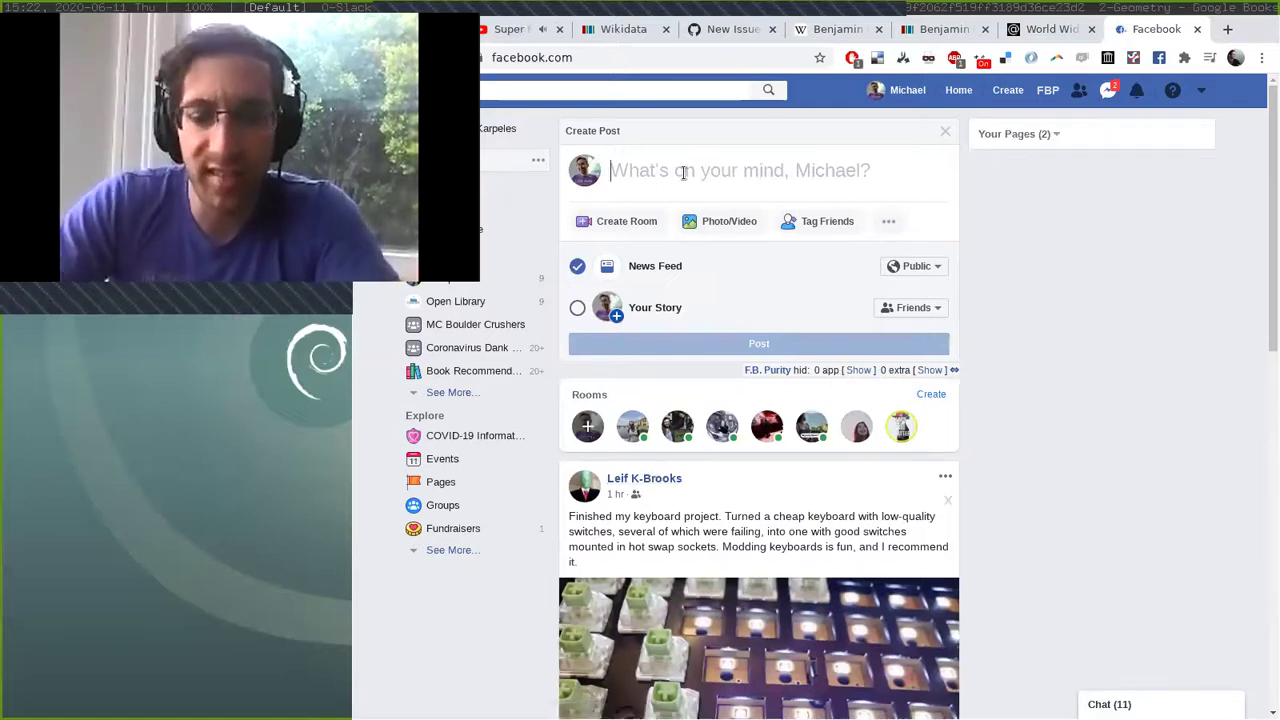
type("@leik")
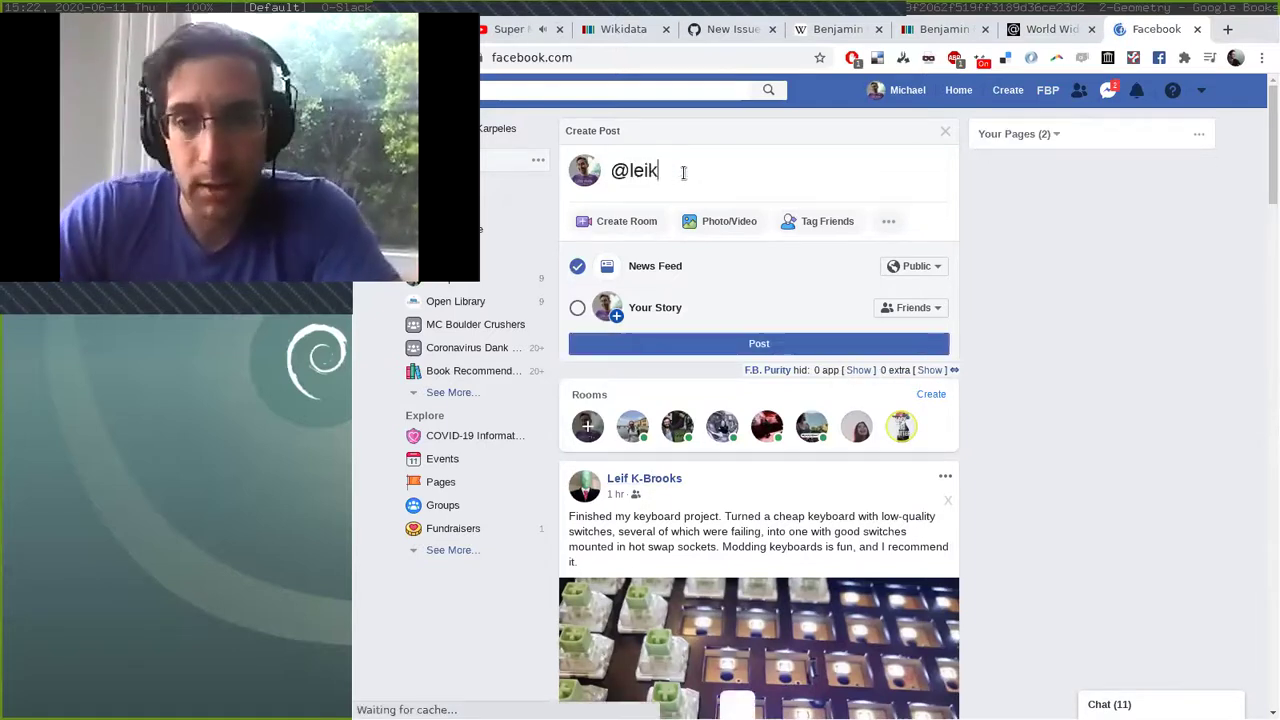
key("BackSpace")
type("f")
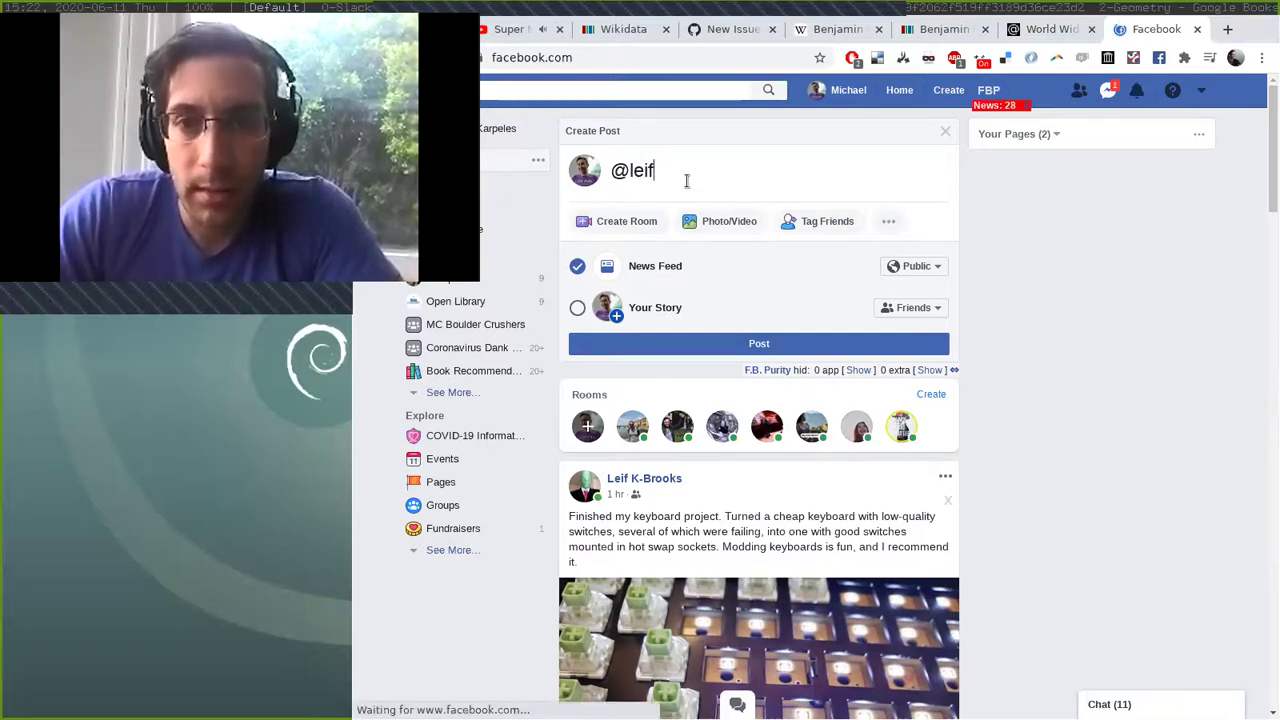
type(" k")
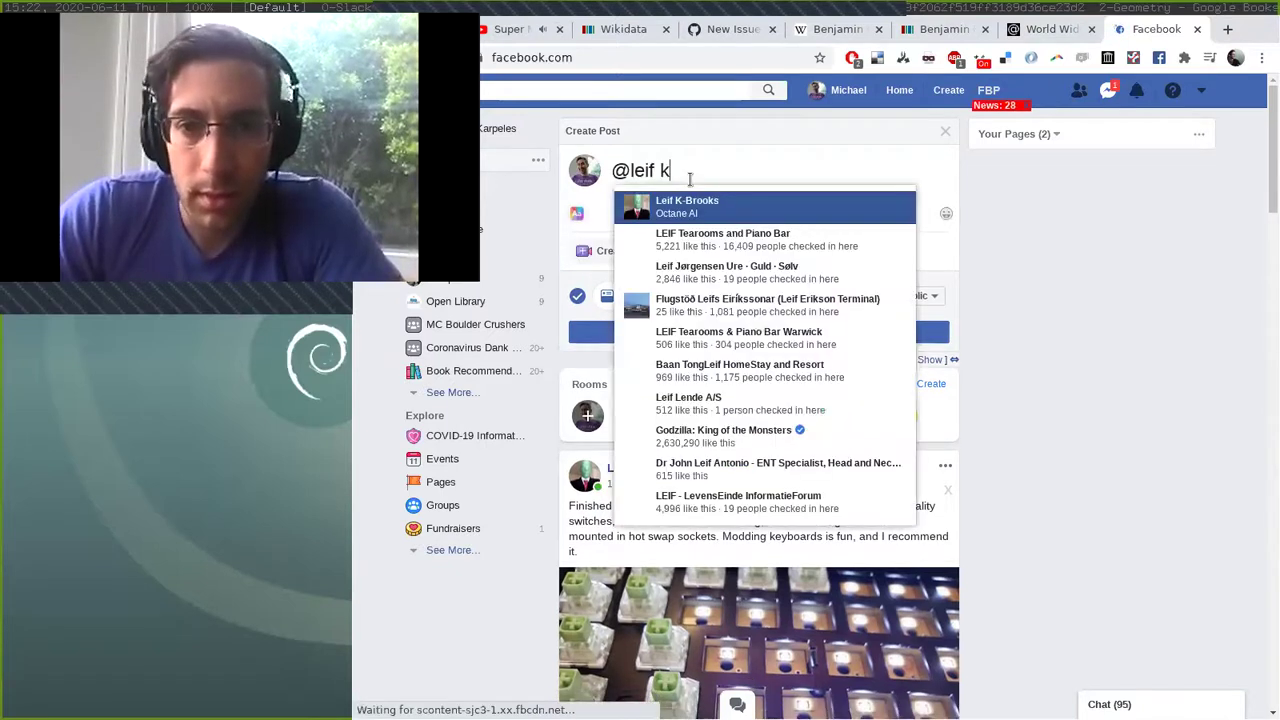
left_click(688, 205)
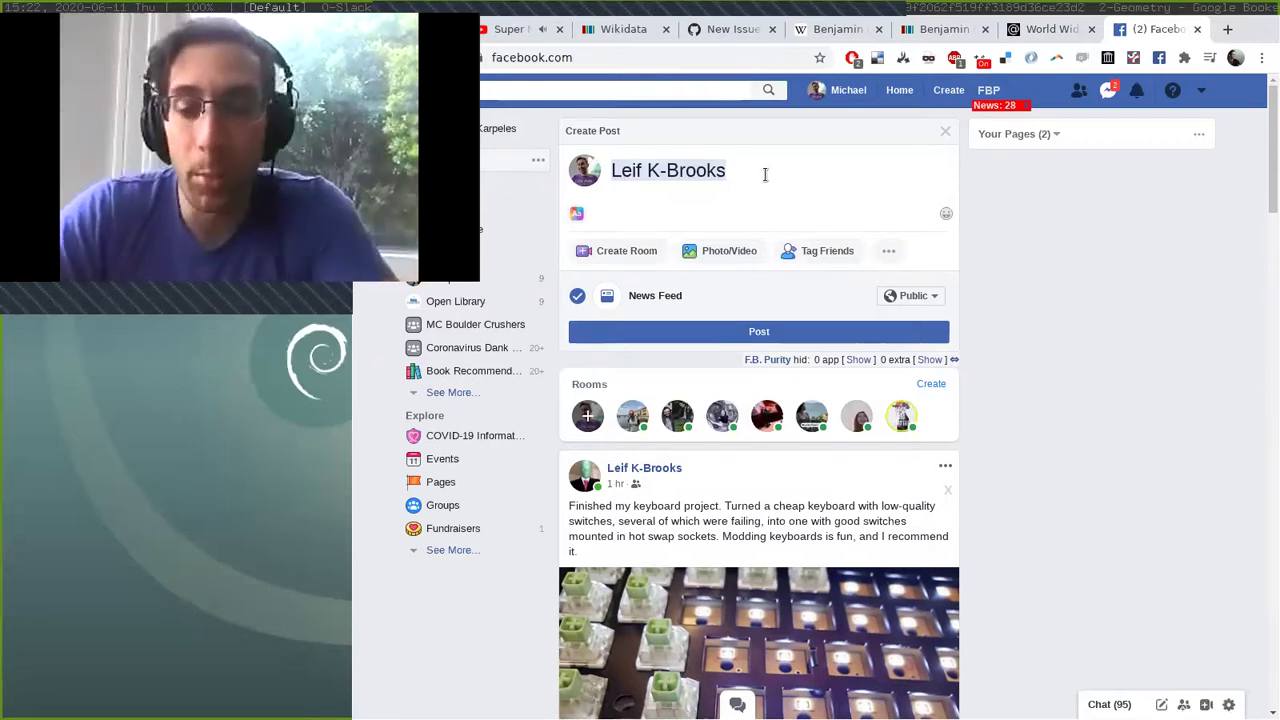
key("Home")
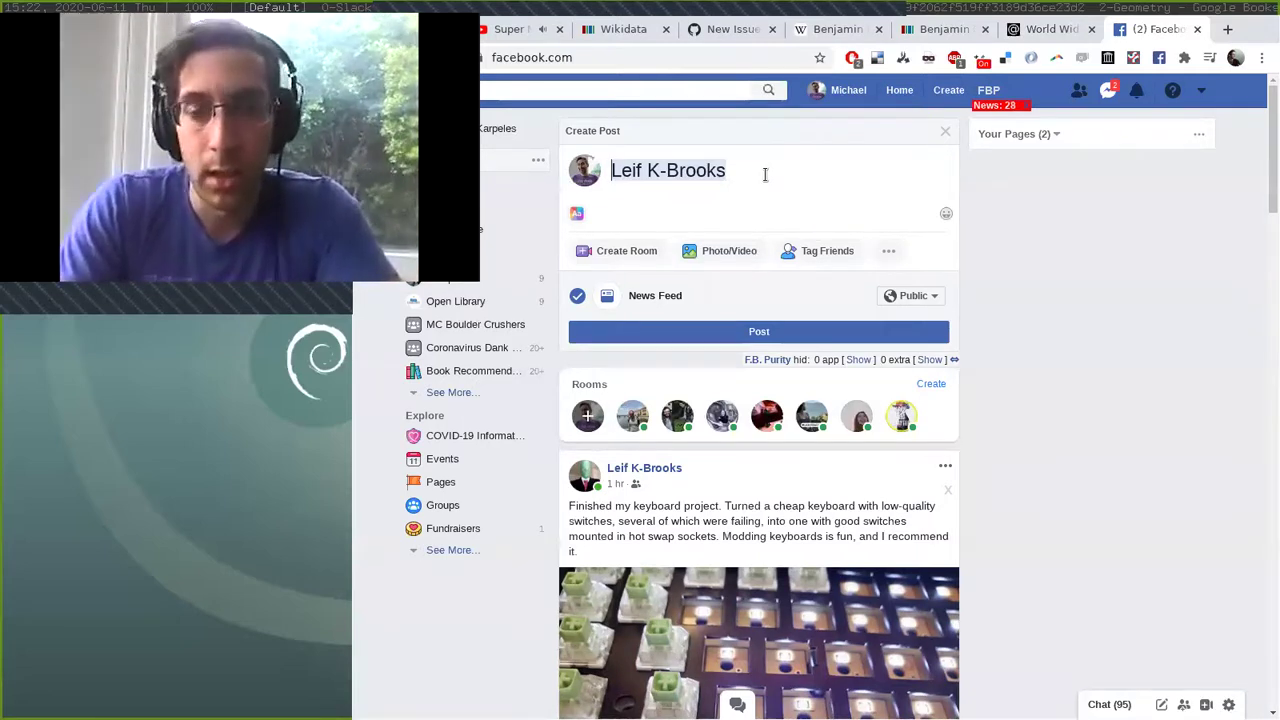
type("While at the ")
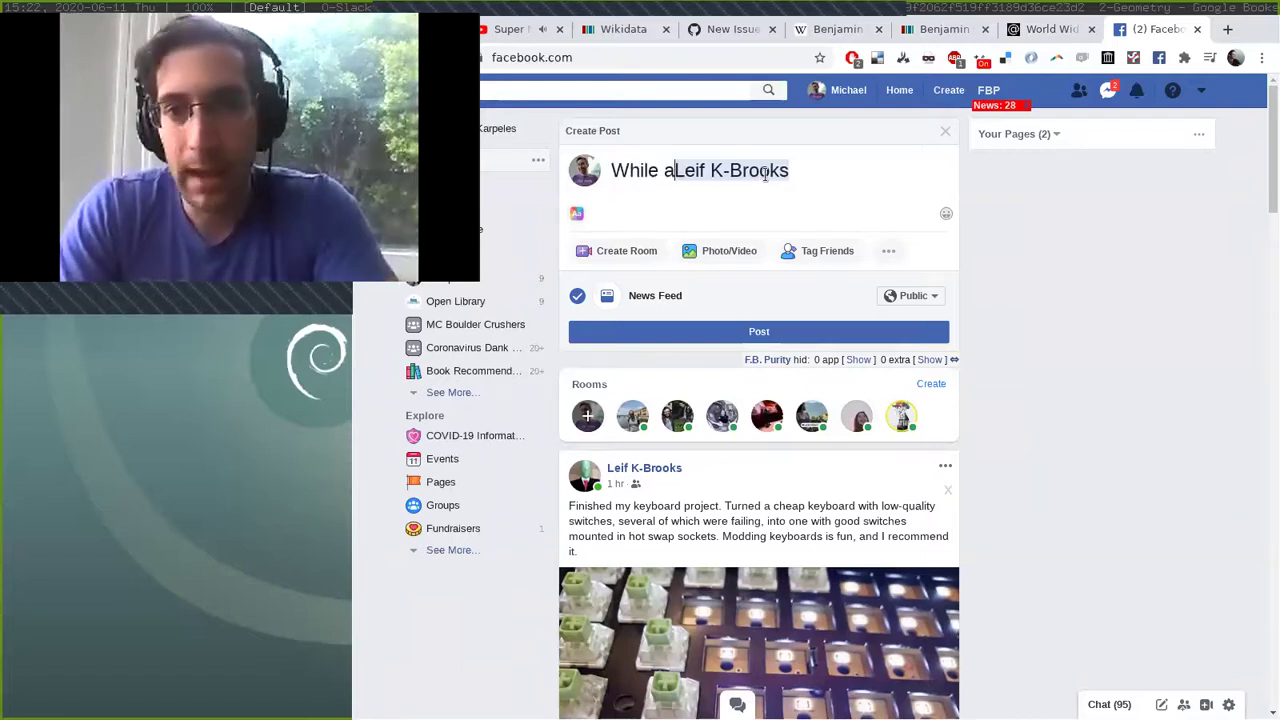
type("@univer")
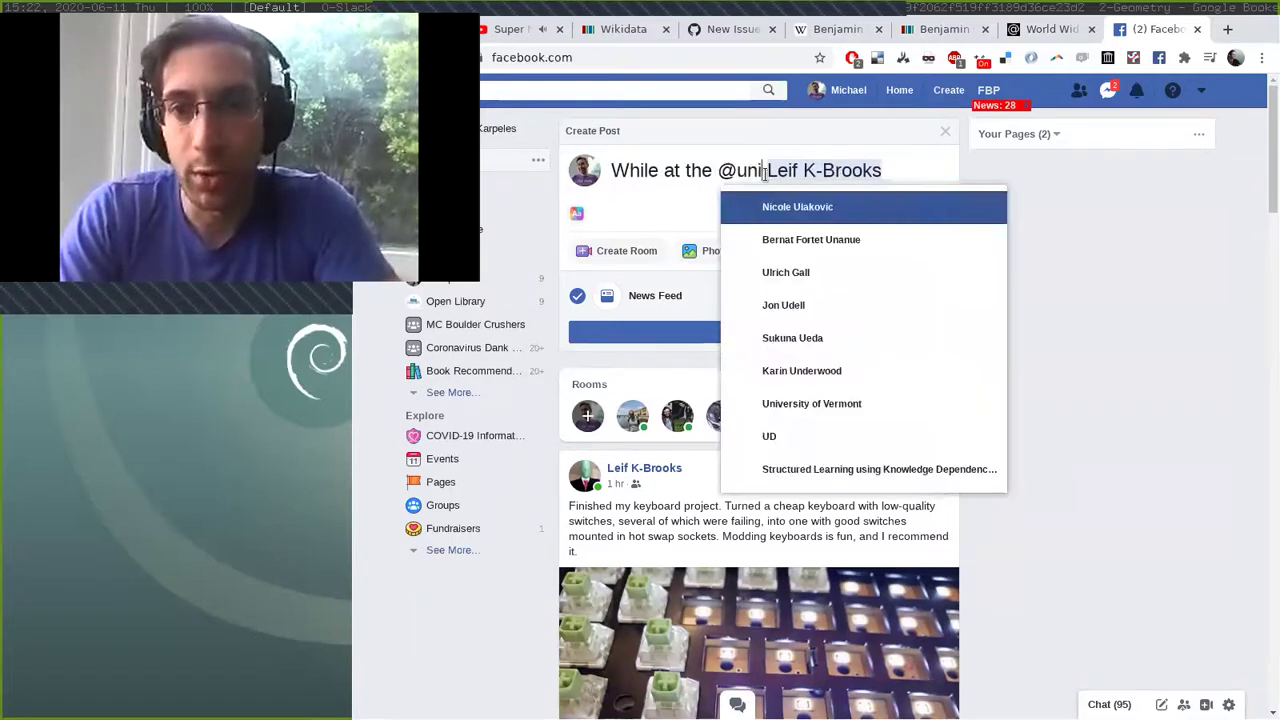
key("Return")
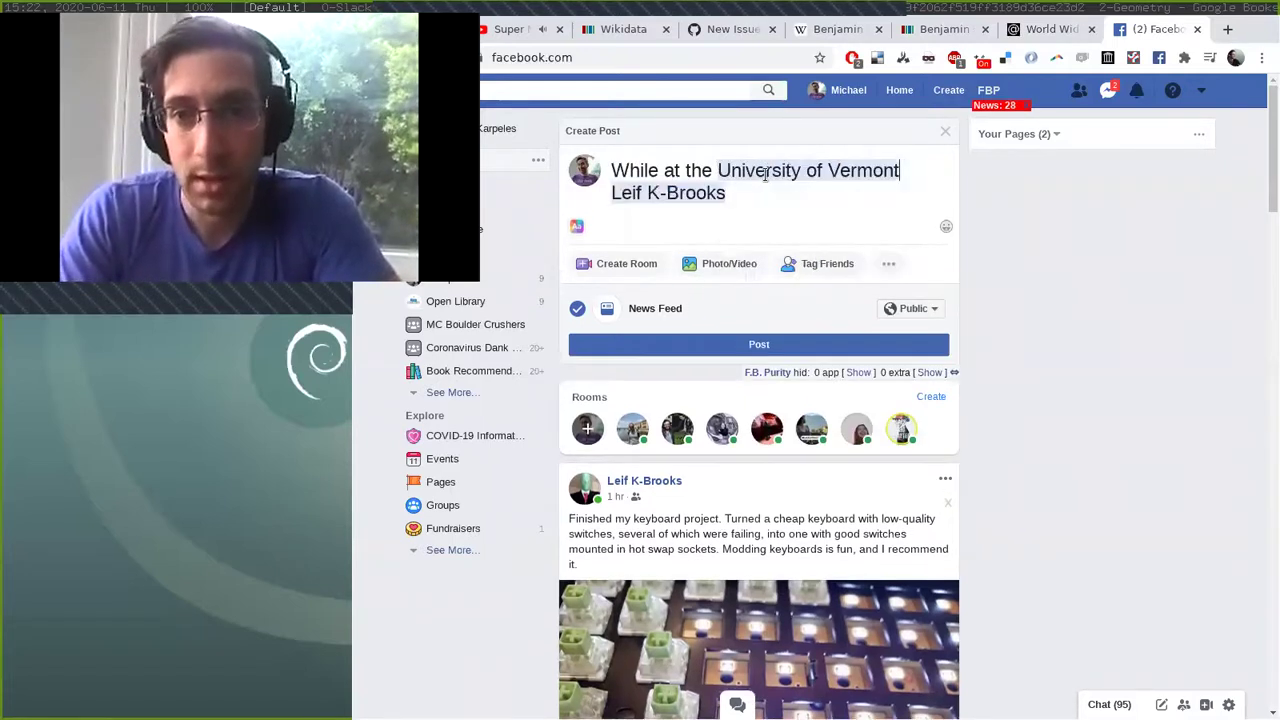
type("with ")
type("...")
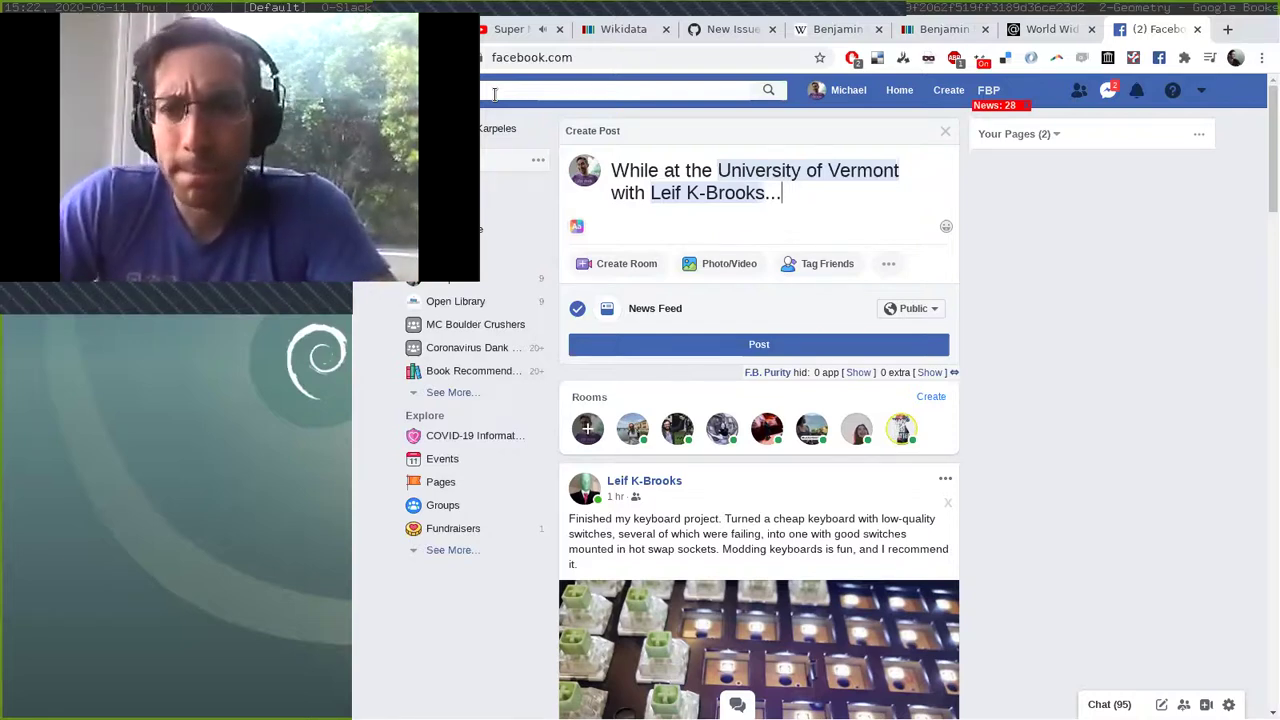
key("ctrl+r")
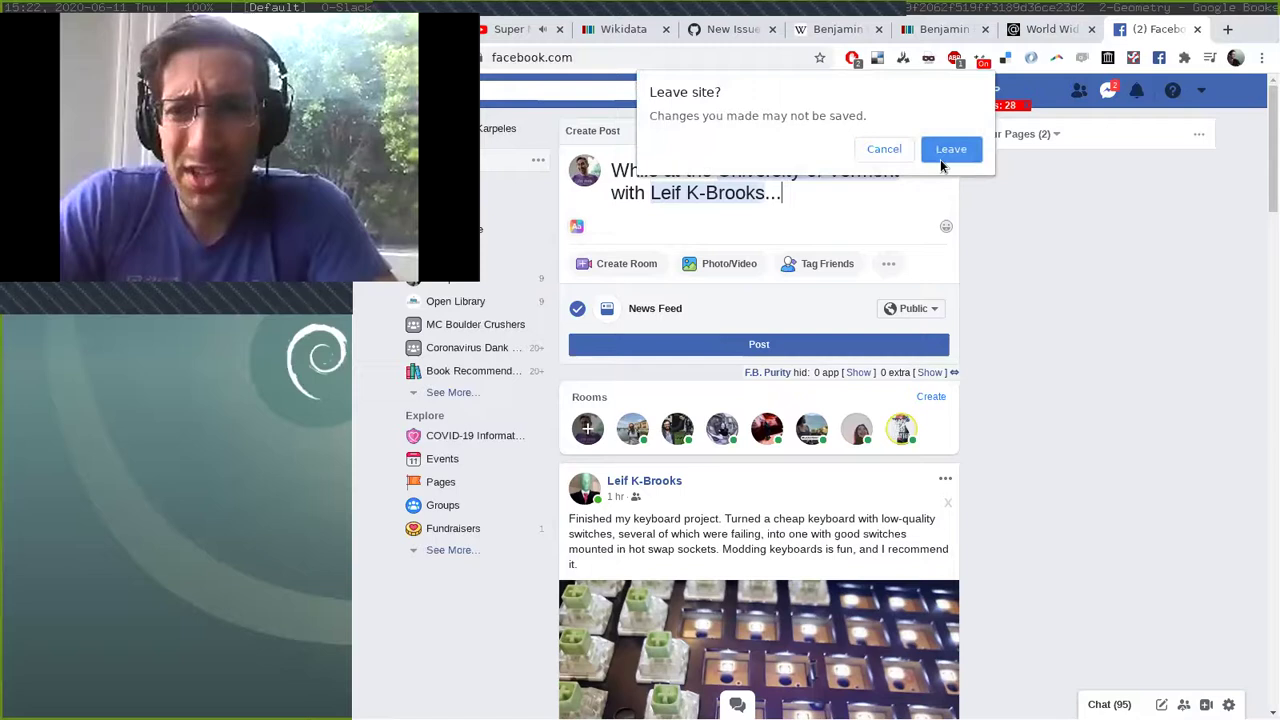
Leave Facebook without posting, then back out of the current tag to graph.global's empty root search.
left_click(948, 154)
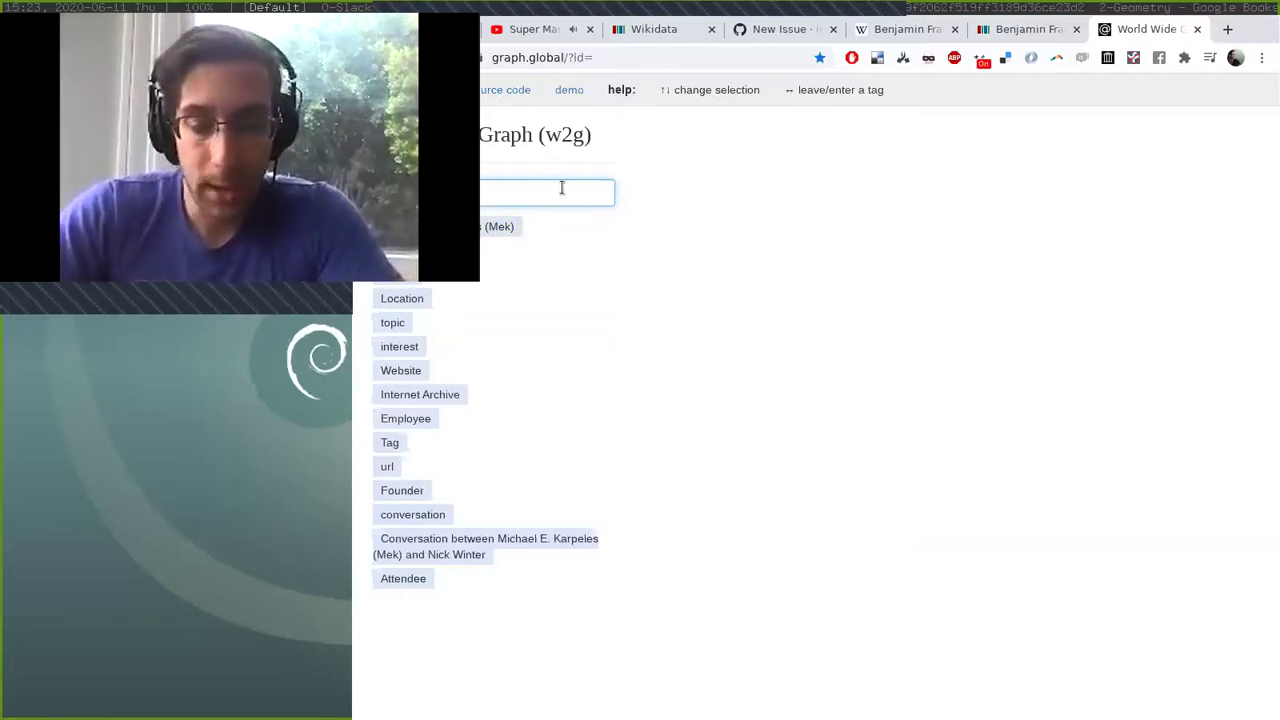
key("Left")
key("Down")
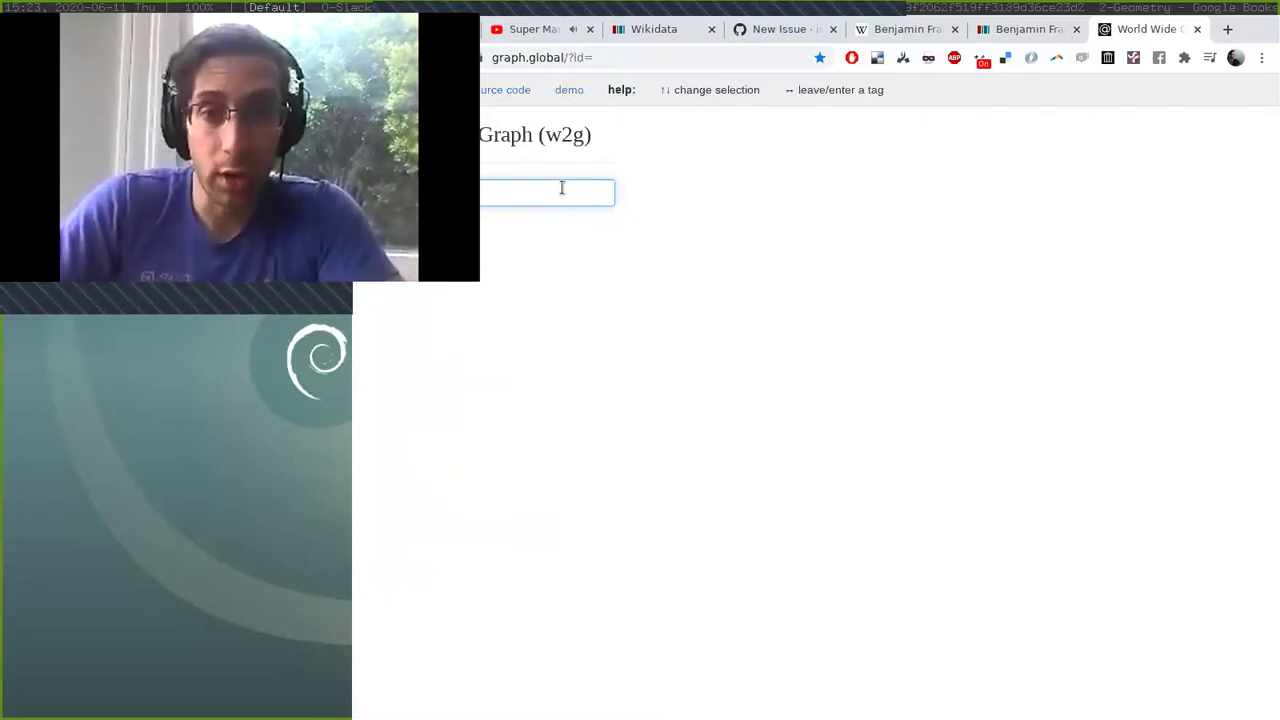
View graph entry 1922, select the keyboard help text, then go back to the graph root.
key("Right")
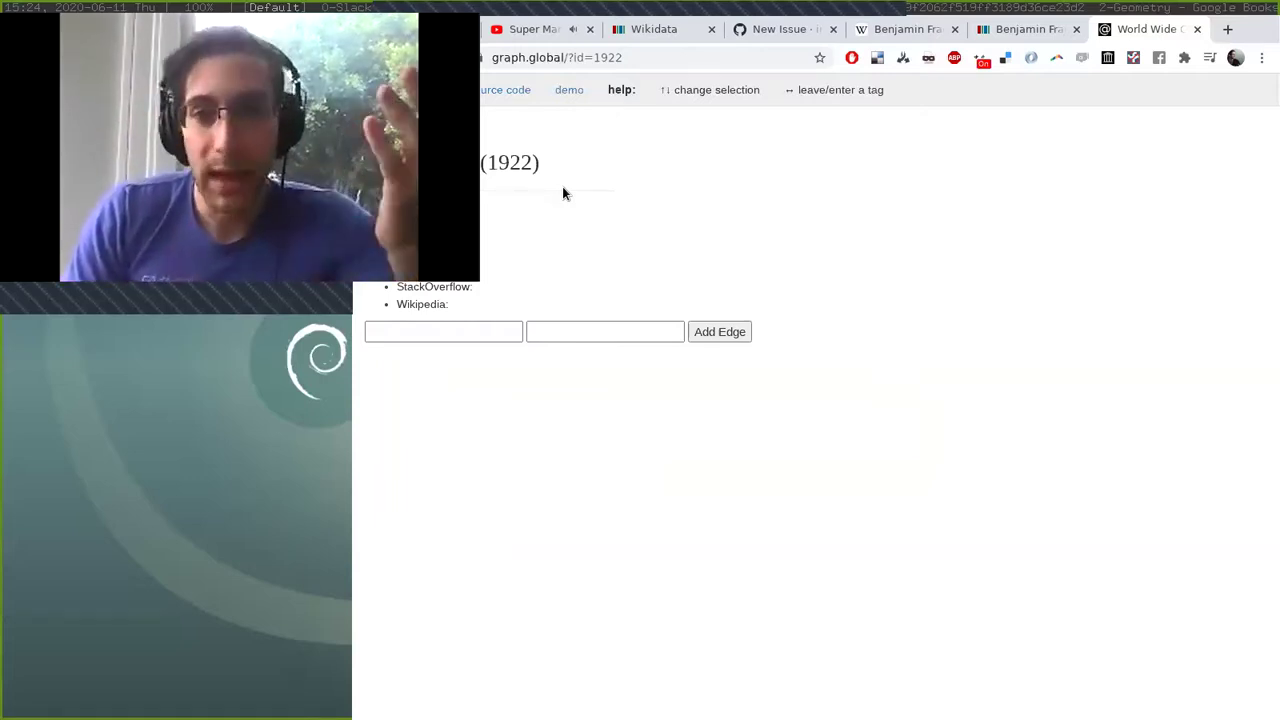
triple_click(647, 92)
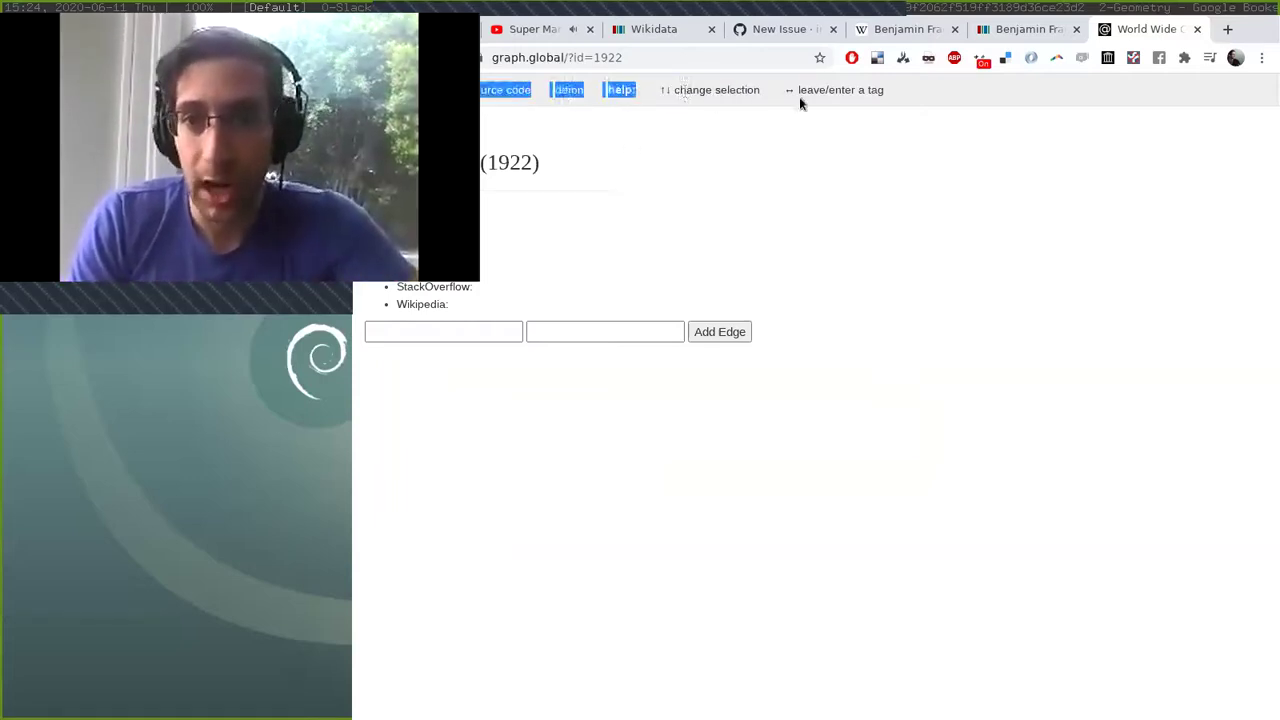
key("Down")
key("Up")
key("Down")
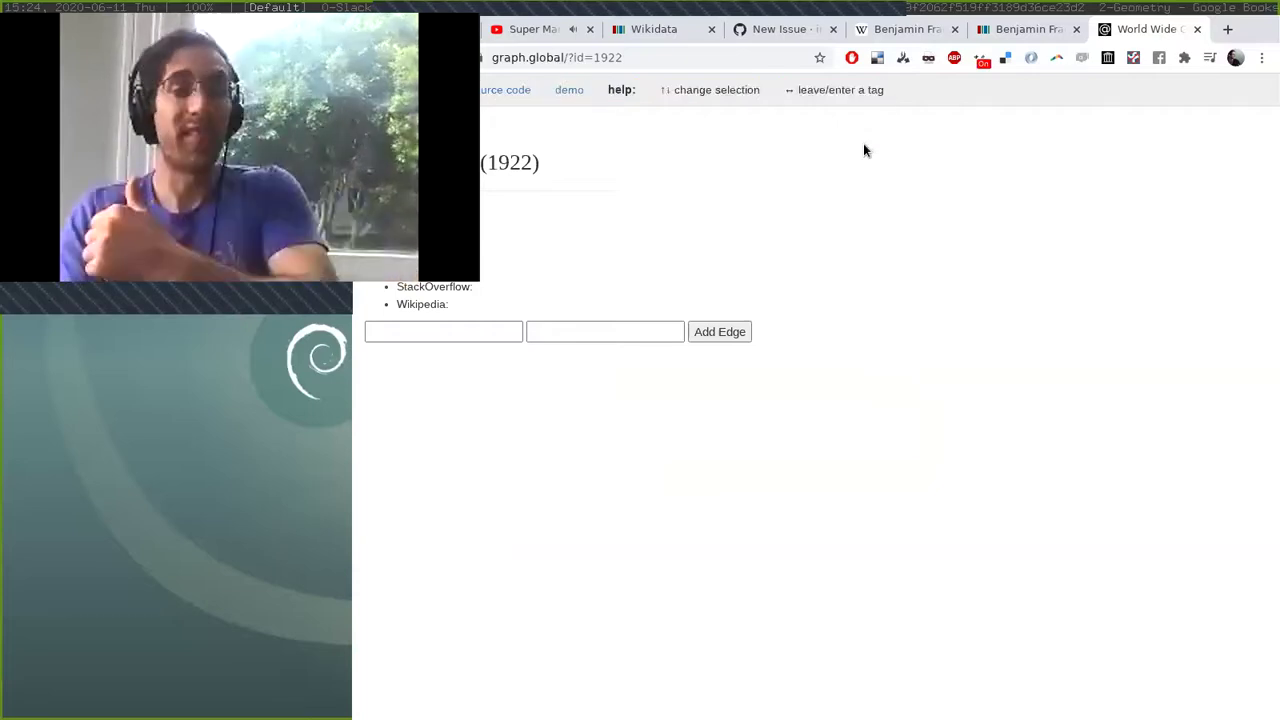
key("Left")
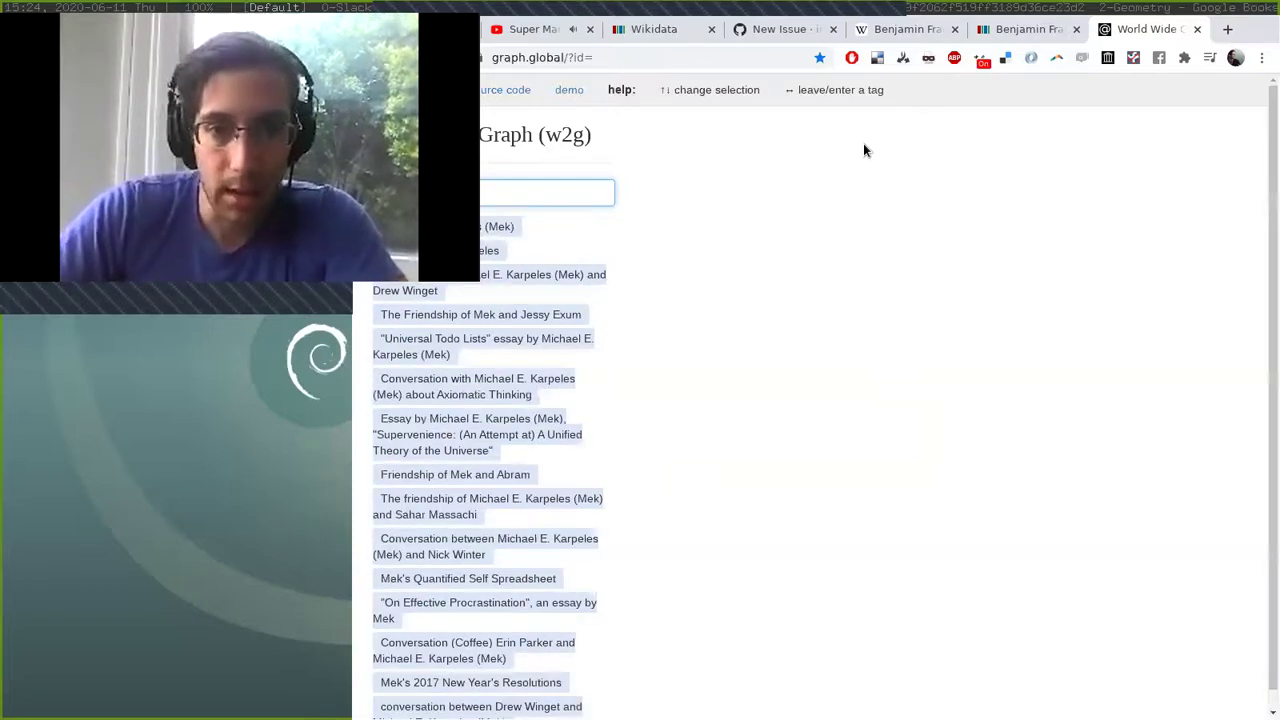
Open the first listed entry, person page 7, and look over its Date of Birth, Friend and Essay edges.
key("Down")
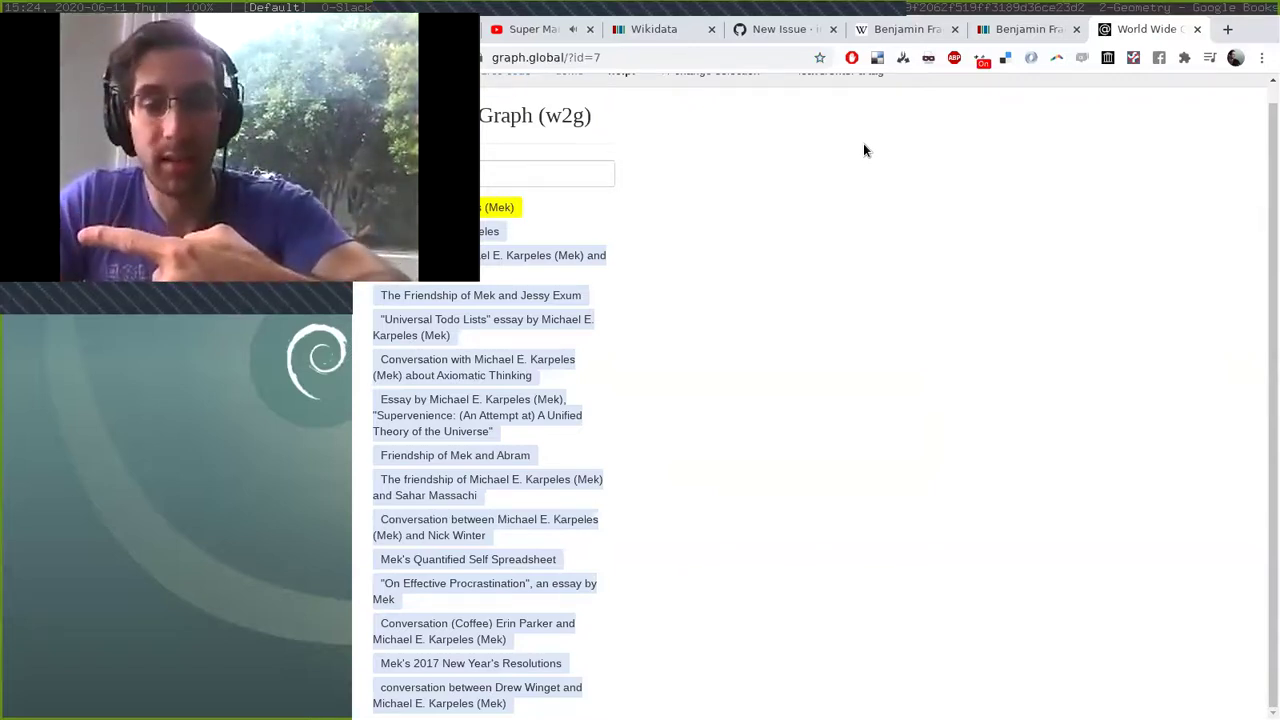
key("Right")
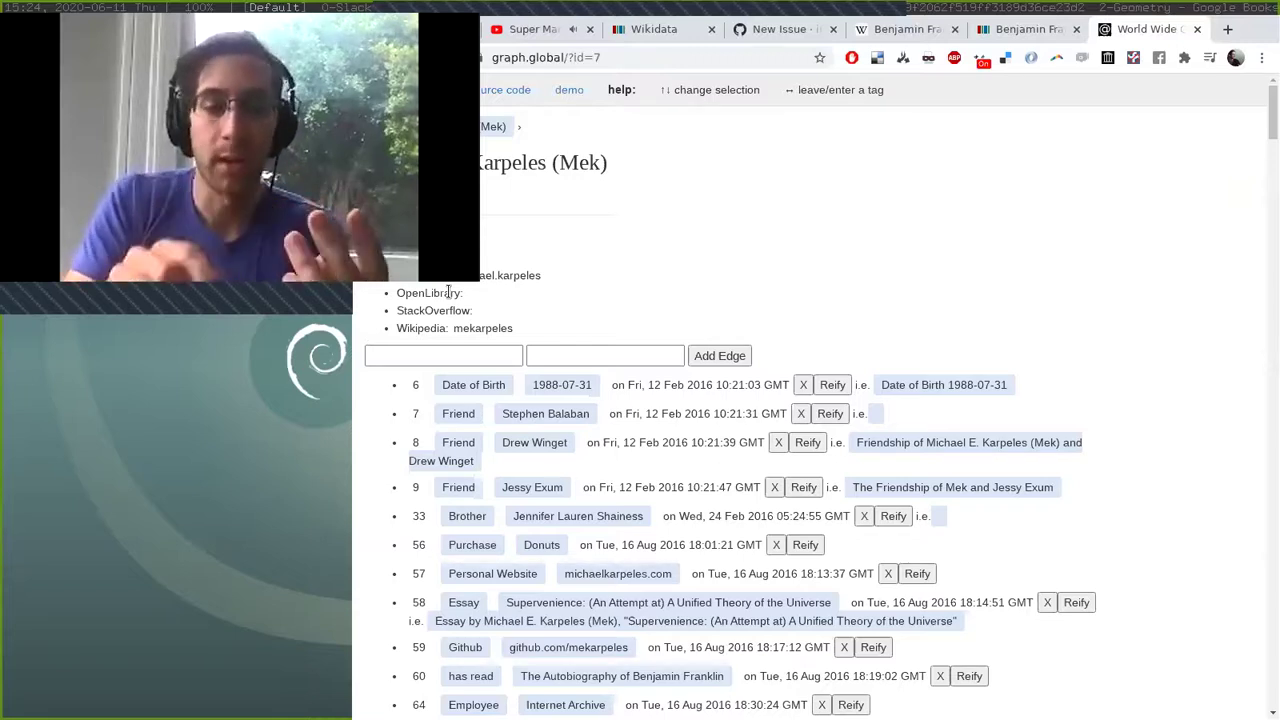
key("Down")
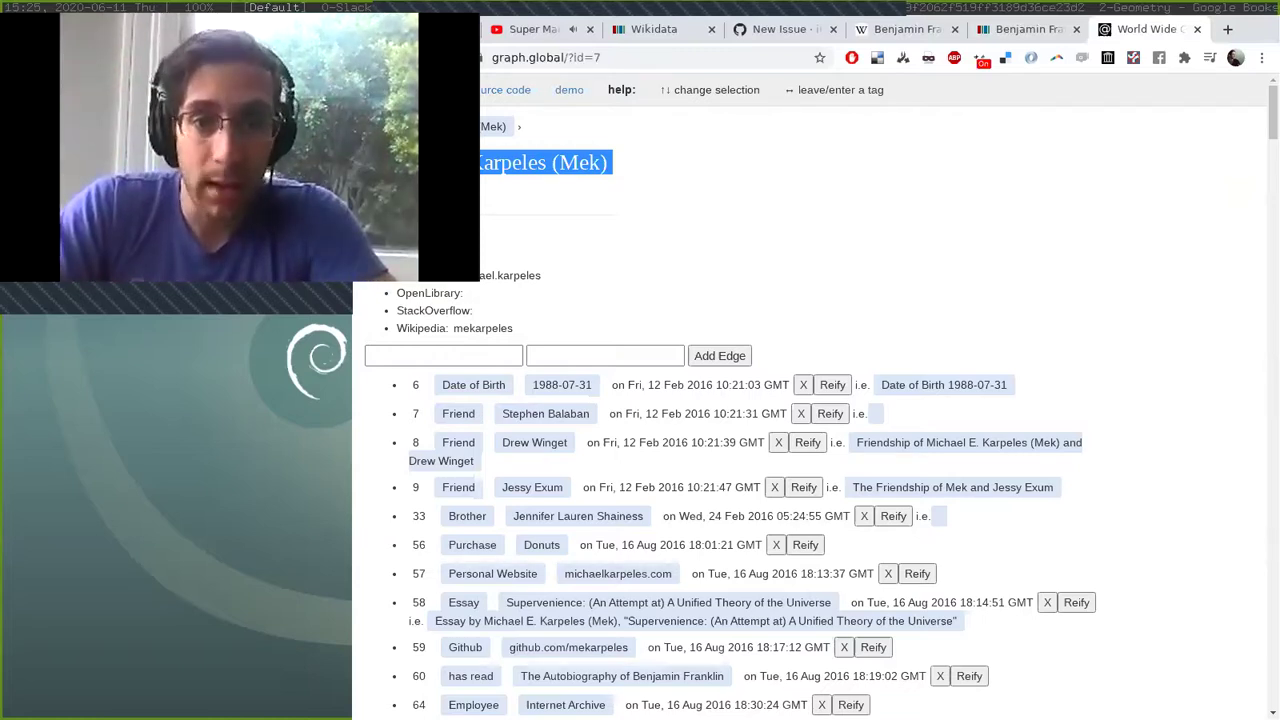
left_click_drag(433, 384, 514, 380)
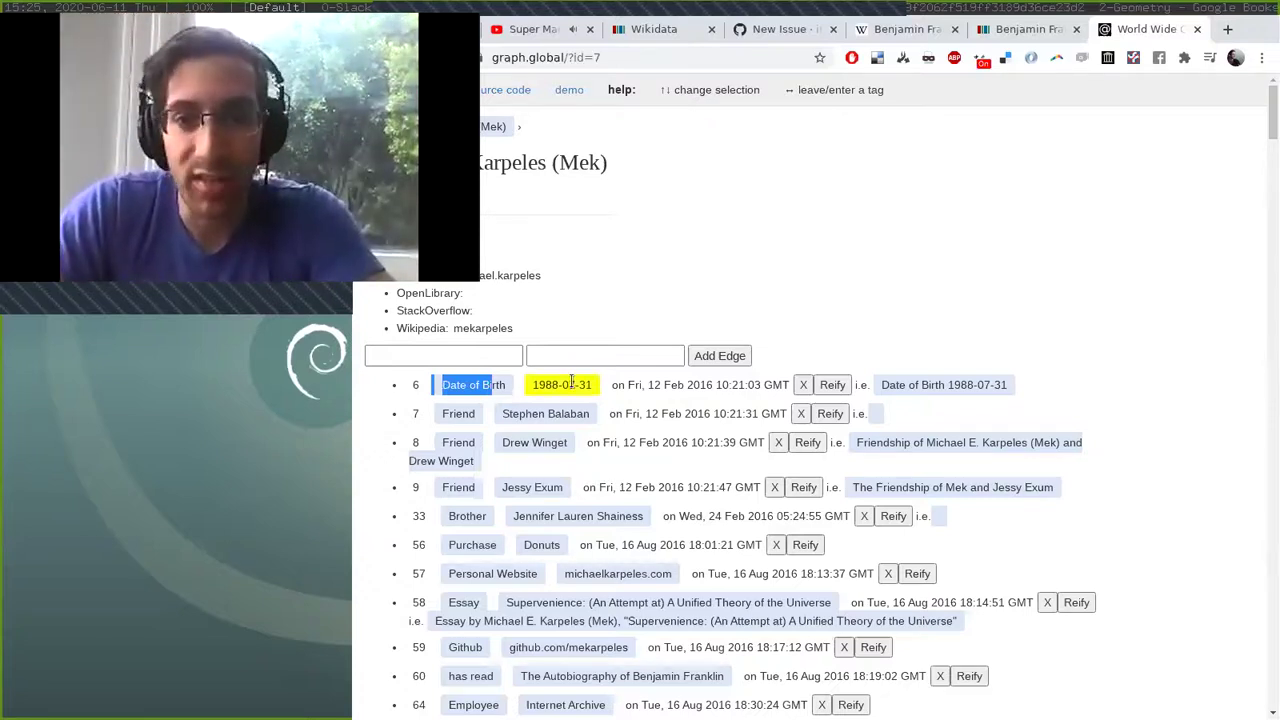
left_click(384, 398)
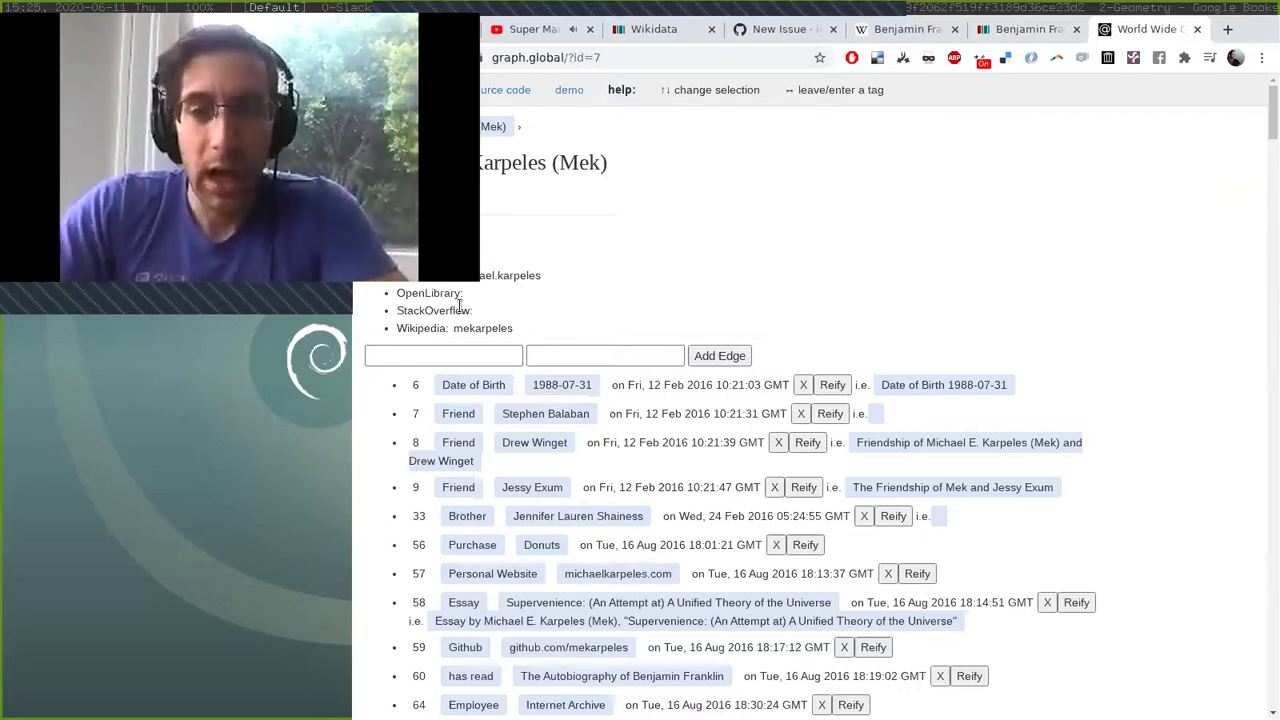
Open the Date of Birth tag, then the page of the person born June 30th 1988.
left_click(473, 386)
left_click(474, 413)
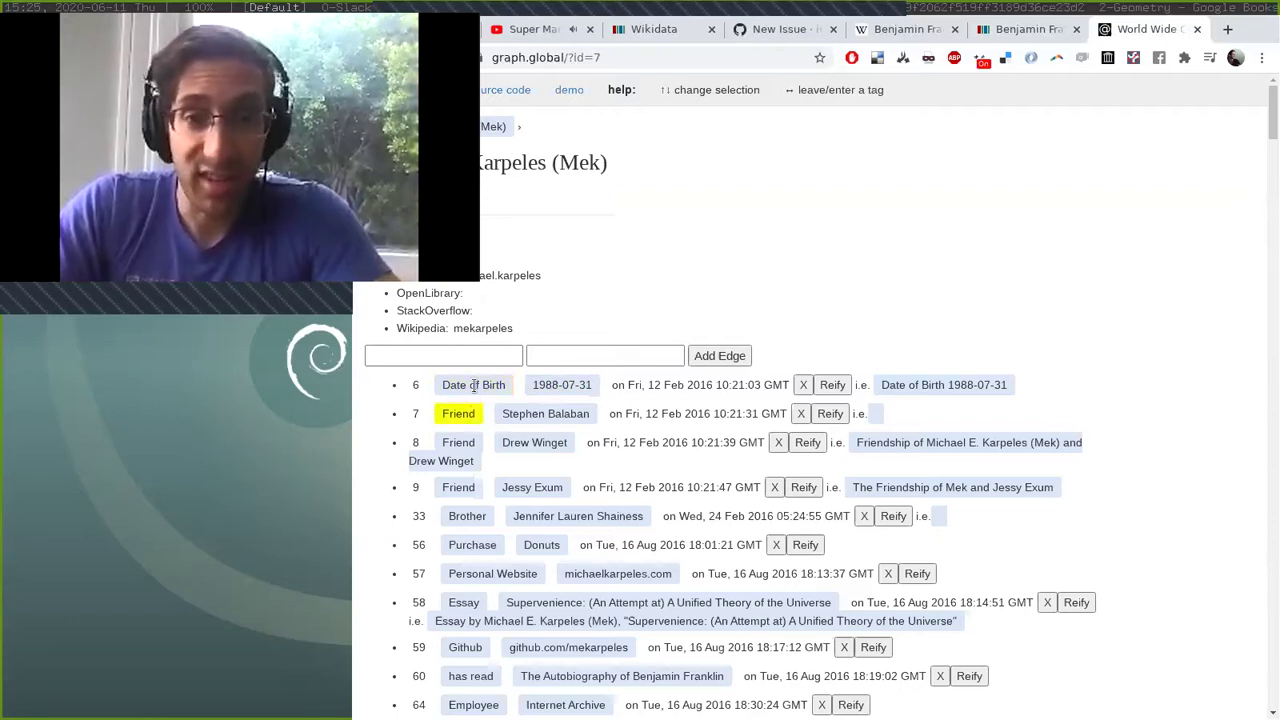
left_click(474, 386)
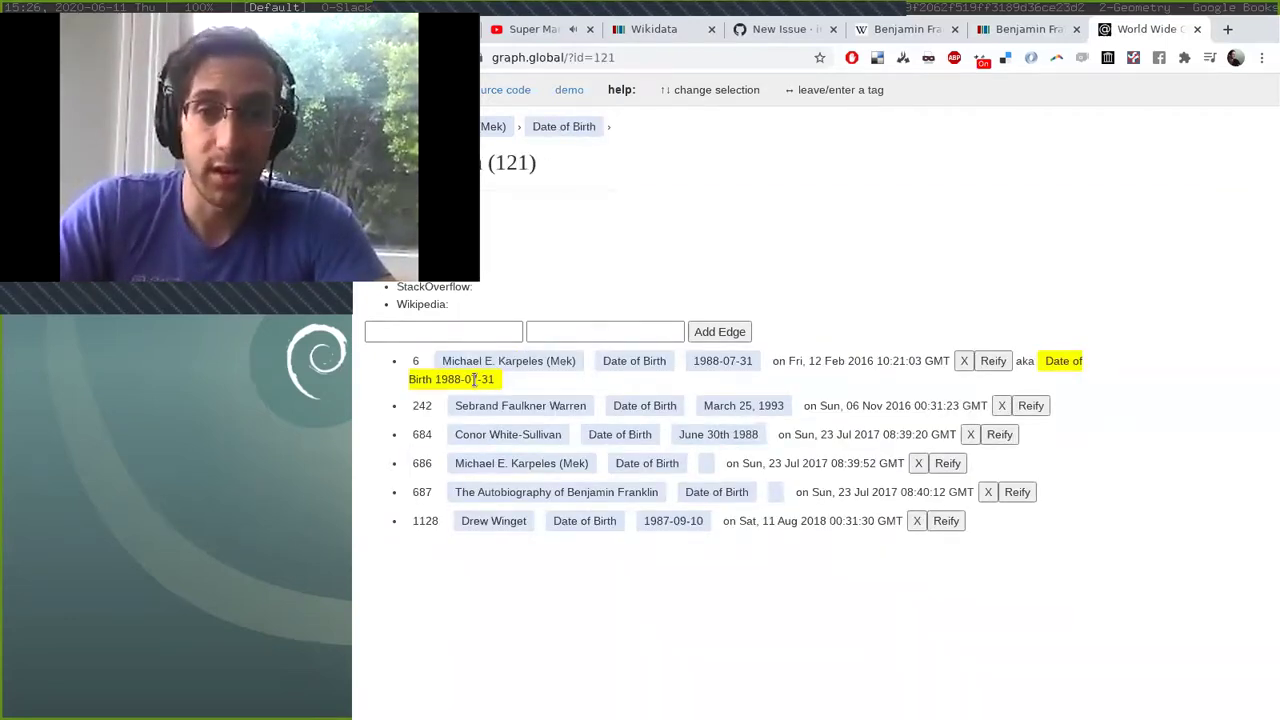
left_click(560, 492)
left_click(508, 430)
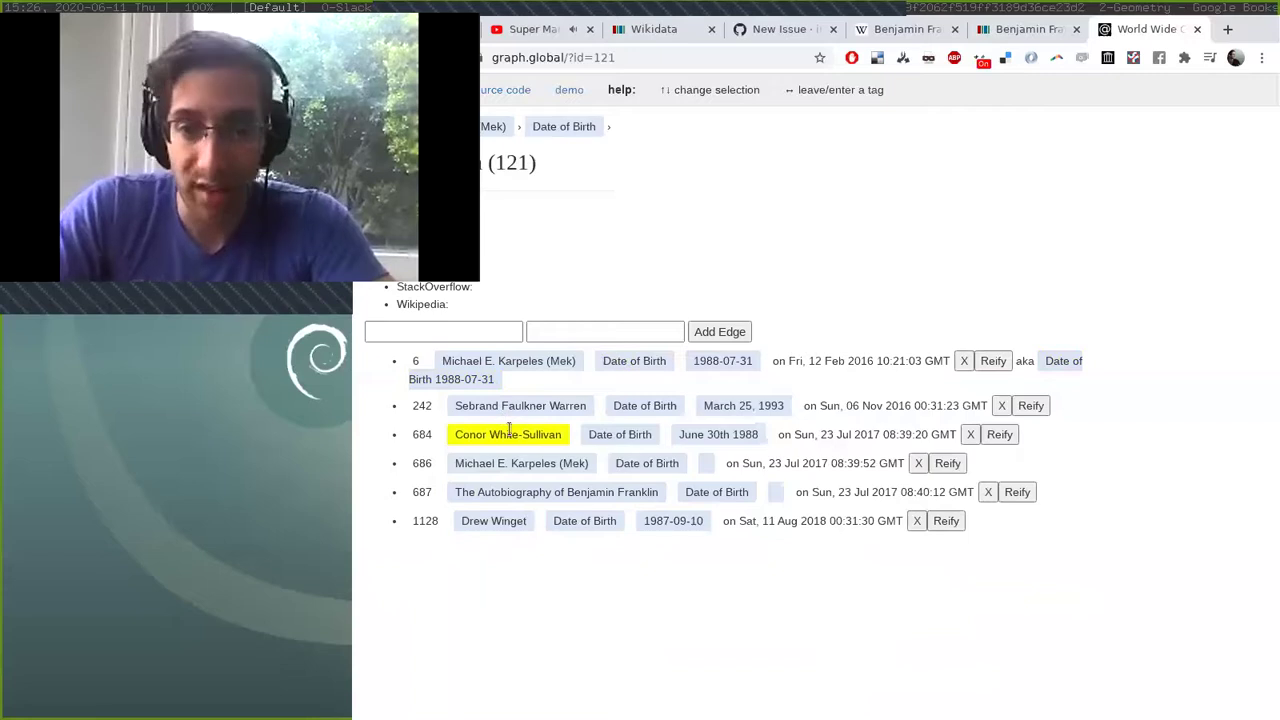
left_click(510, 432)
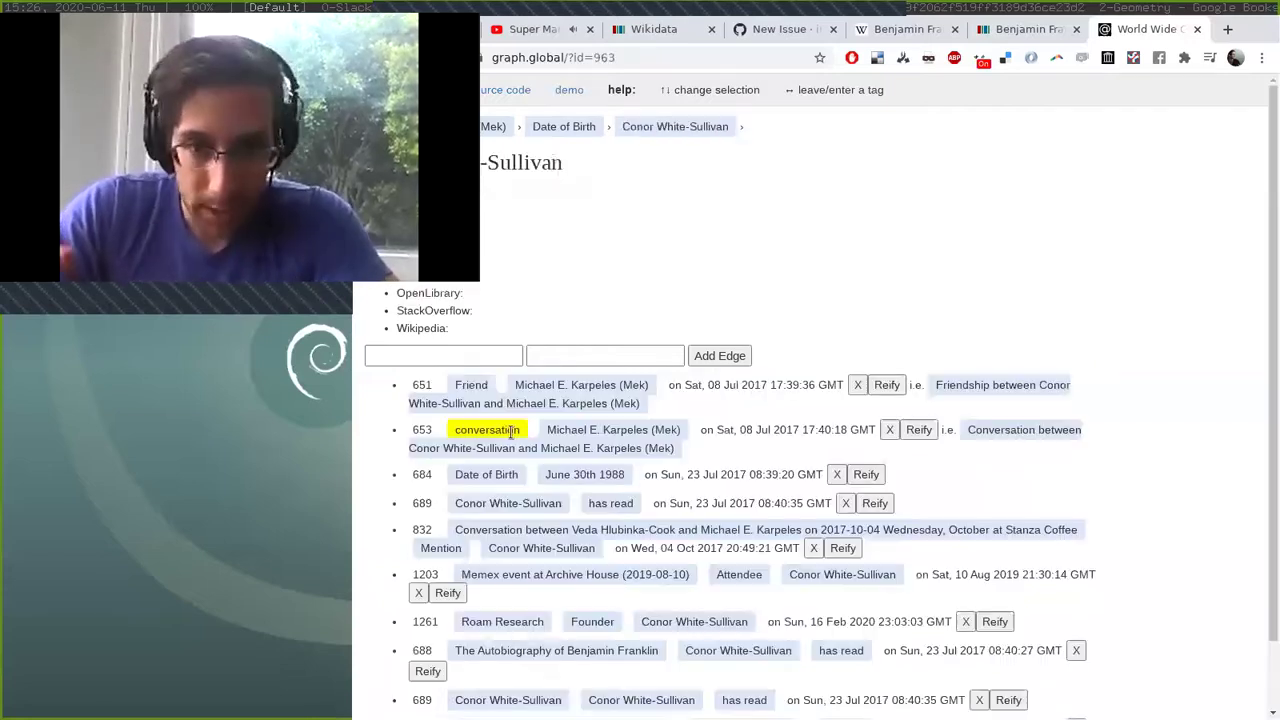
Follow Roam Research and one of its users to the Memex event at Archive House (2020-02-16).
scroll(698, 437, "down", 1)
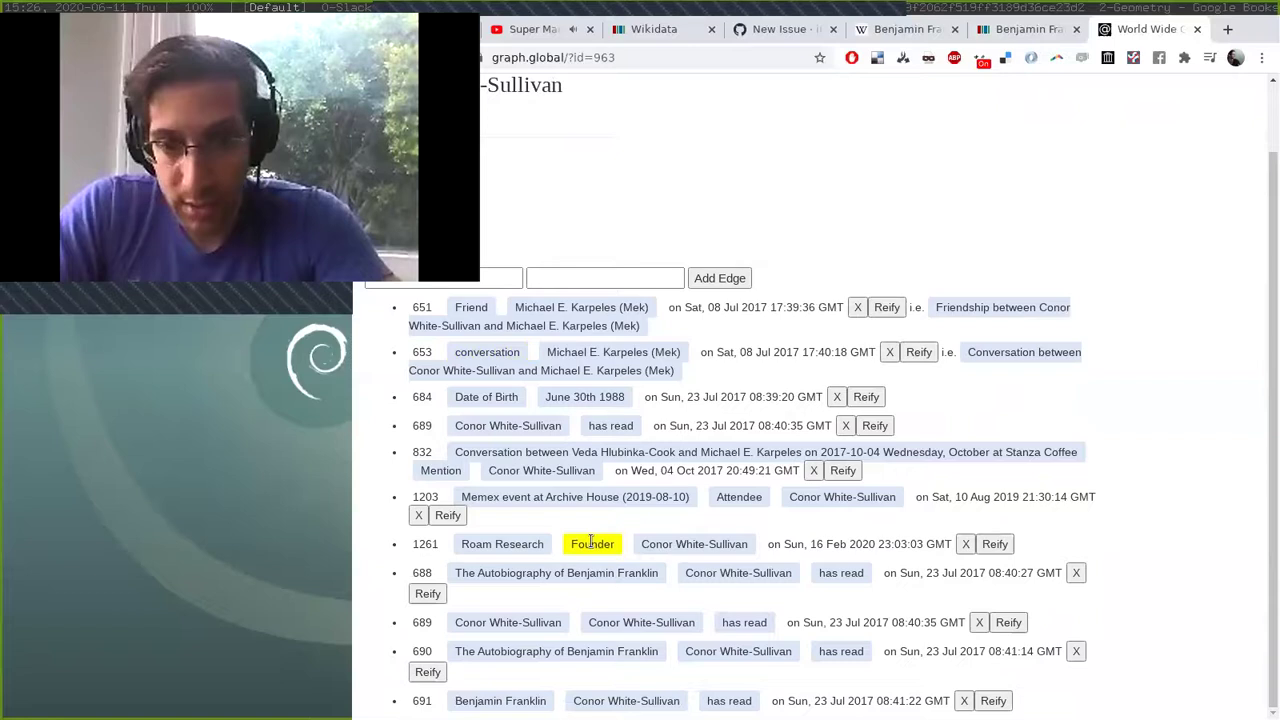
left_click(500, 543)
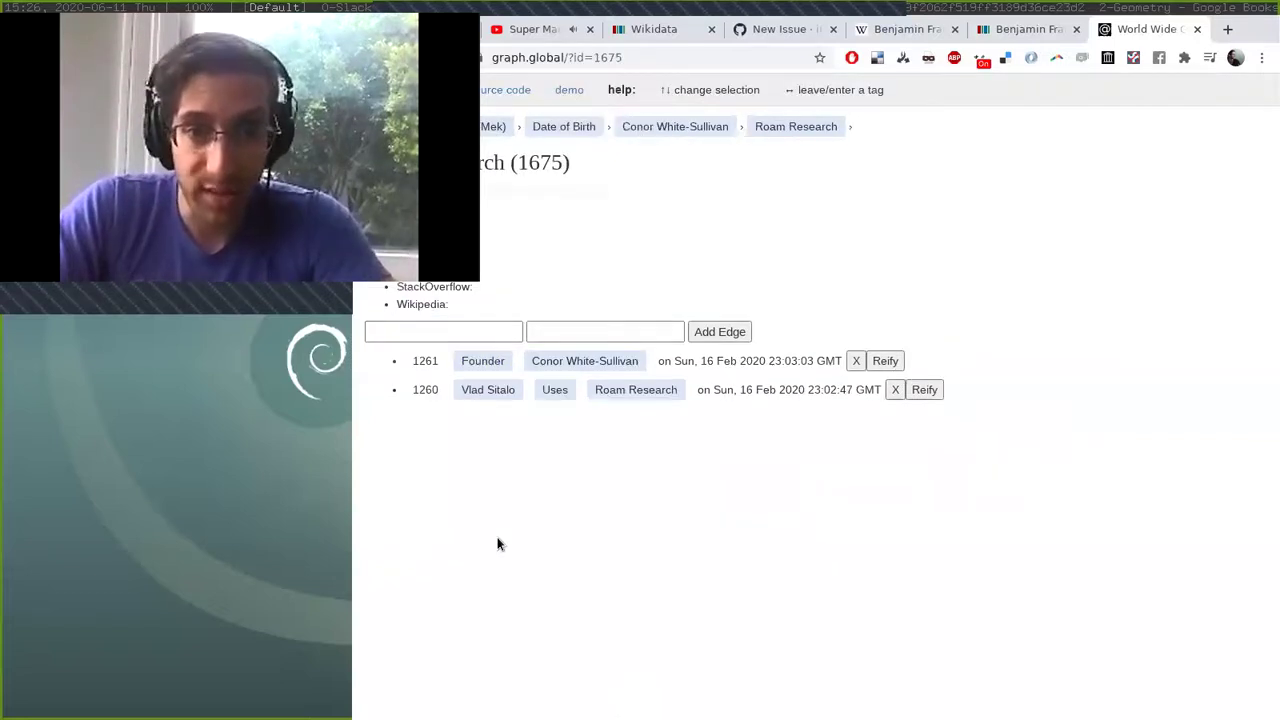
left_click(499, 393)
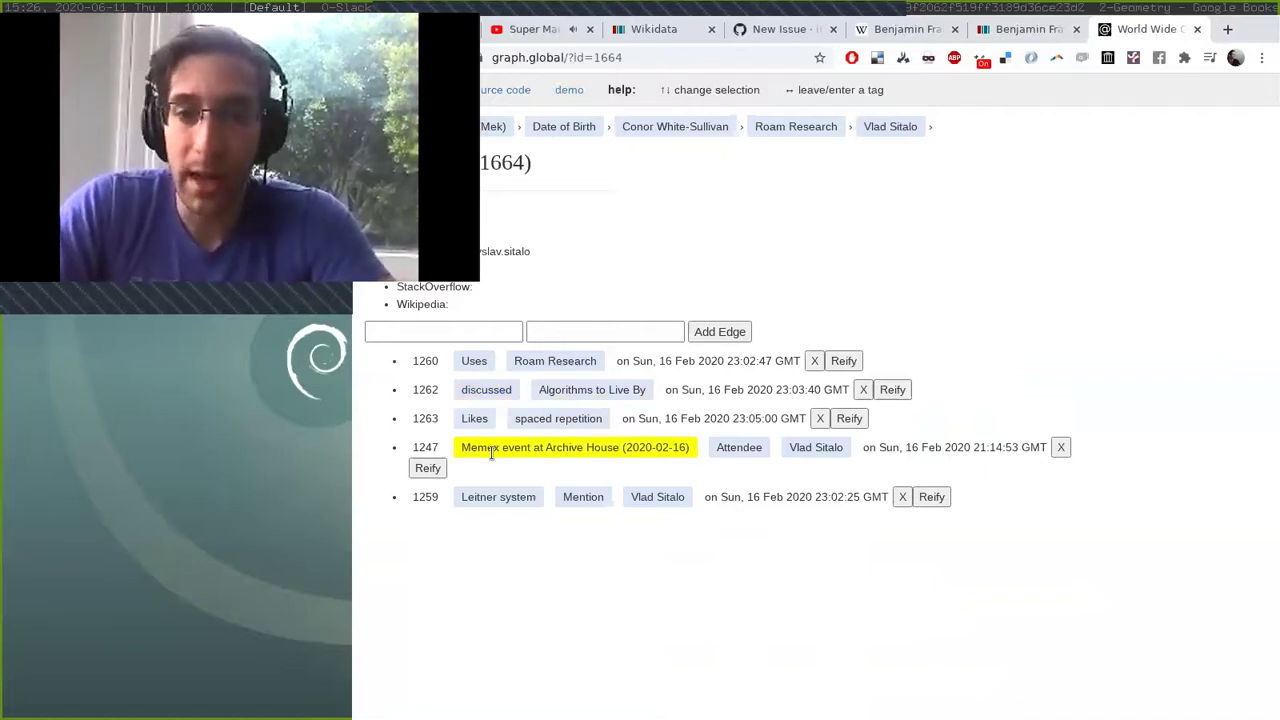
left_click(624, 445)
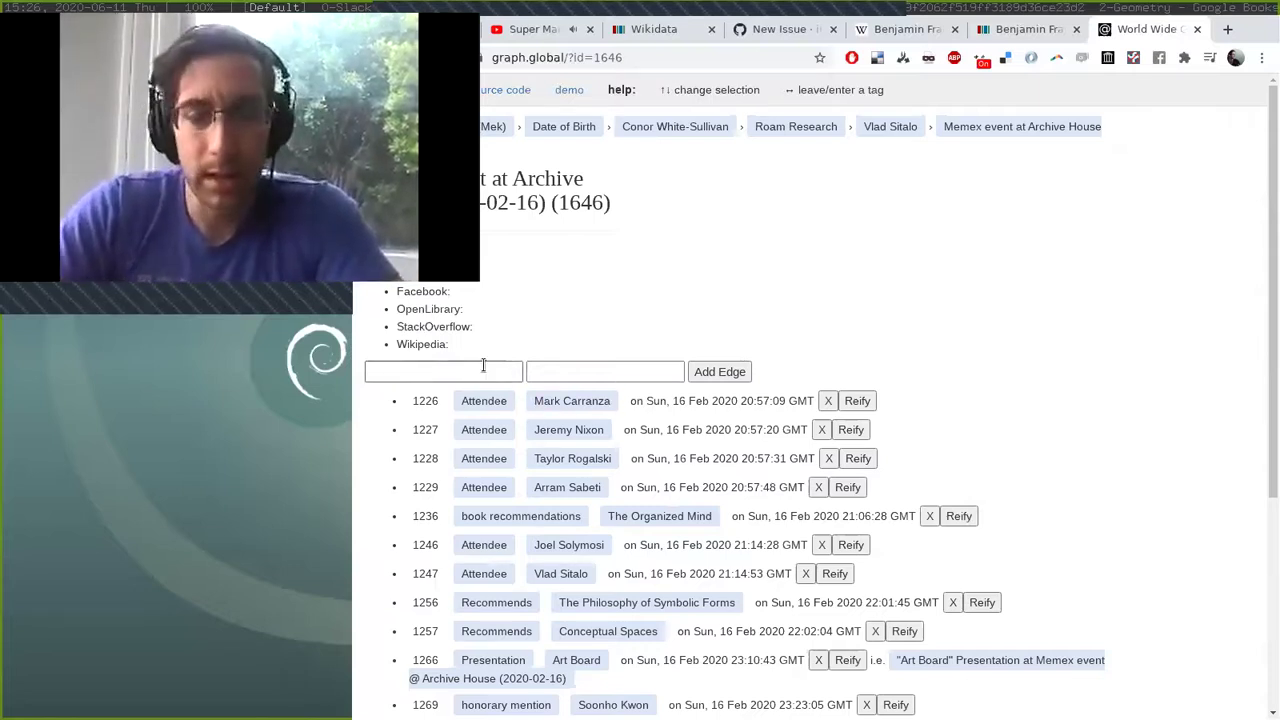
Focus the first new-edge field and highlight the Memex event page's title.
left_click(410, 370)
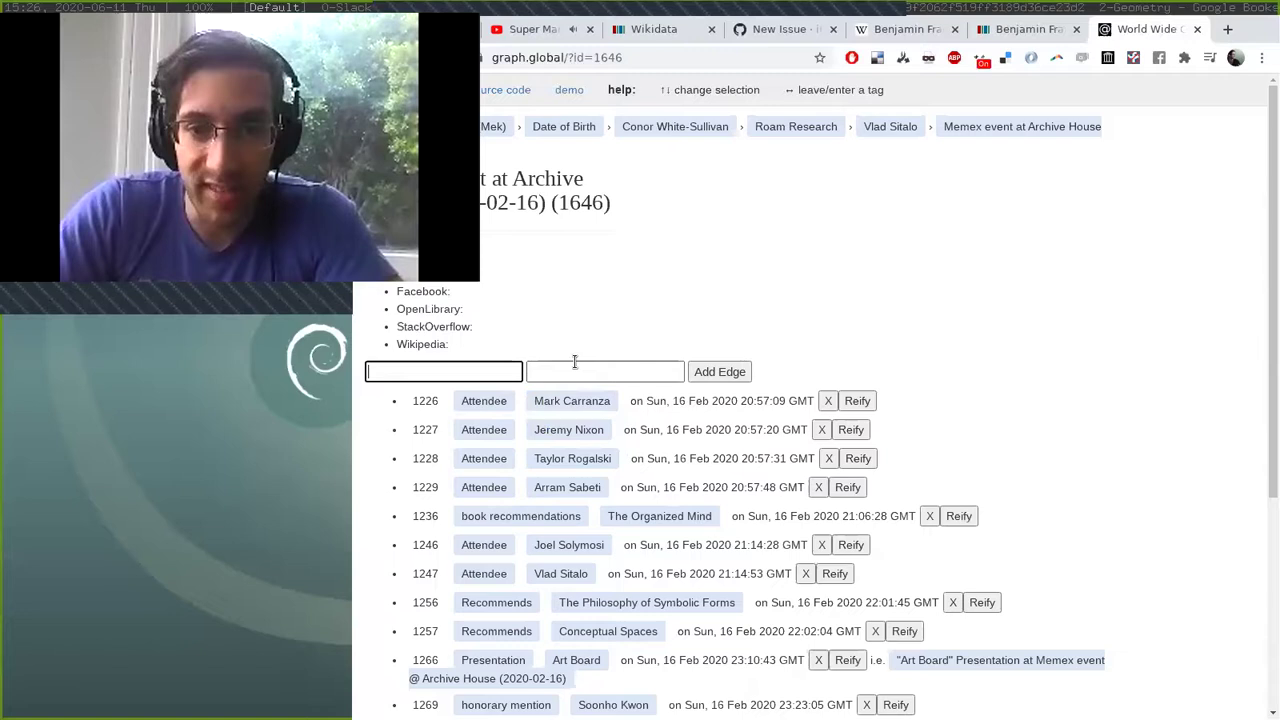
left_click_drag(653, 368, 400, 366)
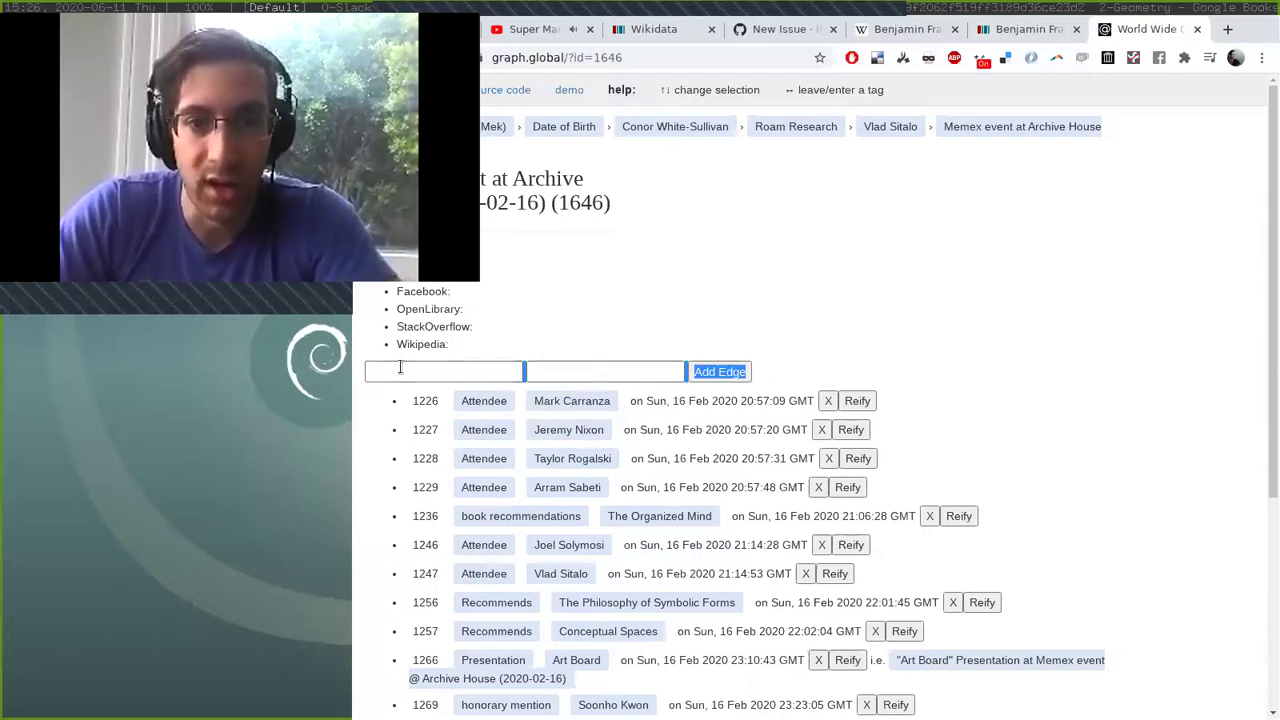
left_click(400, 366)
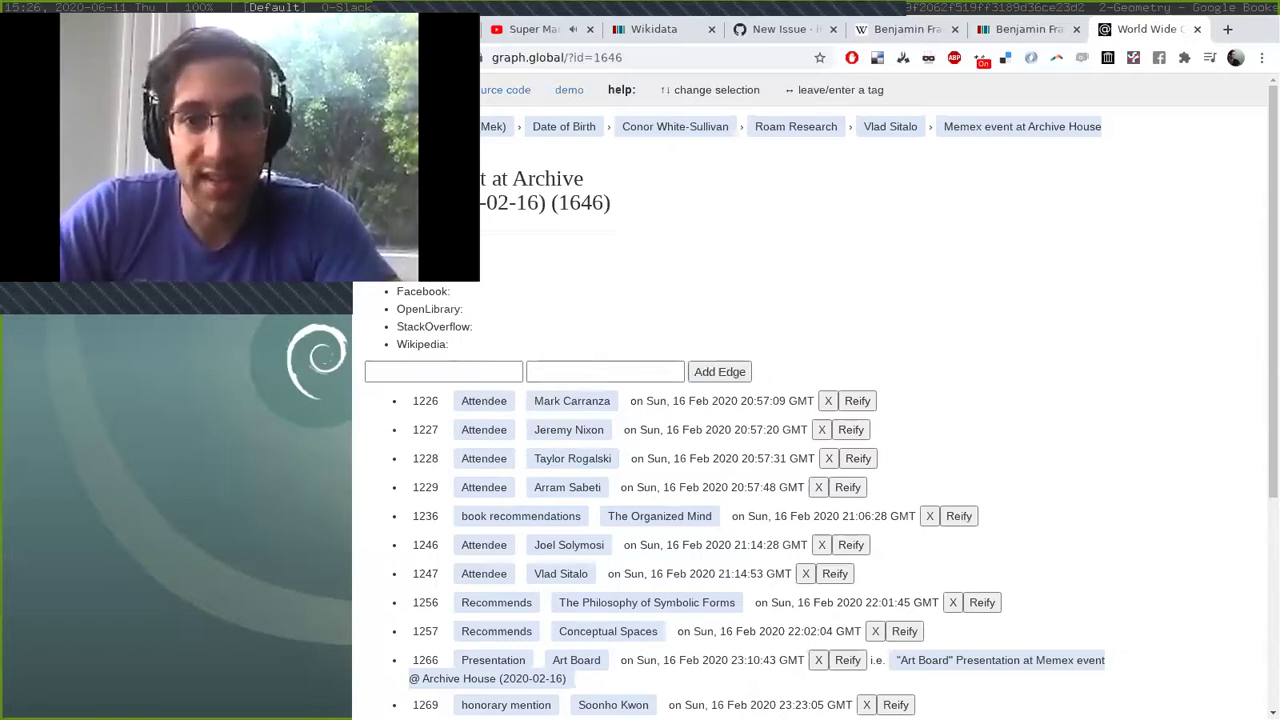
left_click_drag(370, 180, 607, 202)
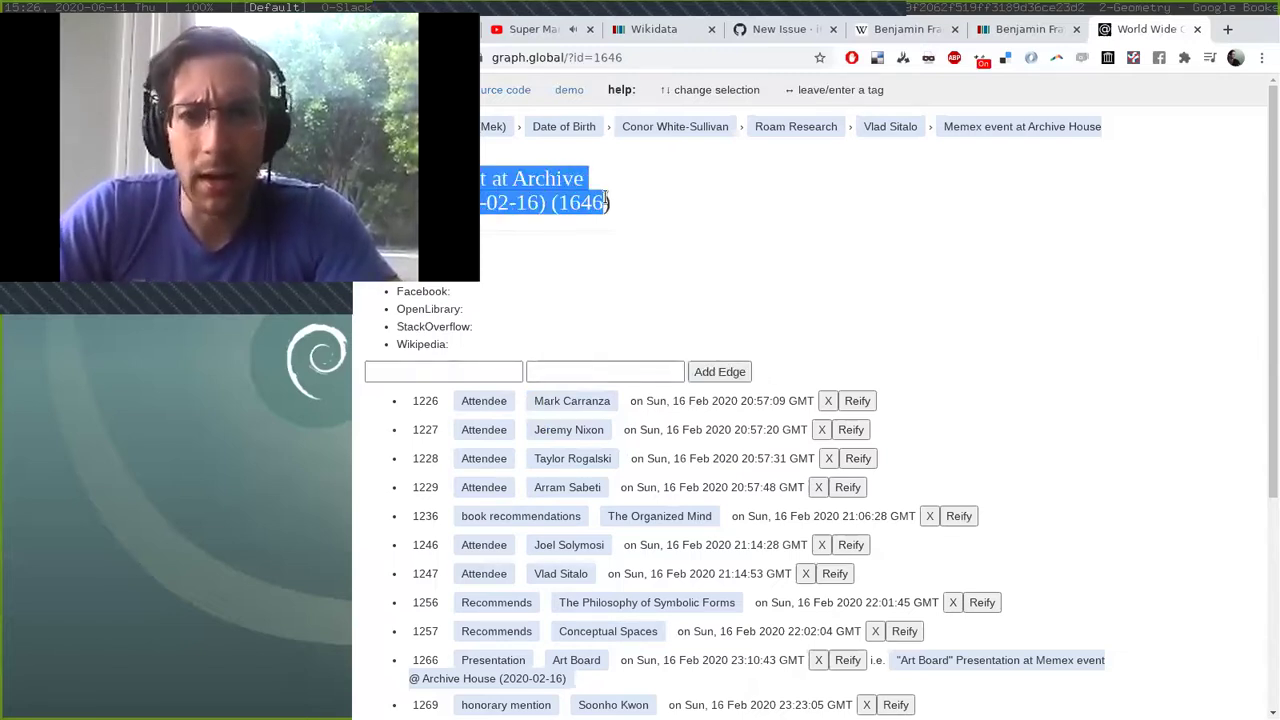
Enter 'attended' in the edge relation field and settle on the Attendee suggestion.
left_click(479, 370)
type("attended")
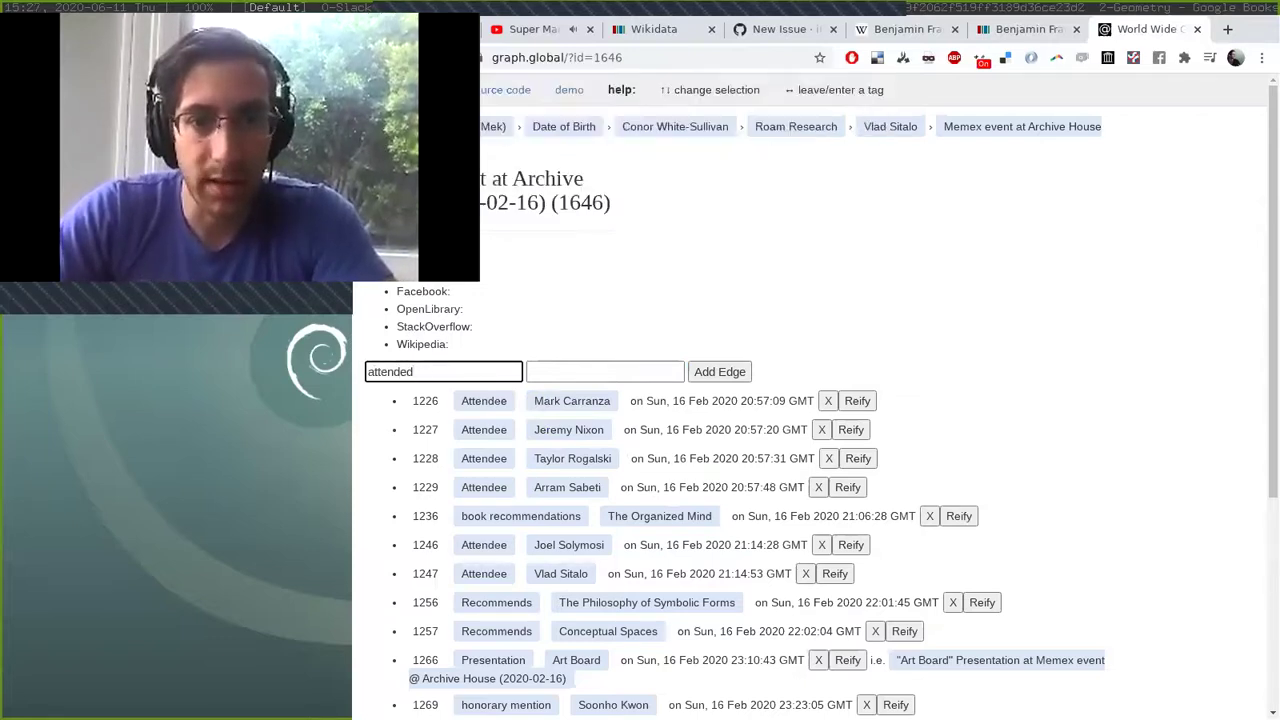
key("BackSpace")
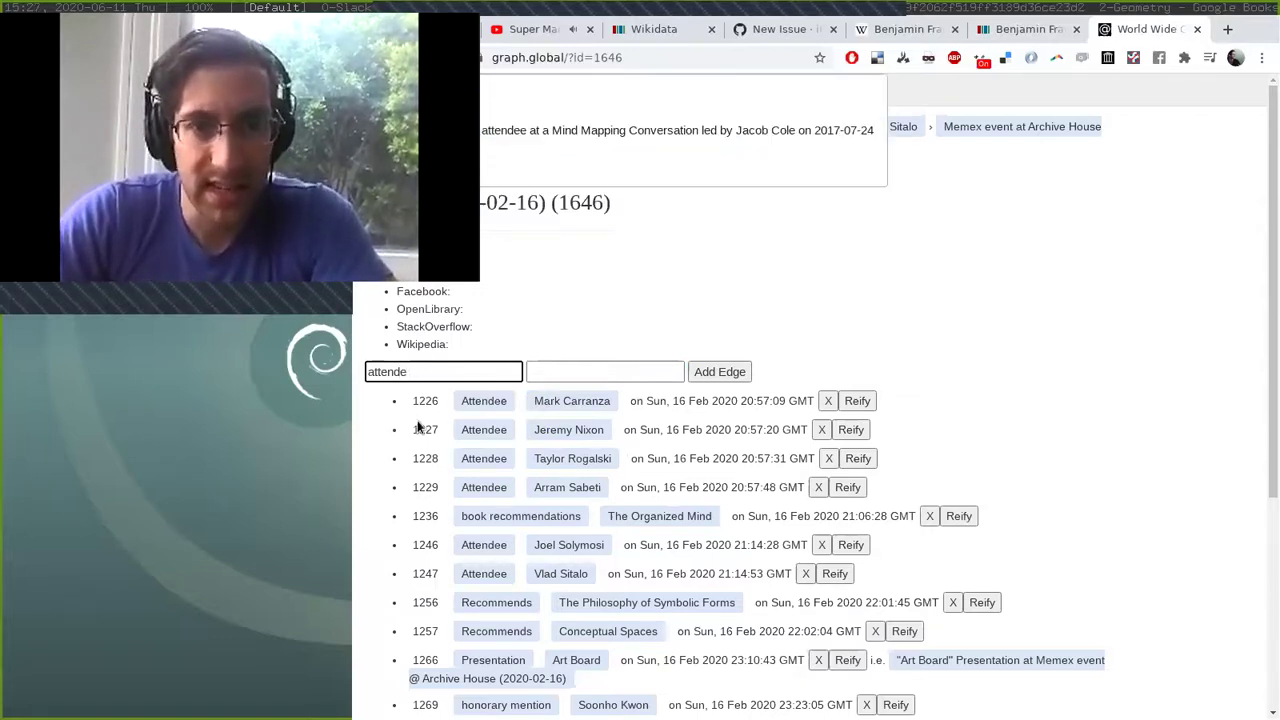
key("Down")
key("Up")
key("Tab")
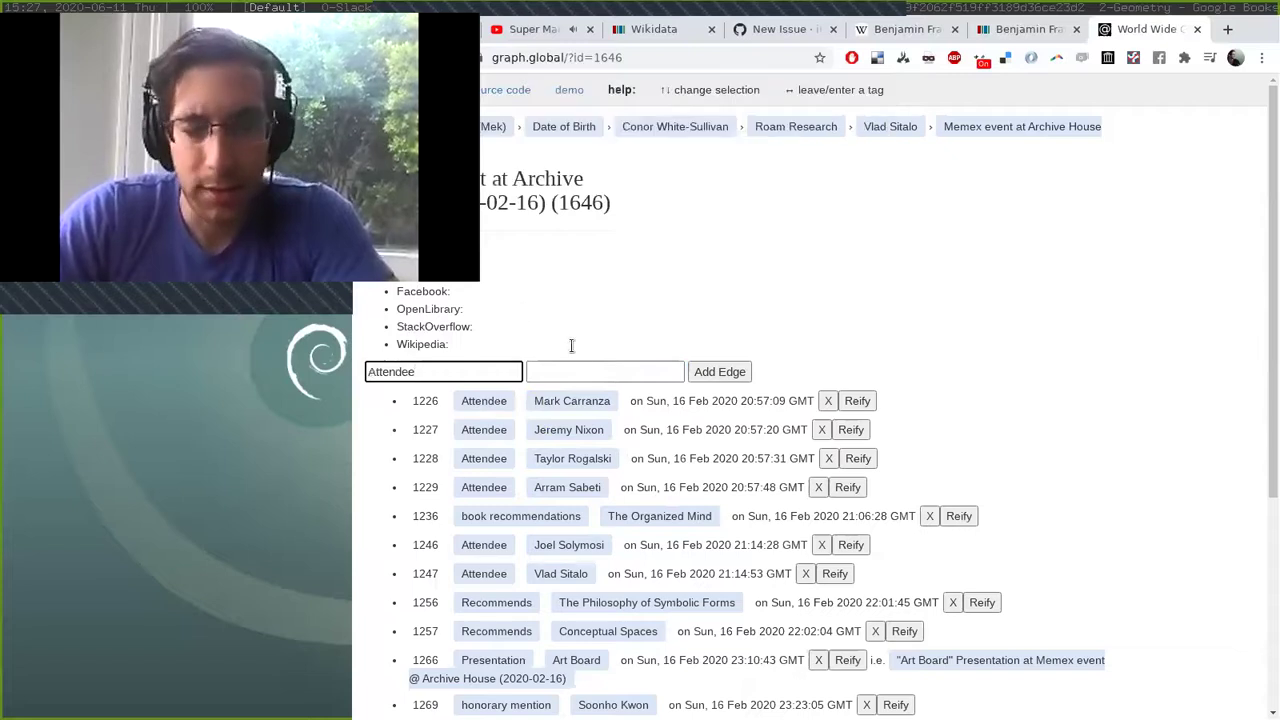
Enter the attendee's name as the edge target and accept the autocompleted person.
left_click(577, 370)
type("jerem")
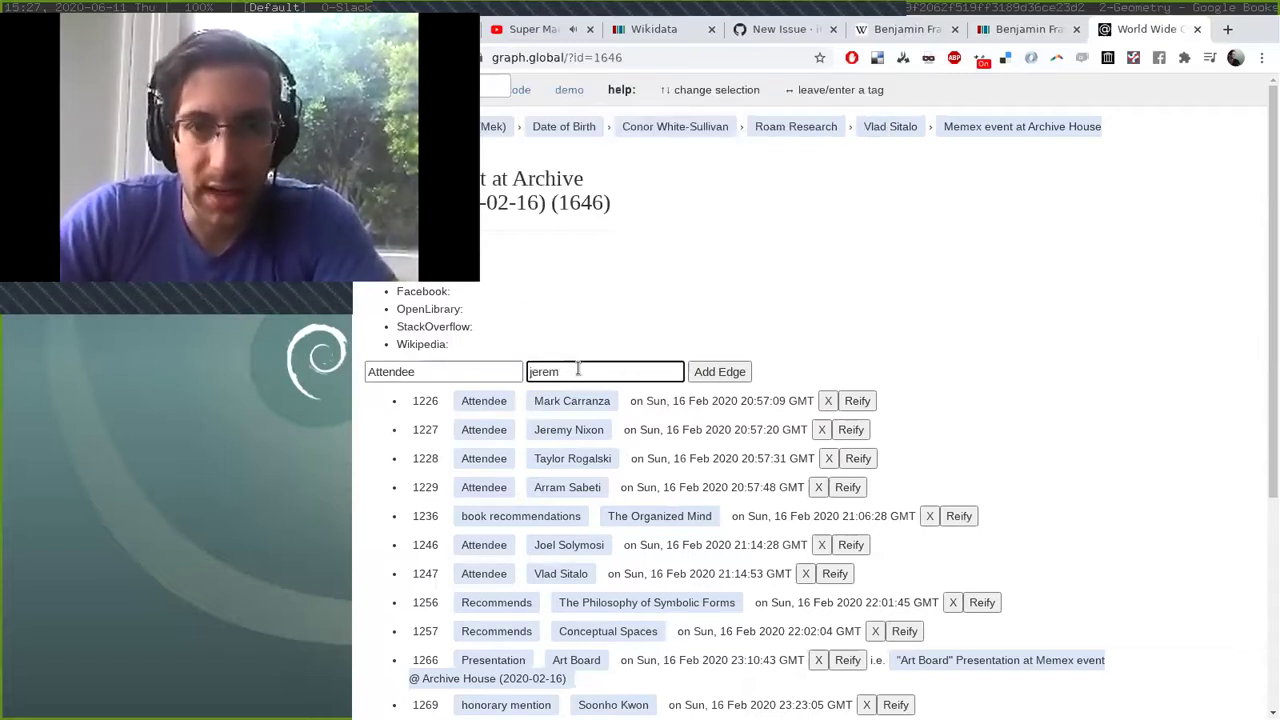
type("y")
key("Tab")
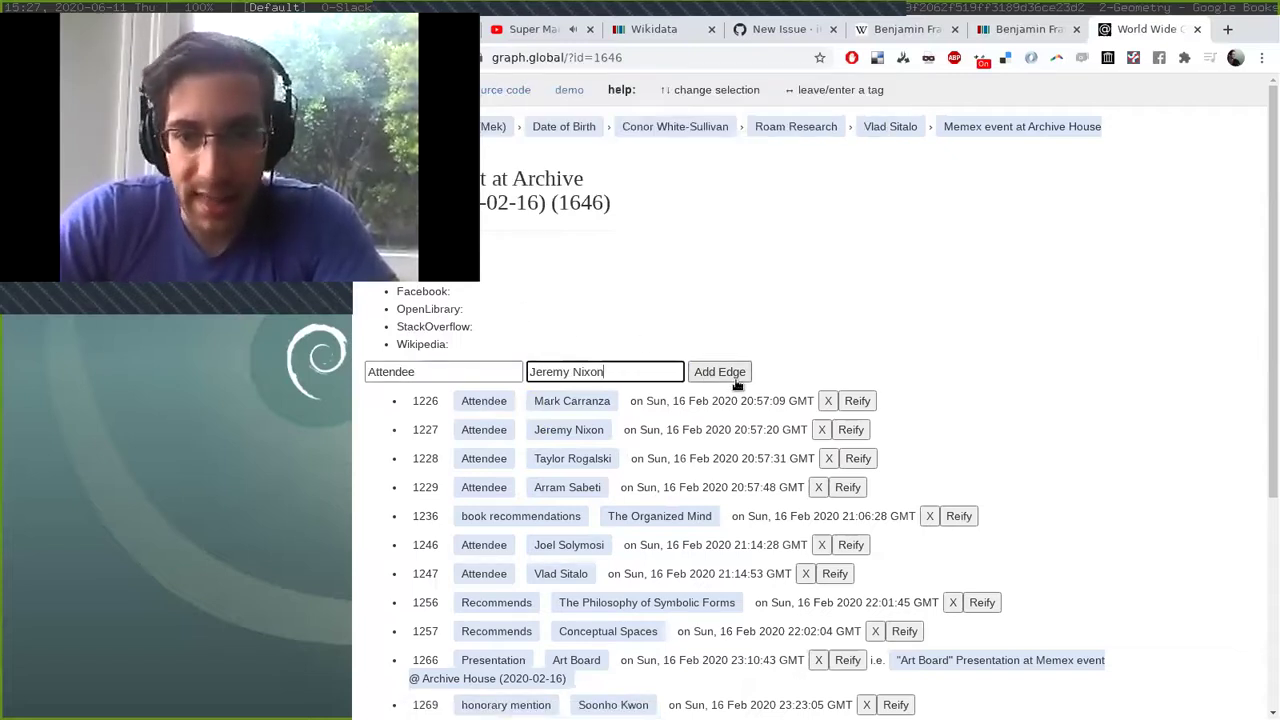
scroll(540, 520, "down", 4)
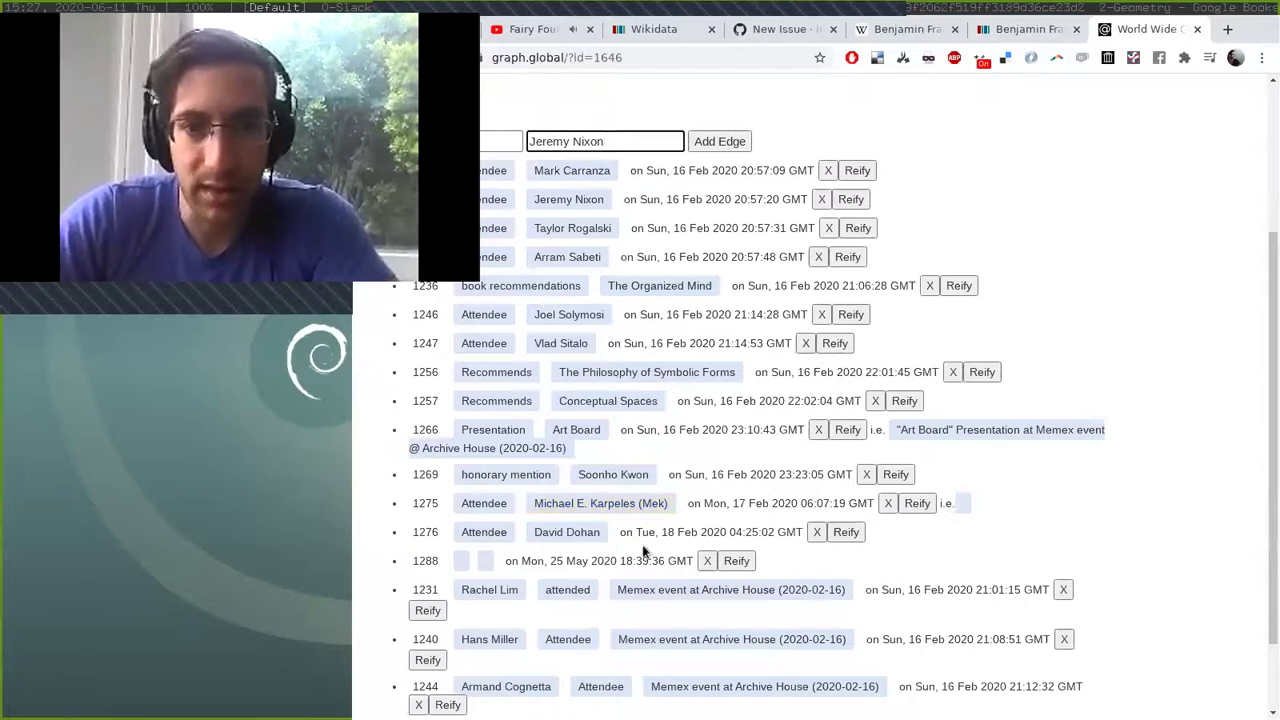
scroll(631, 516, "down", 2)
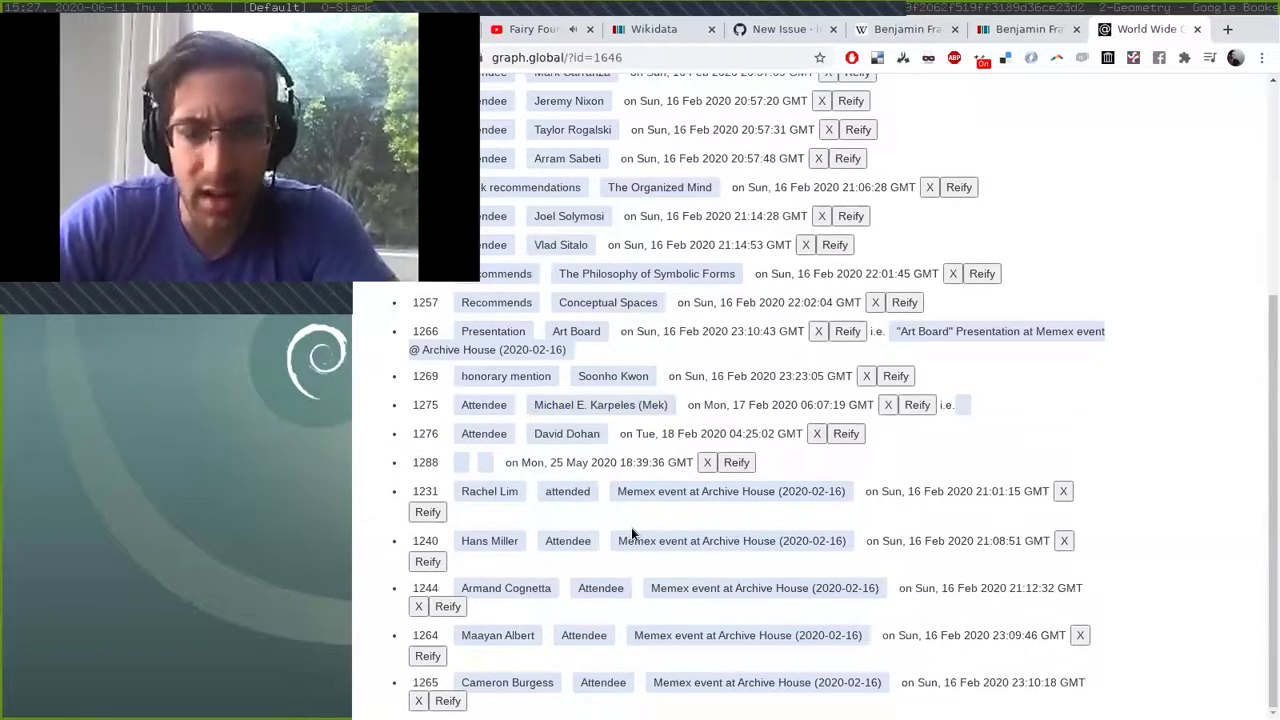
scroll(631, 527, "up", 6)
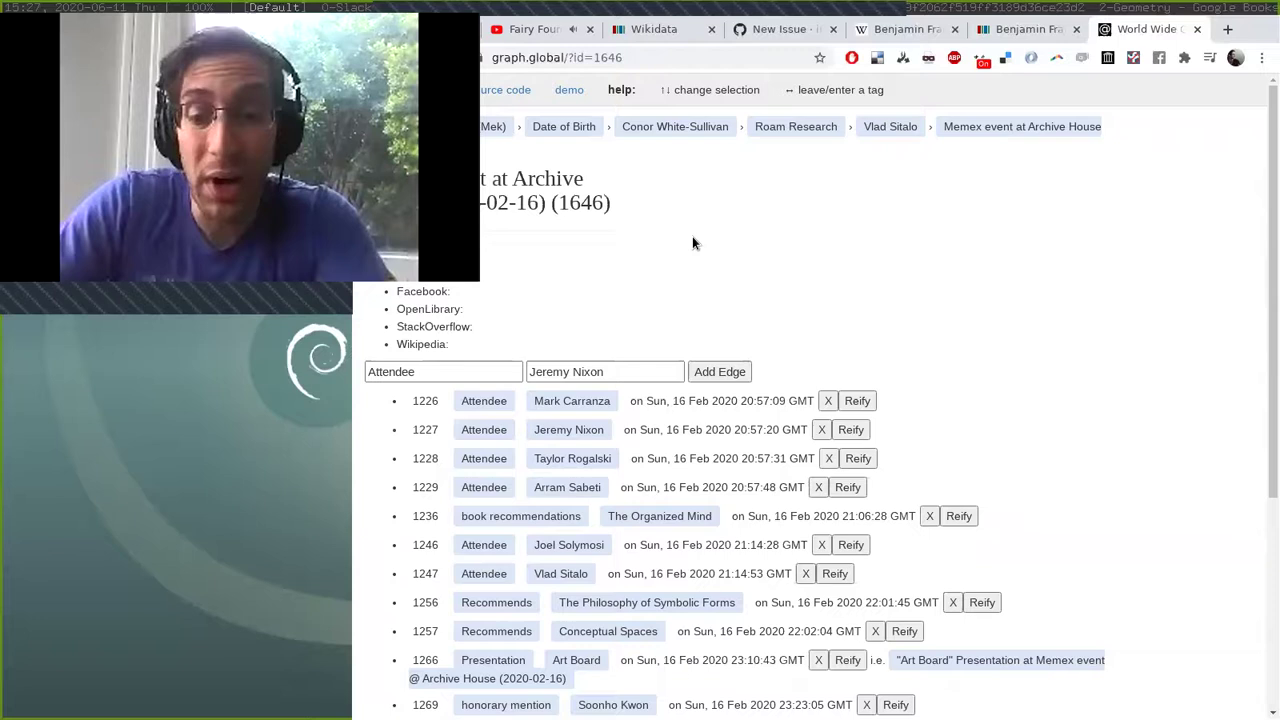
Edit the address so the id reads ?id=1 and load node 1.
key("ctrl+l")
key("End")
key("ctrl+shift+Left")
key("ctrl+shift+Left")
key("ctrl+shift+Left")
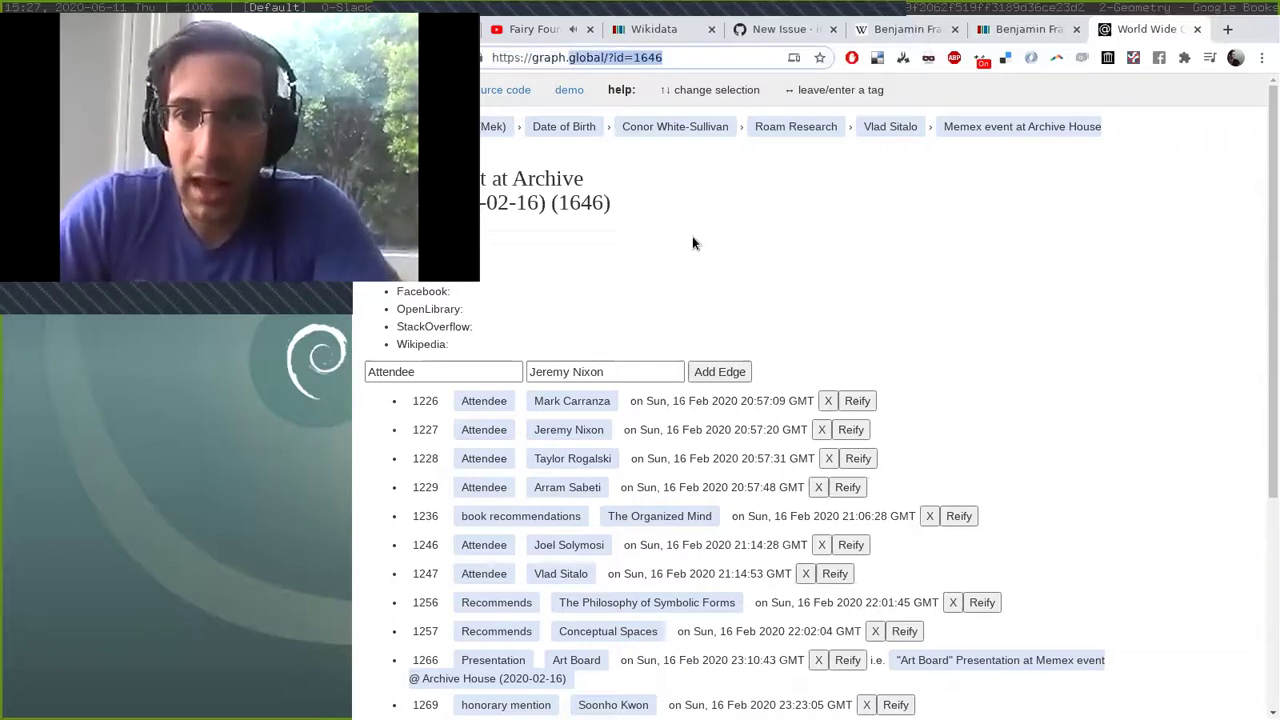
key("ctrl+shift+Right")
key("ctrl+shift+Right")
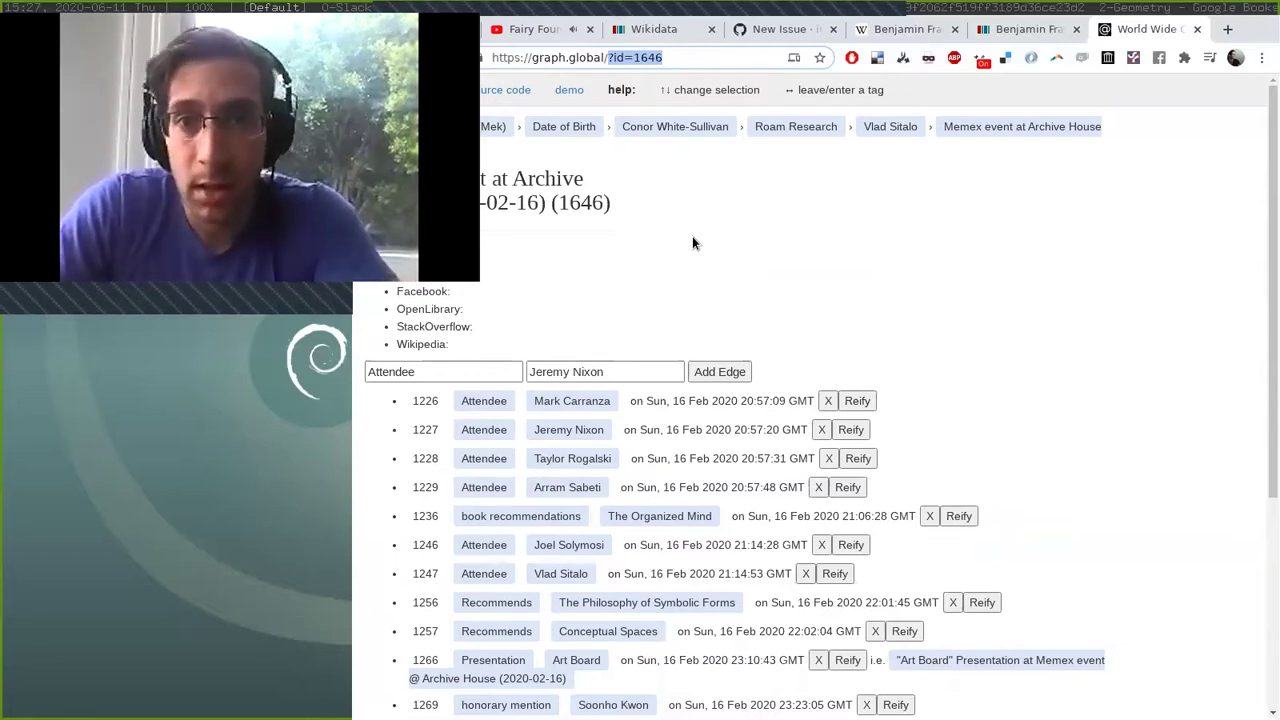
key("Right")
key("shift+Left")
key("shift+Left")
key("shift+Left")
key("BackSpace")
key("Return")
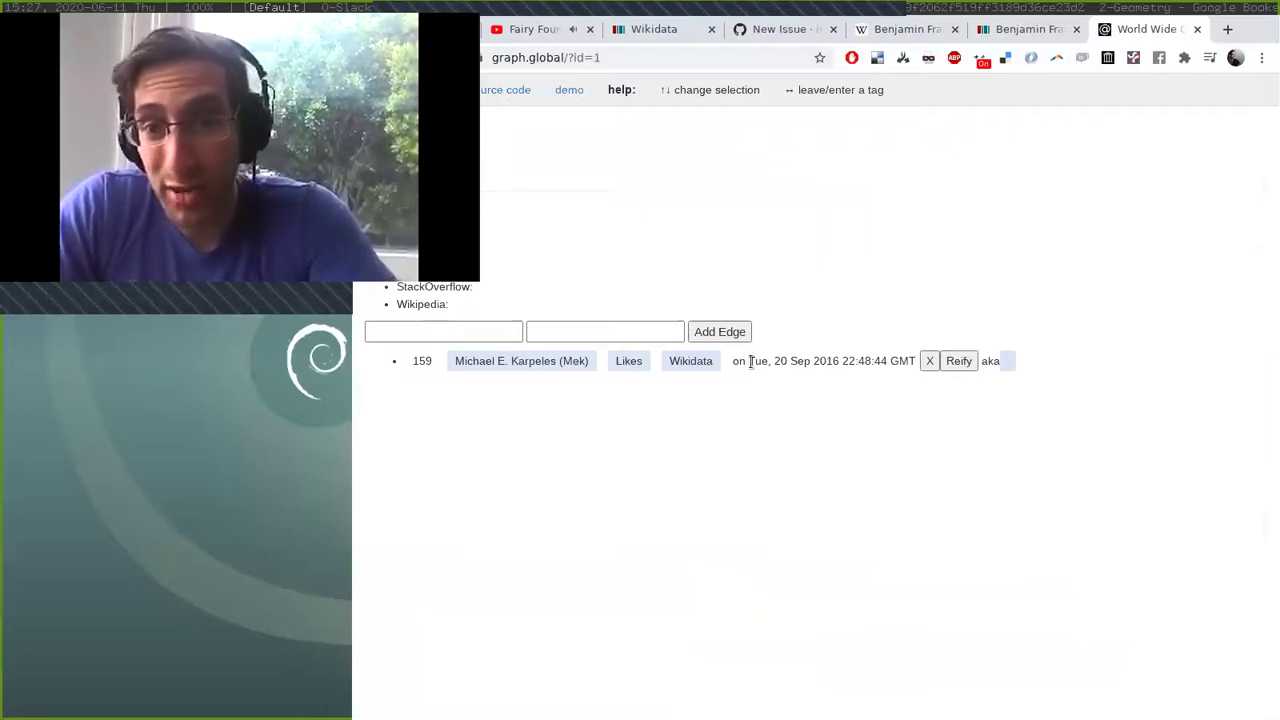
Highlight the Likes Wikidata edge's date, 20 Sep 2016, then clear the highlight.
left_click_drag(748, 362, 755, 362)
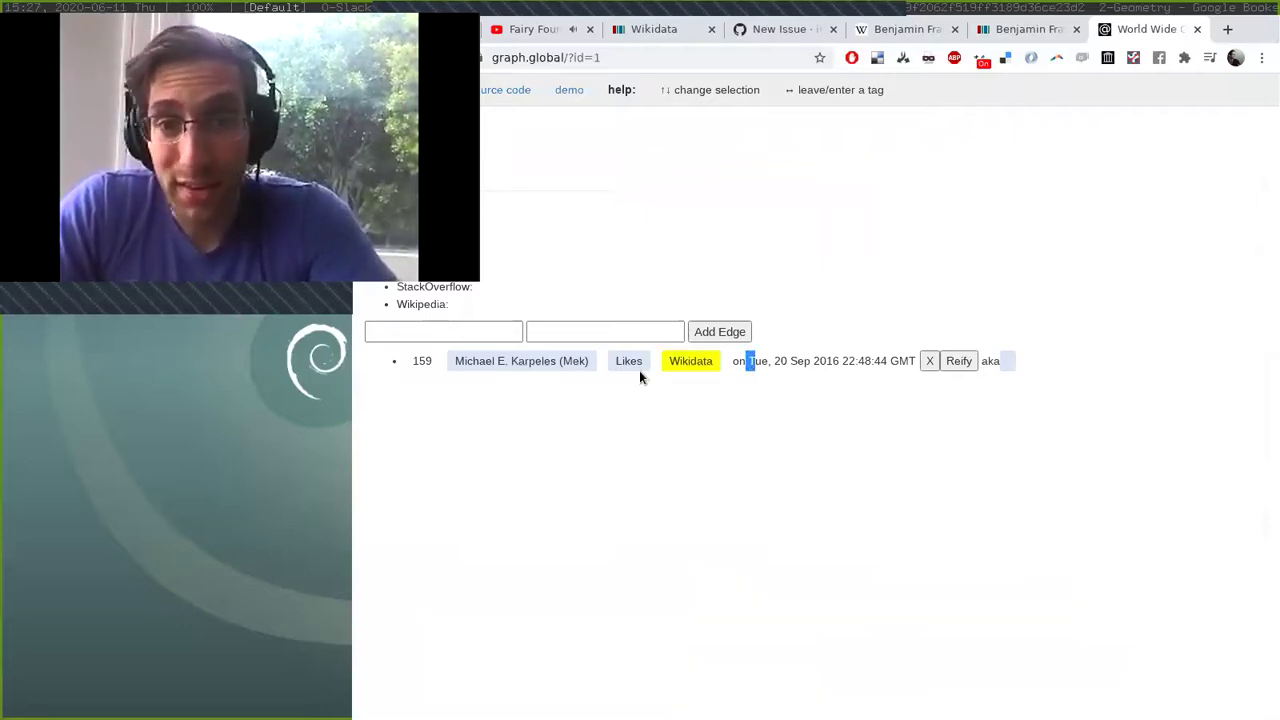
left_click(805, 360)
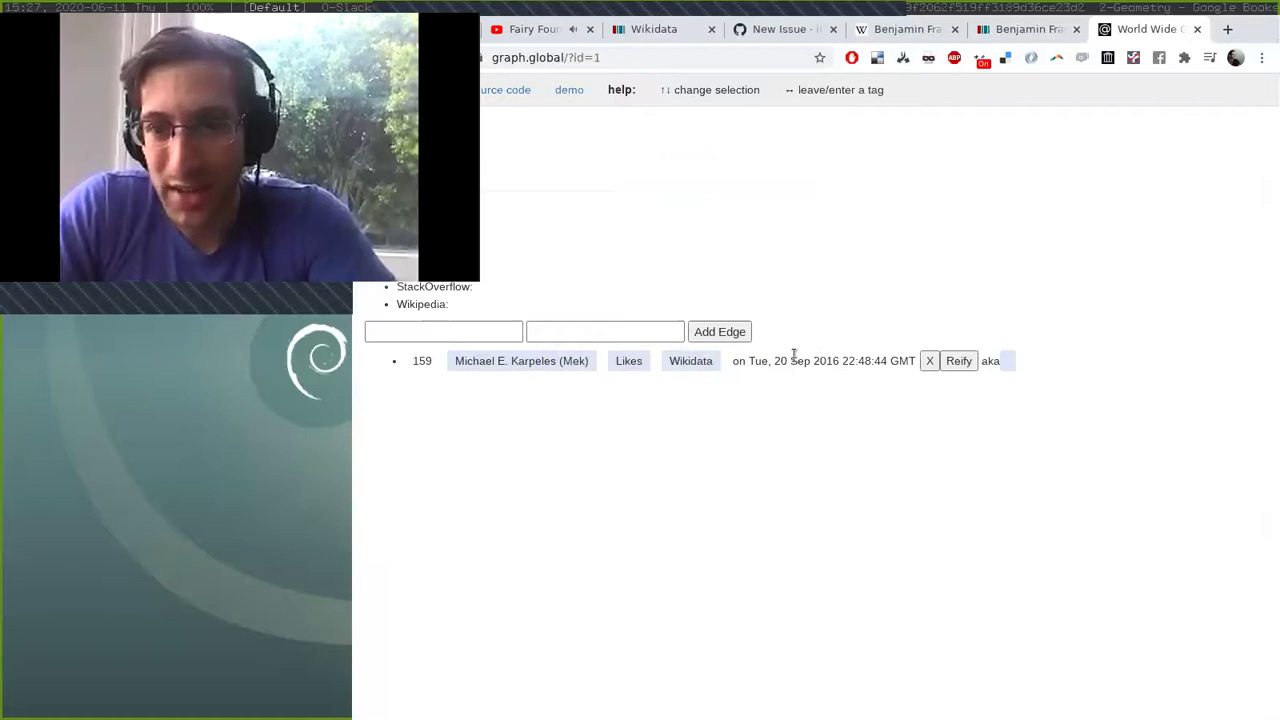
left_click_drag(758, 362, 840, 358)
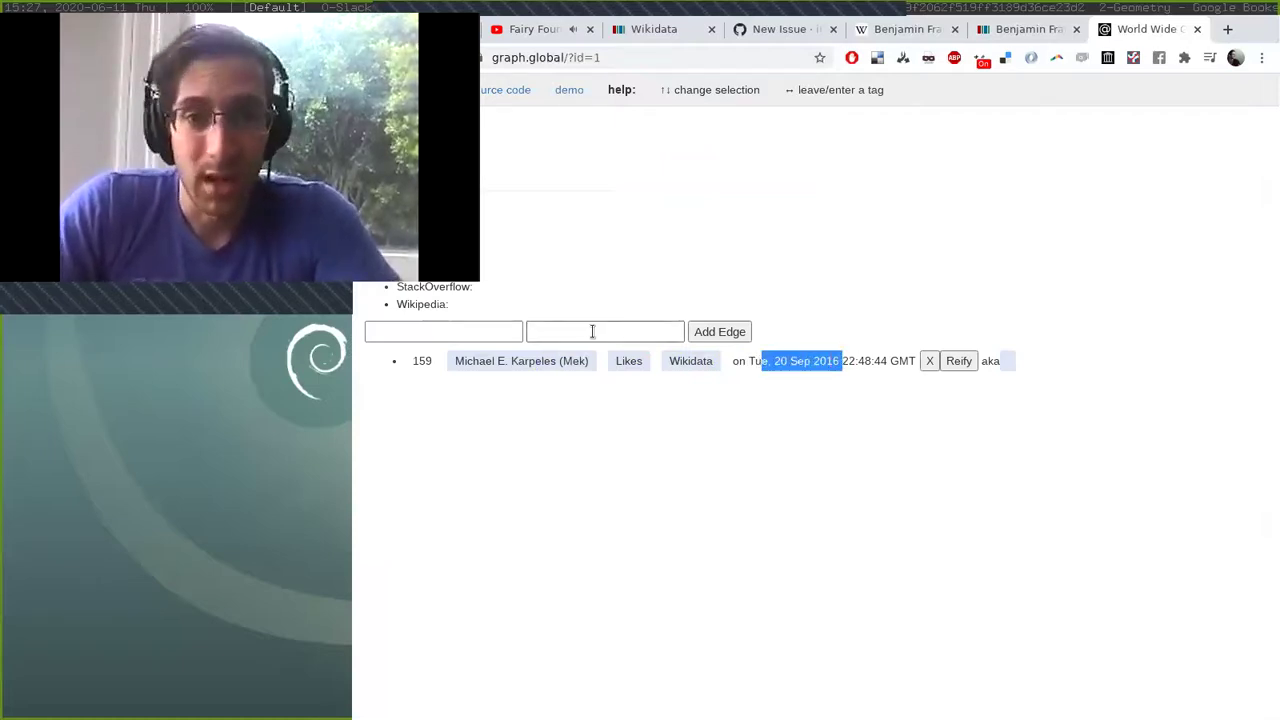
left_click(620, 195)
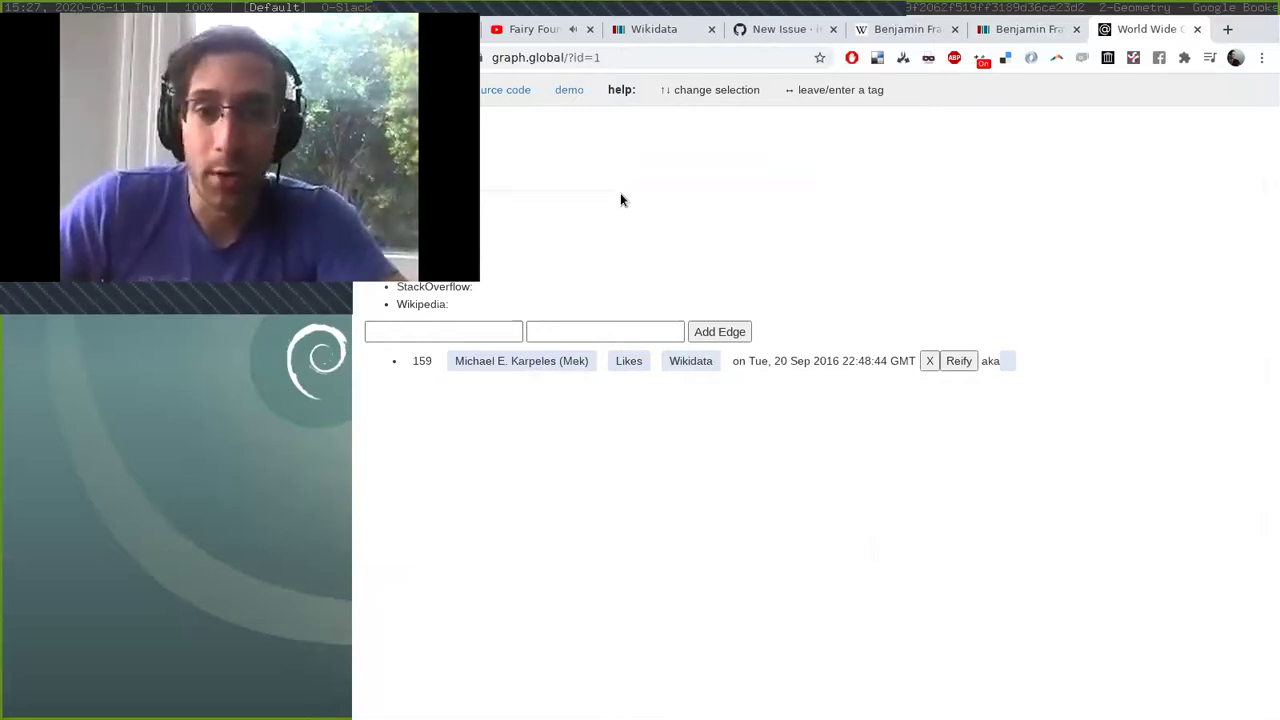
From the home view, enter the 2017-10-19 conversation and browse its Walled Gardens and Moral Mazes topics.
key("Left")
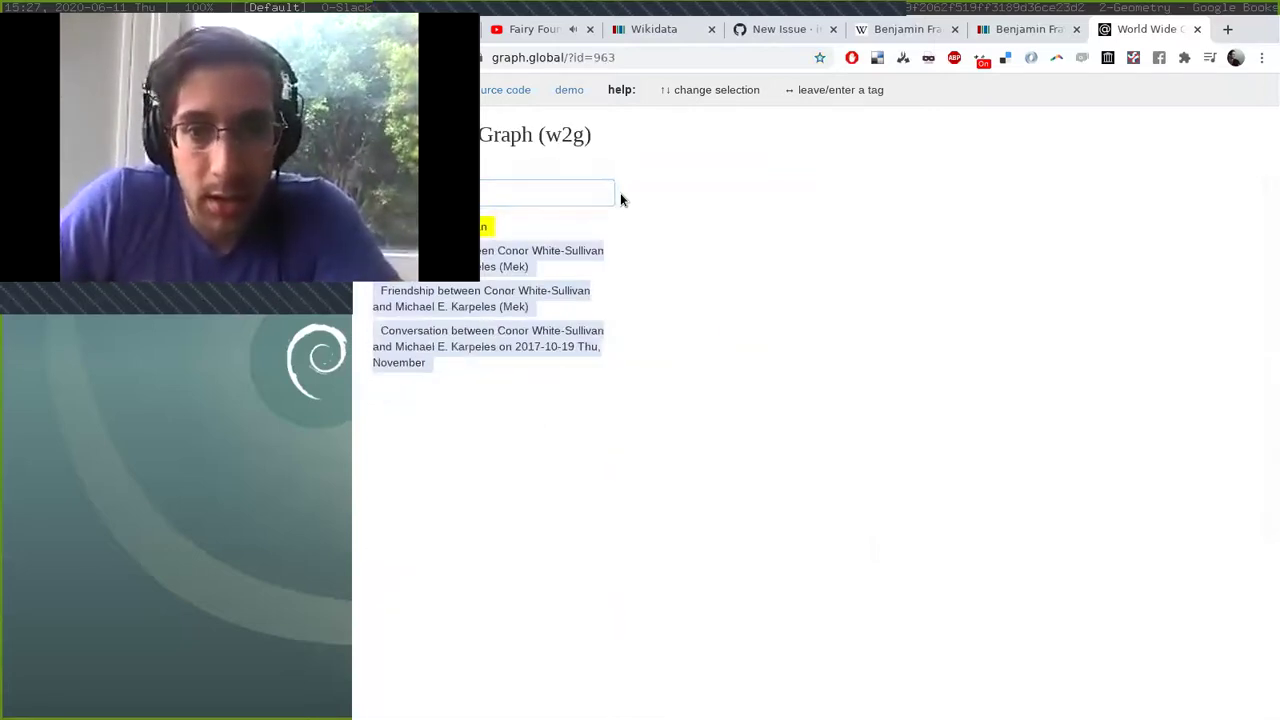
key("Down")
key("Down")
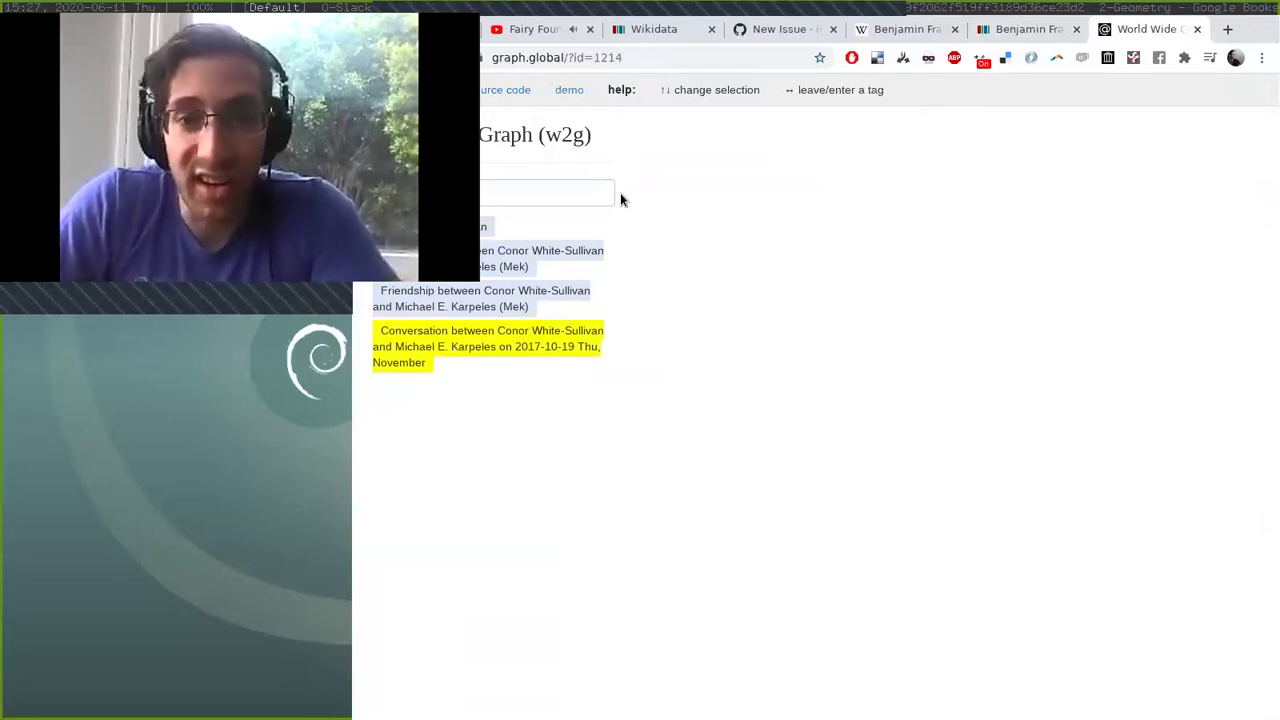
key("Right")
key("Down")
key("Down")
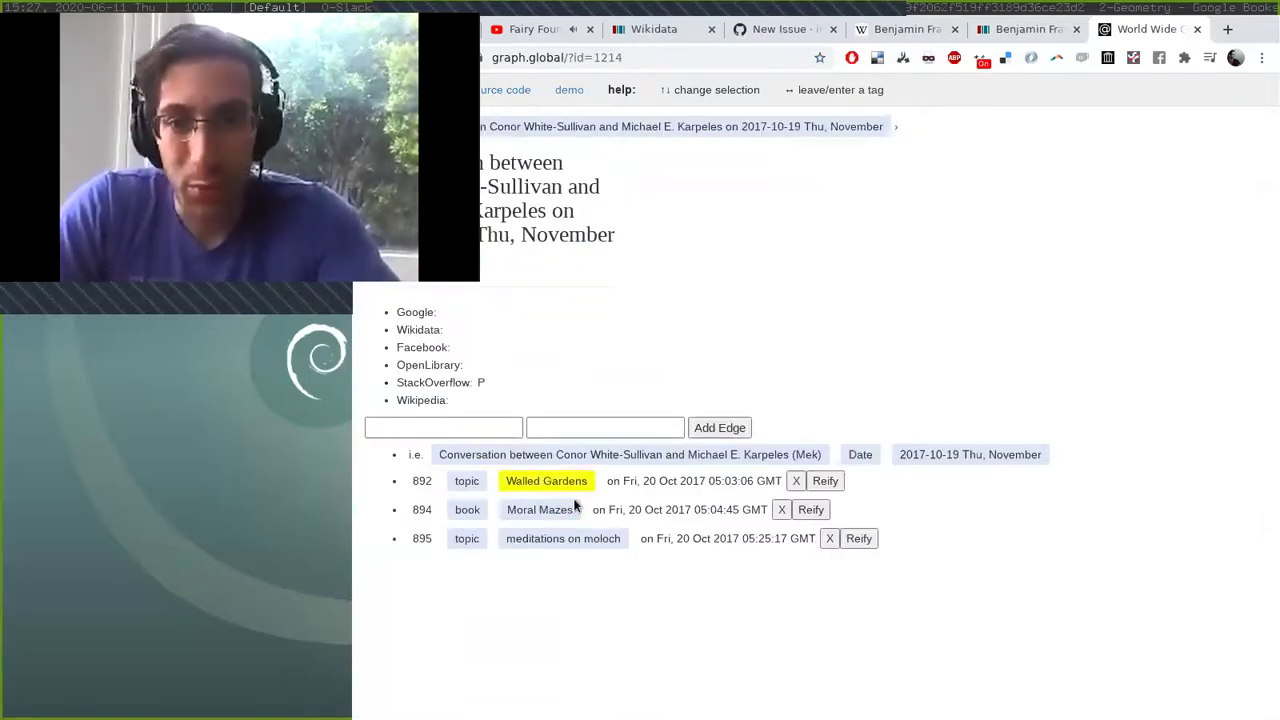
key("Up")
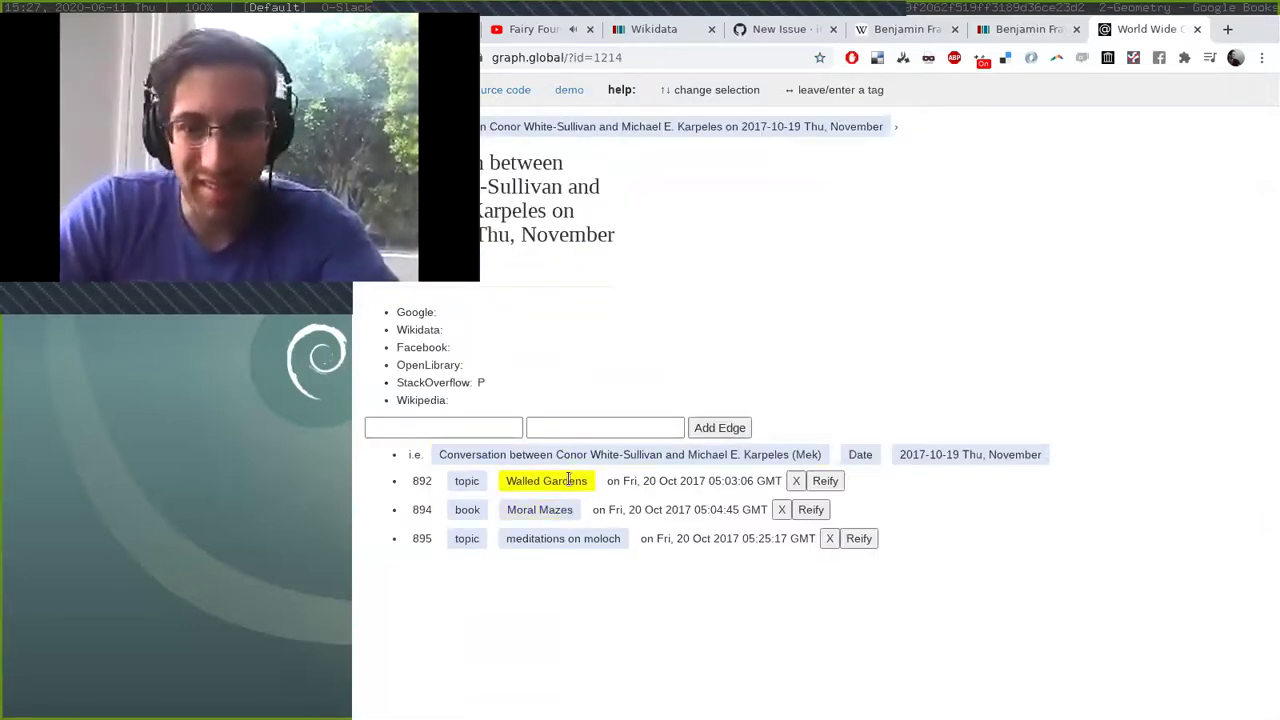
key("Up")
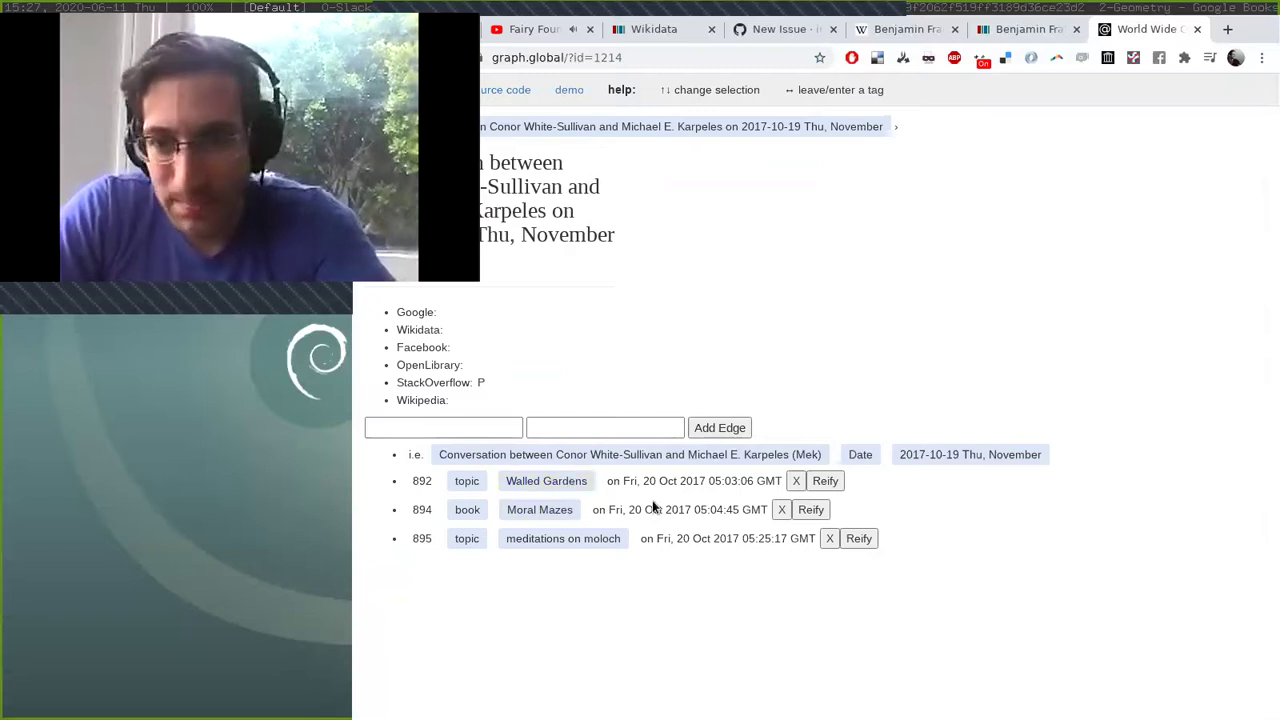
key("Right")
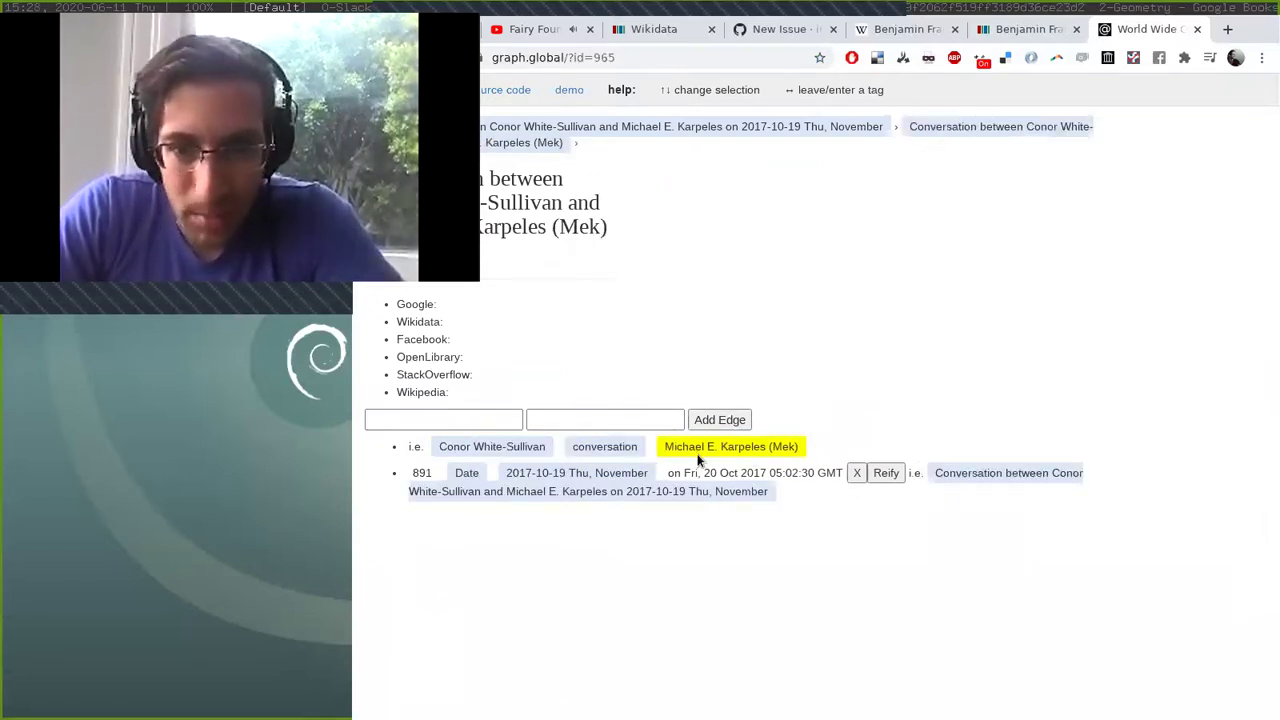
Open the 2017-10-19 date tag, then back out to the World Wide Graph root page.
left_click(580, 472)
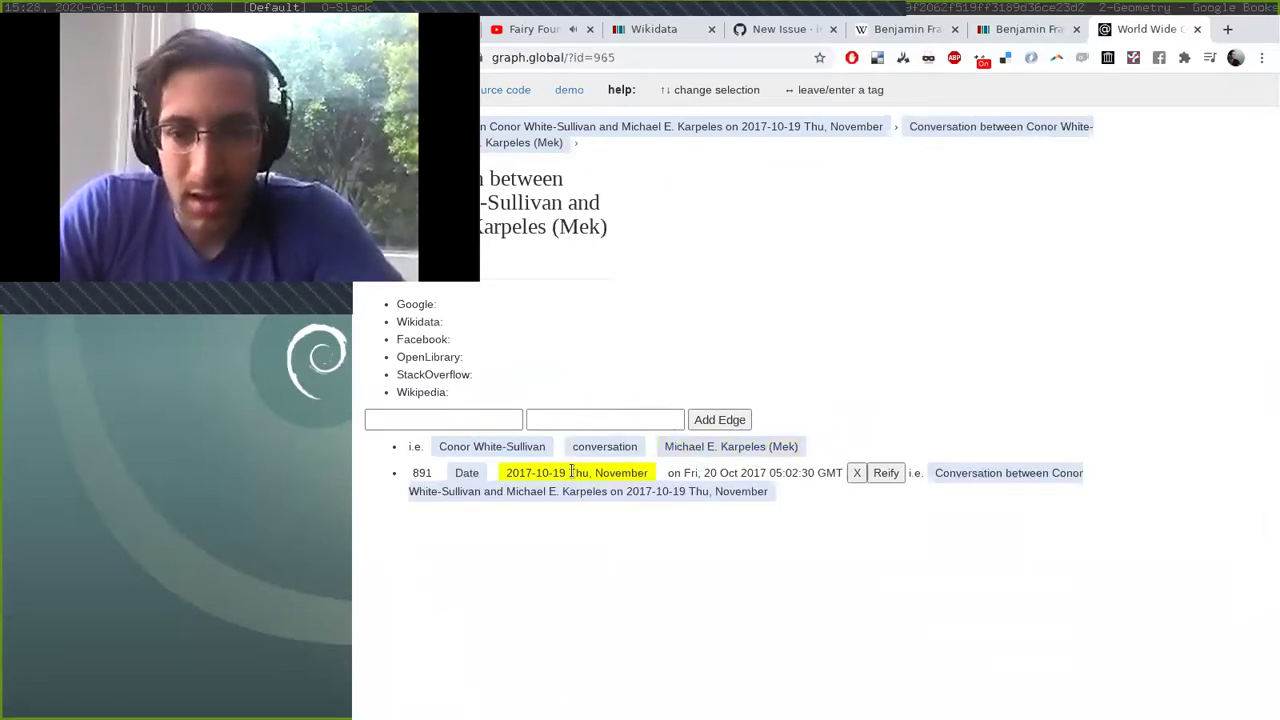
key("Right")
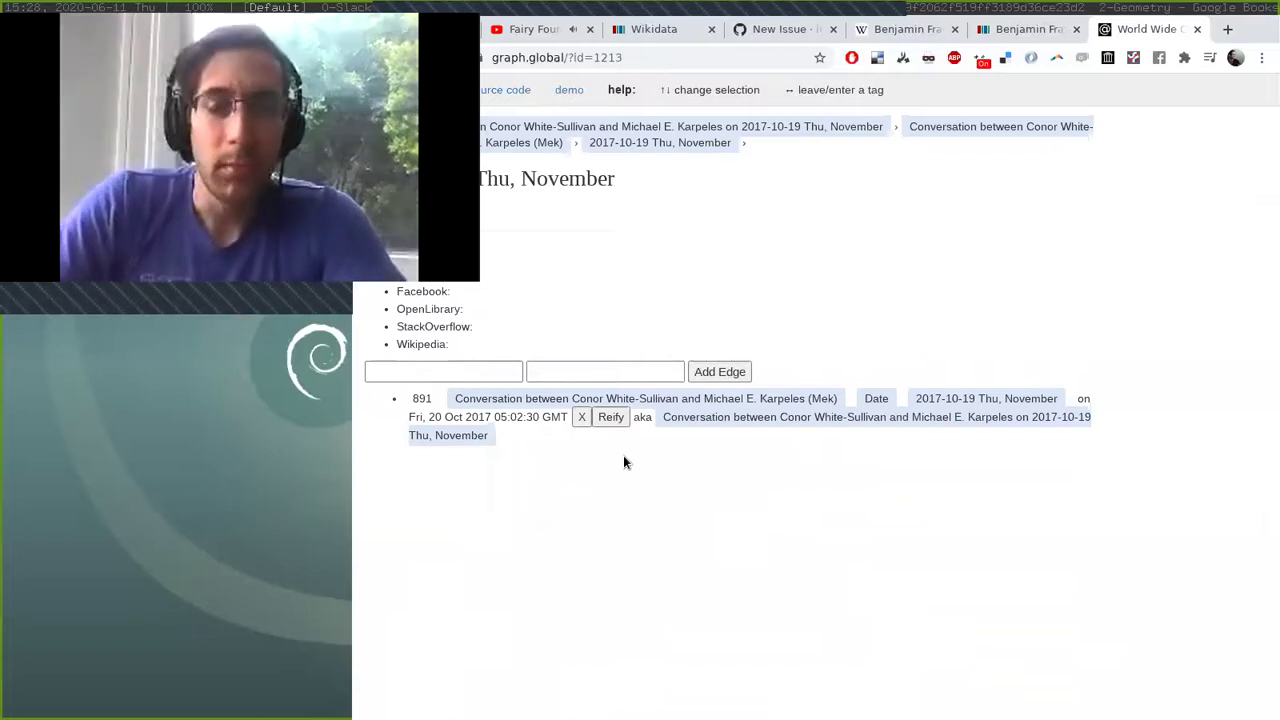
key("Left")
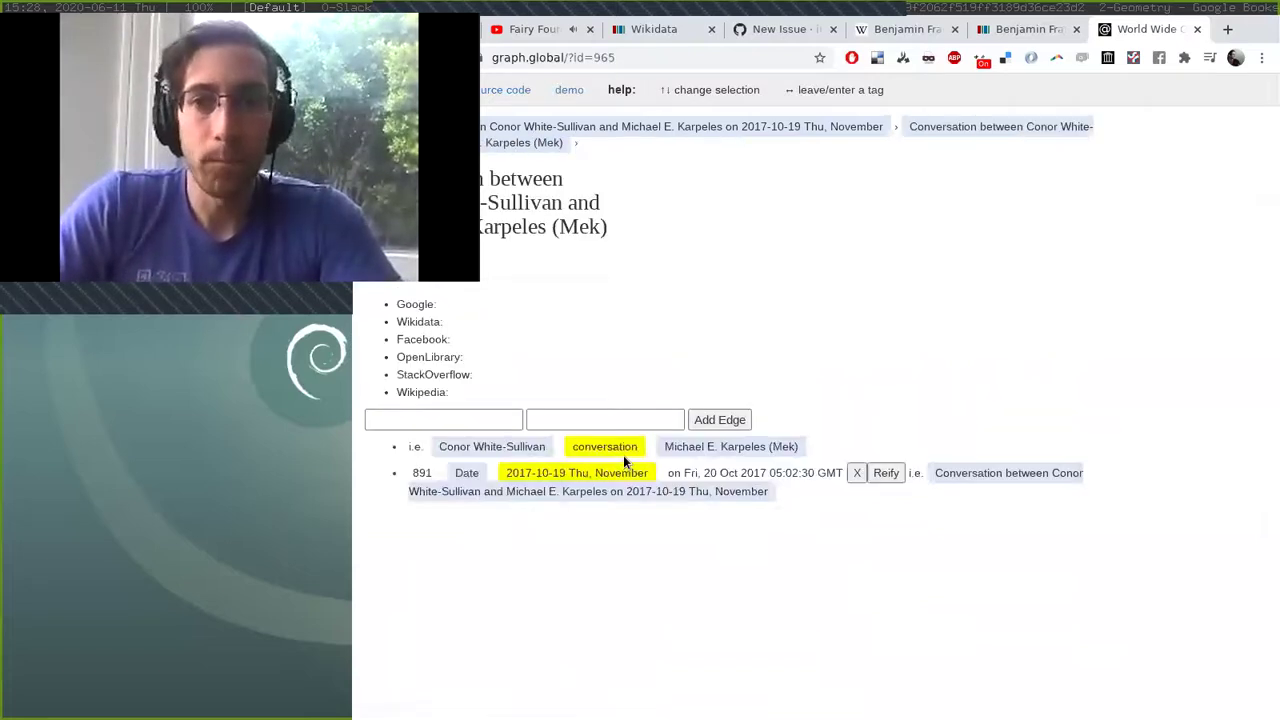
key("Left")
key("Left")
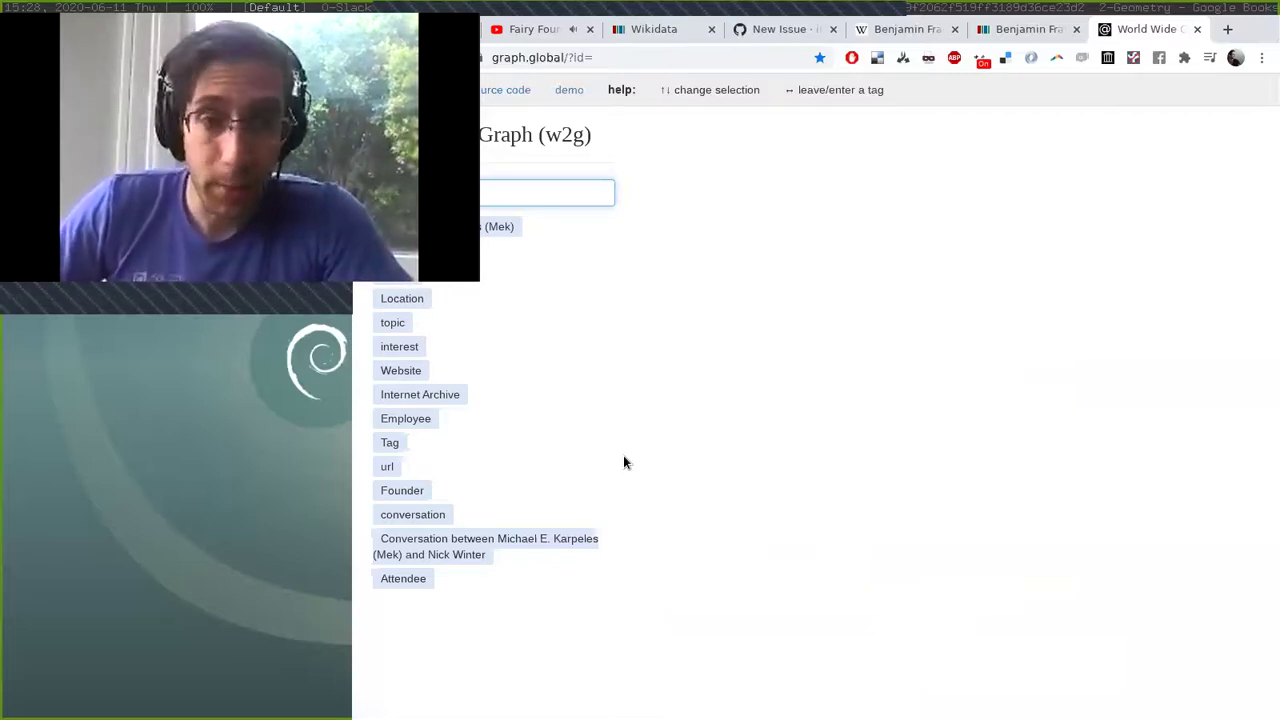
Open node 341 and follow its Essay edge to the As We May Think node.
key("Return")
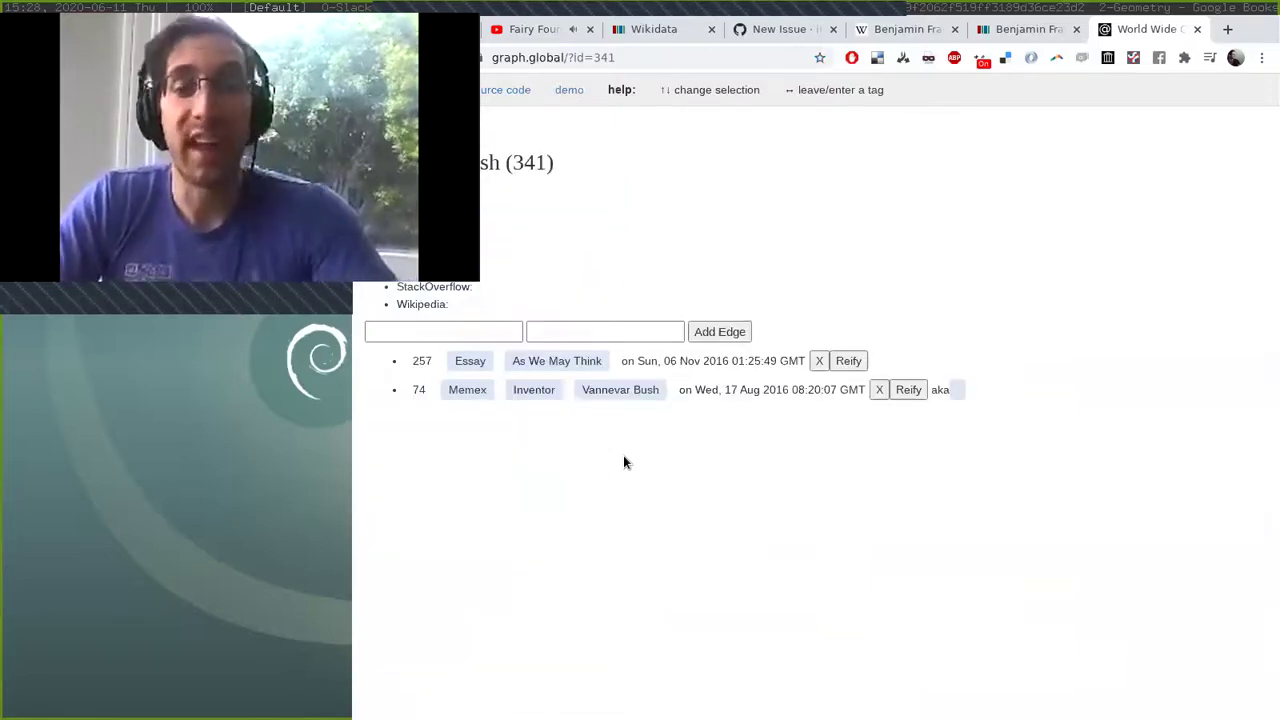
key("Down")
key("Right")
key("Return")
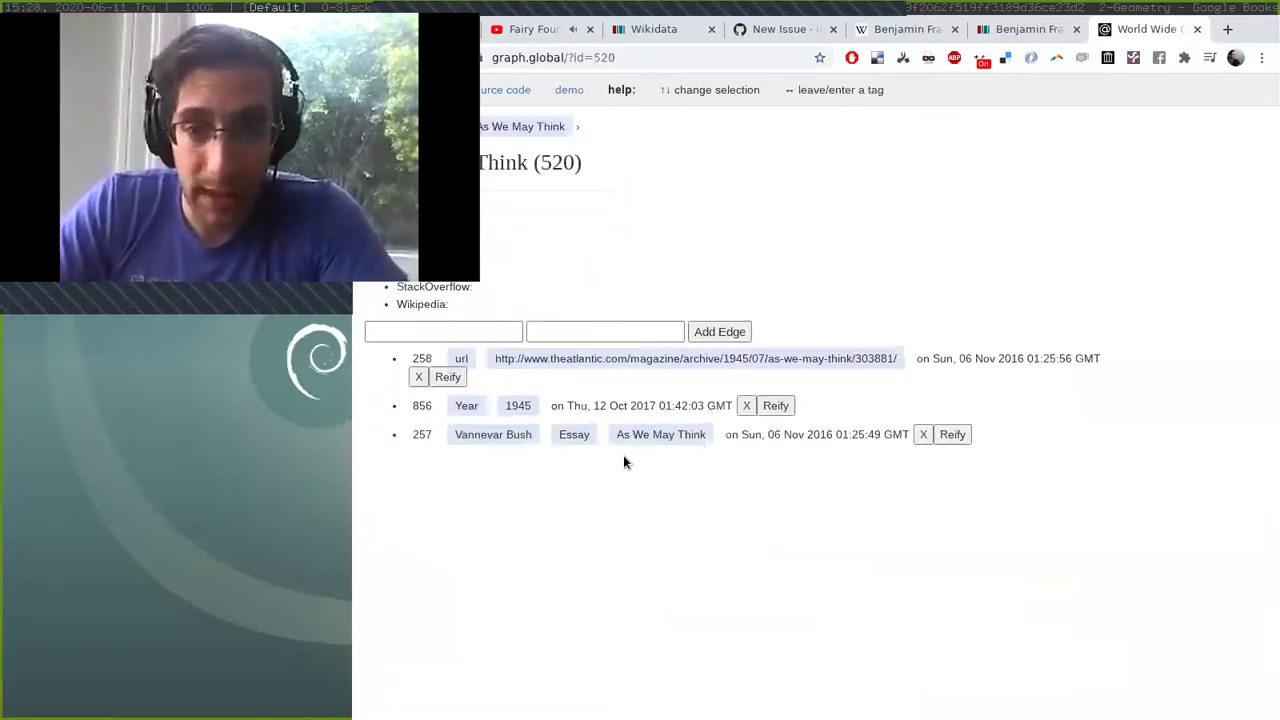
Open the essay's Atlantic article url link in a new tab, then switch to gedit.
key("Down")
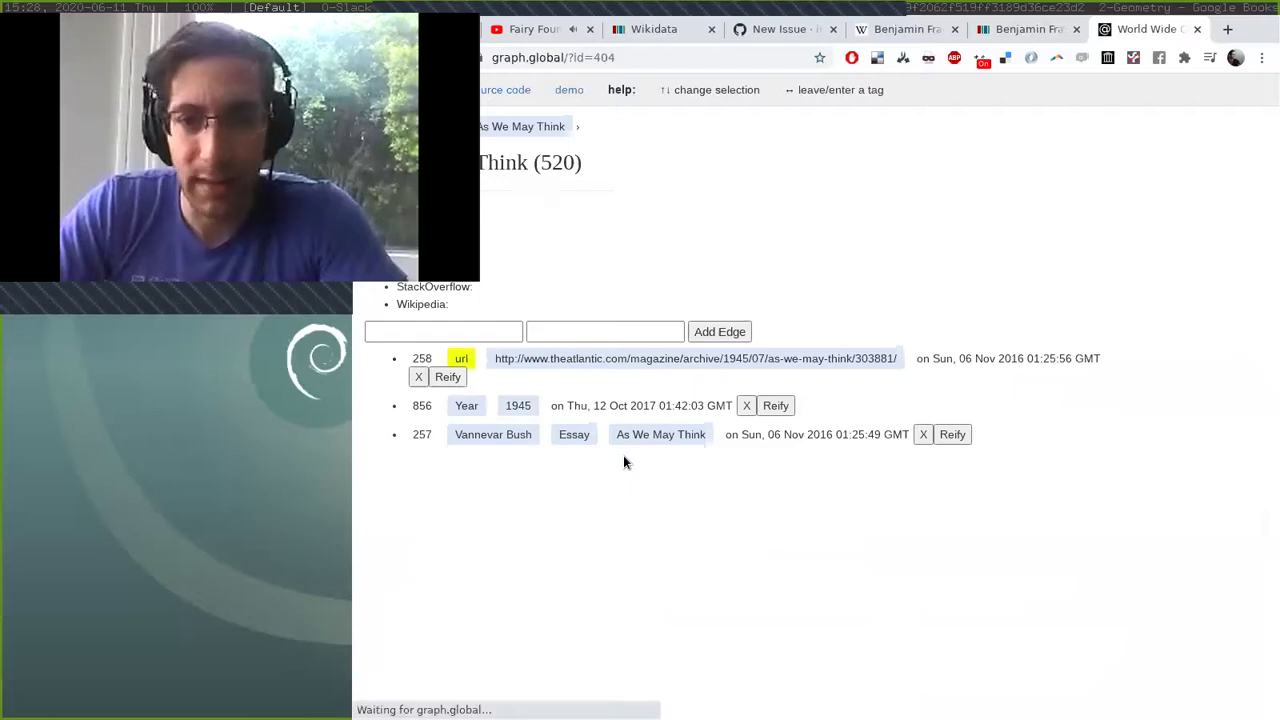
key("Right")
key("Down")
key("Up")
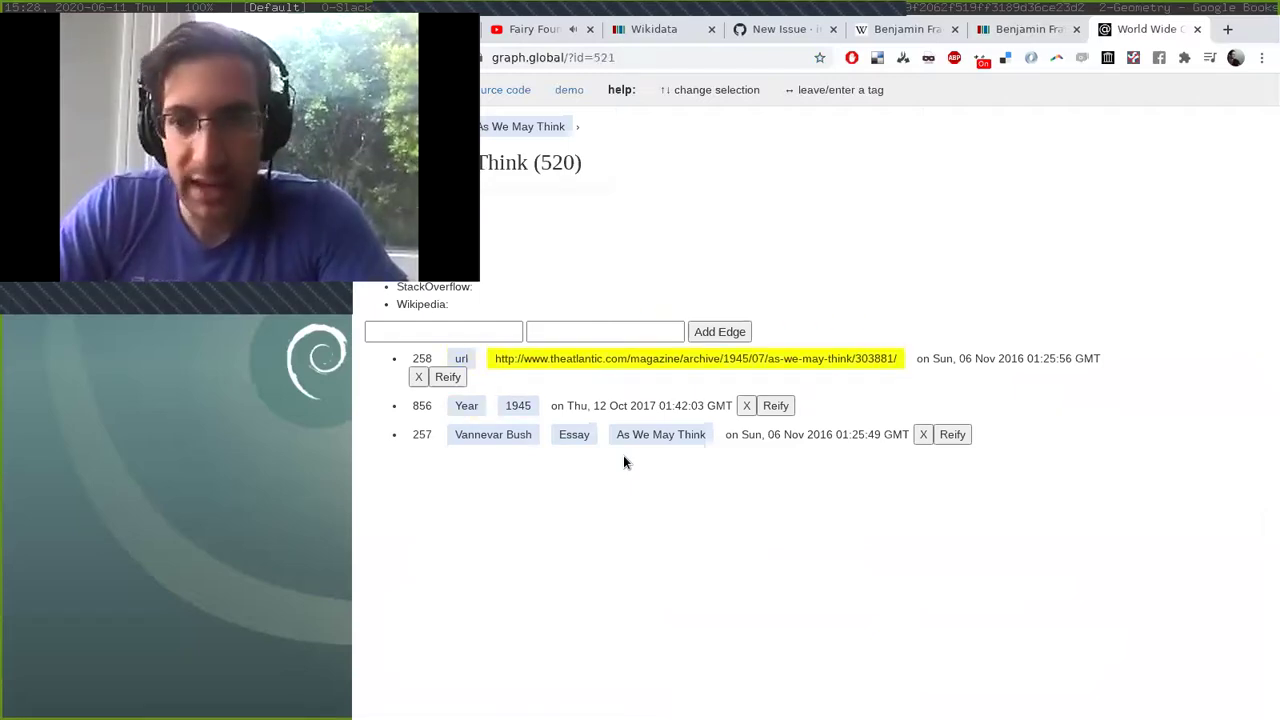
key("Return")
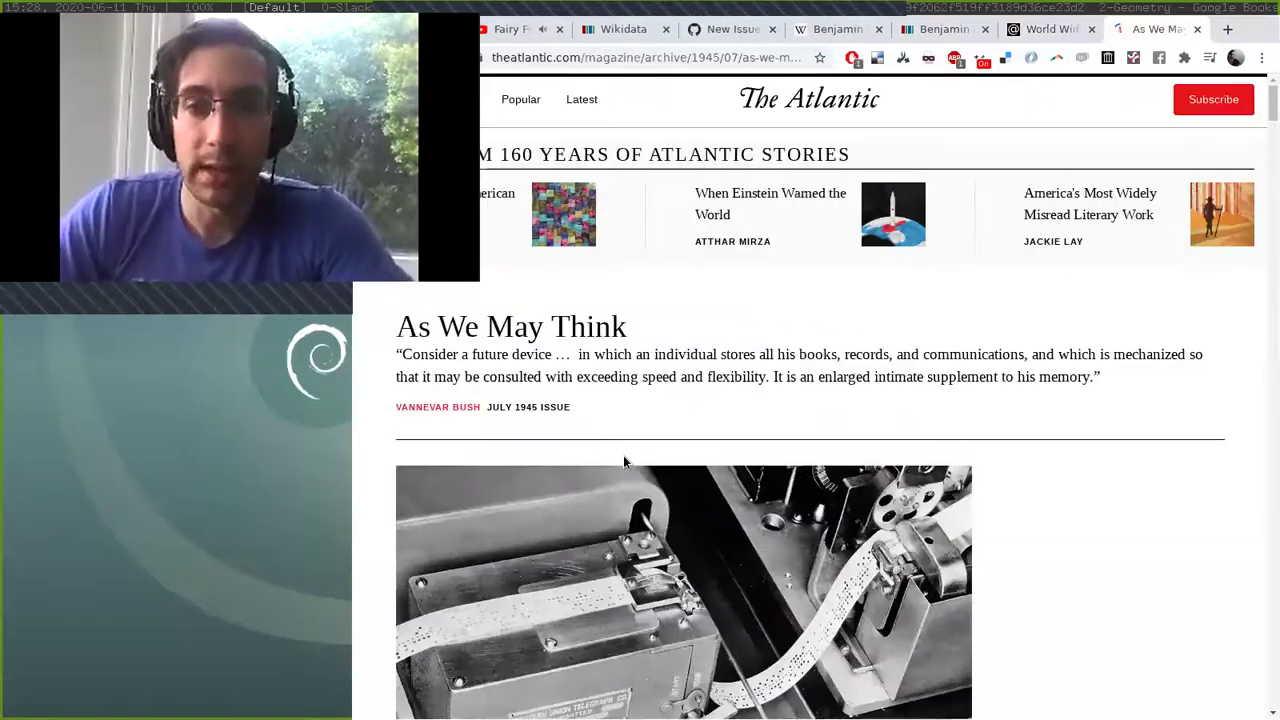
scroll(900, 480, "down", 2)
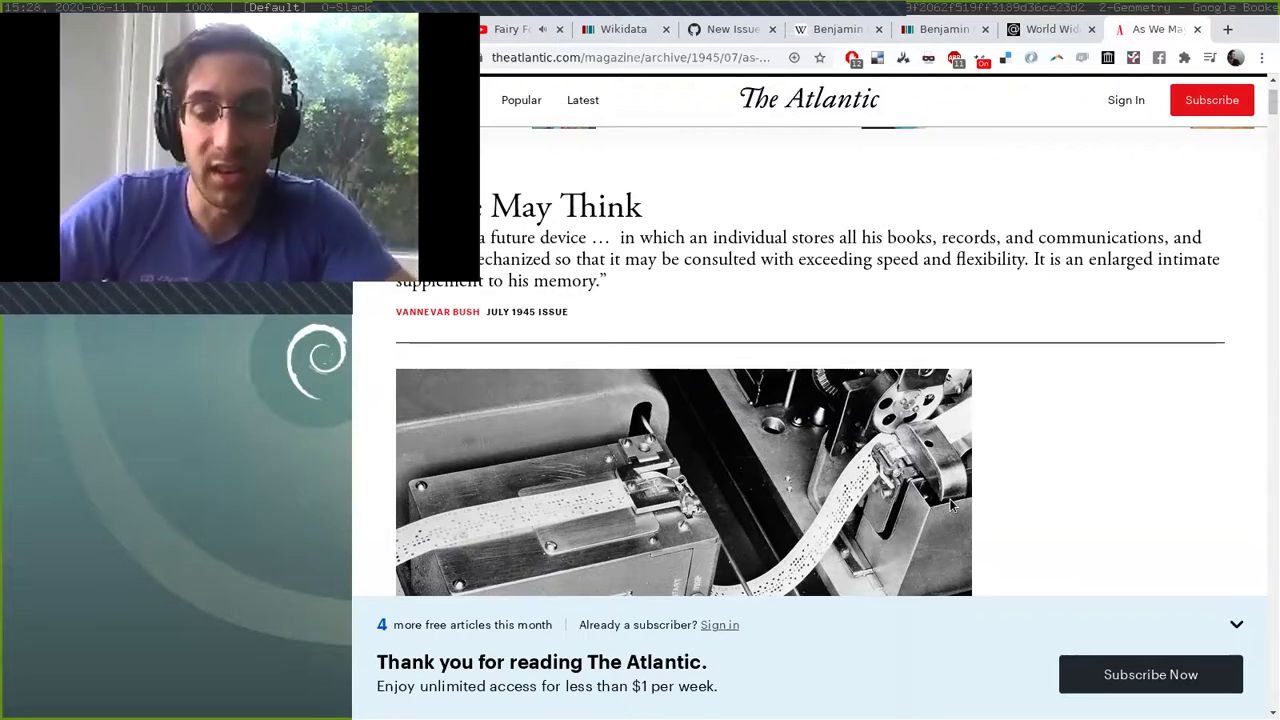
key("alt+Tab")
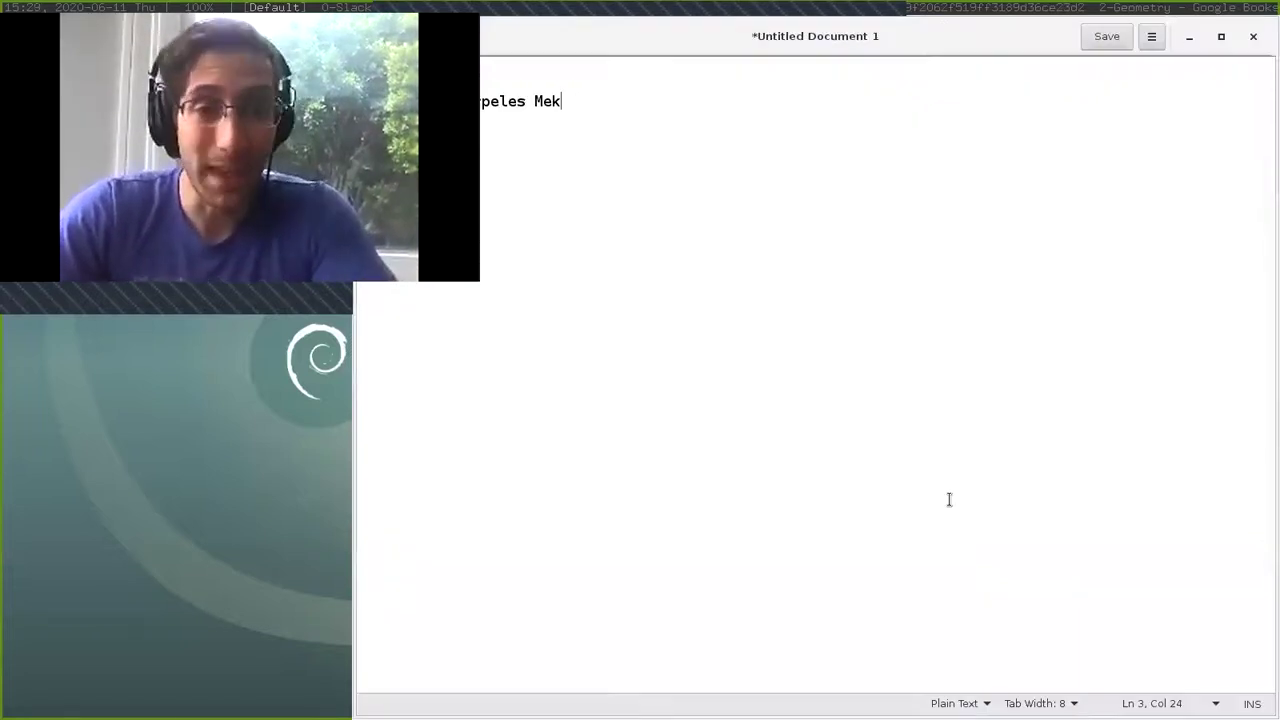
Switch from gedit back to the browser showing The Atlantic's As We May Think article.
key("alt+Tab")
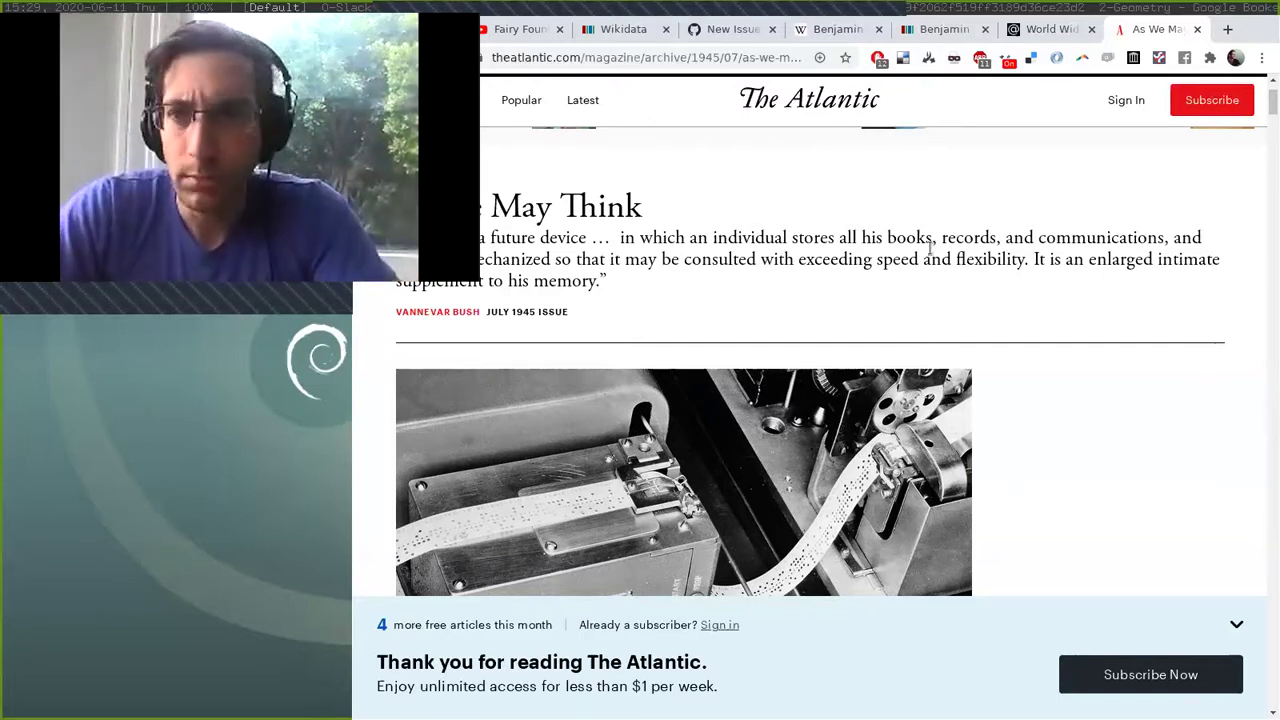
Switch to the 'World Wide...' graph.global tab showing the As We May Think (520) entry.
left_click(1042, 30)
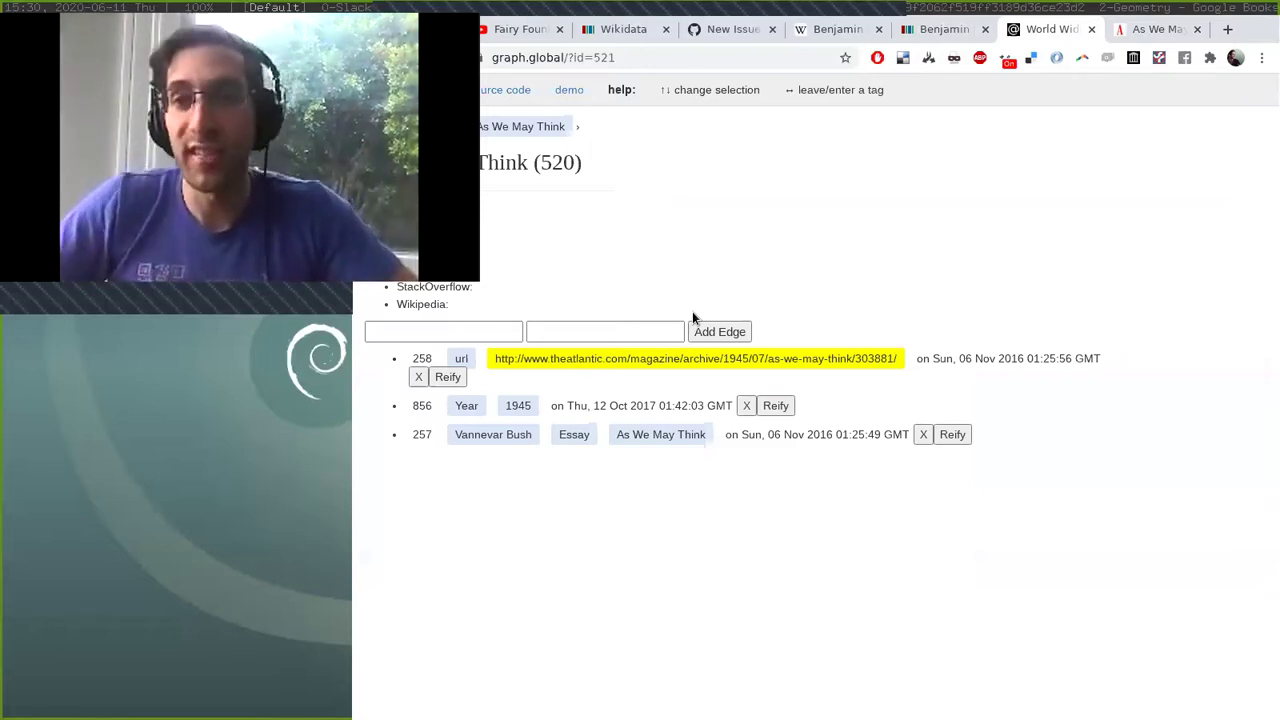
Open facebook.com in a new browser tab.
key("ctrl+t")
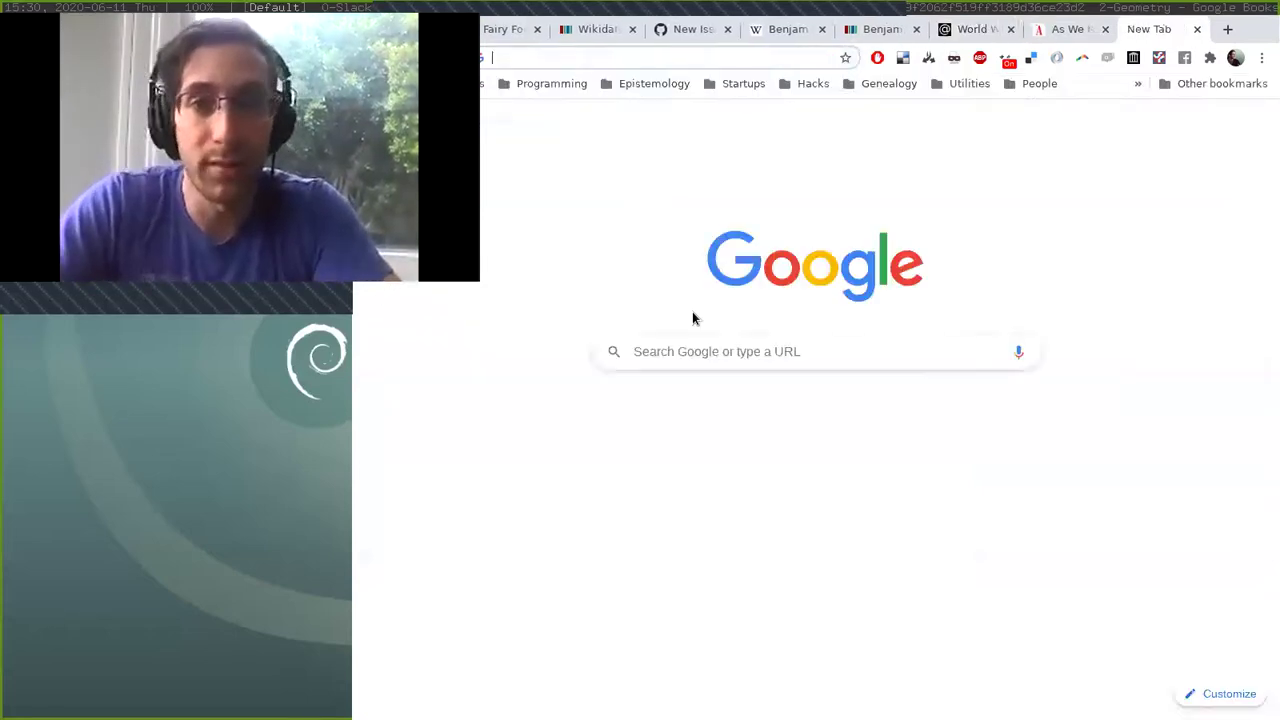
type("facebook.com")
key("Return")
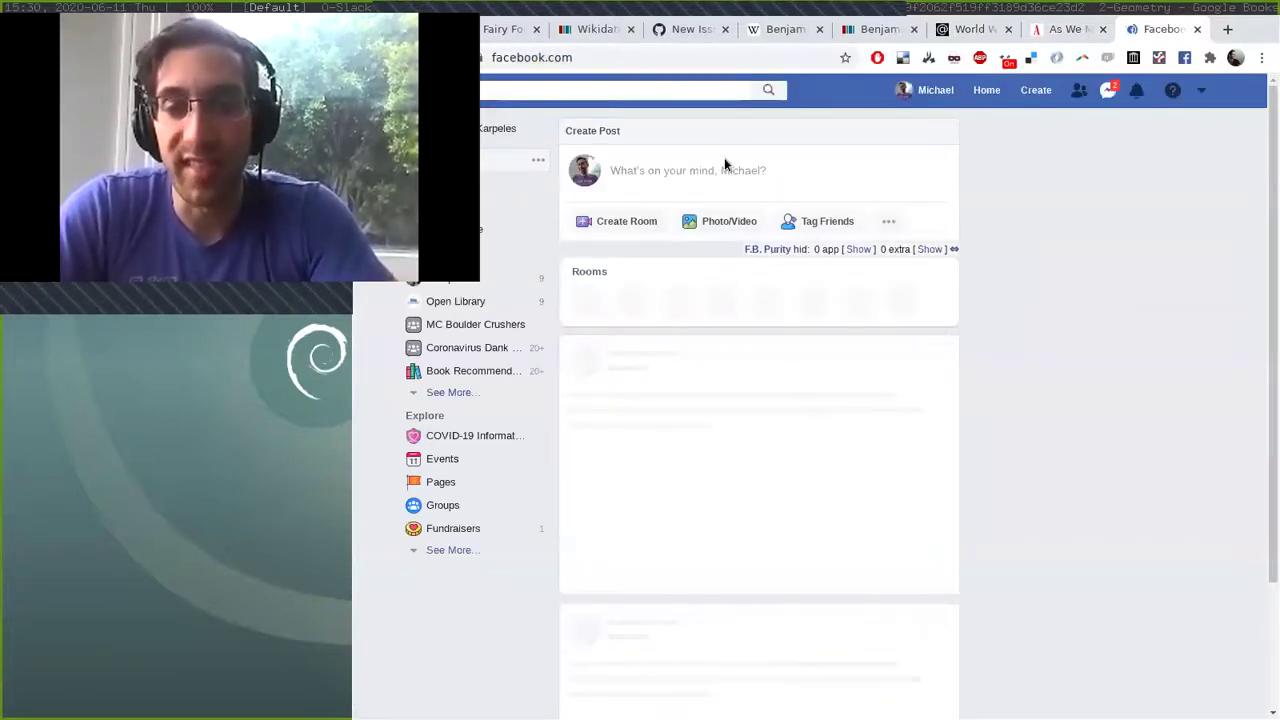
Draft a post tagging the Simon & Garfunkel page, then close the tab, discarding it.
left_click(715, 170)
type("@")
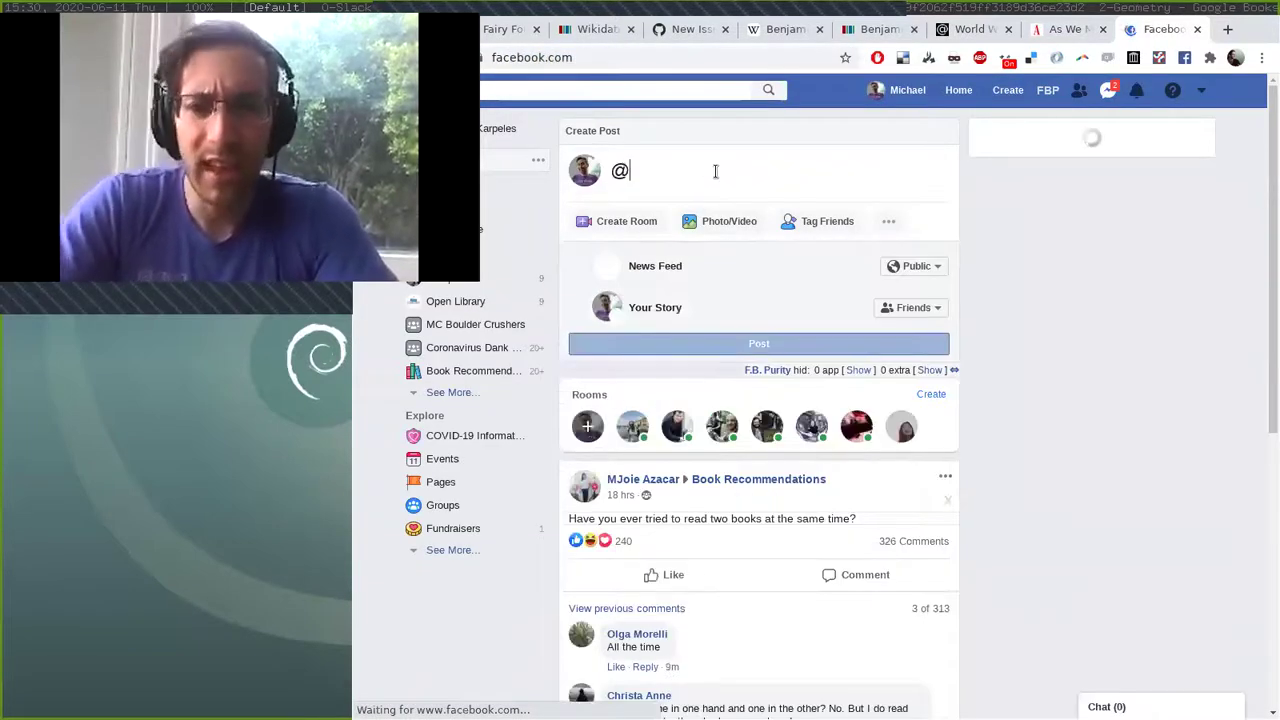
type("simon and gar")
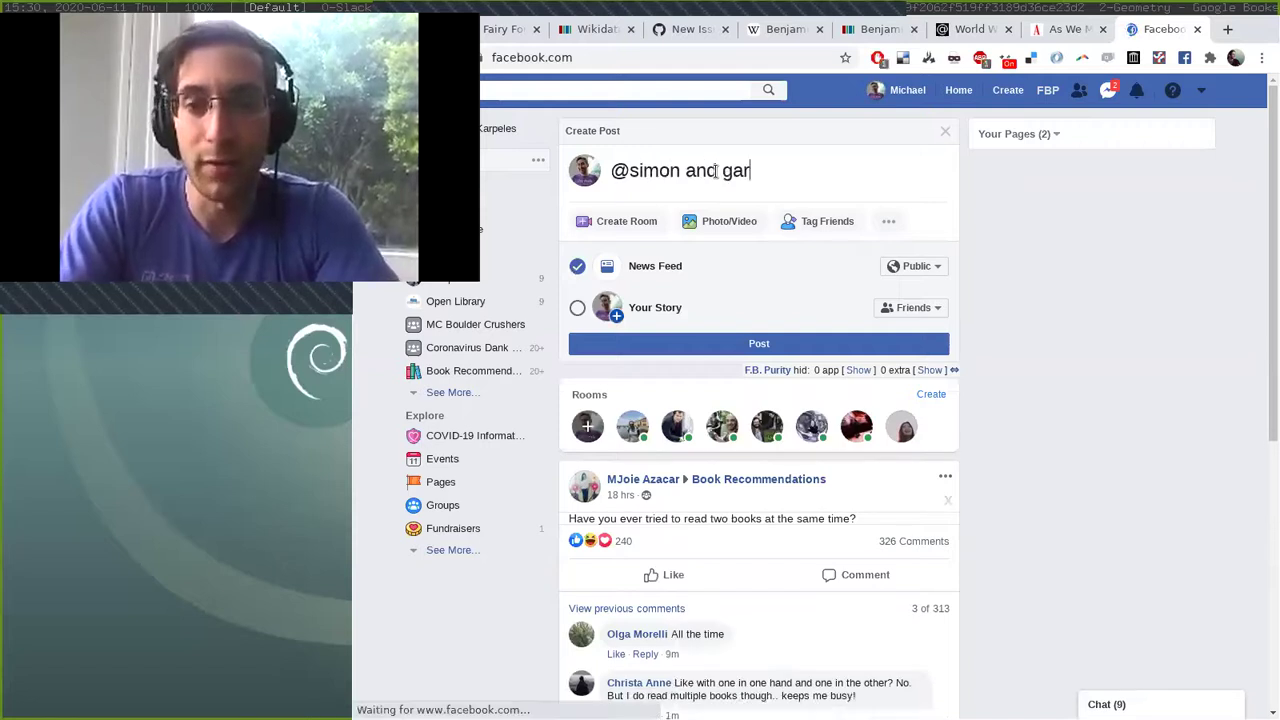
type("fun")
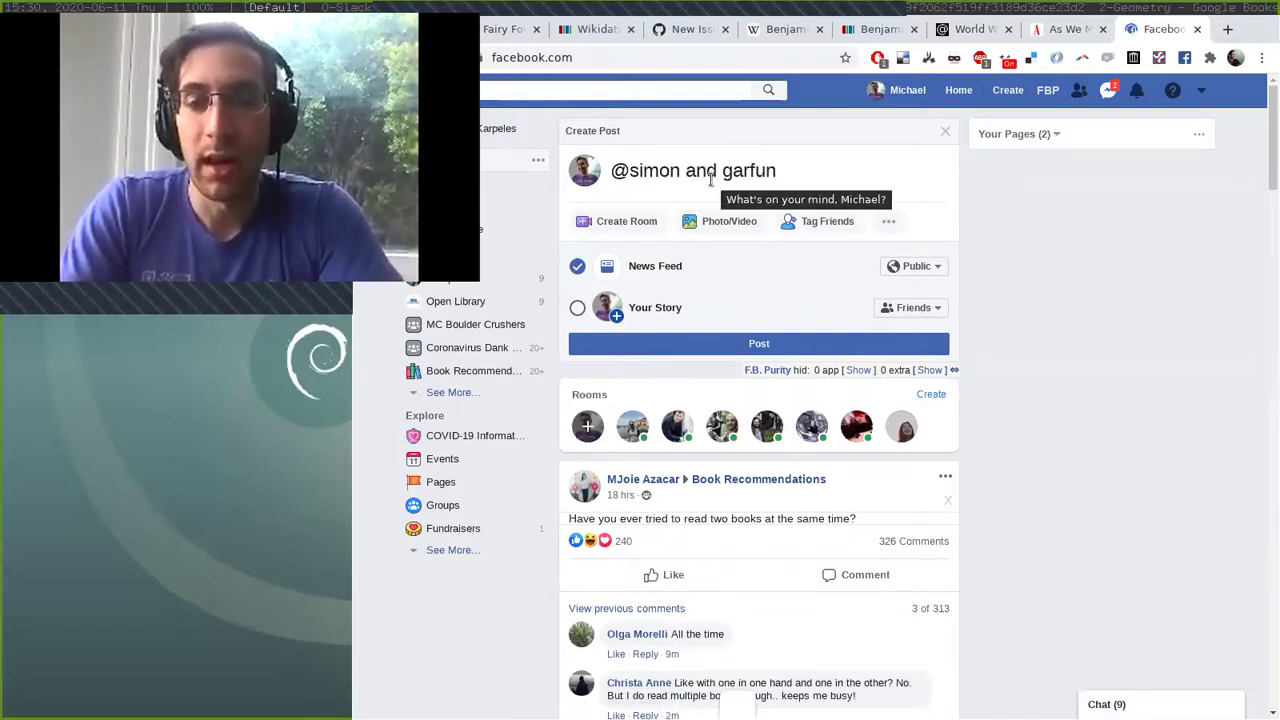
type("k")
key("BackSpace")
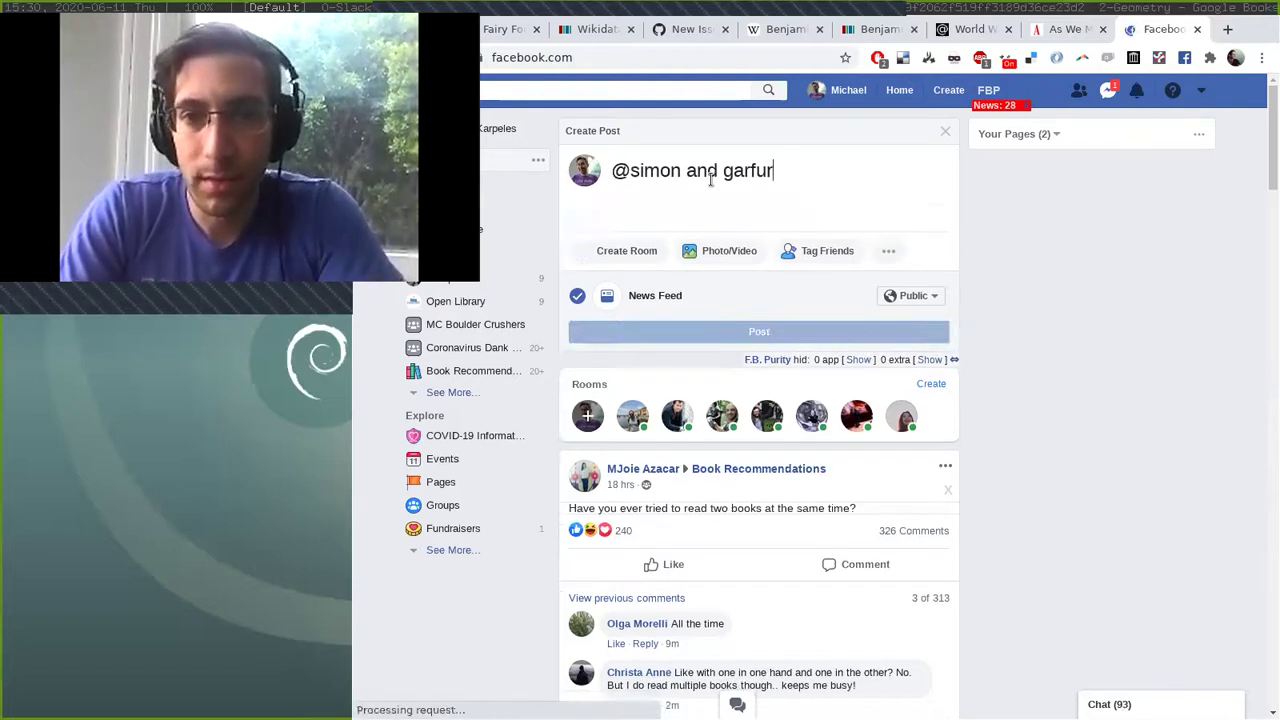
key("BackSpace")
key("BackSpace")
key("BackSpace")
key("BackSpace")
key("BackSpace")
key("BackSpace")
type("garfunkel")
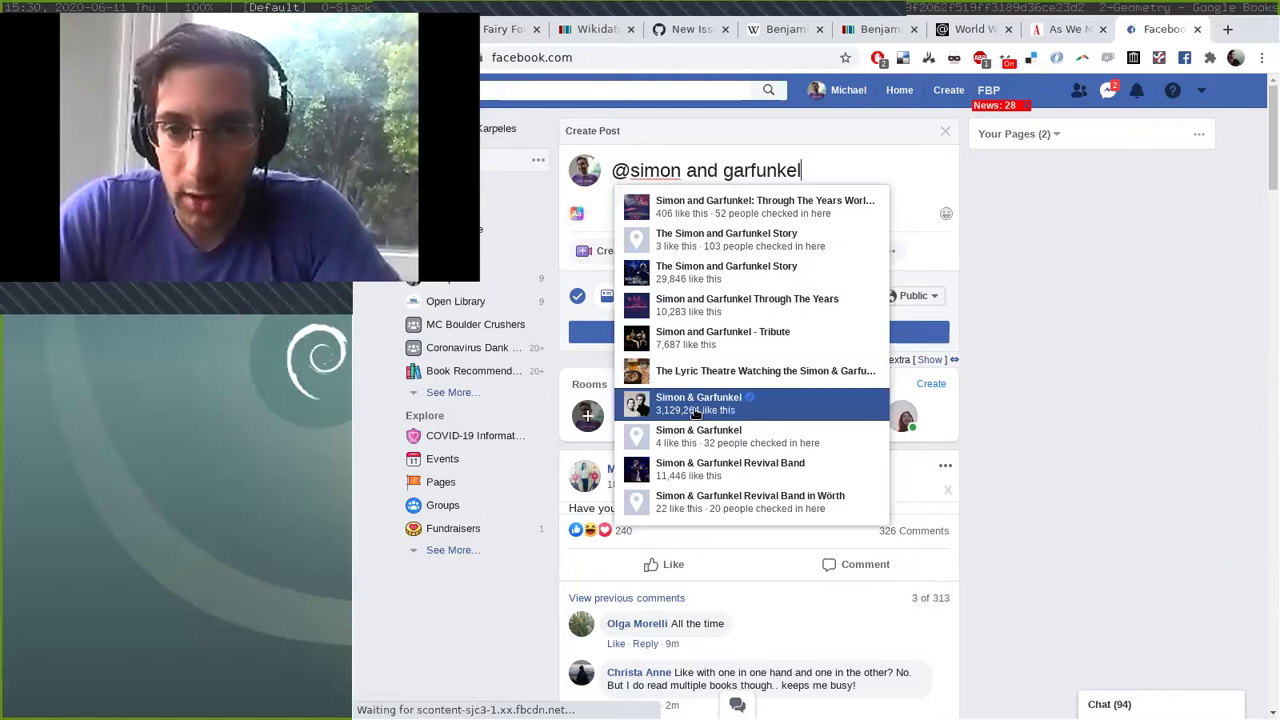
left_click(698, 405)
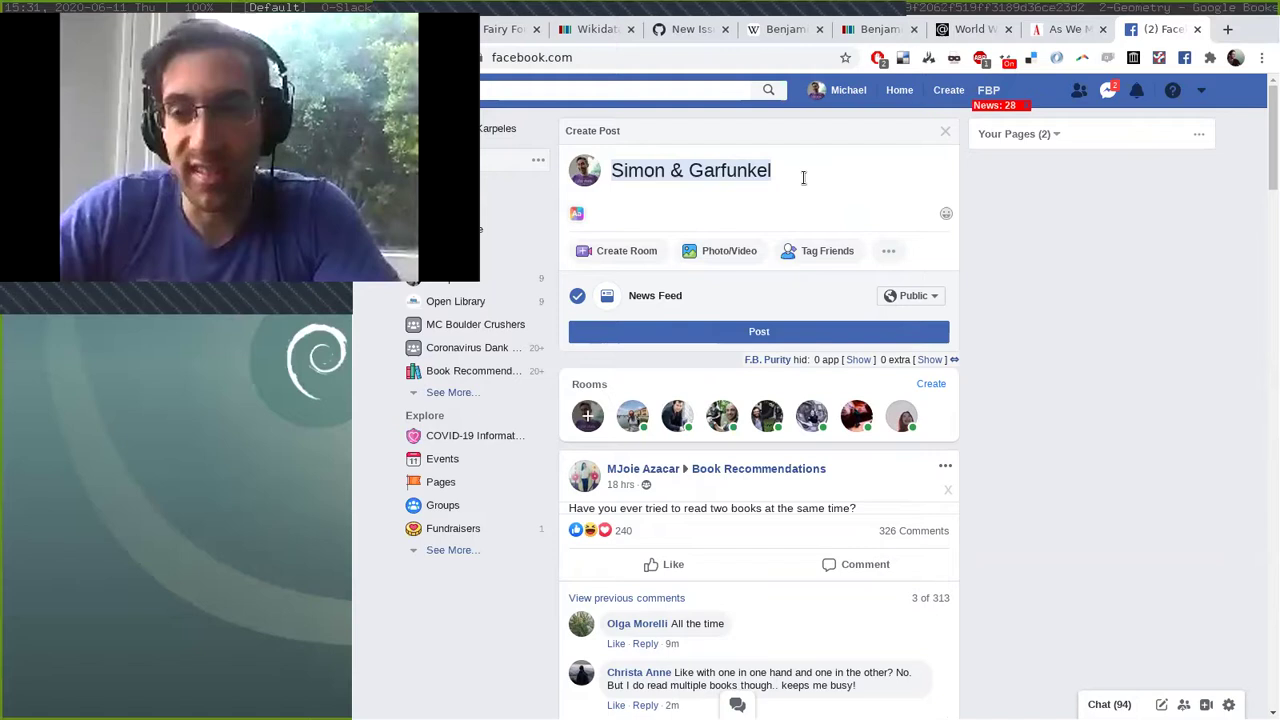
key("ctrl+w")
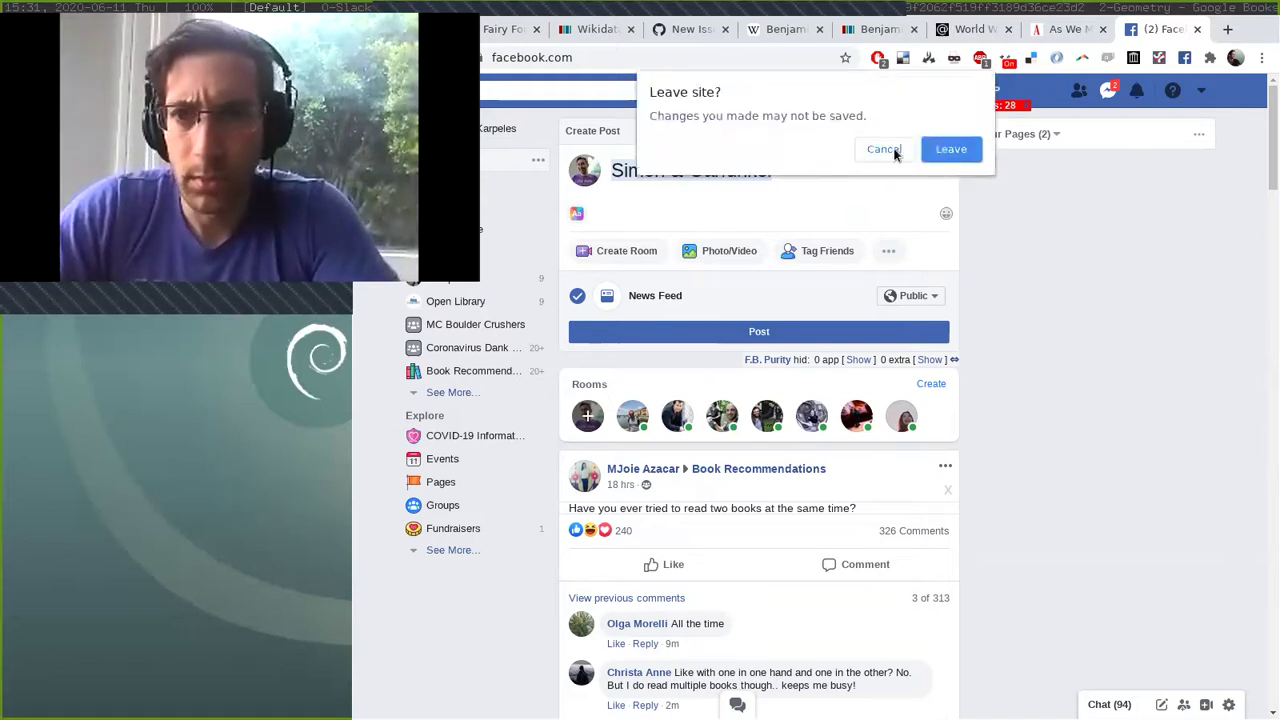
left_click(932, 149)
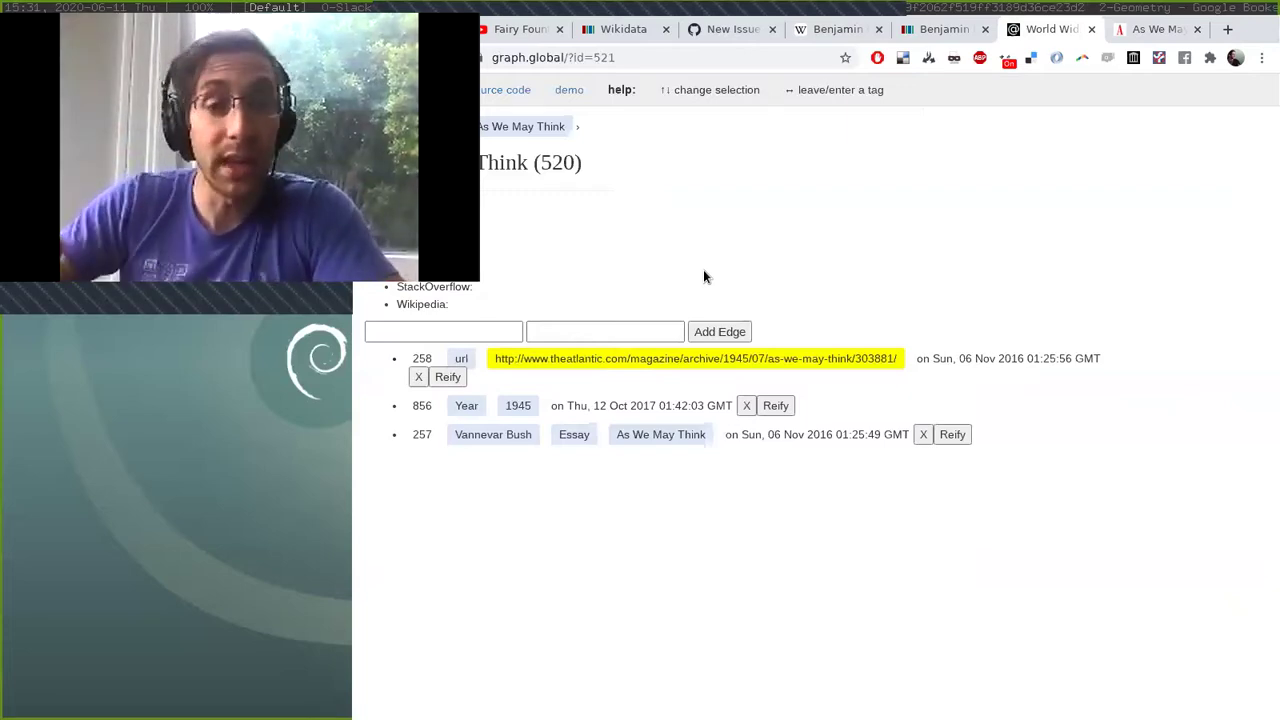
Go up to the root, enter the Memex tag, and open the 'Glut: Mastering Information Through the Ages' entry.
key("Left")
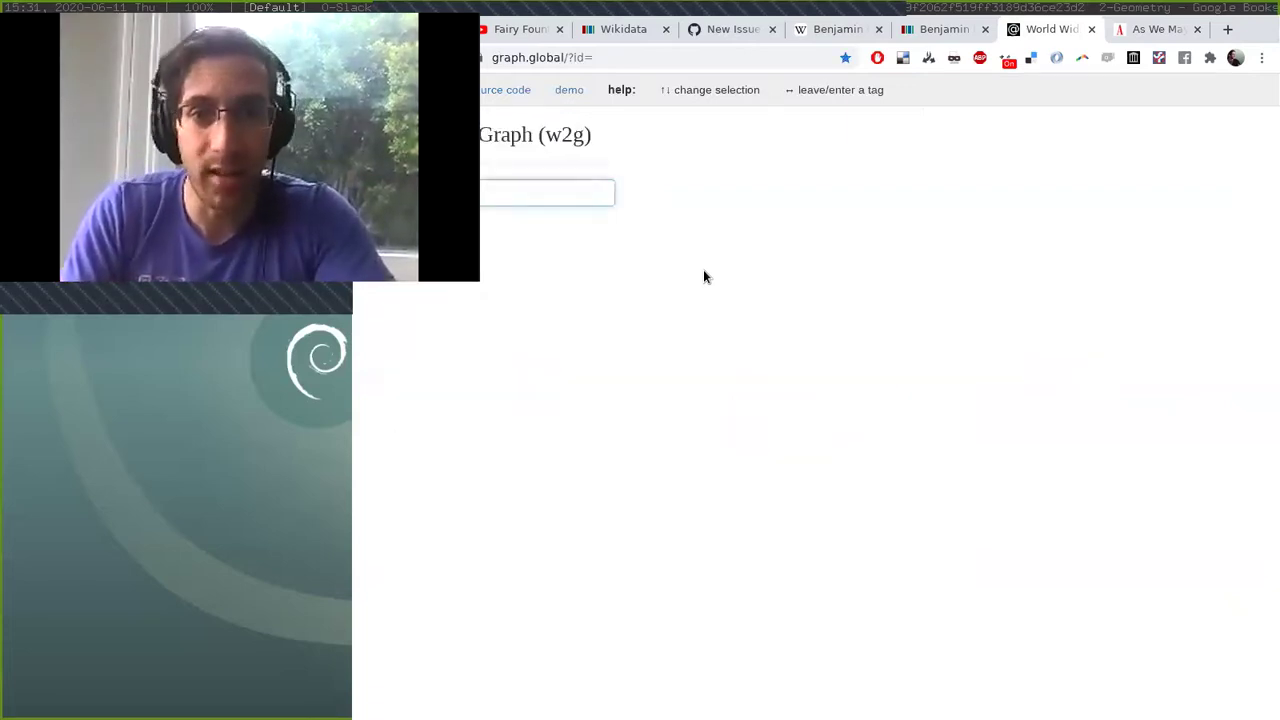
key("Down")
key("Down")
key("Down")
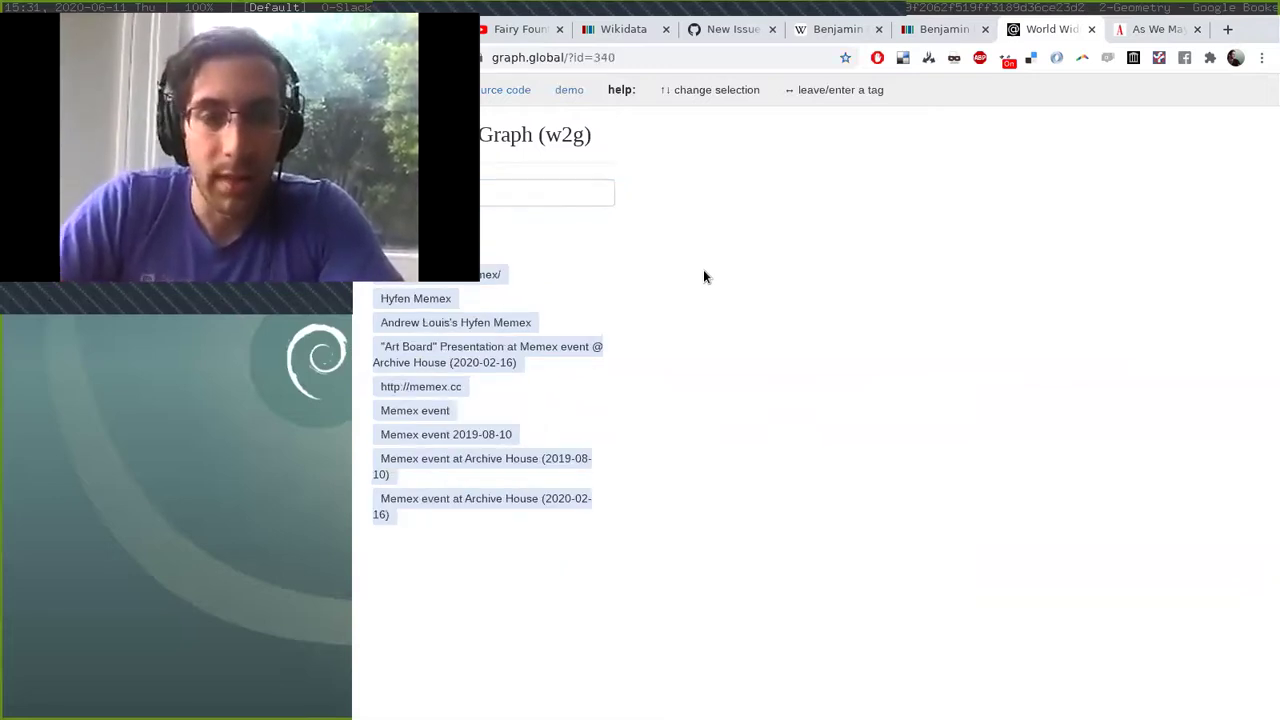
key("Right")
scroll(583, 217, "down", 3)
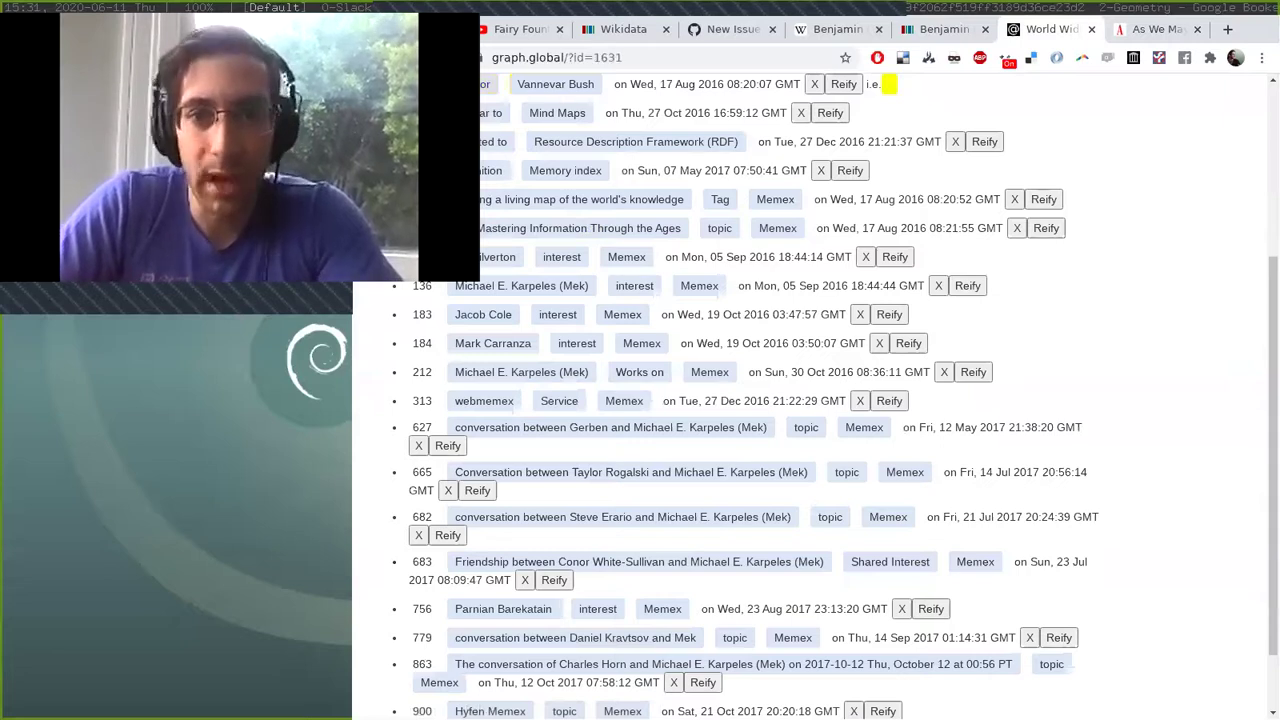
key("Down")
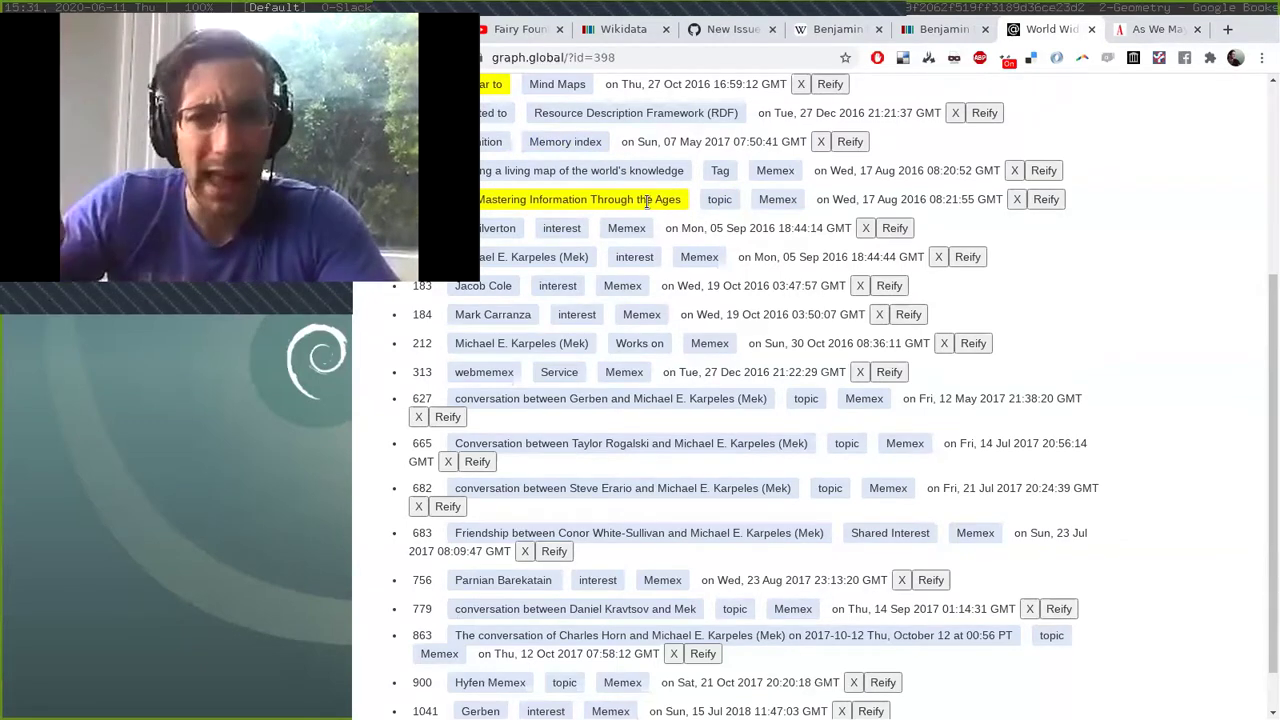
left_click(647, 201)
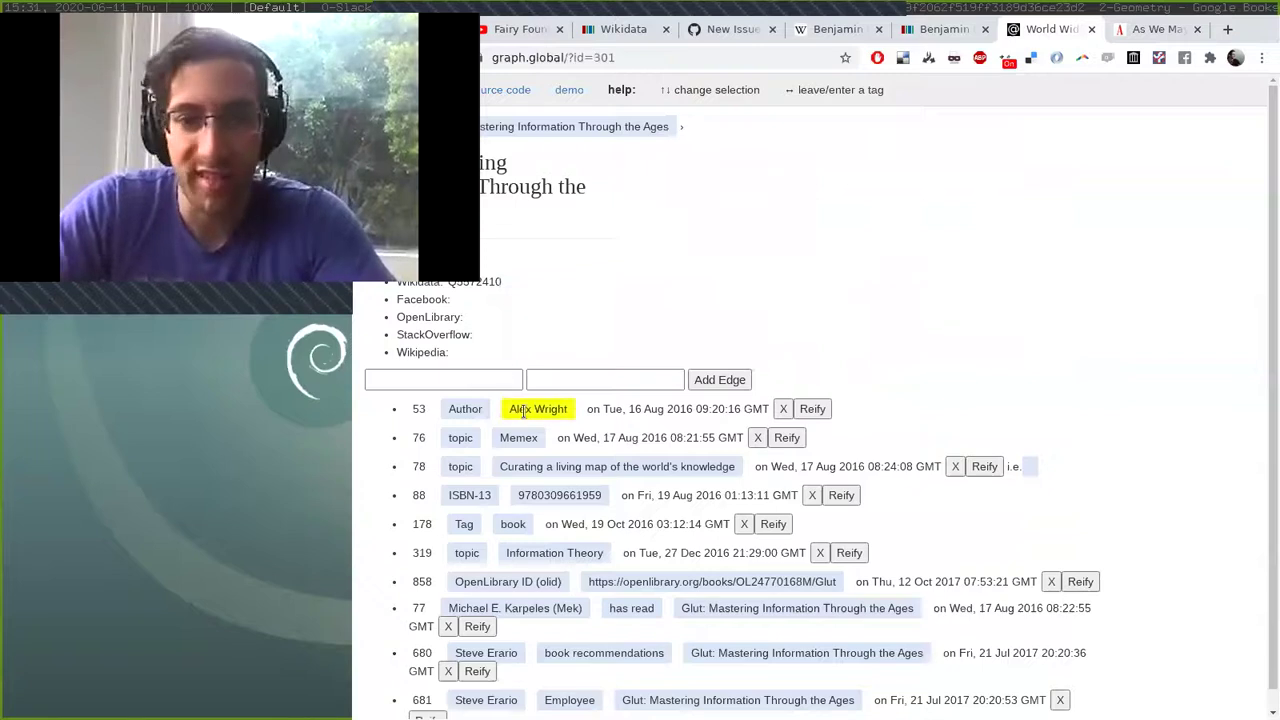
Open the book's author tag (entry 299) to reach his personal website About page.
left_click(524, 412)
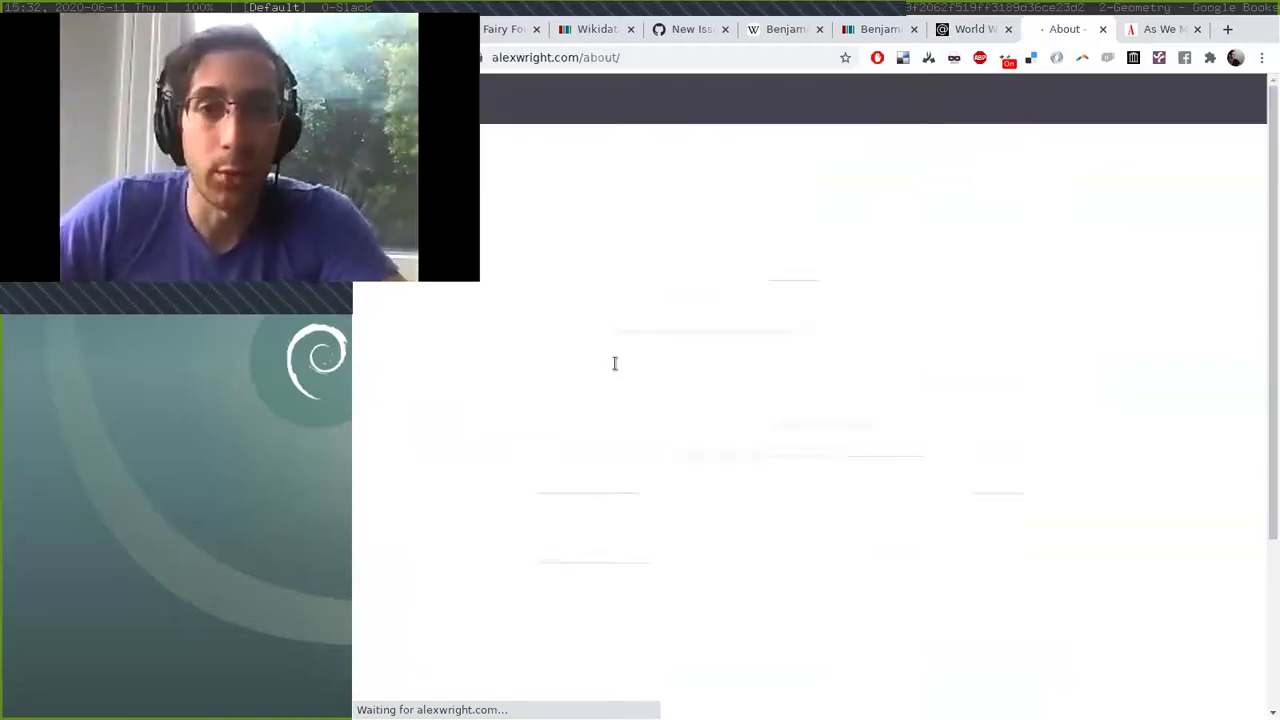
Close the author's About page tab and open a new Google tab.
key("ctrl+w")
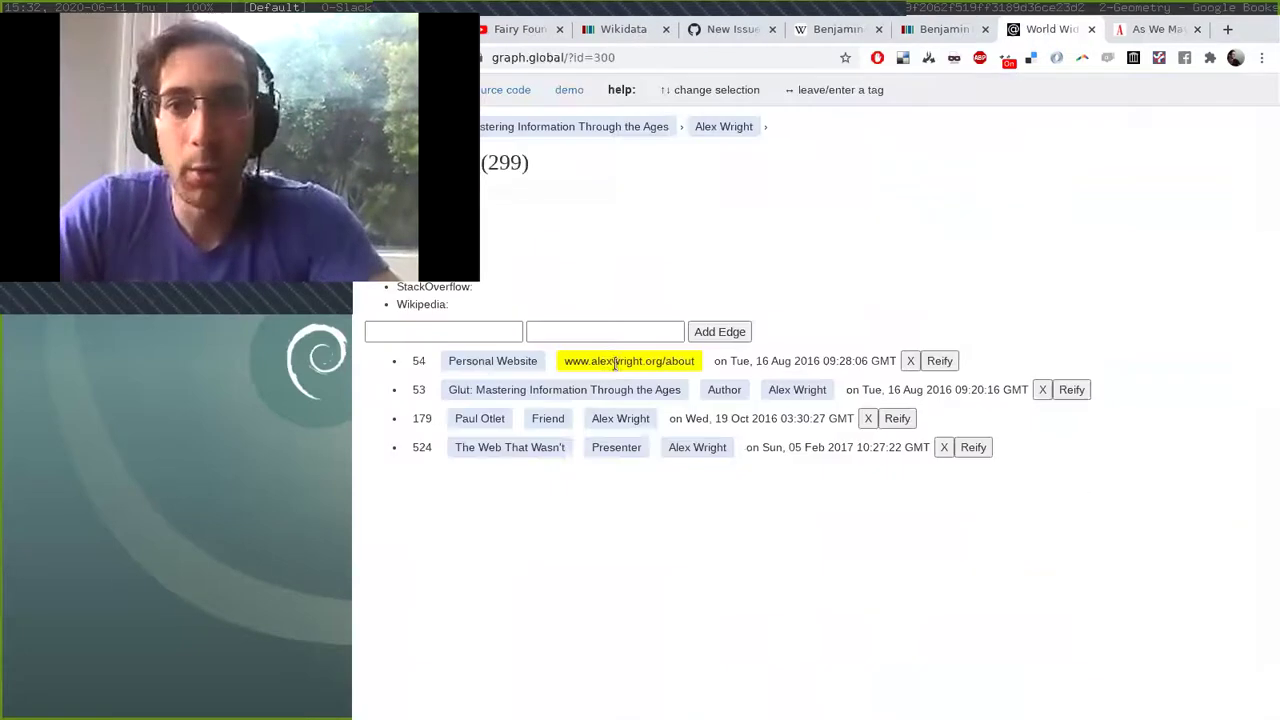
key("ctrl+t")
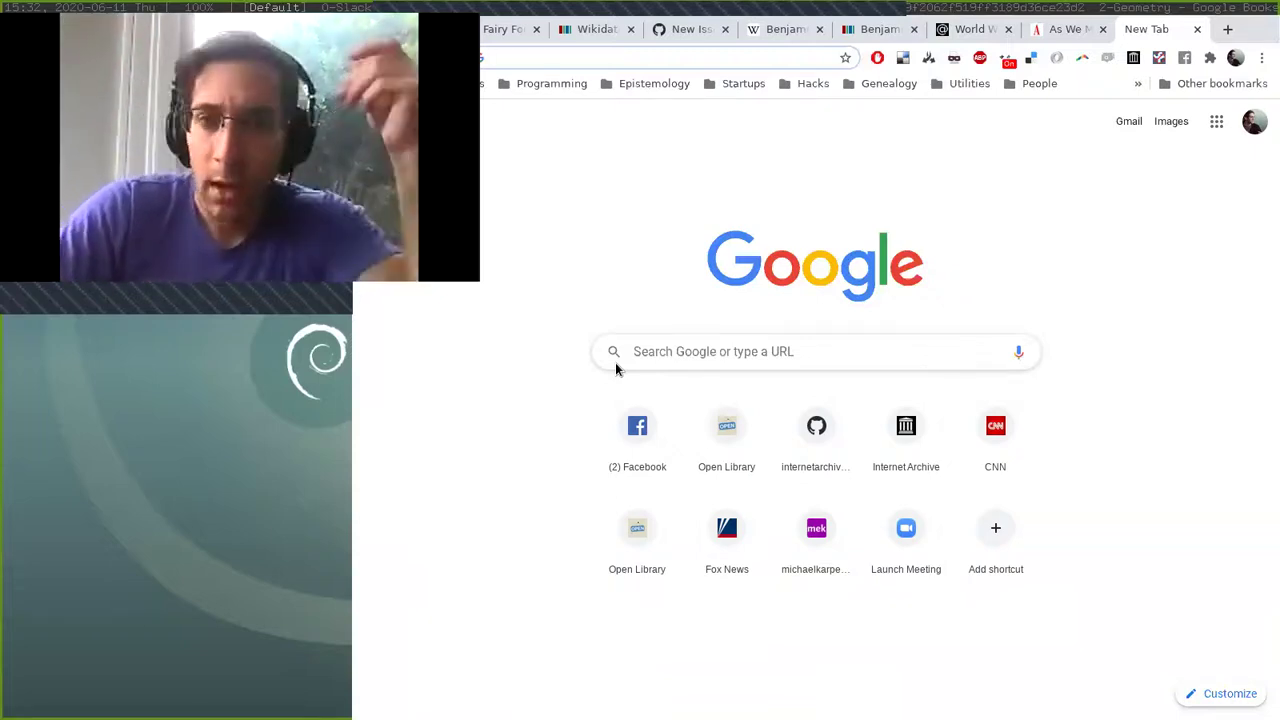
Load mek.fyi and jump to the Essays list on the homepage.
type("mek")
key("Return")
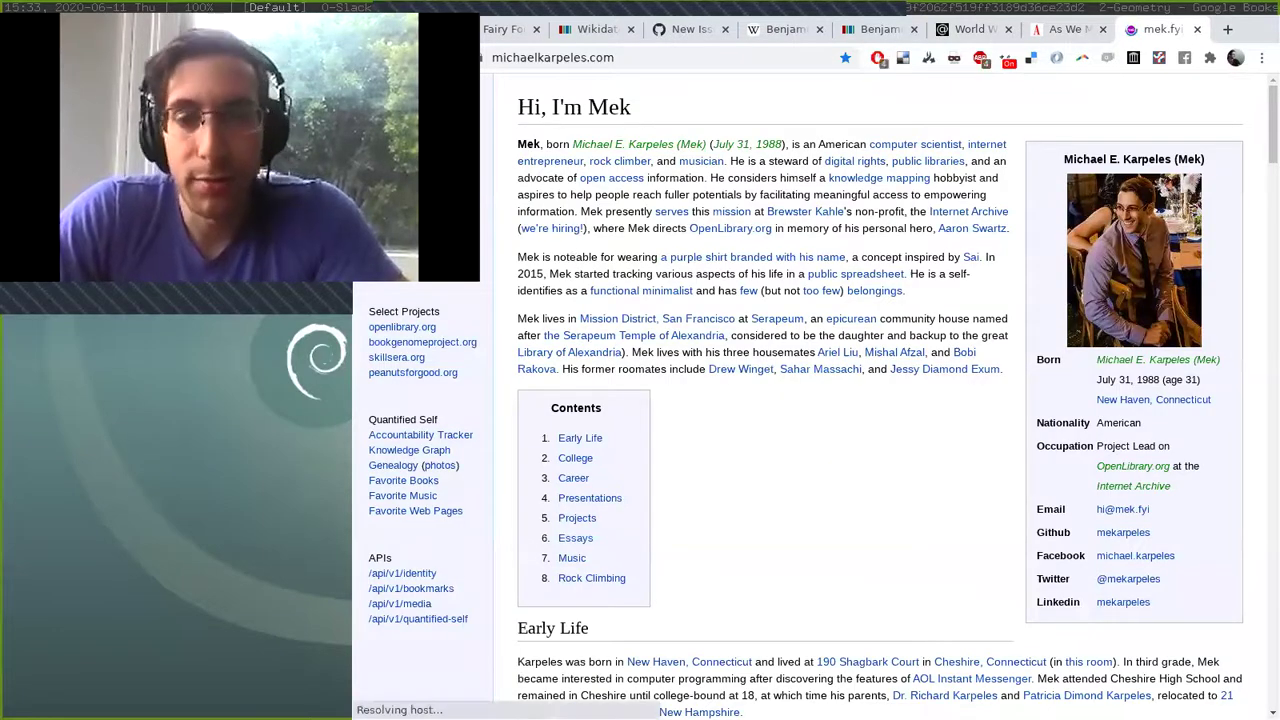
left_click(575, 537)
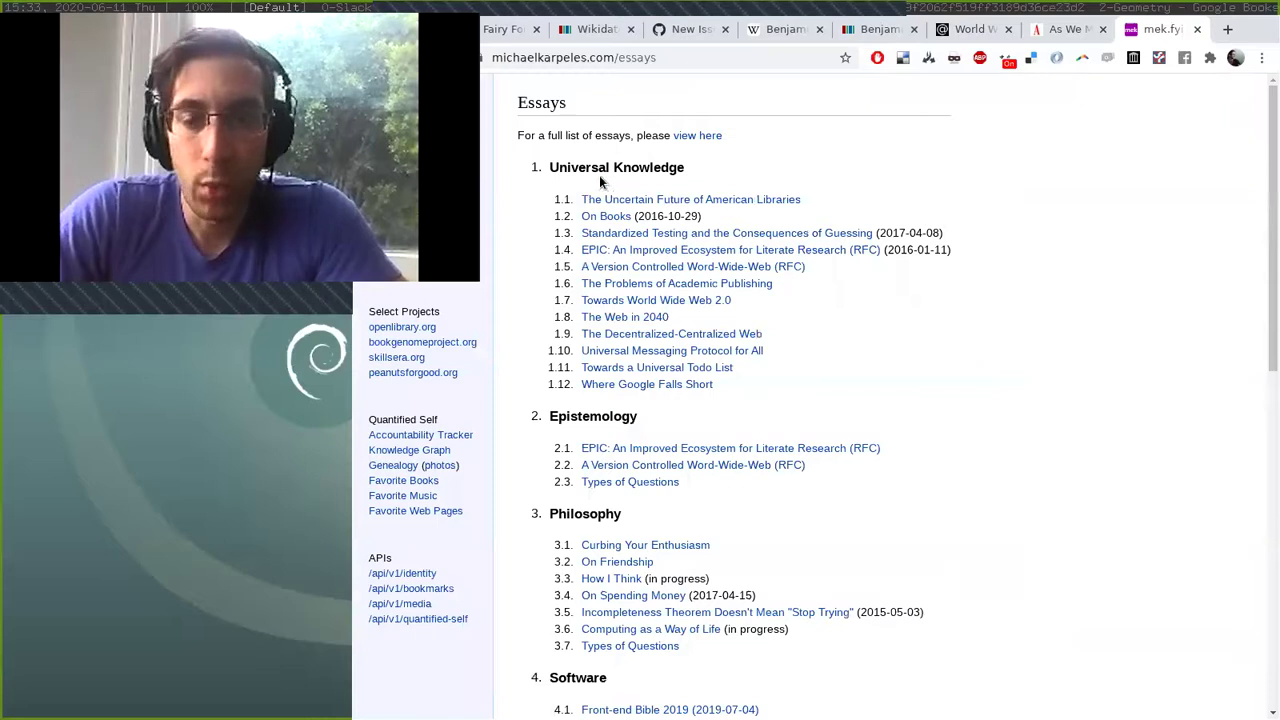
Change the address to michaelkarpeles.com/edit to load the post editor.
key("ctrl+l")
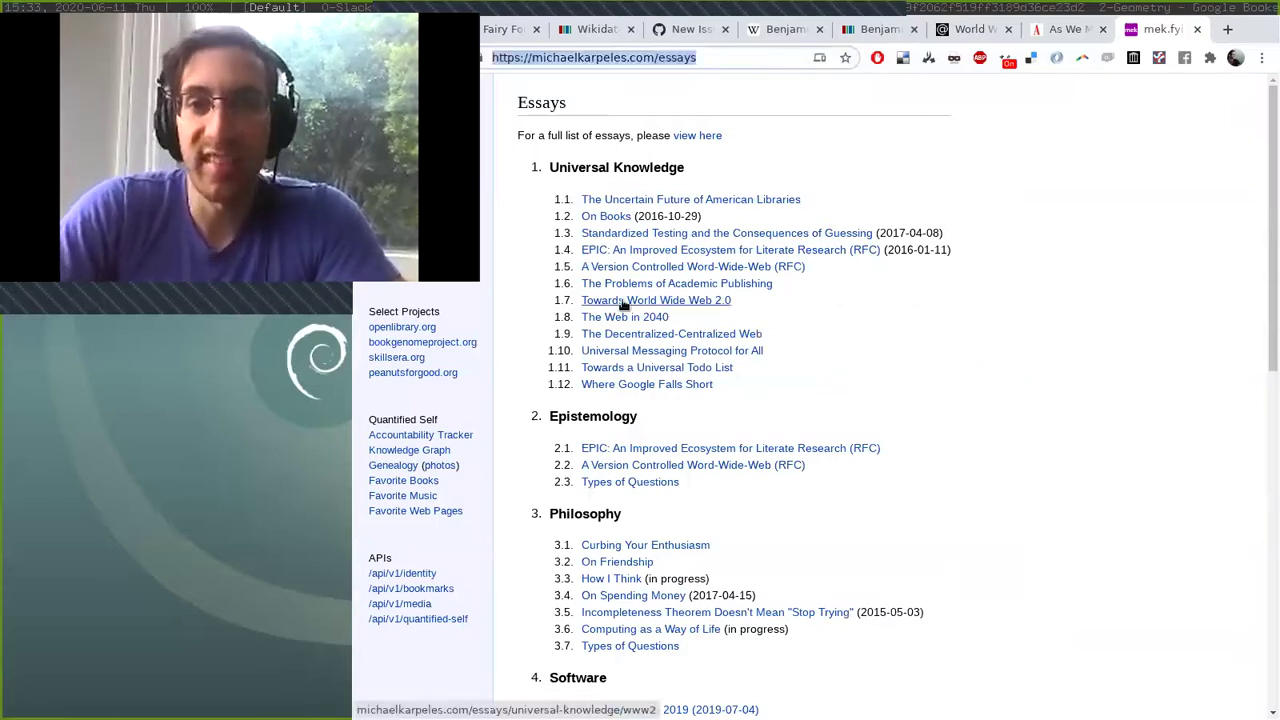
key("End")
key("BackSpace")
key("BackSpace")
key("BackSpace")
key("BackSpace")
key("BackSpace")
key("BackSpace")
type("edit")
key("Return")
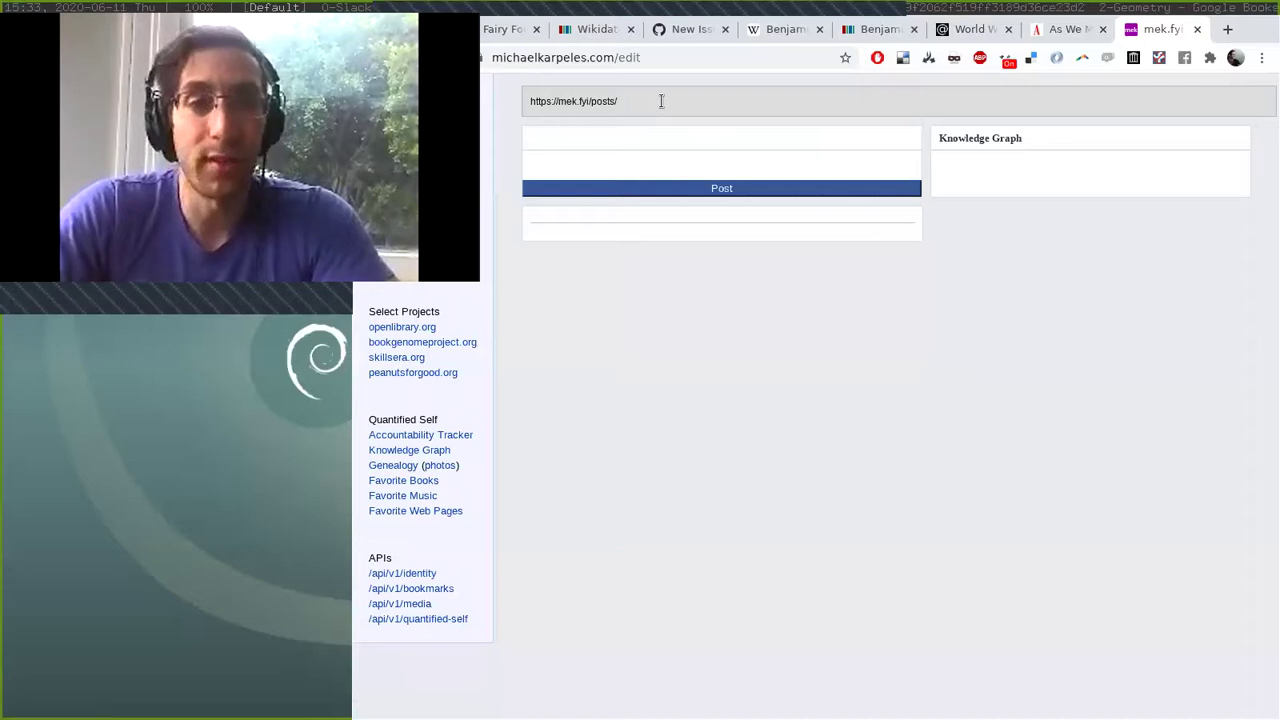
Set the slug to demo-of-graph-global and start the title with the tagged [[503:Demo]] entity.
left_click(661, 101)
type("demo-")
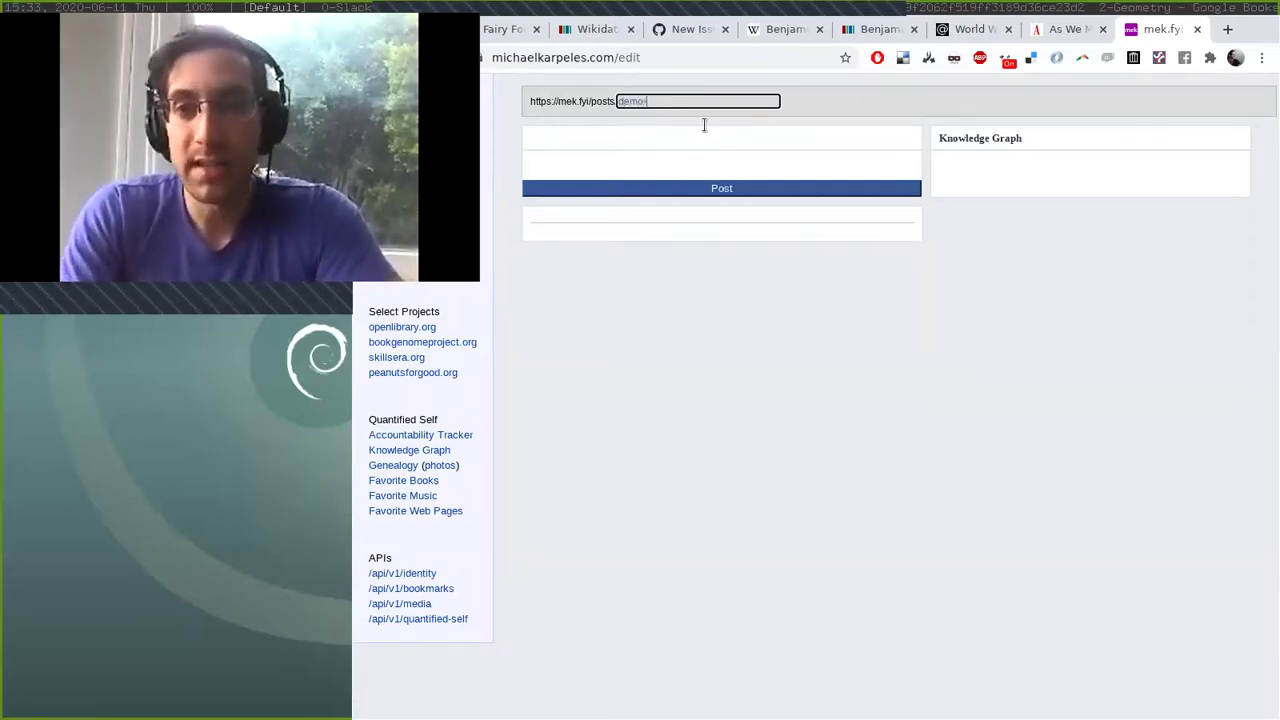
type("of-graph")
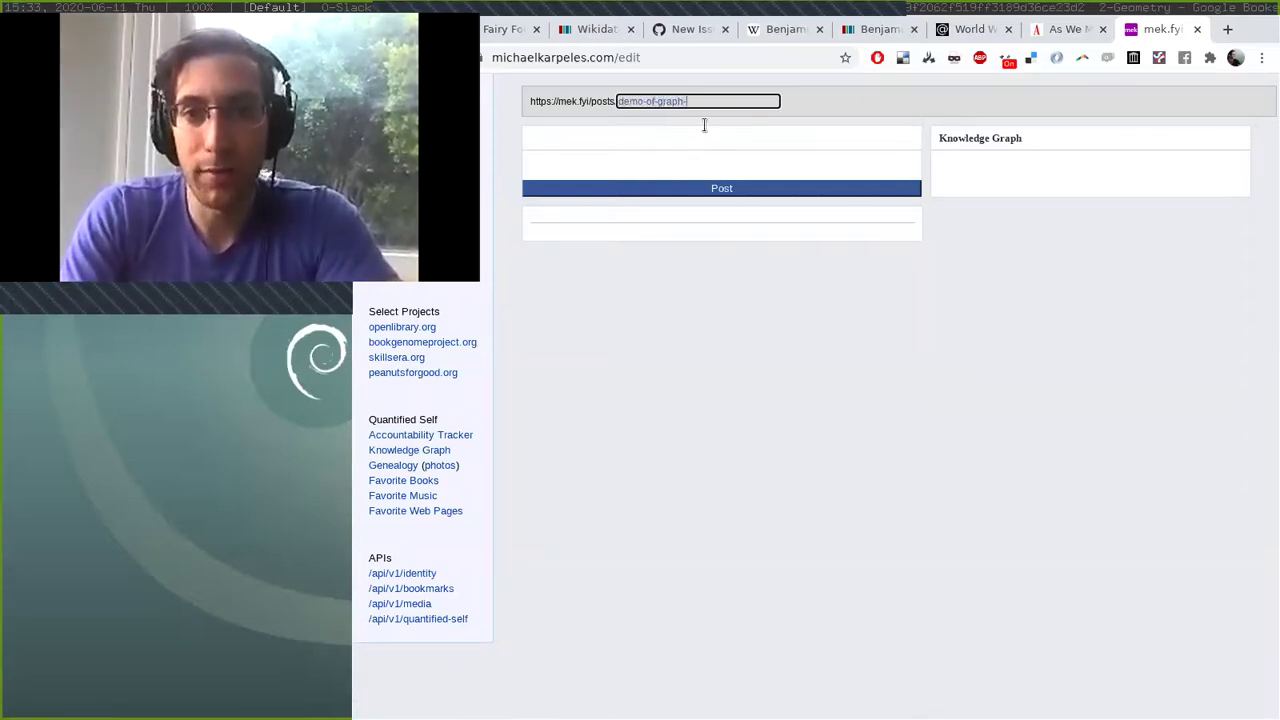
type("-global")
left_click(704, 127)
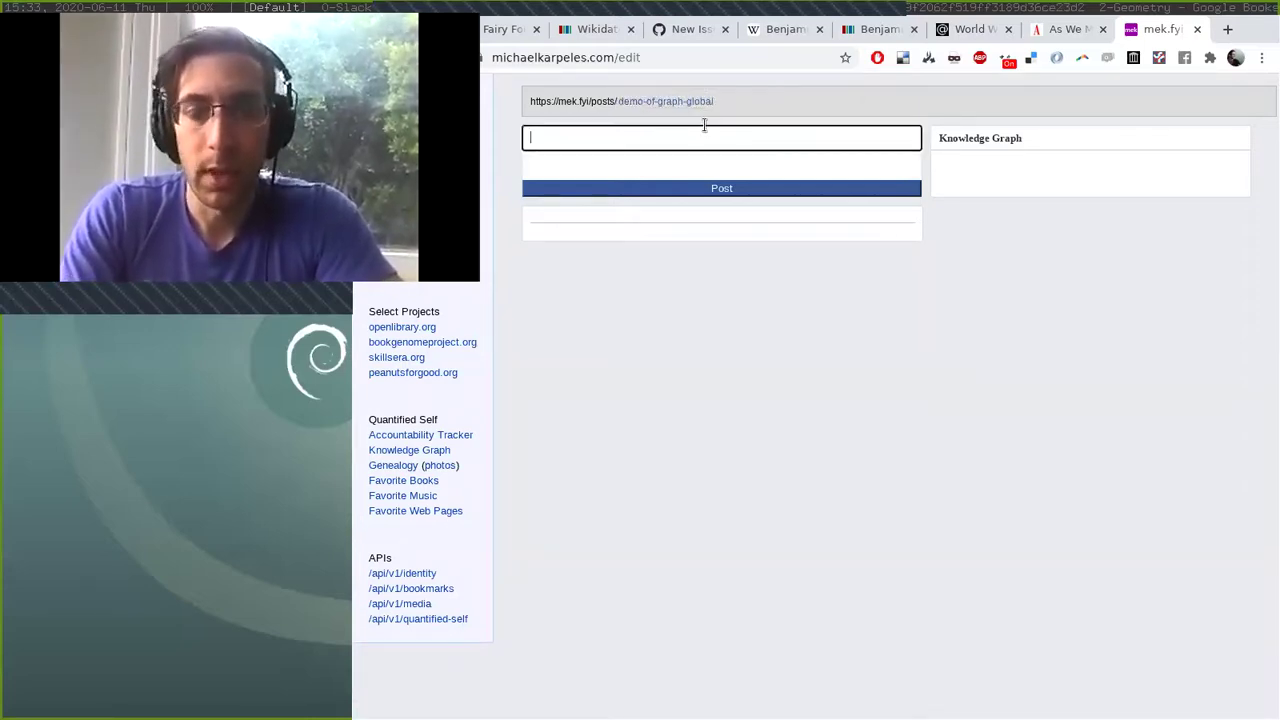
type("Demo")
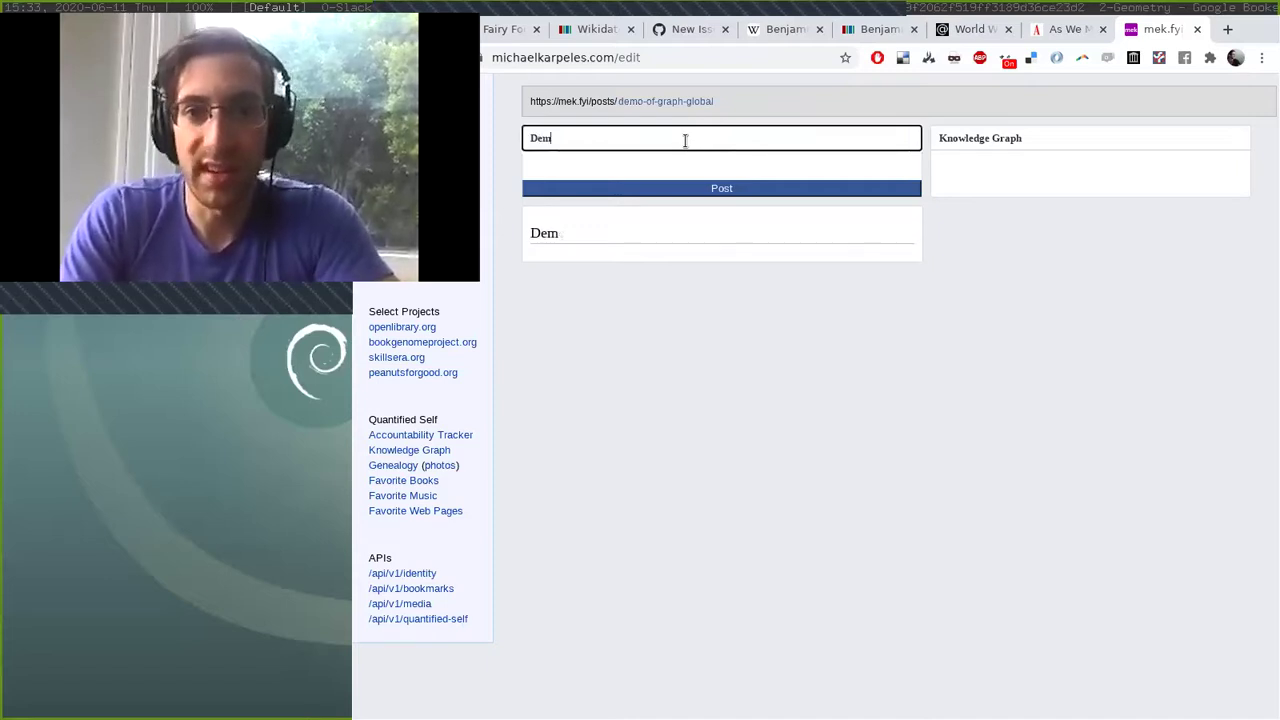
key("BackSpace")
key("BackSpace")
key("BackSpace")
key("BackSpace")
type("@demo")
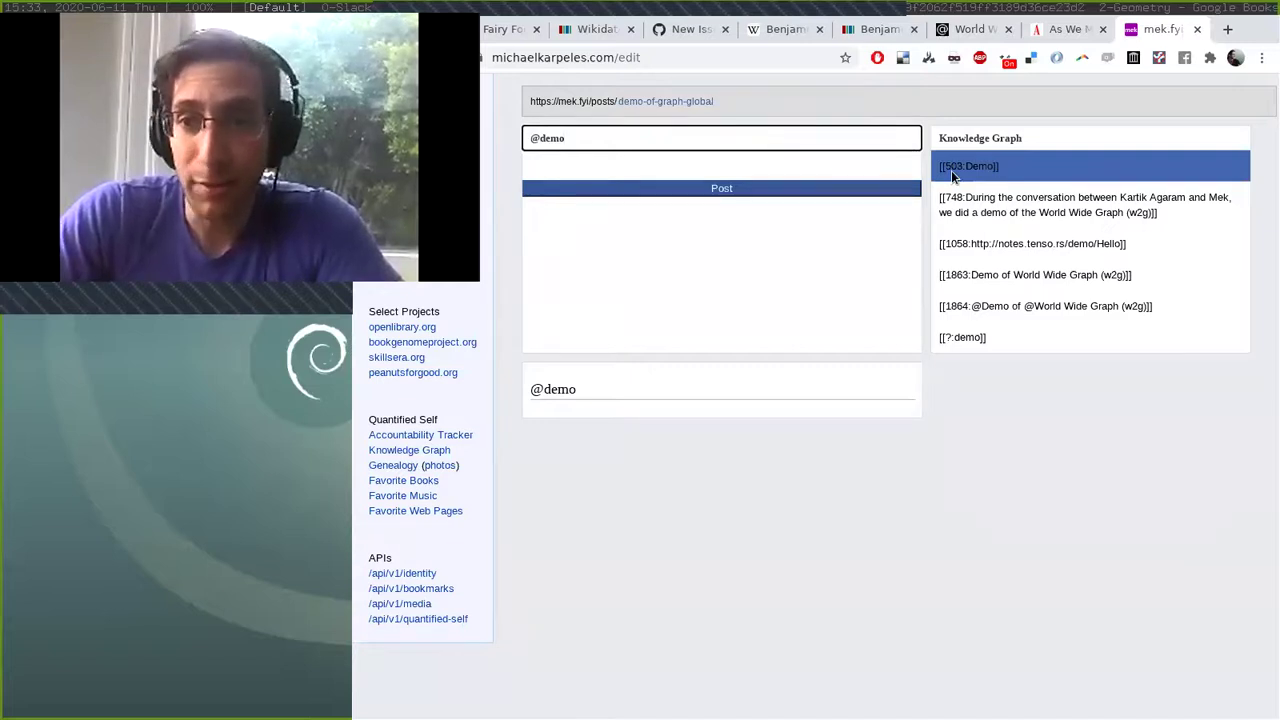
left_click(979, 169)
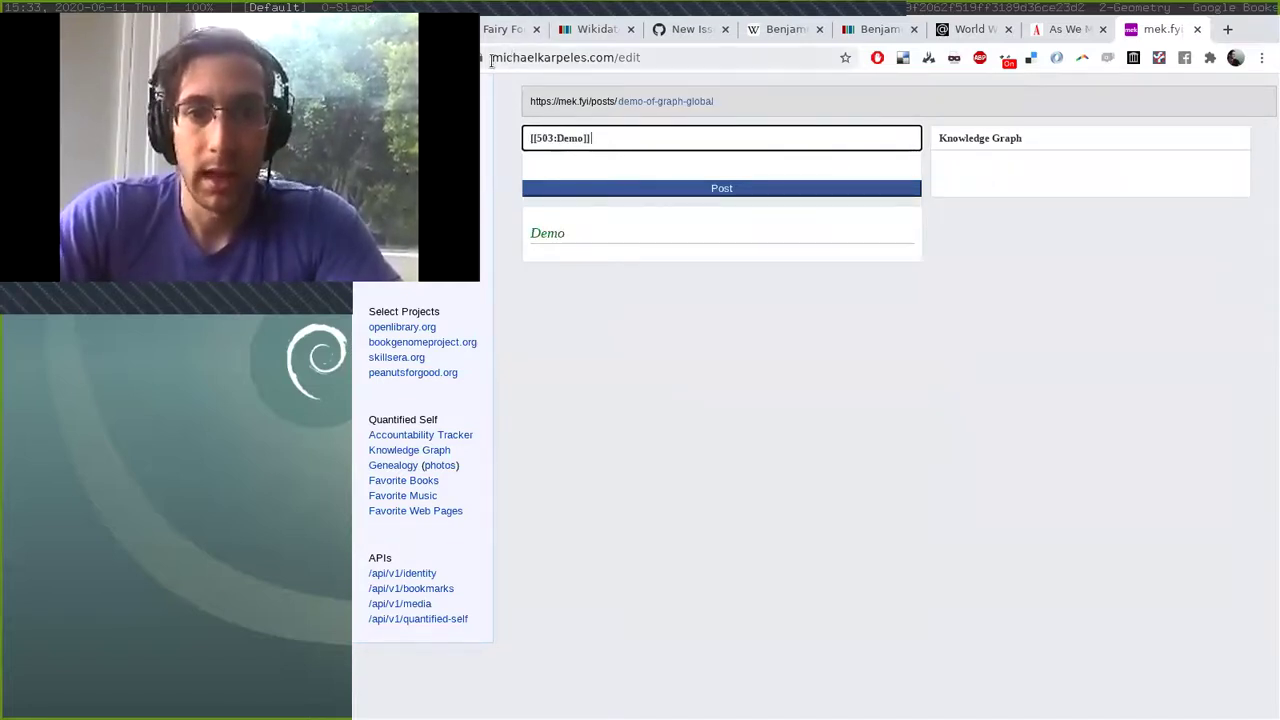
key("alt+Left")
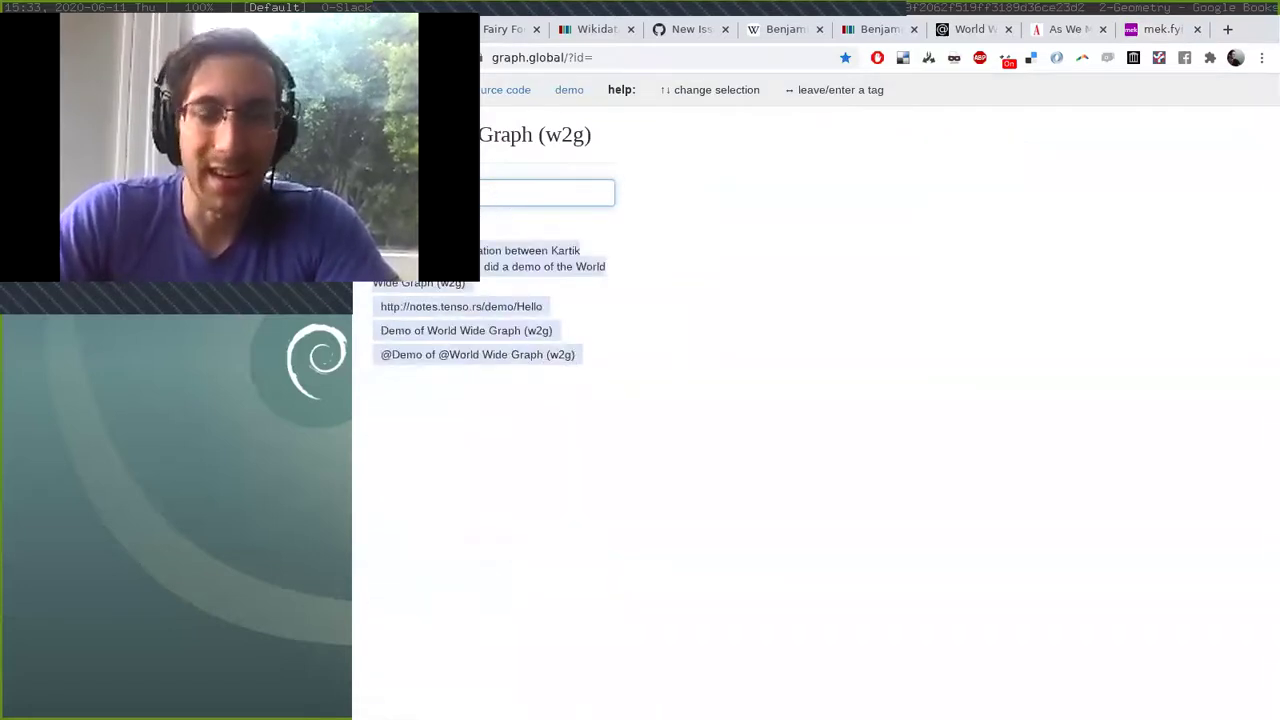
key("Right")
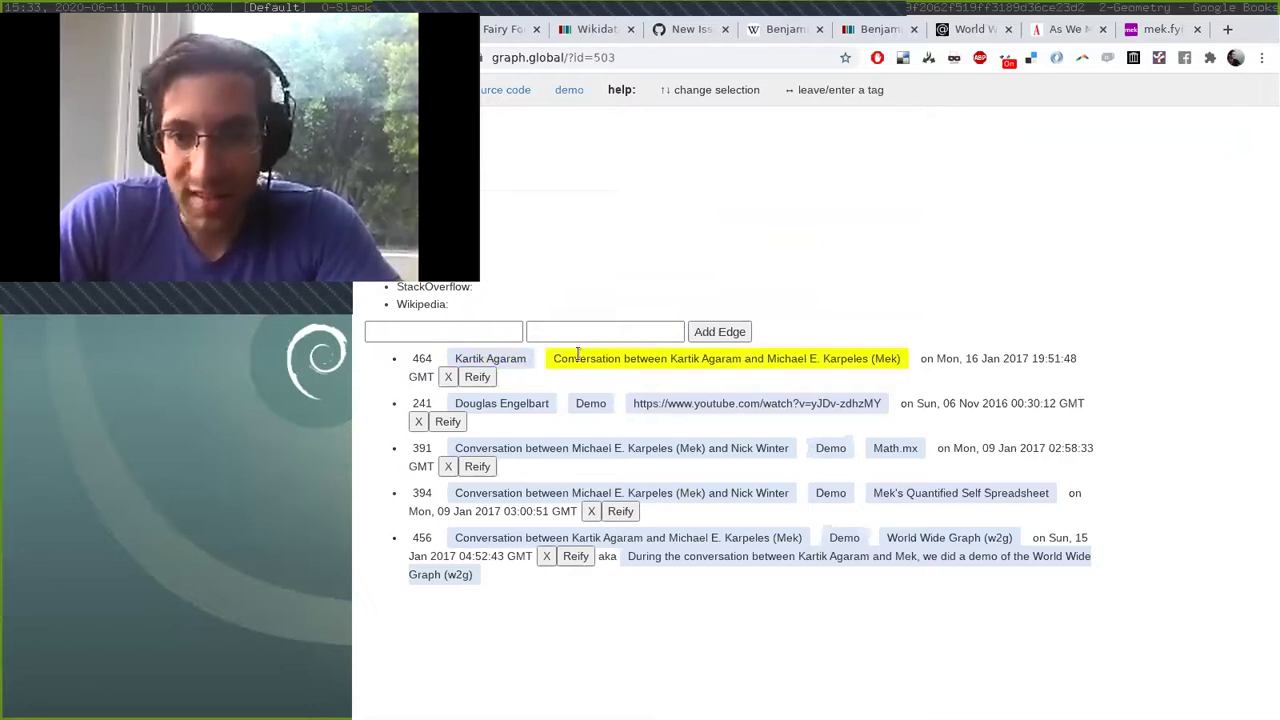
left_click(487, 358)
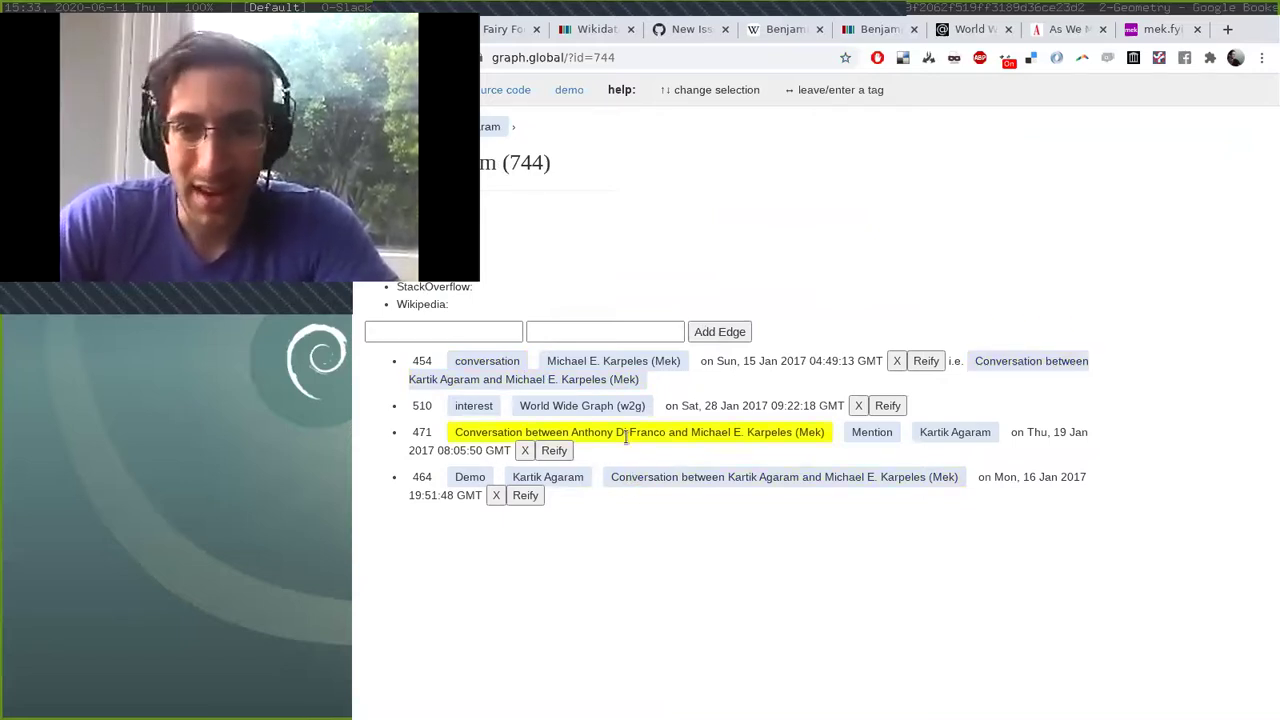
left_click(633, 436)
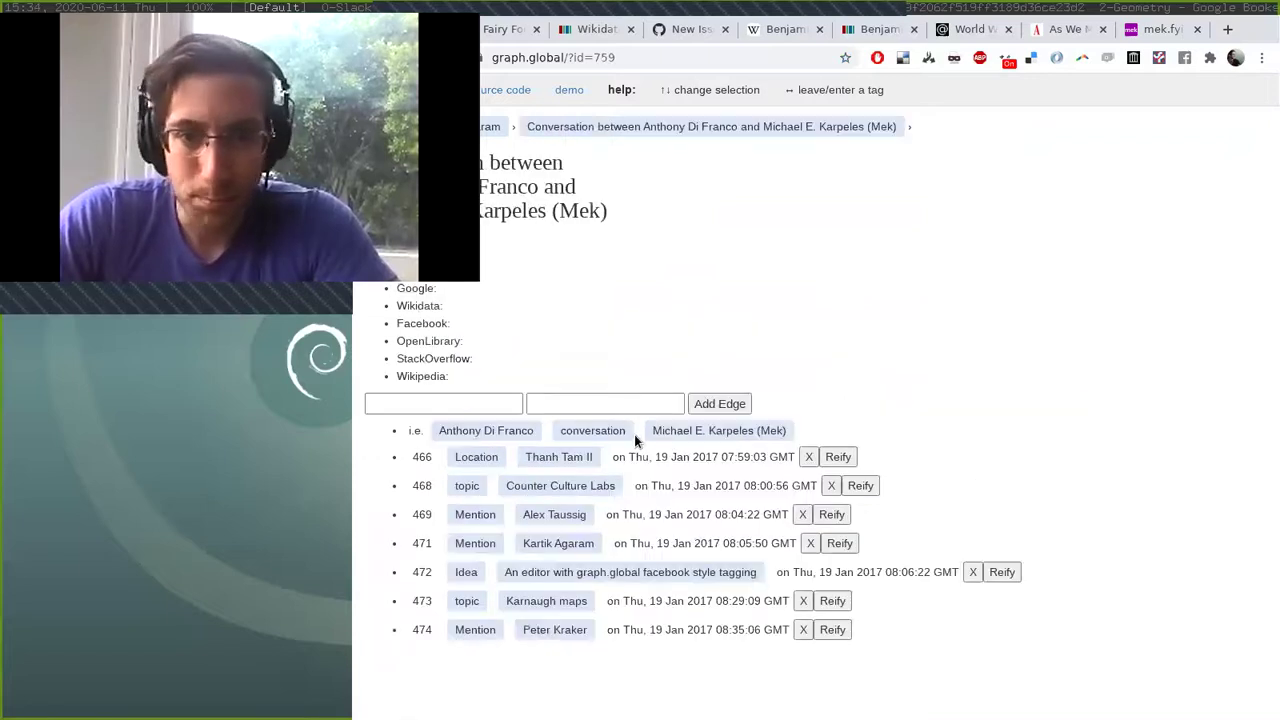
left_click(477, 430)
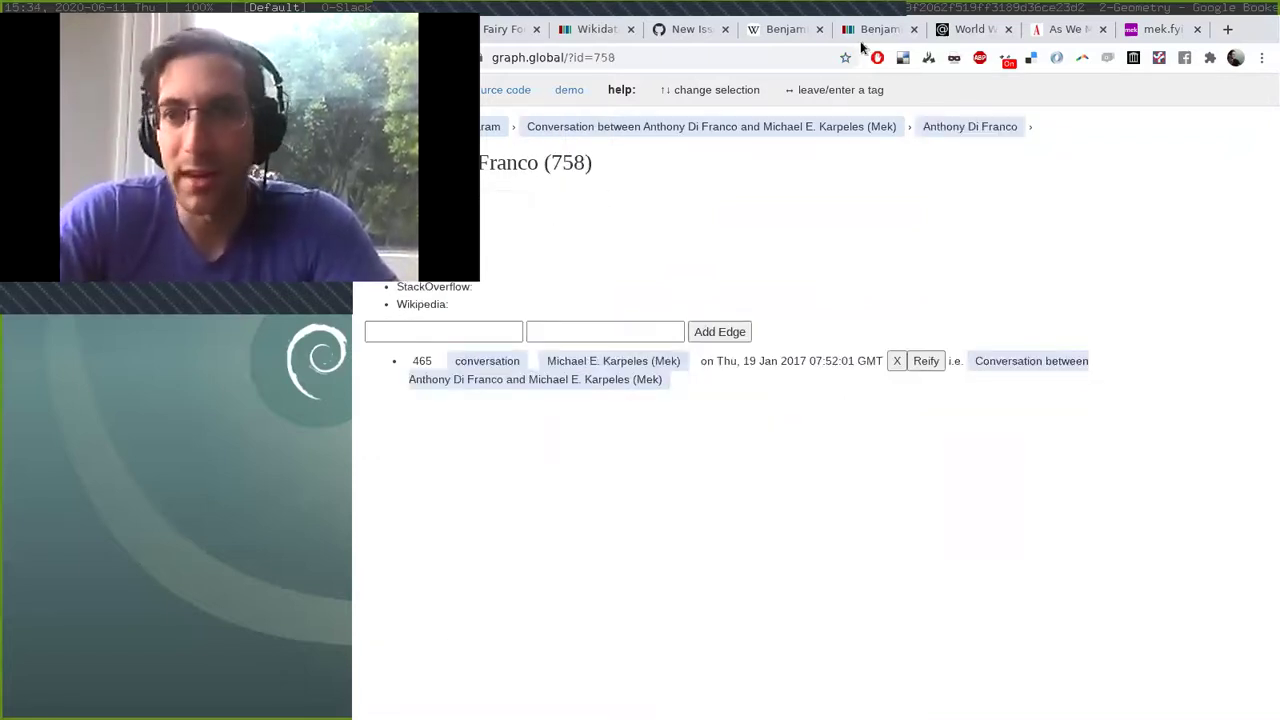
Extend the title to 'Demo of World Wide Graph (w2g)' with World Wide Graph tagged.
left_click(1160, 29)
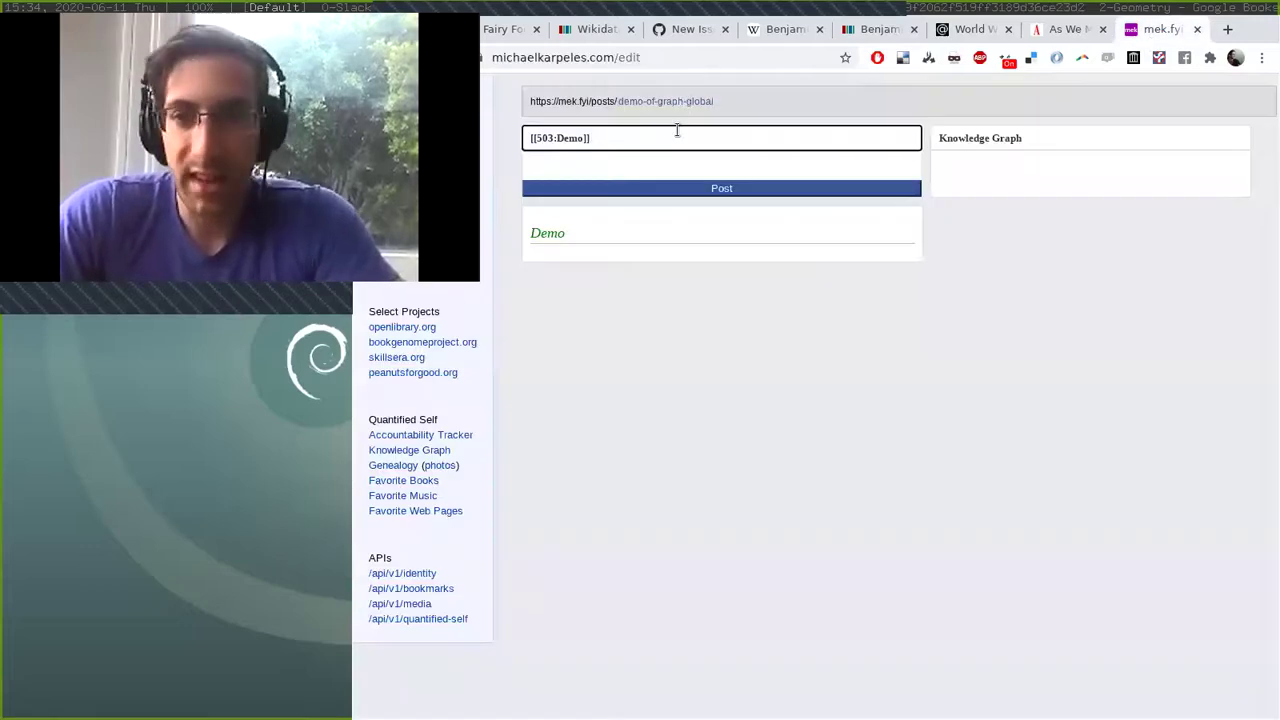
type("of @grap")
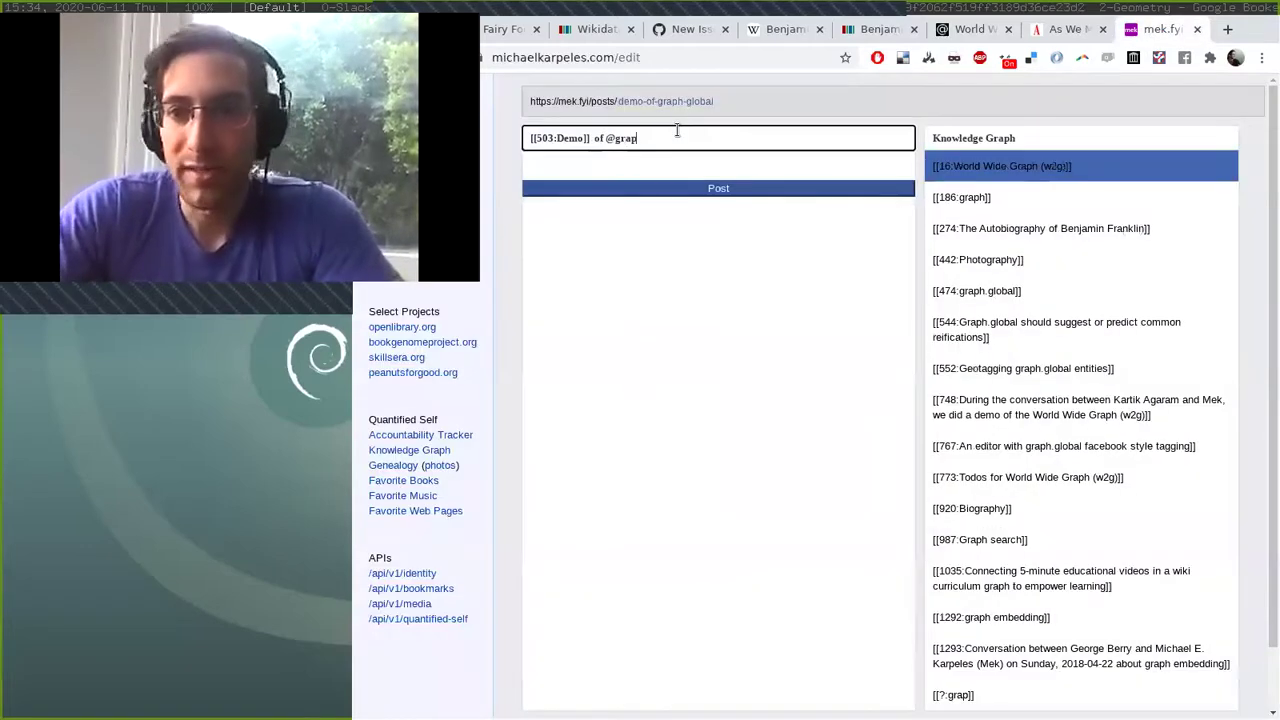
left_click(1007, 178)
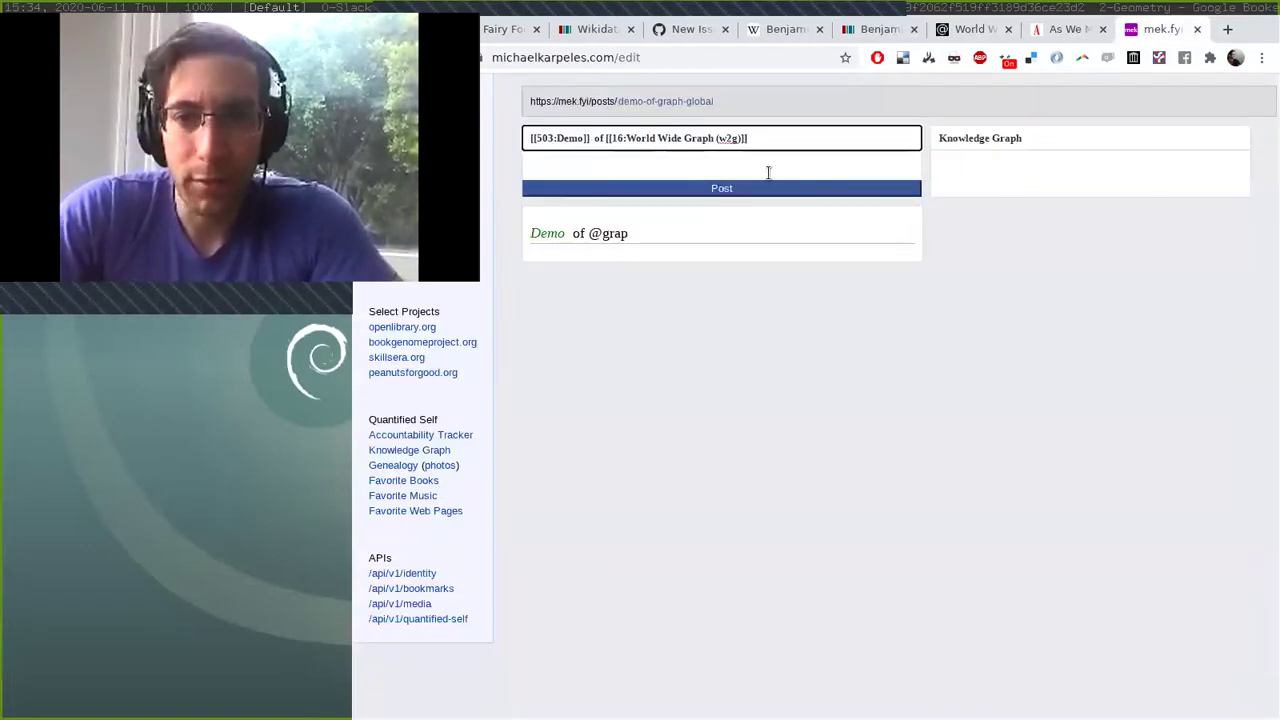
key("Return")
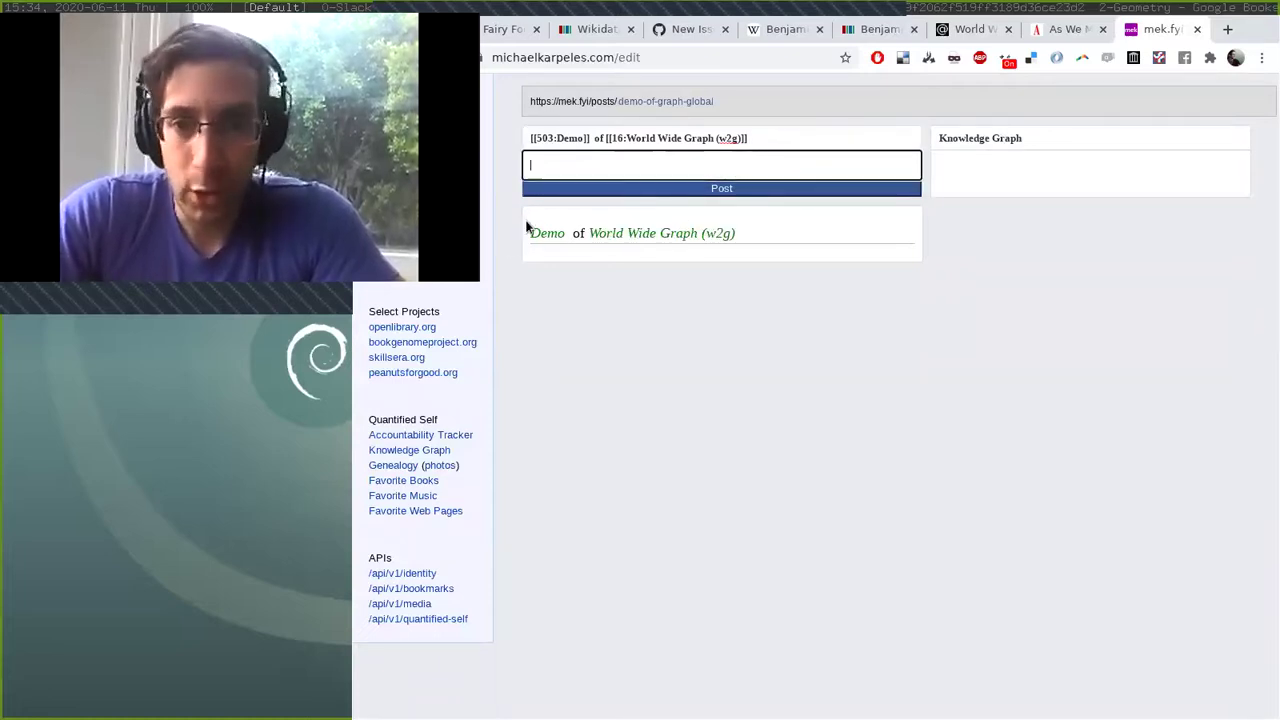
Begin the body with 'Today, I did a Demo video of World Wide Graph', tagging both entities.
left_click_drag(528, 230, 742, 265)
left_click(695, 161)
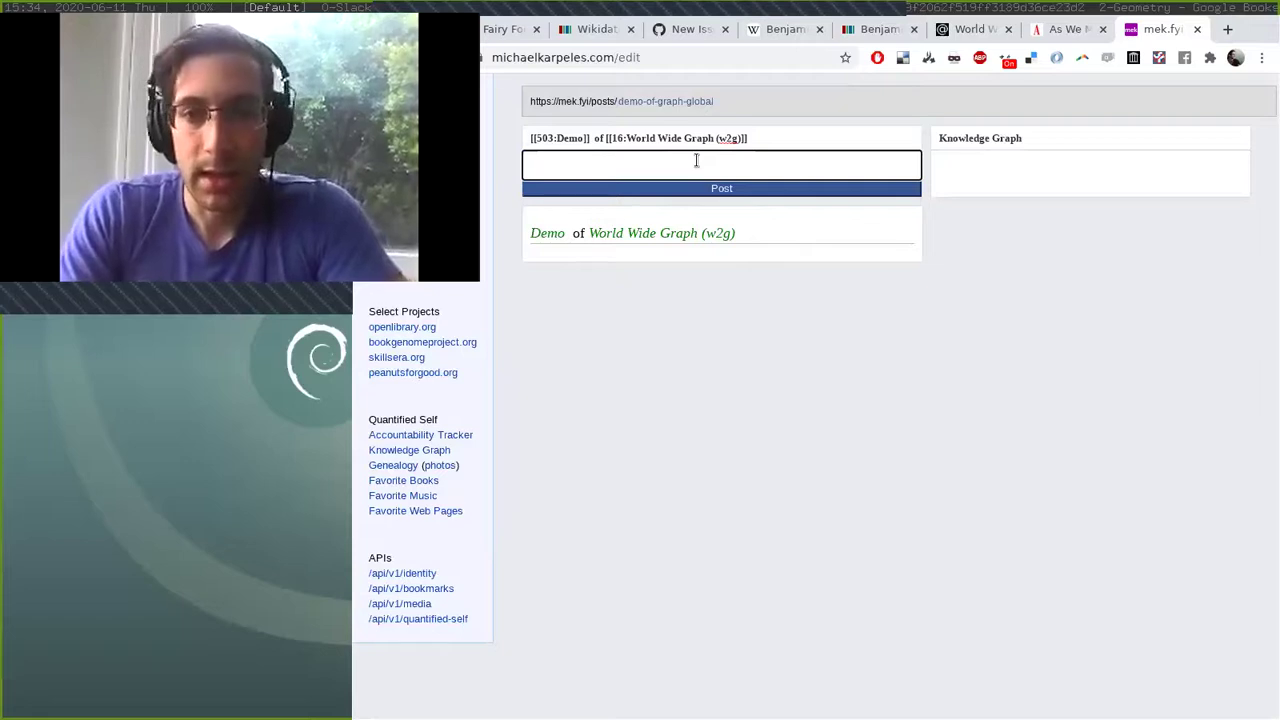
type("Today, I did a @")
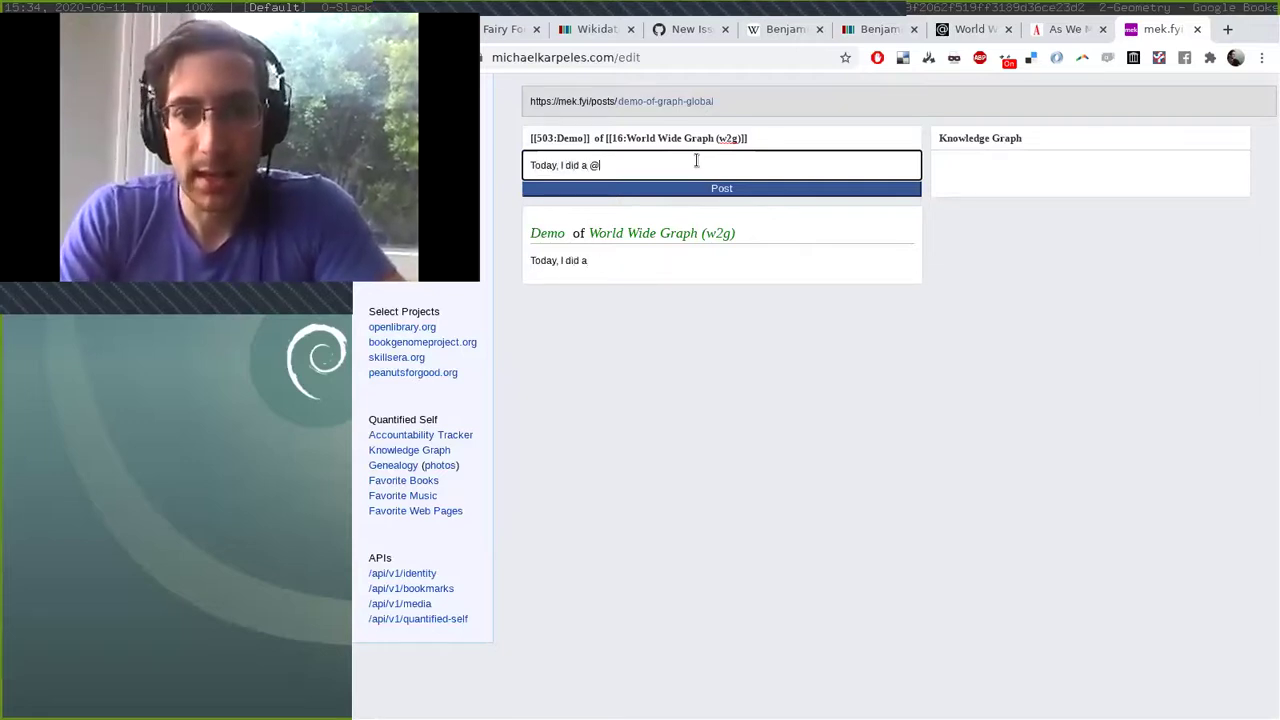
type("demo")
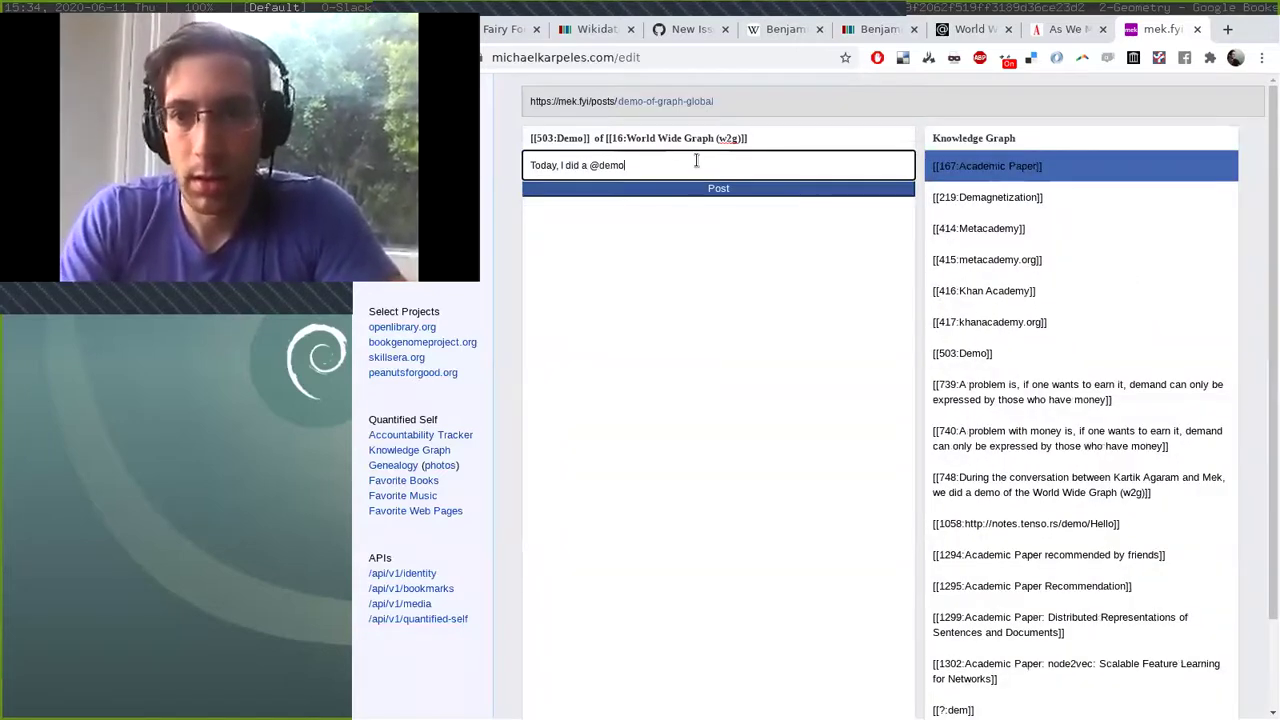
key("BackSpace")
key("Return")
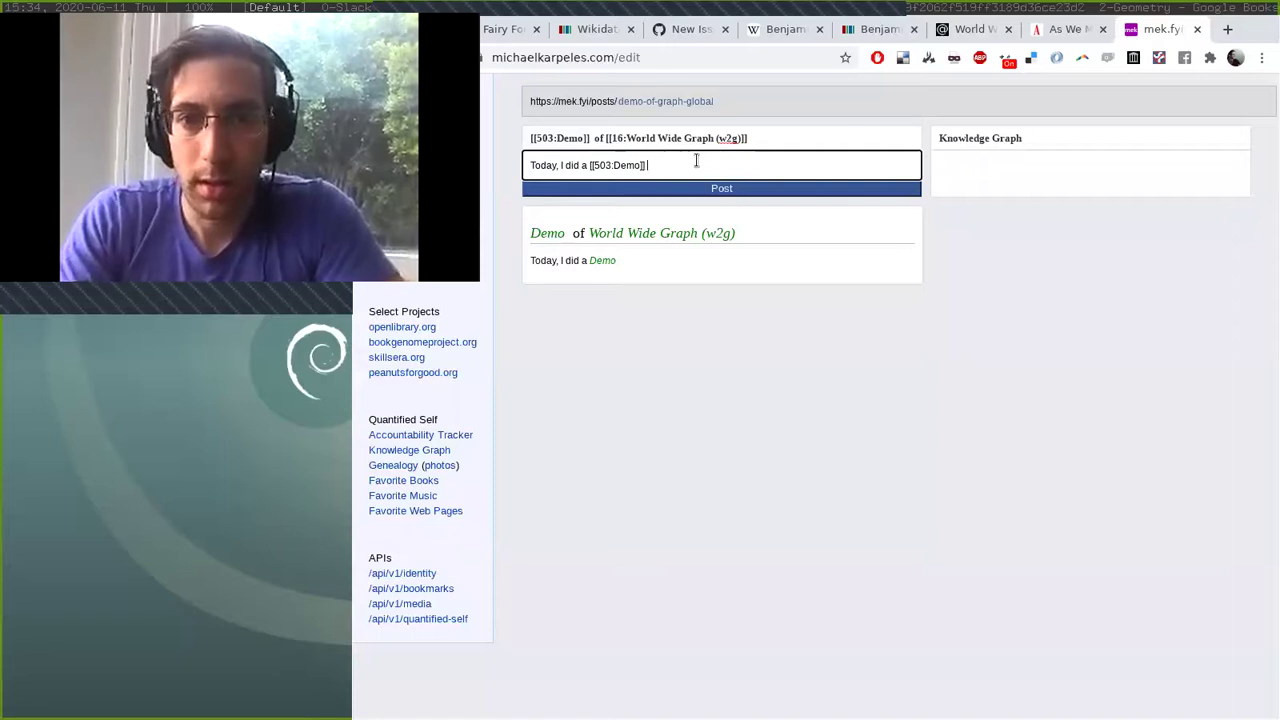
type("video of ")
type("@w")
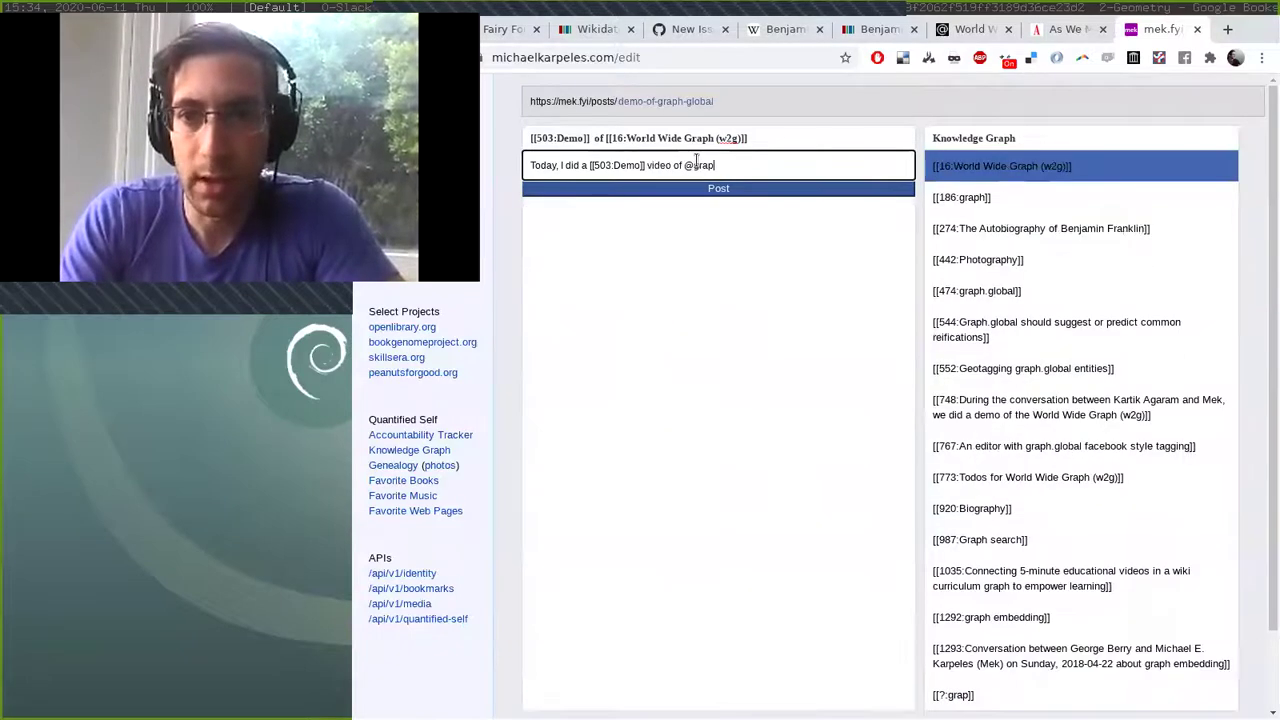
key("Return")
Add '. We talked about Notion' with Notion as a tagged entity.
type(". ")
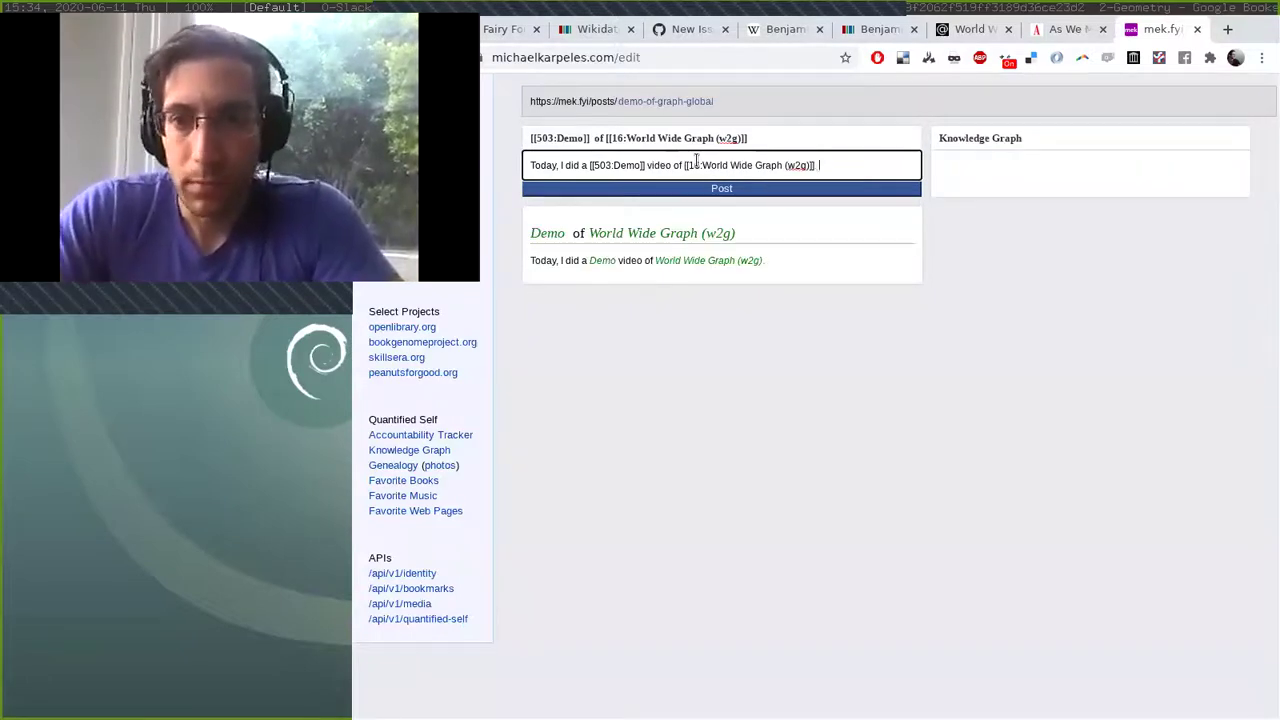
type("We talked about ")
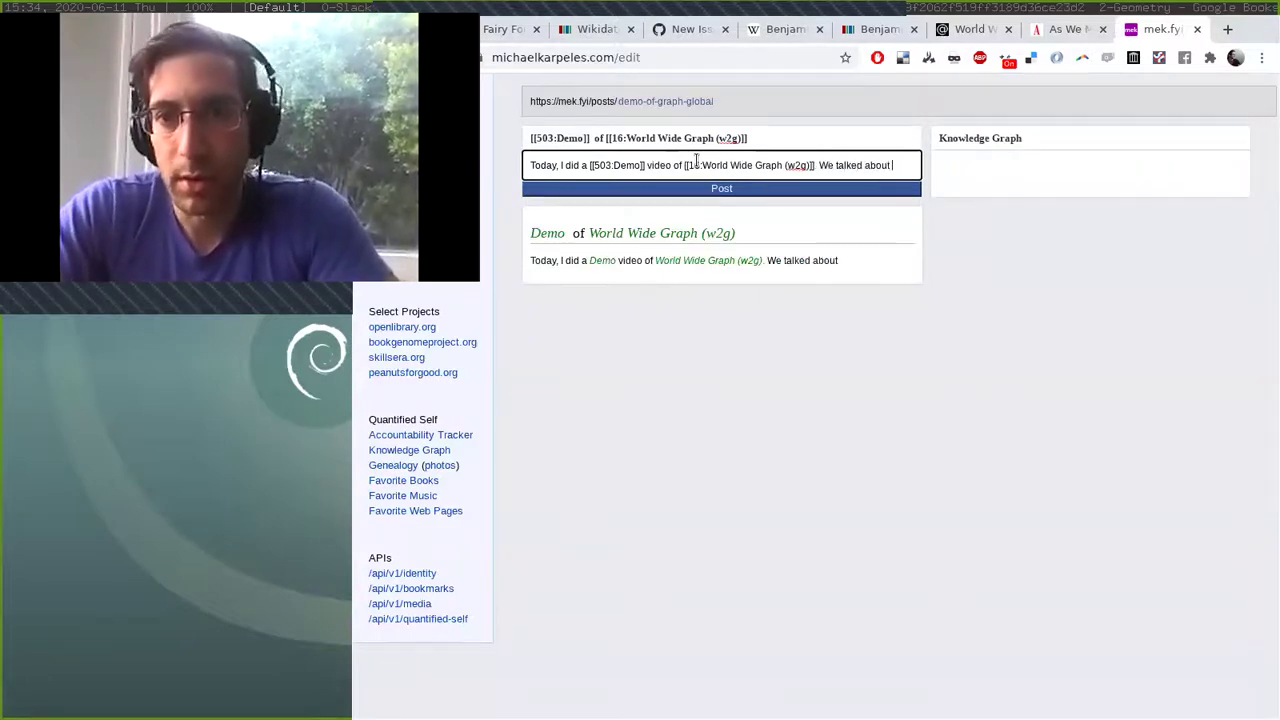
type("@notion")
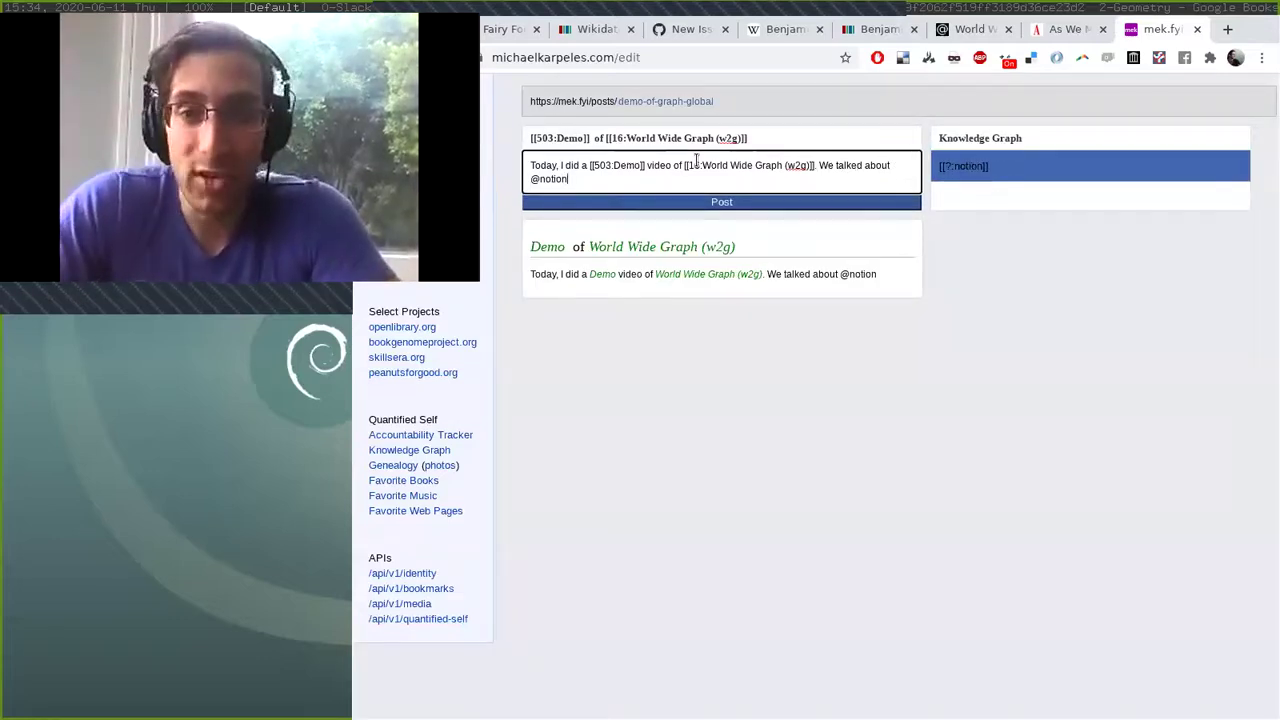
key("BackSpace")
key("BackSpace")
key("BackSpace")
key("BackSpace")
key("BackSpace")
key("BackSpace")
type("Notion")
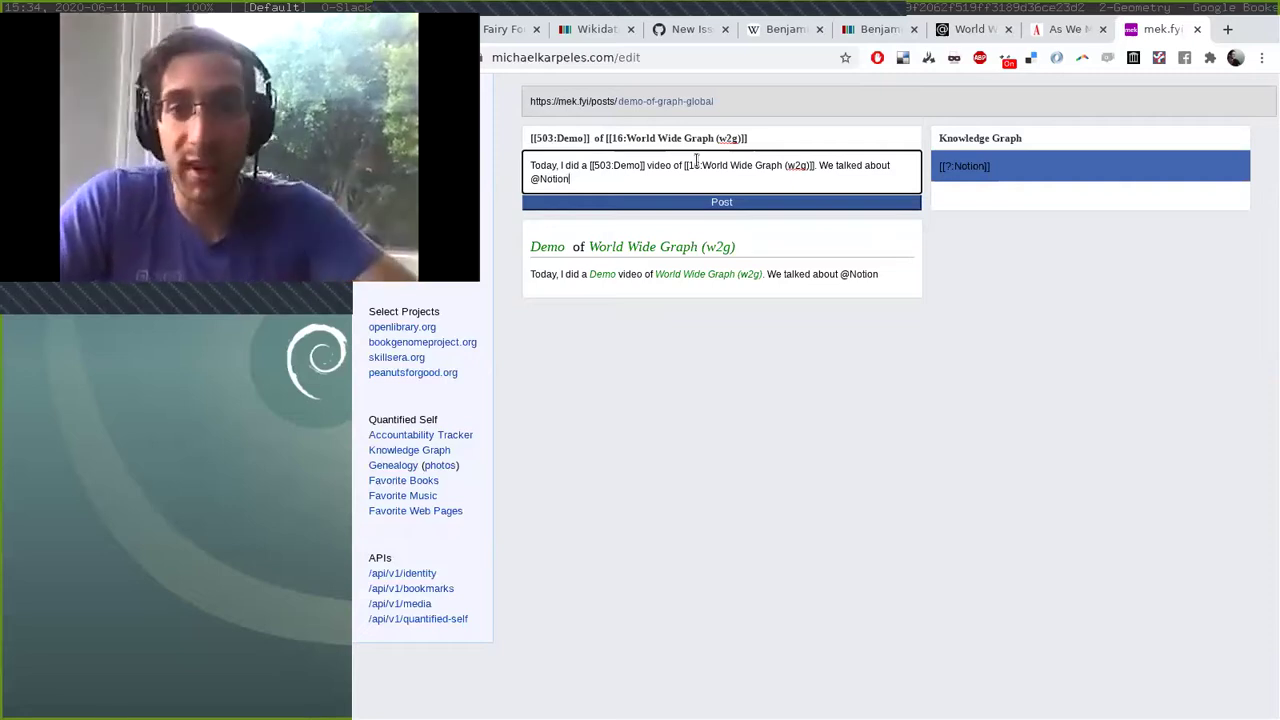
key("Return")
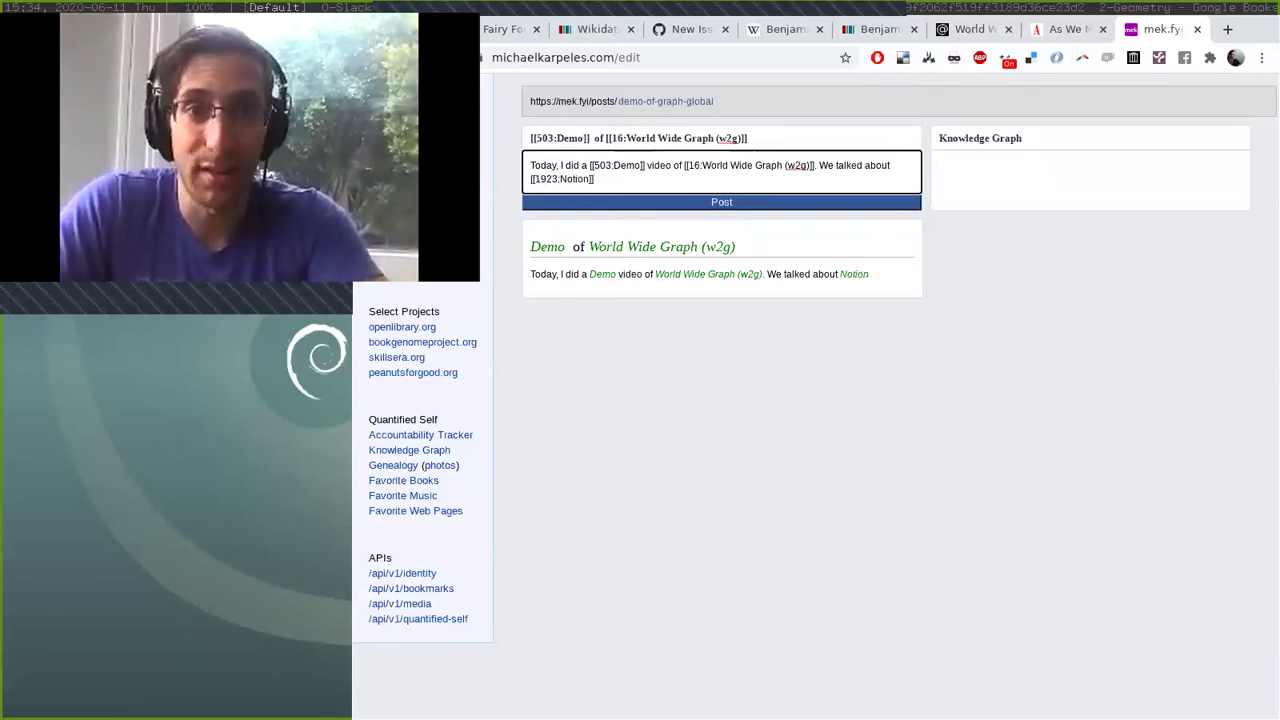
key("ctrl+1")
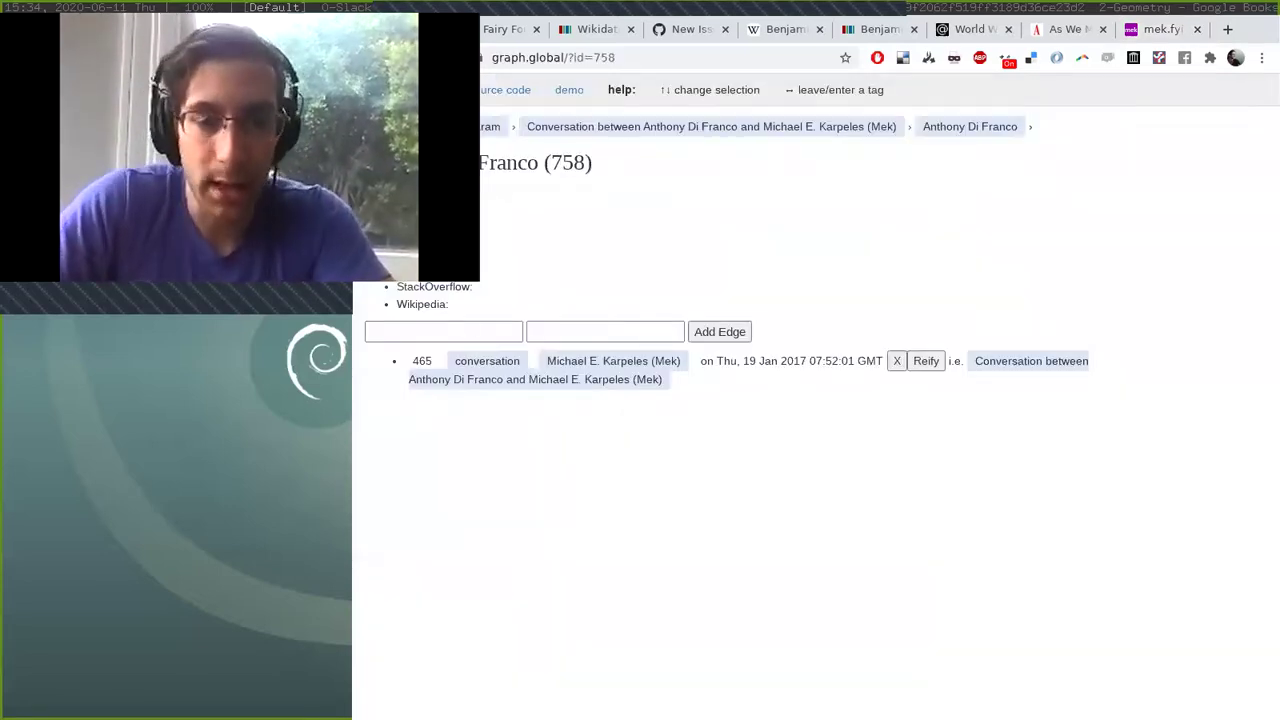
View the new Notion entity (1923) in graph.global, then return to the w2g start page.
left_click(510, 126)
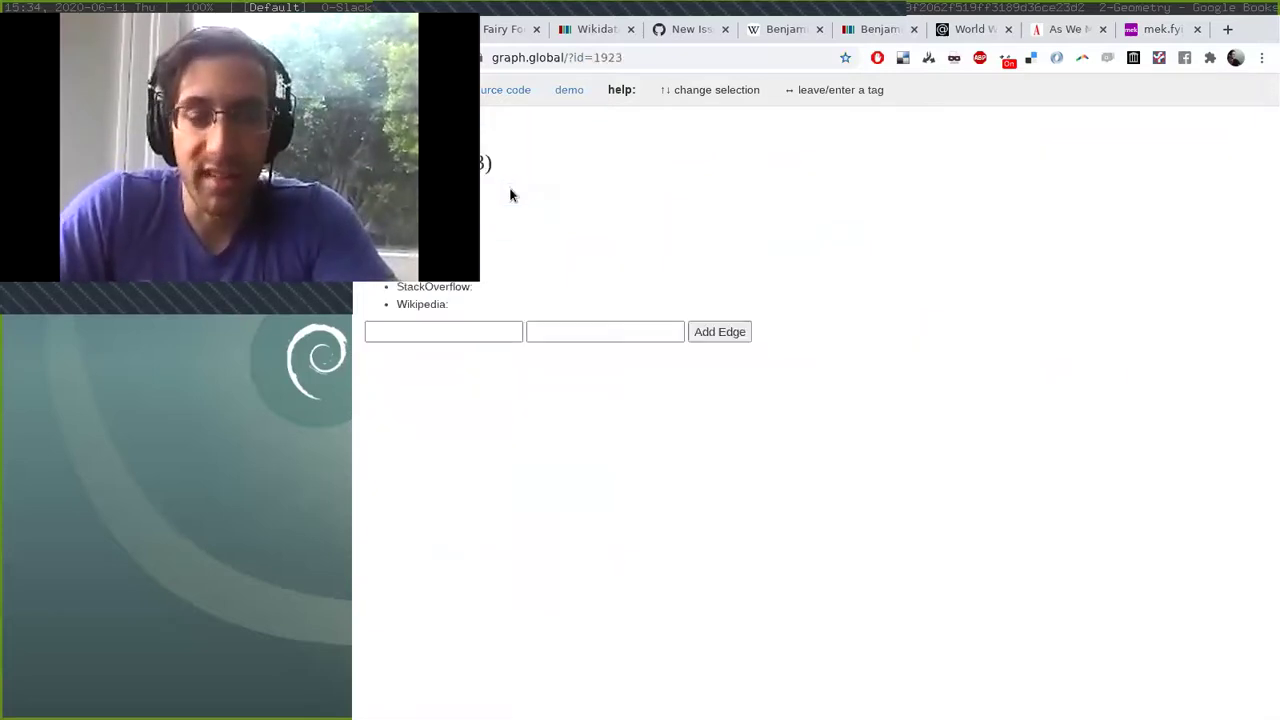
key("Left")
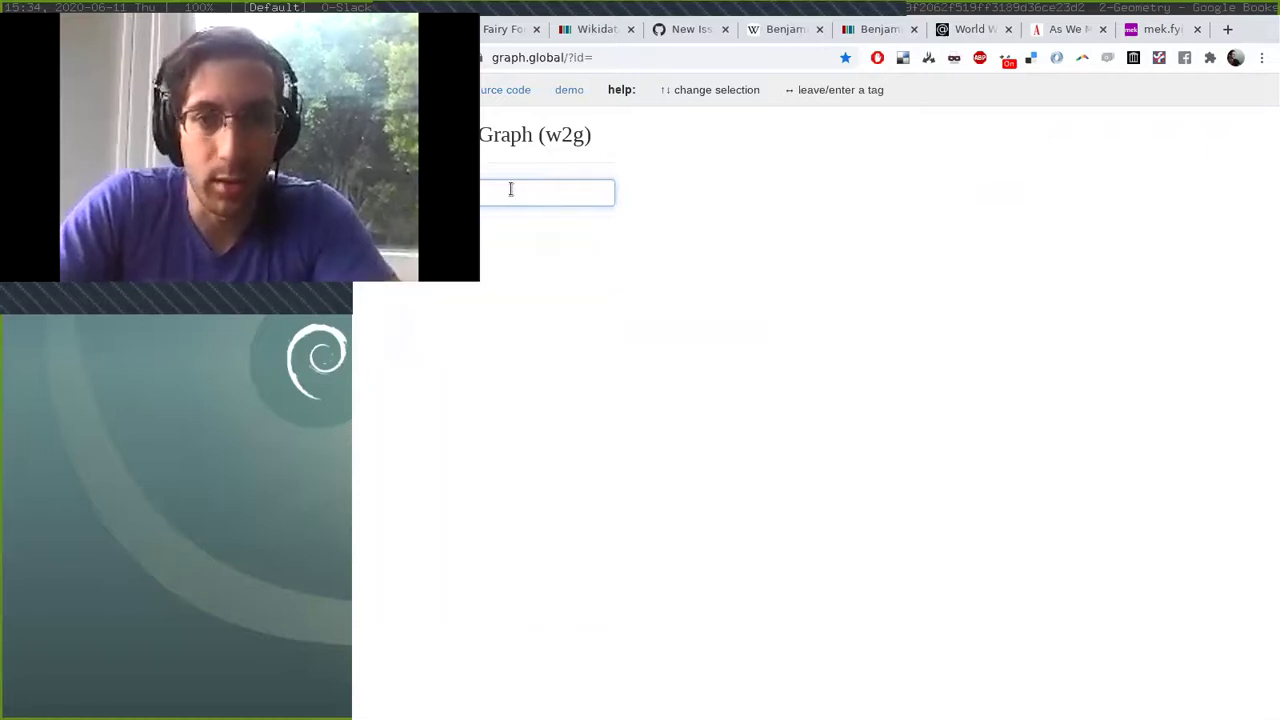
Search Google for Notion's founder and add that person to graph.global as entity 1924.
key("ctrl+t")
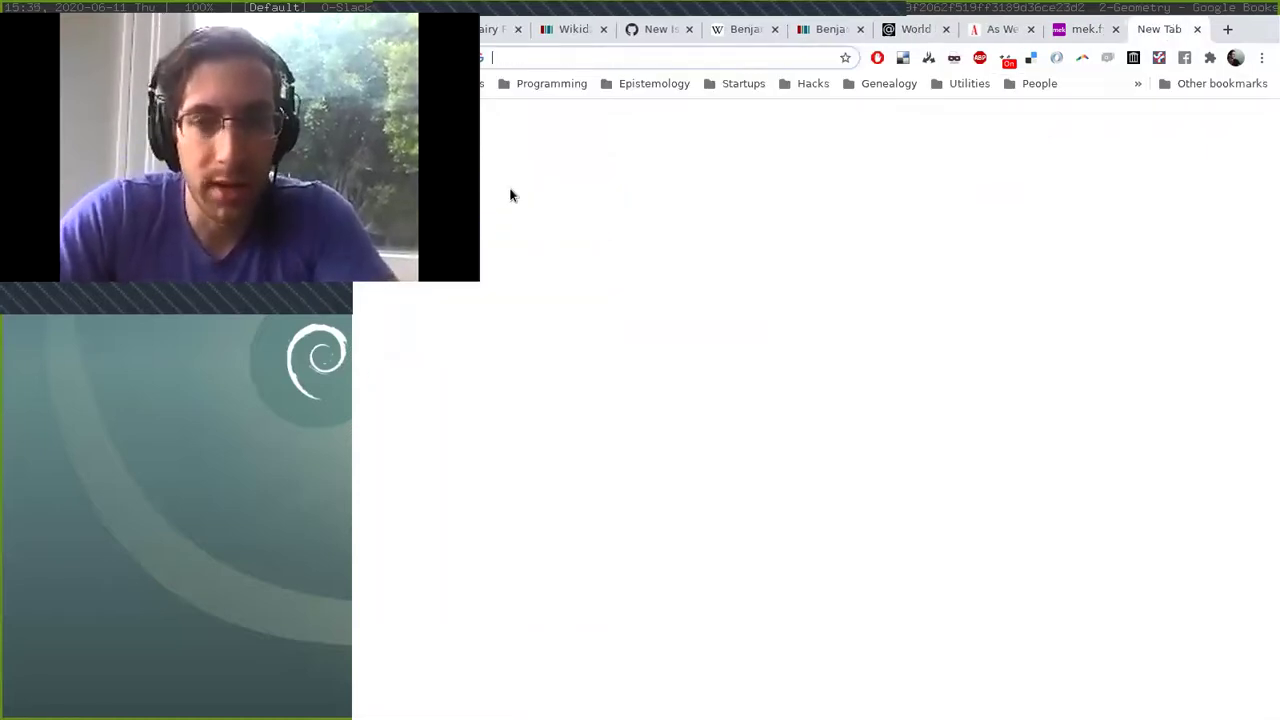
type("notion iva")
key("BackSpace")
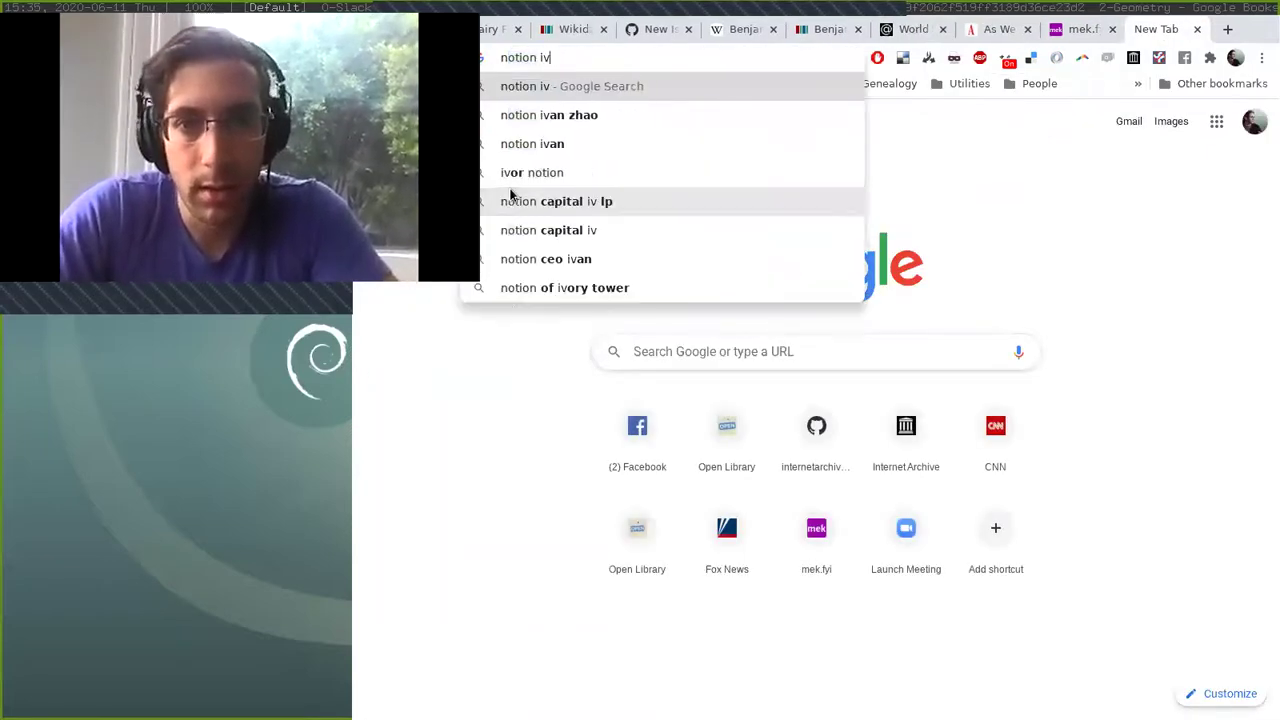
key("Down")
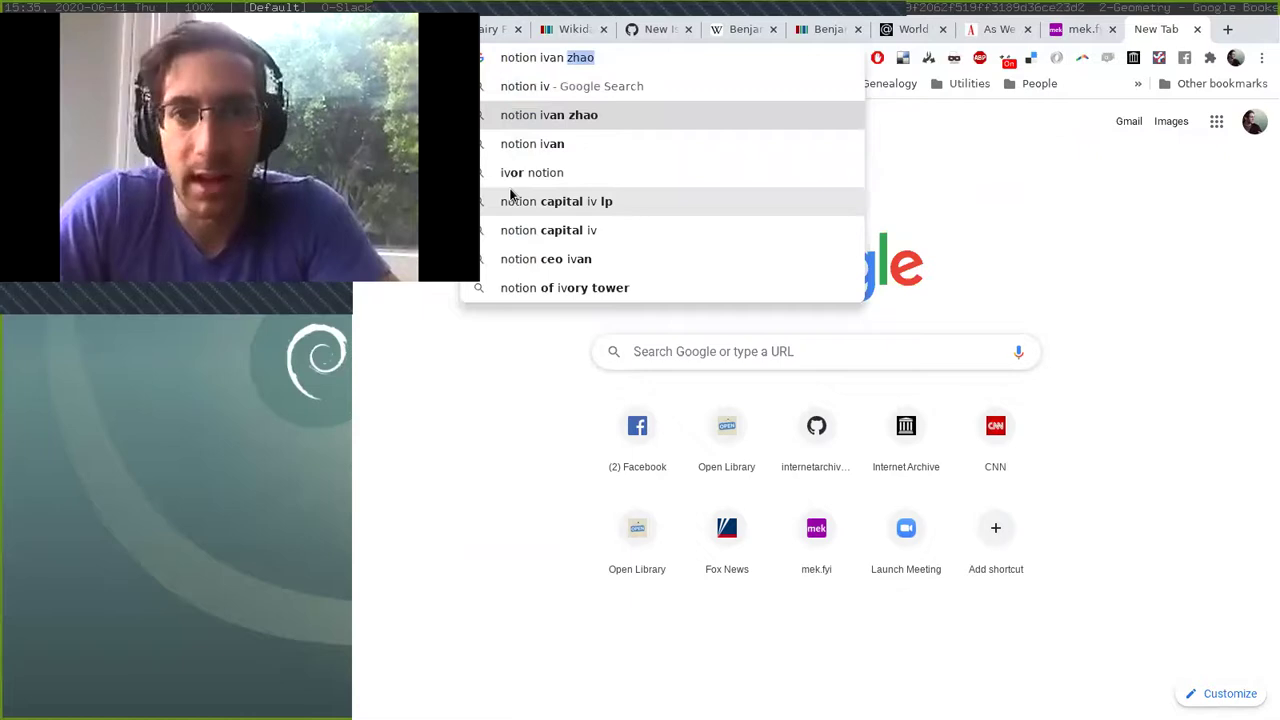
key("Return")
key("ctrl+w")
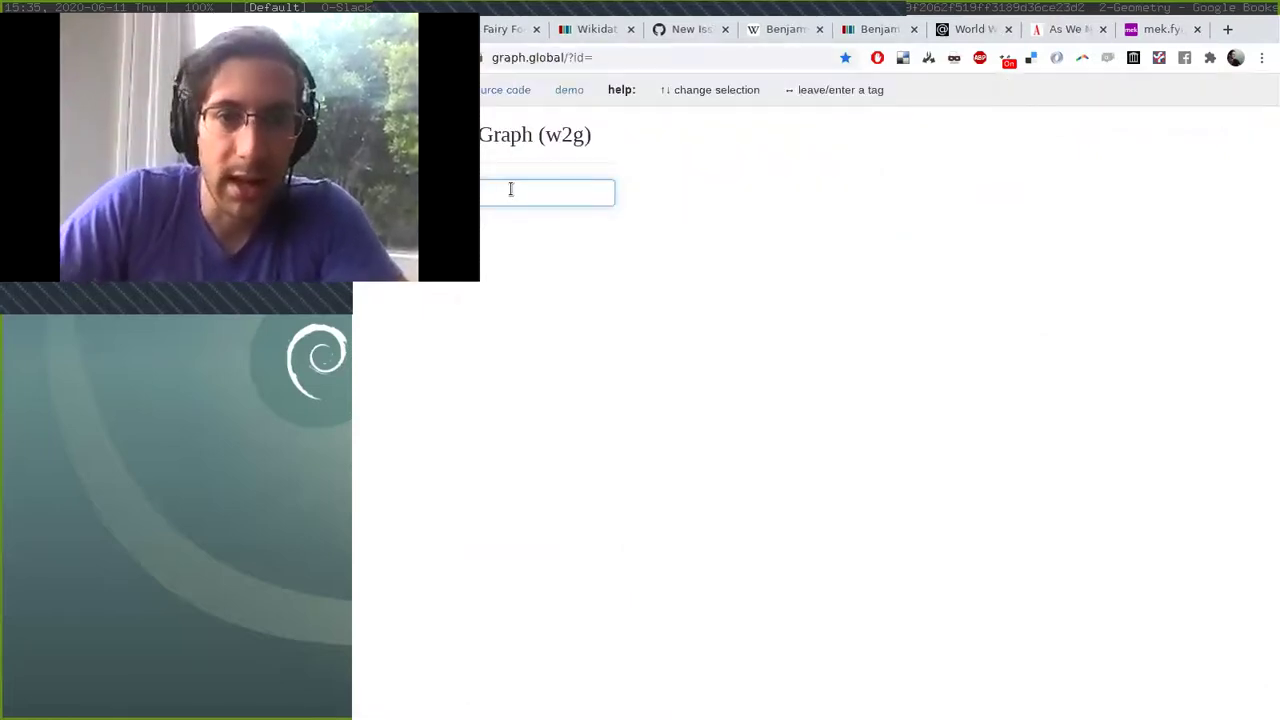
key("Return")
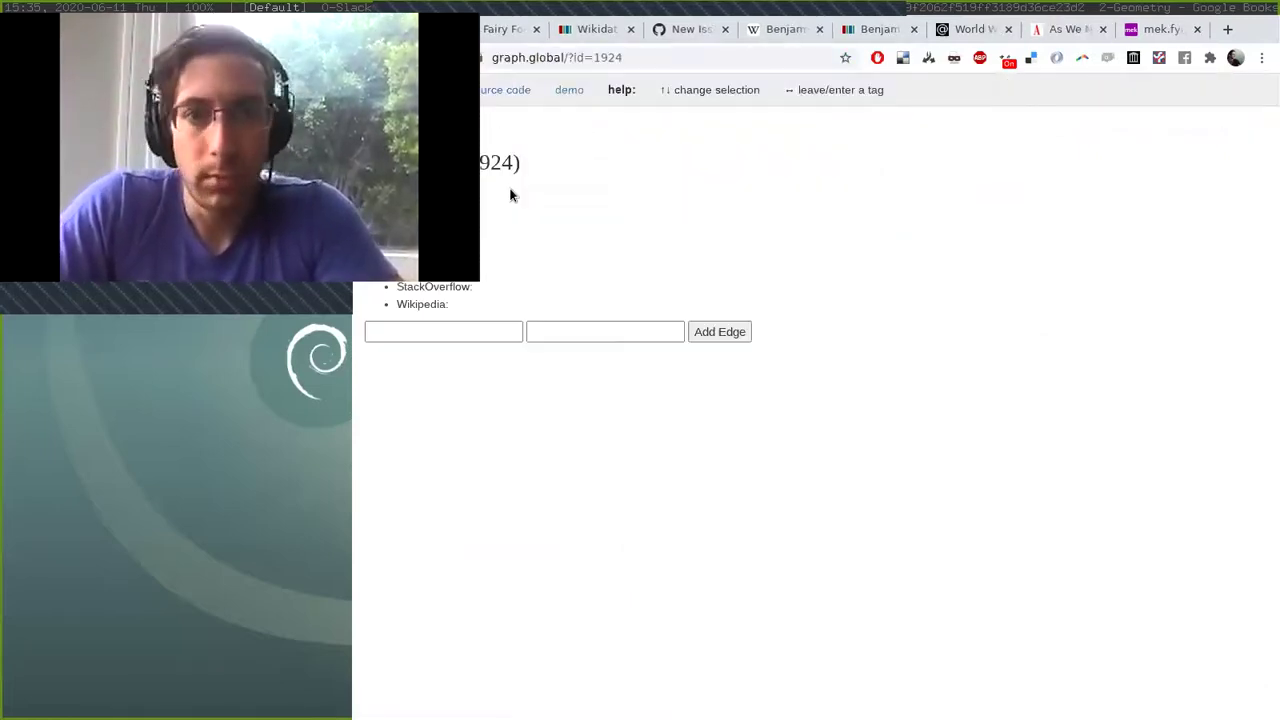
Credit Notion to its founder by tagging entry 1924 after 'by'.
key("ctrl+9")
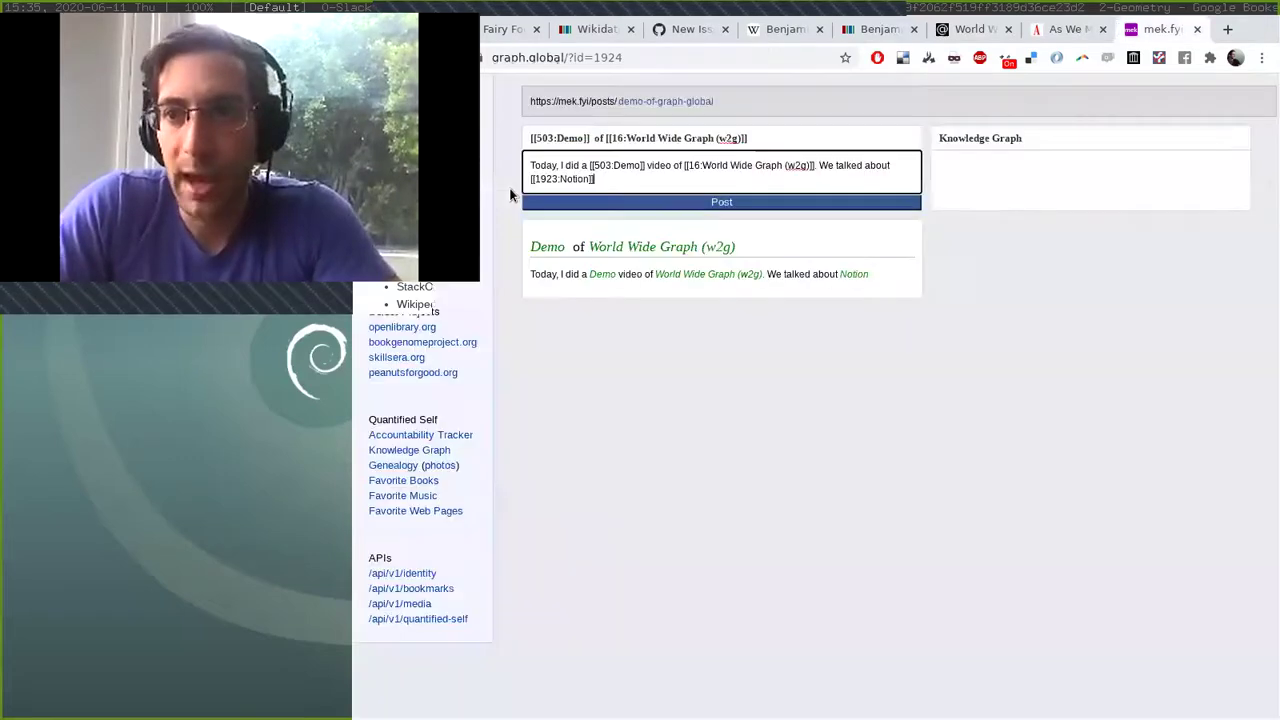
type("]")
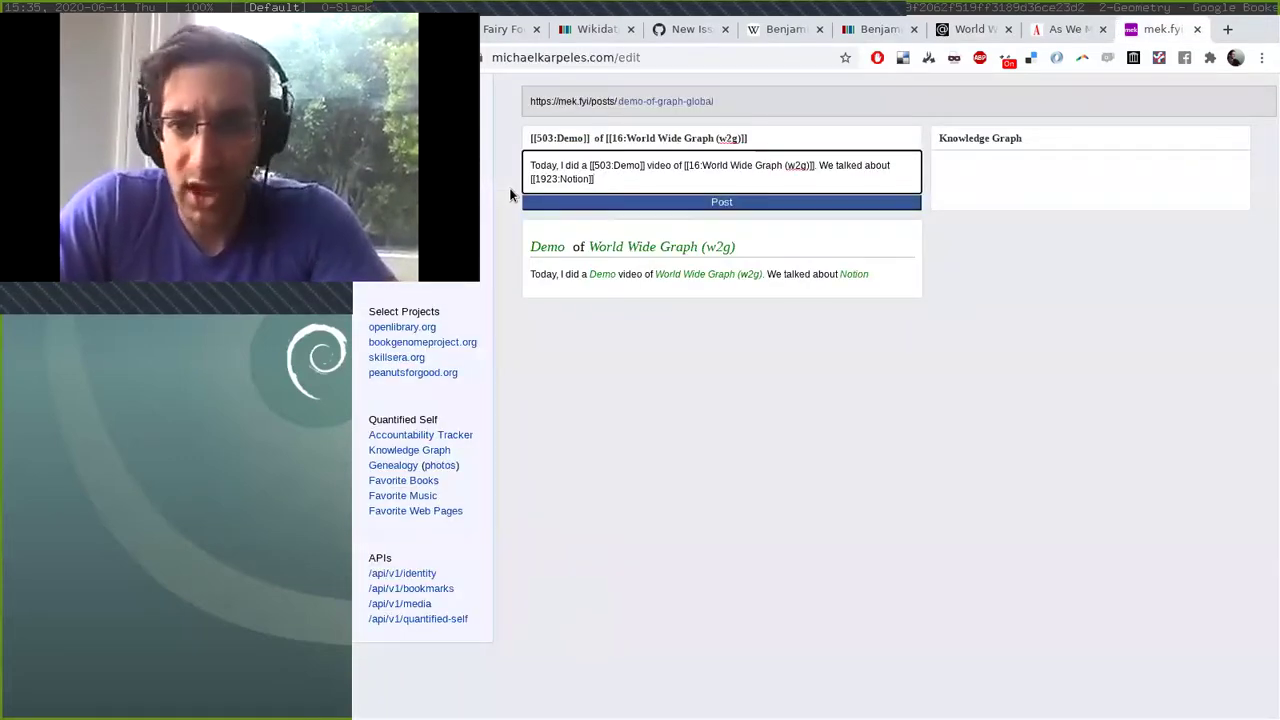
type(" by @ivan")
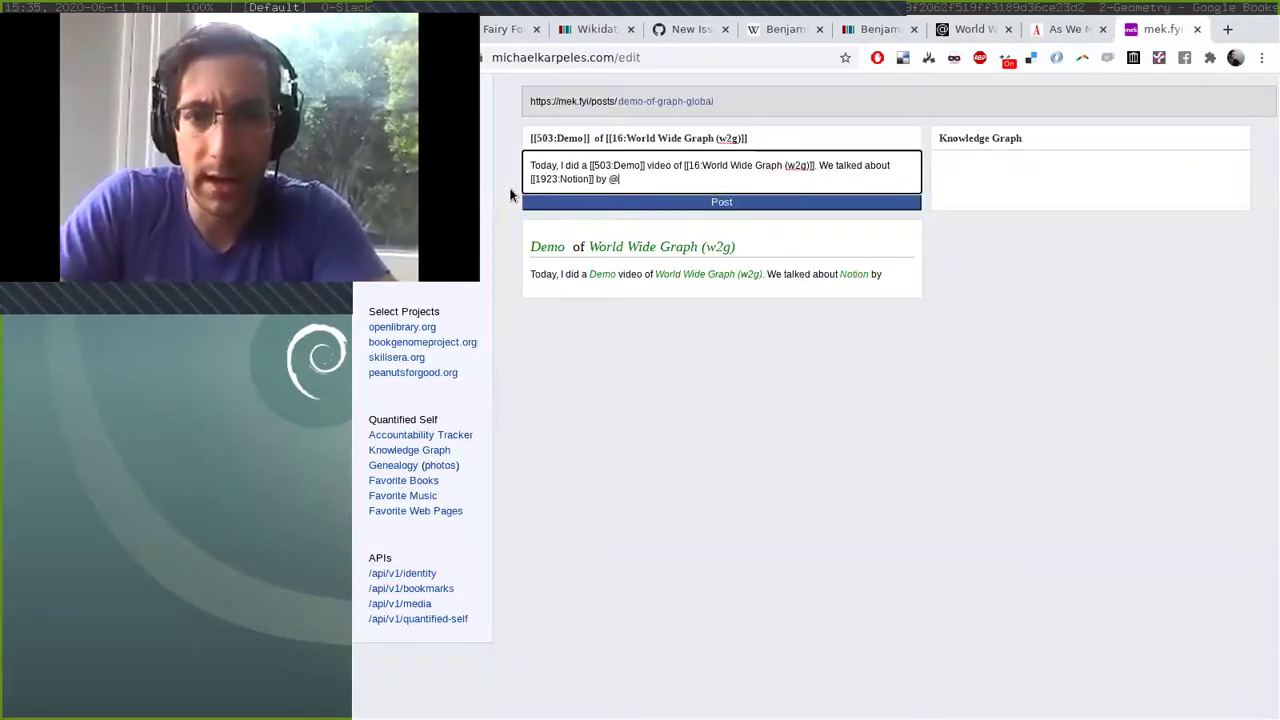
key("Up")
key("Up")
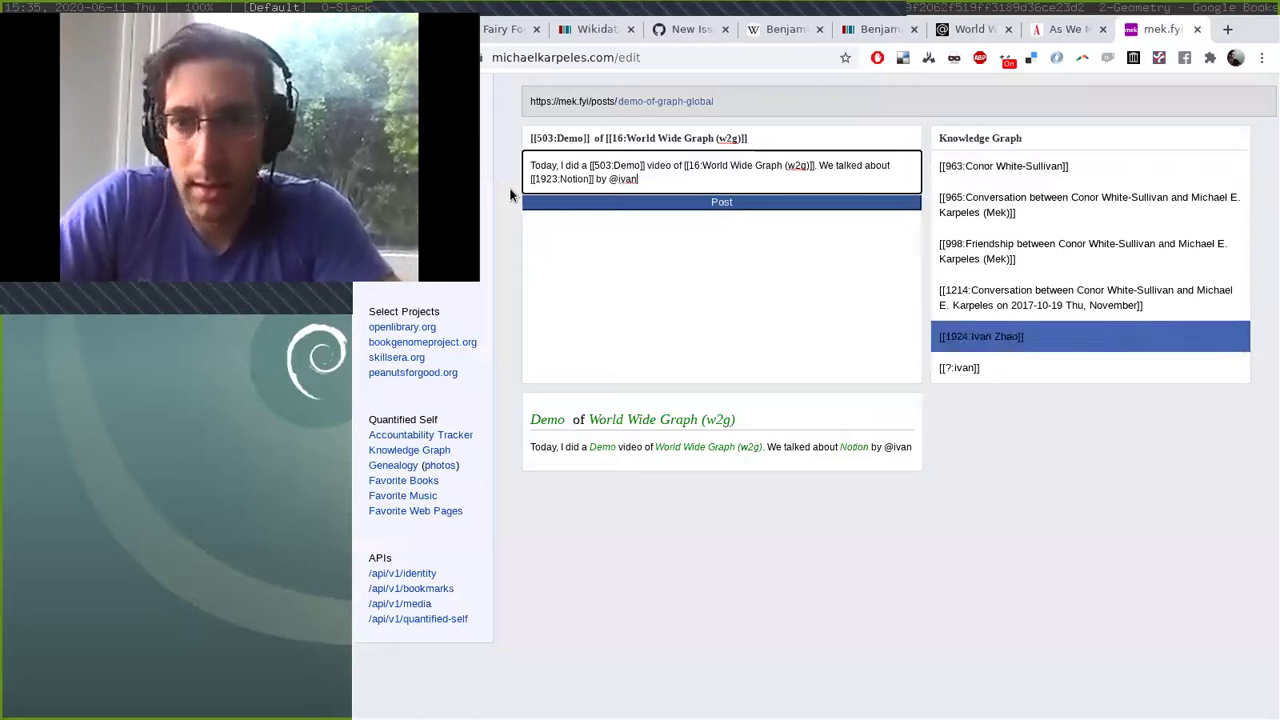
key("Return")
Add 'et al and we talked about Roam Research by' its creator, tagging both, plus 'et al'.
type("et al and ")
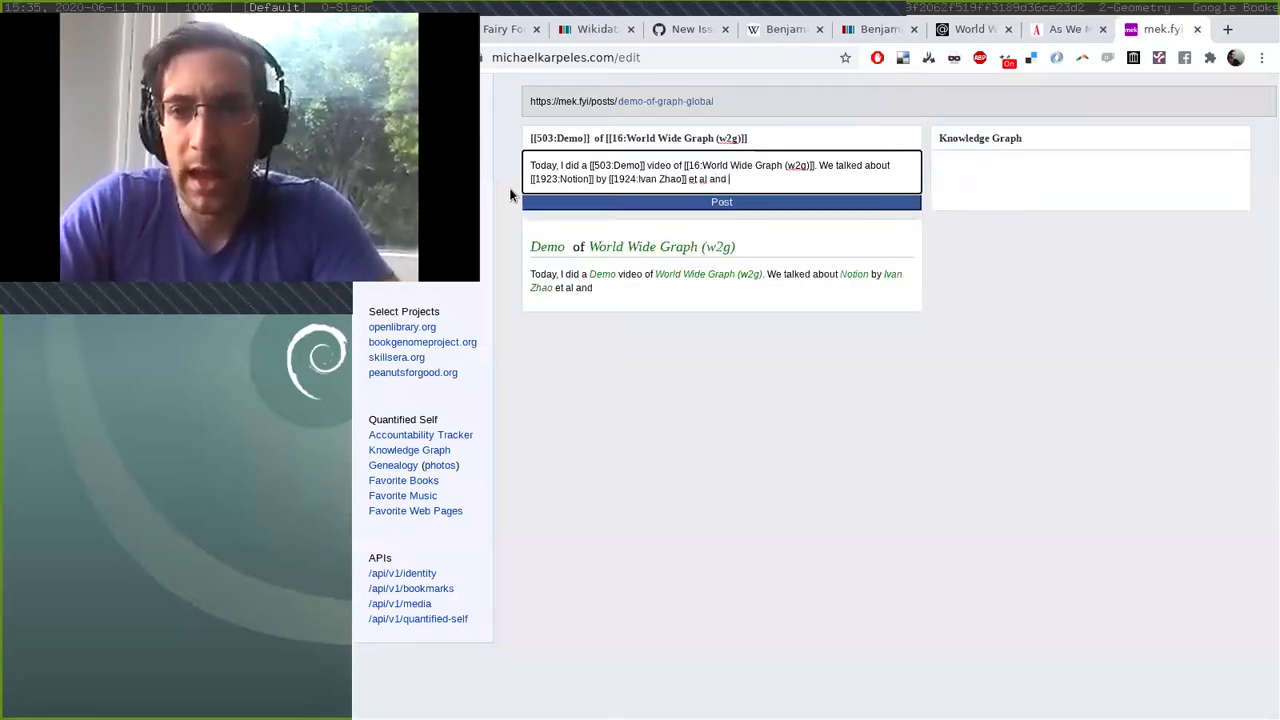
type("we talked about @roam")
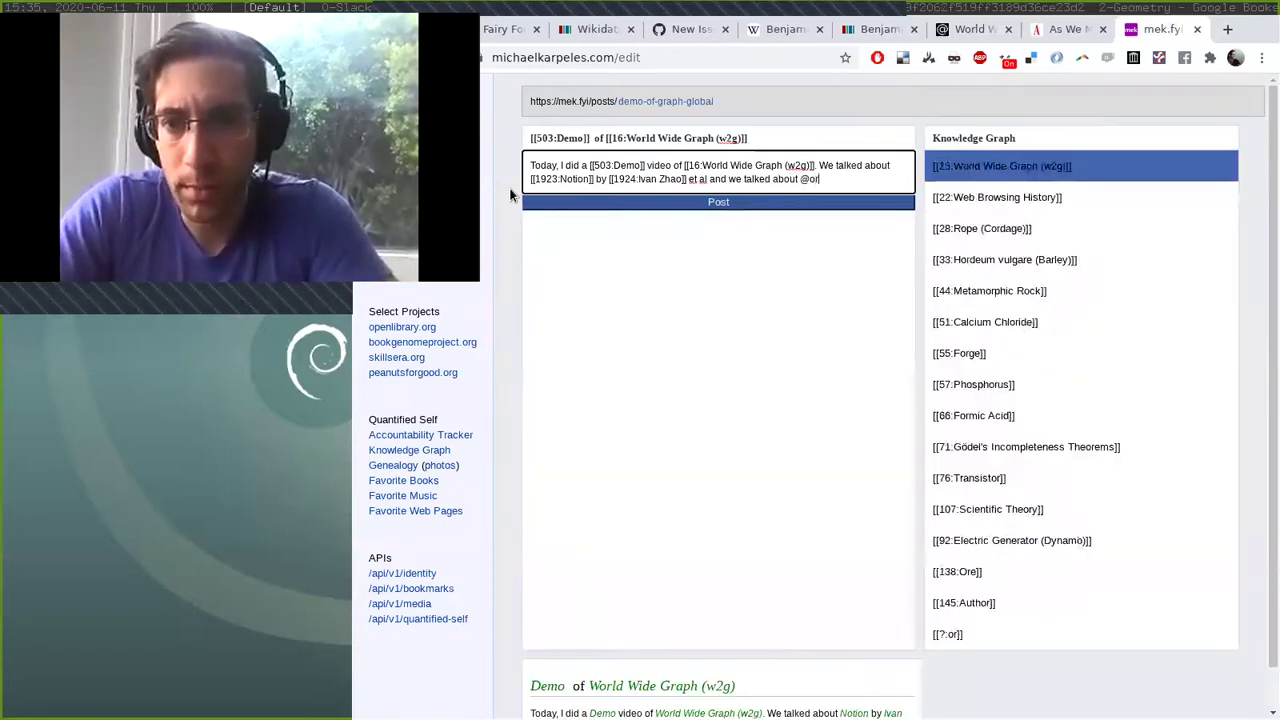
key("Return")
type("by @cono")
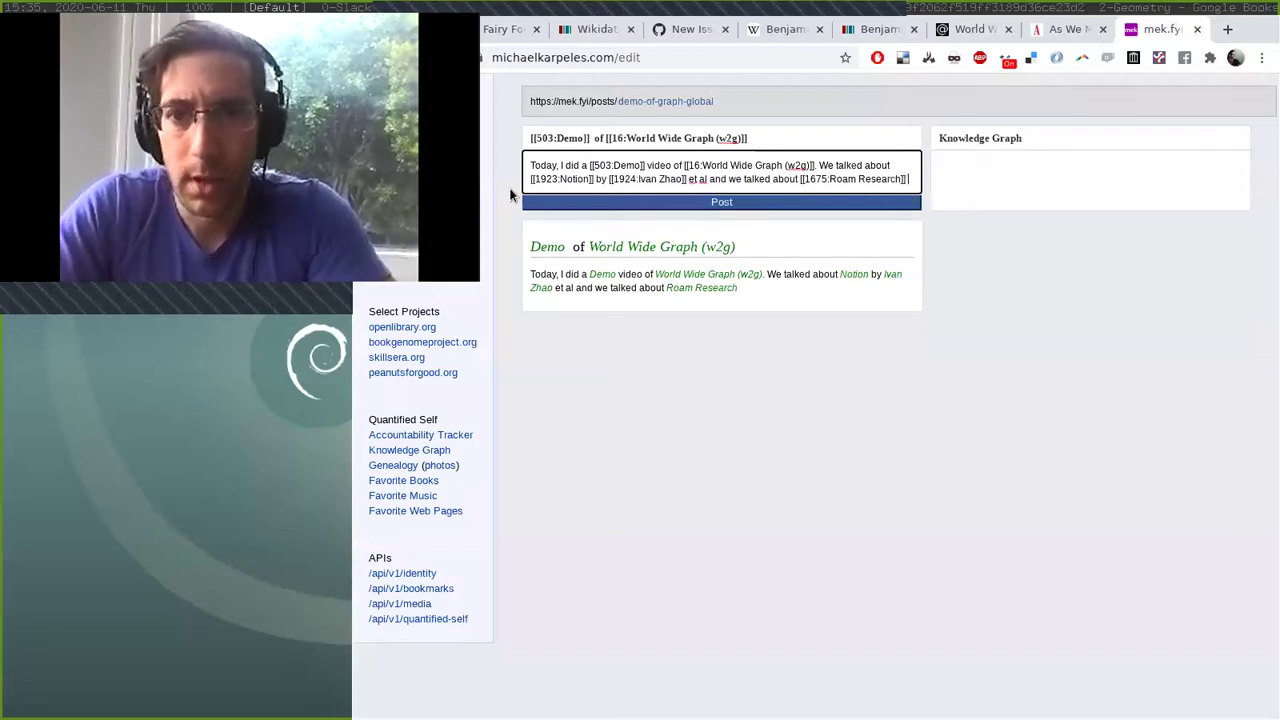
key("Return")
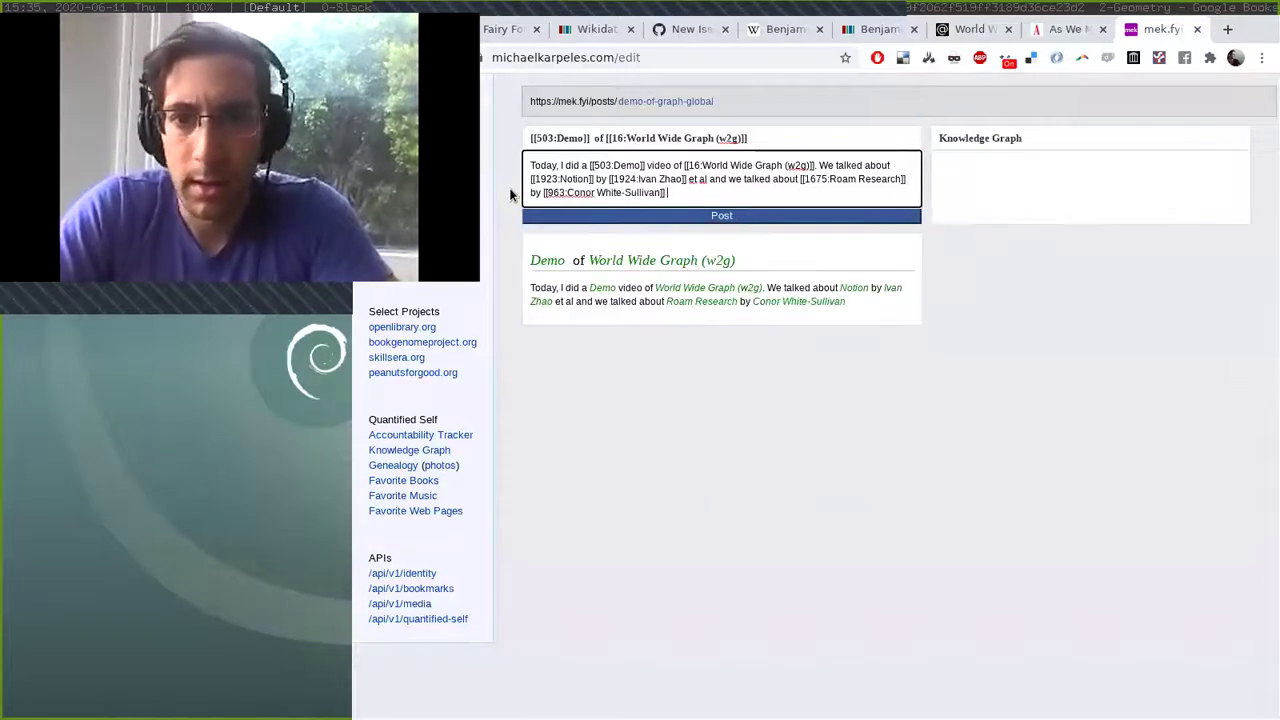
type("et al.")
On a new line, write 'We discussed Wikidata and freebase' with both tagged.
key("Return")
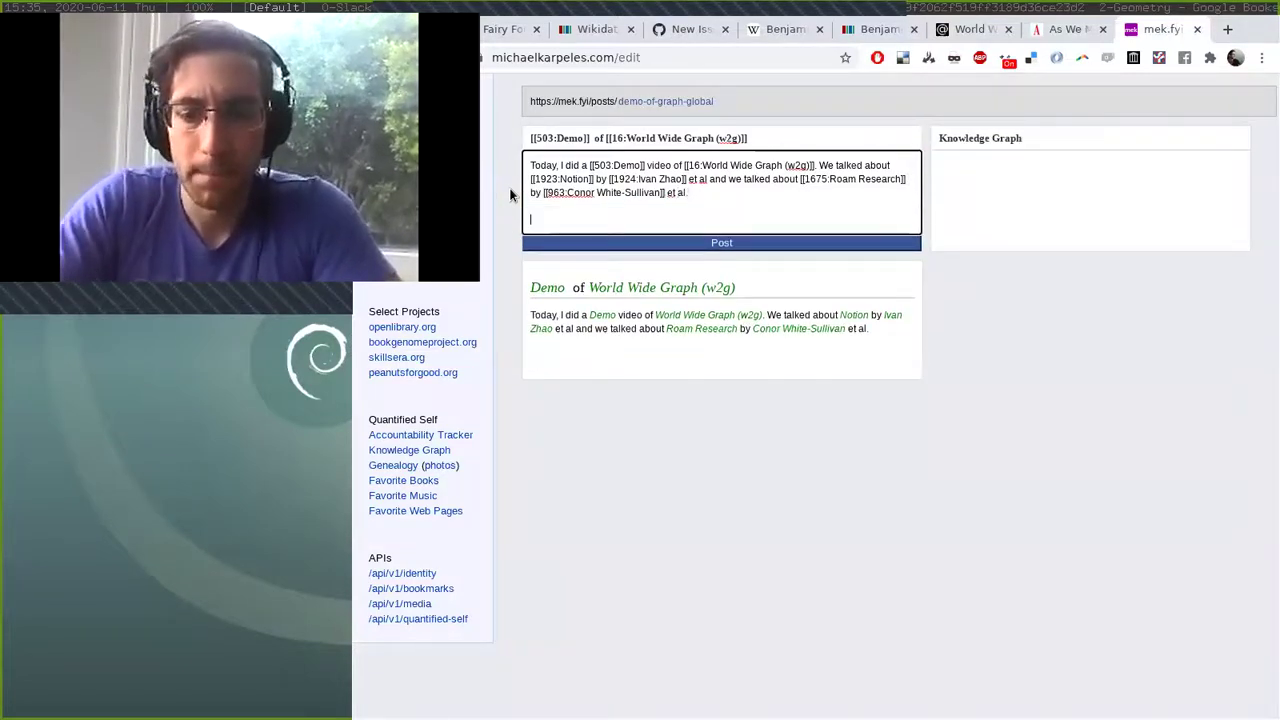
type("We discussed @wiki")
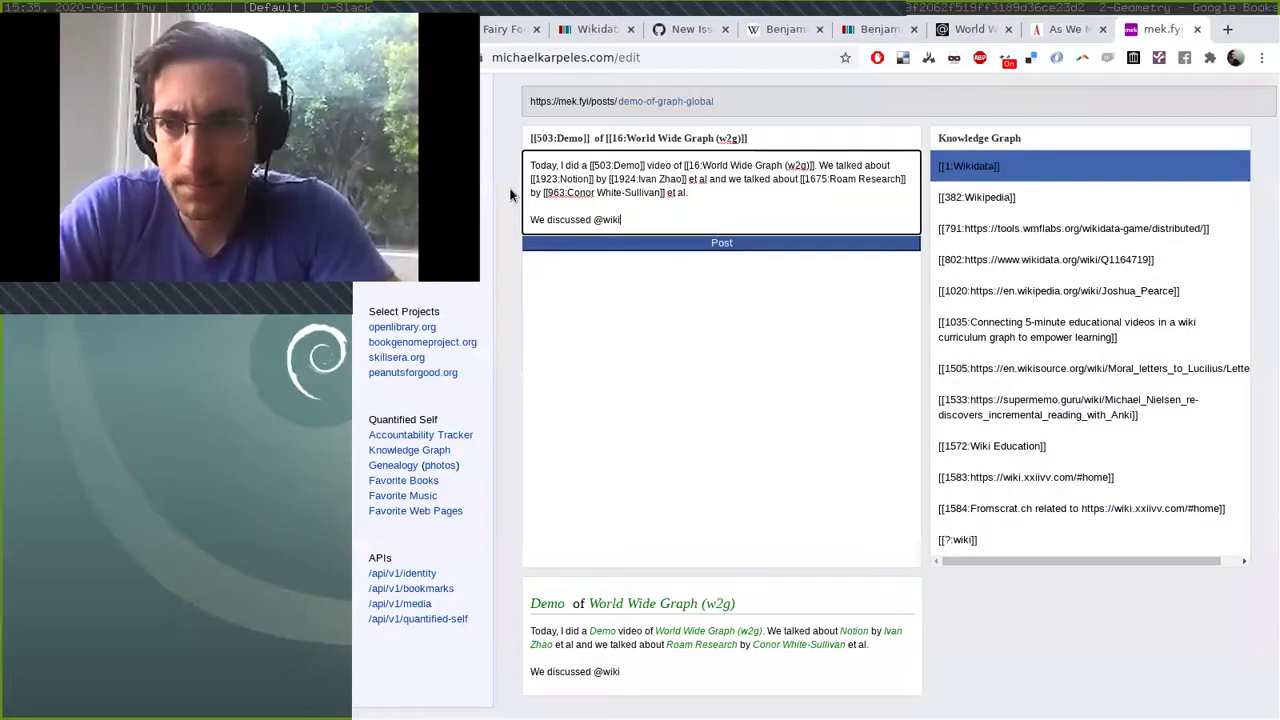
key("Return")
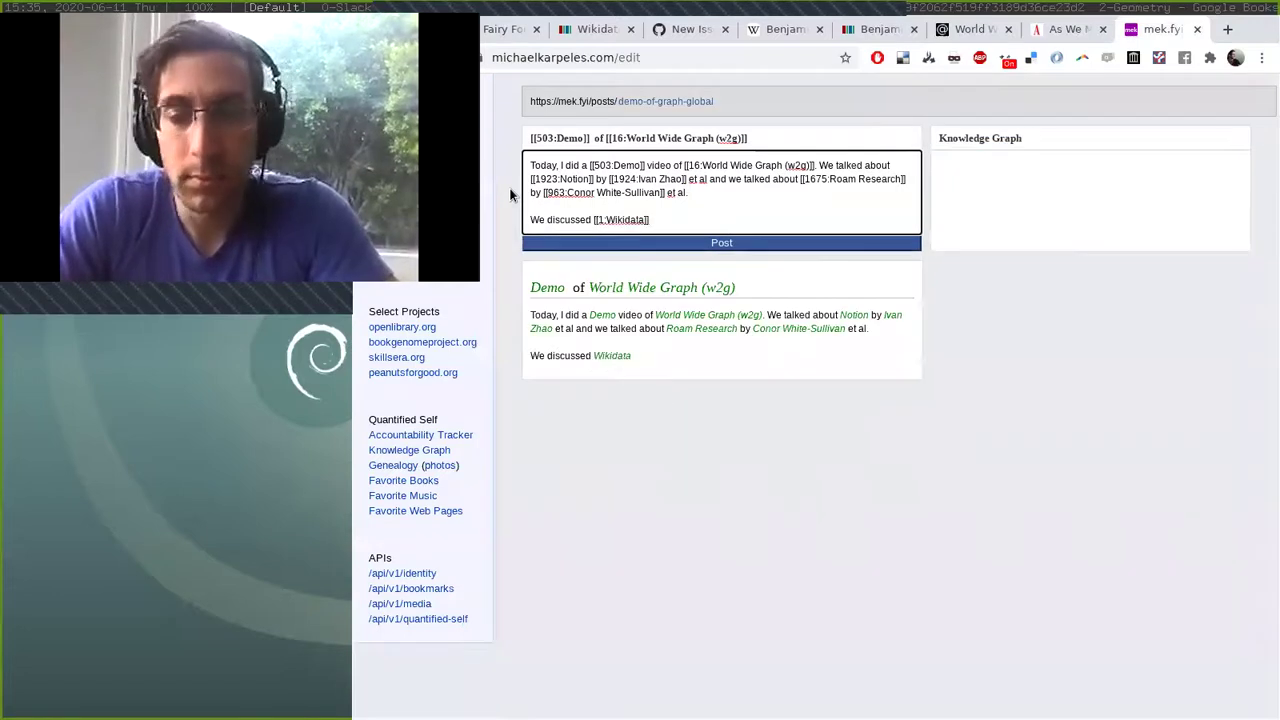
type("and @fr")
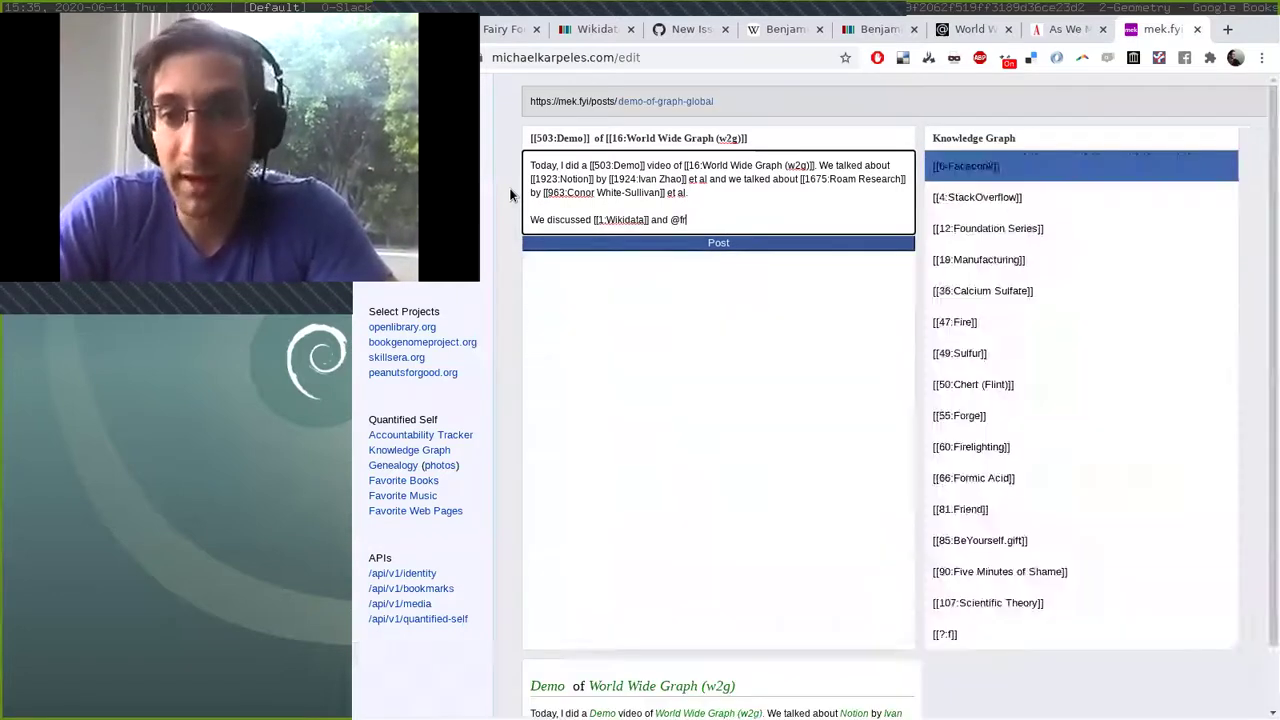
type("eebase")
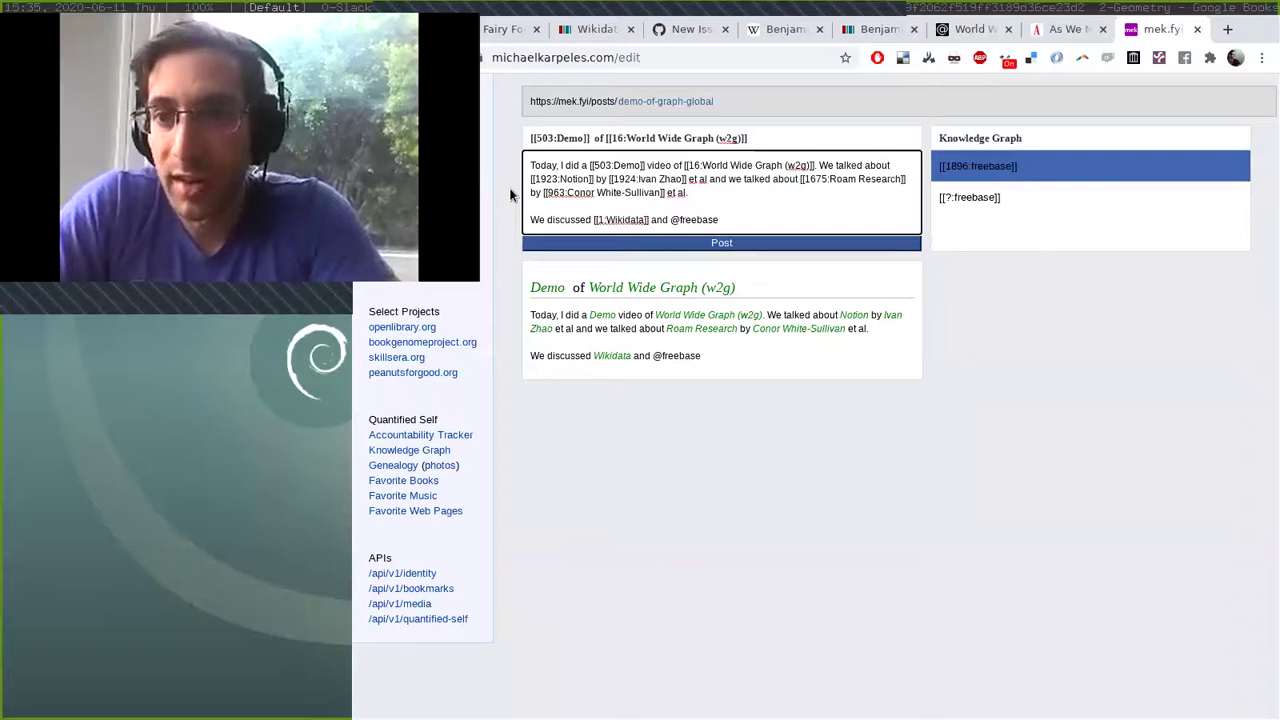
key("Return")
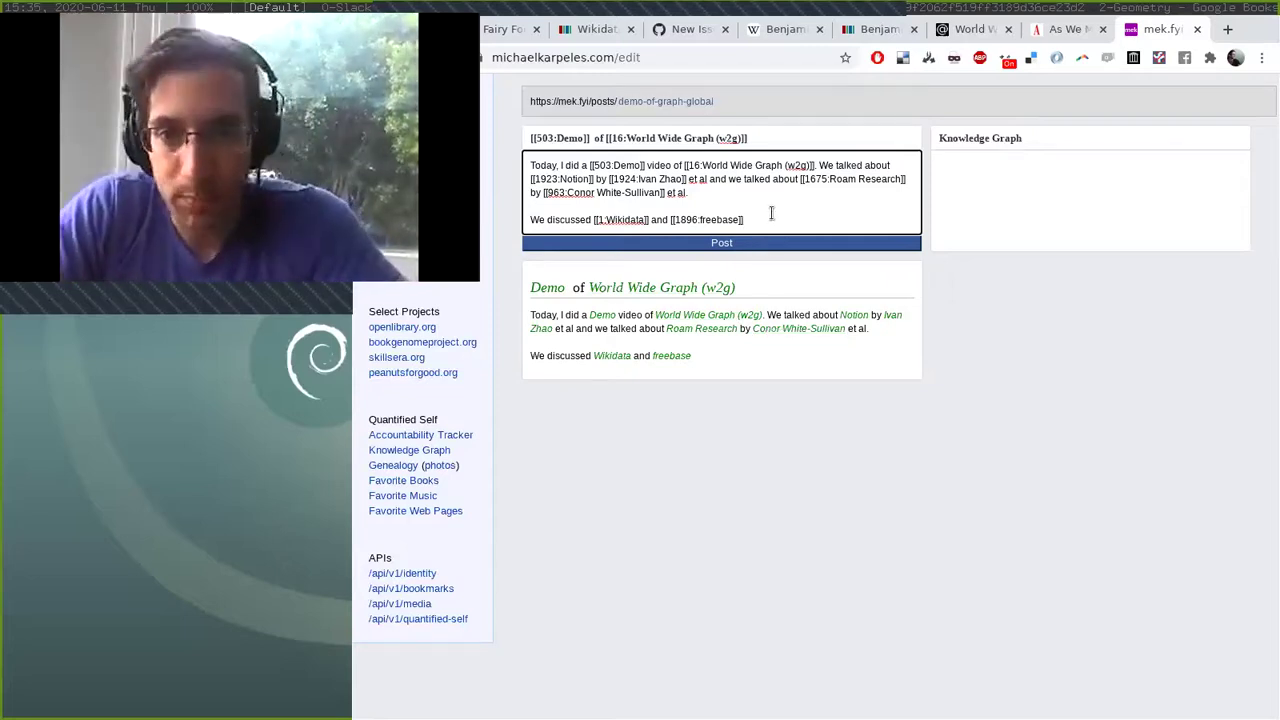
Finish with 'and their history.' and start a paragraph about a favourite tagged Essay.
type("an")
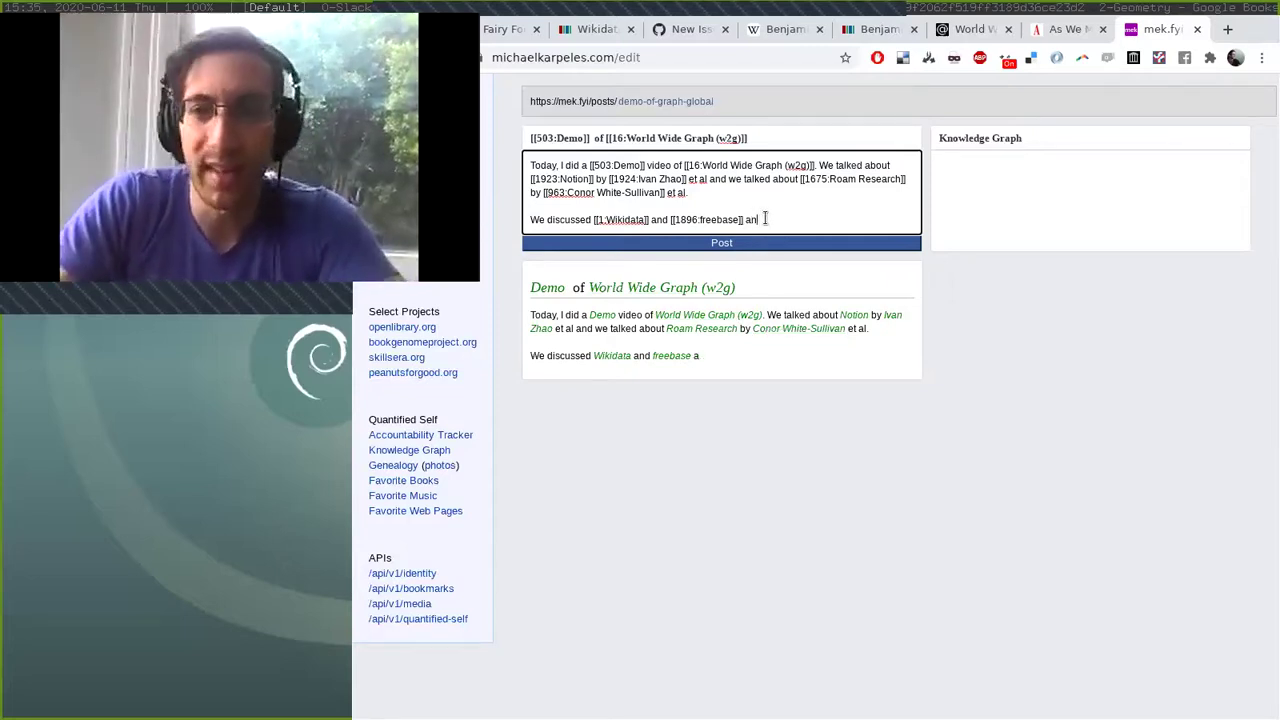
type("d their history.")
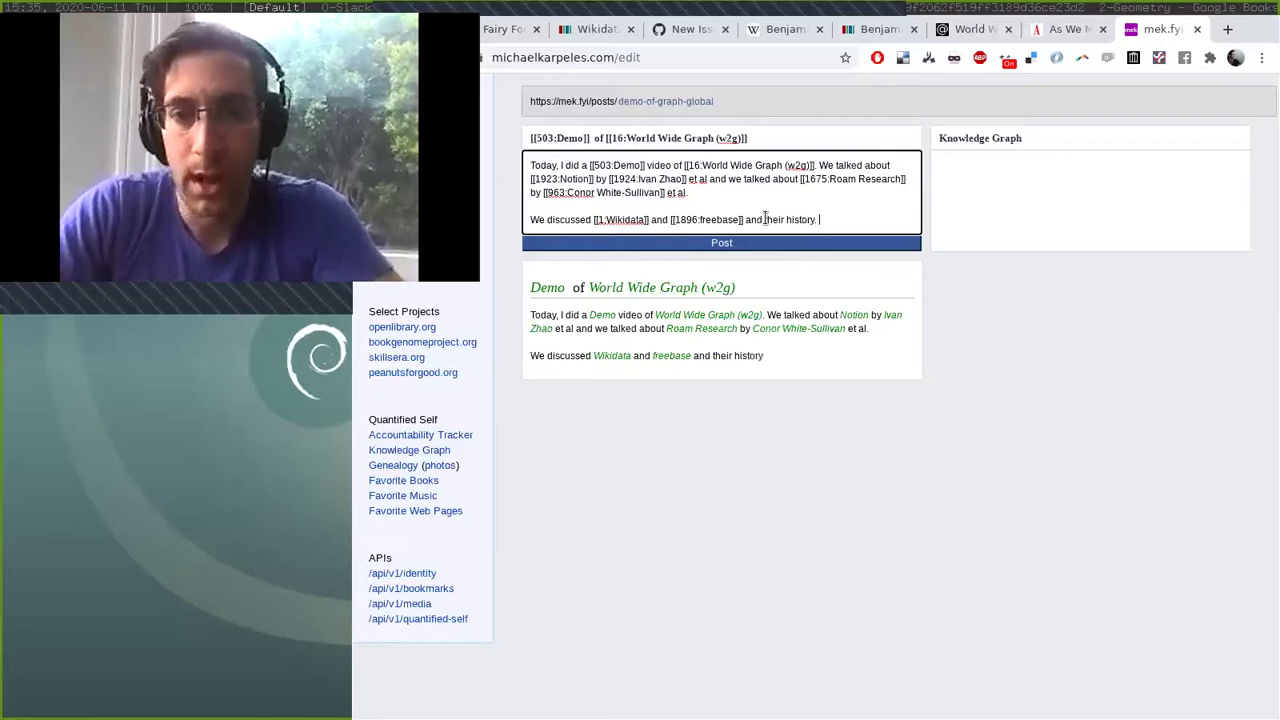
type("  We")
key("Return")
key("Return")
type("We talked ")
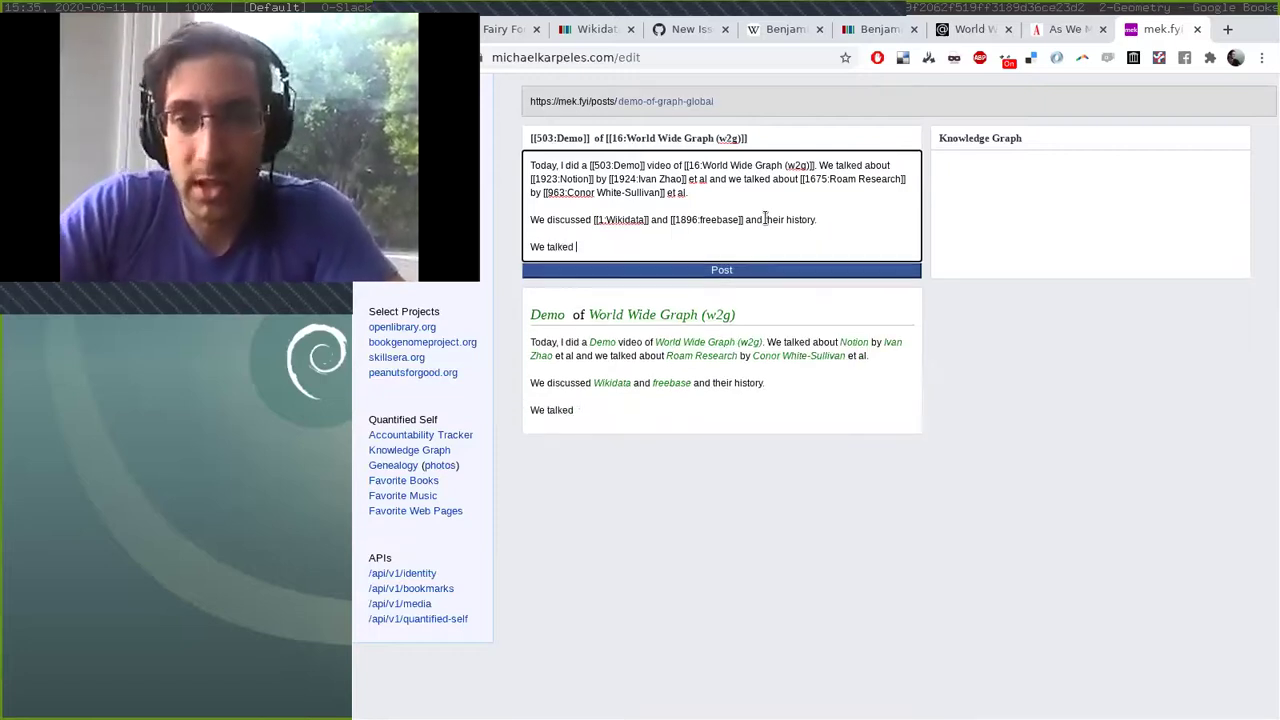
type("about one of my favorite")
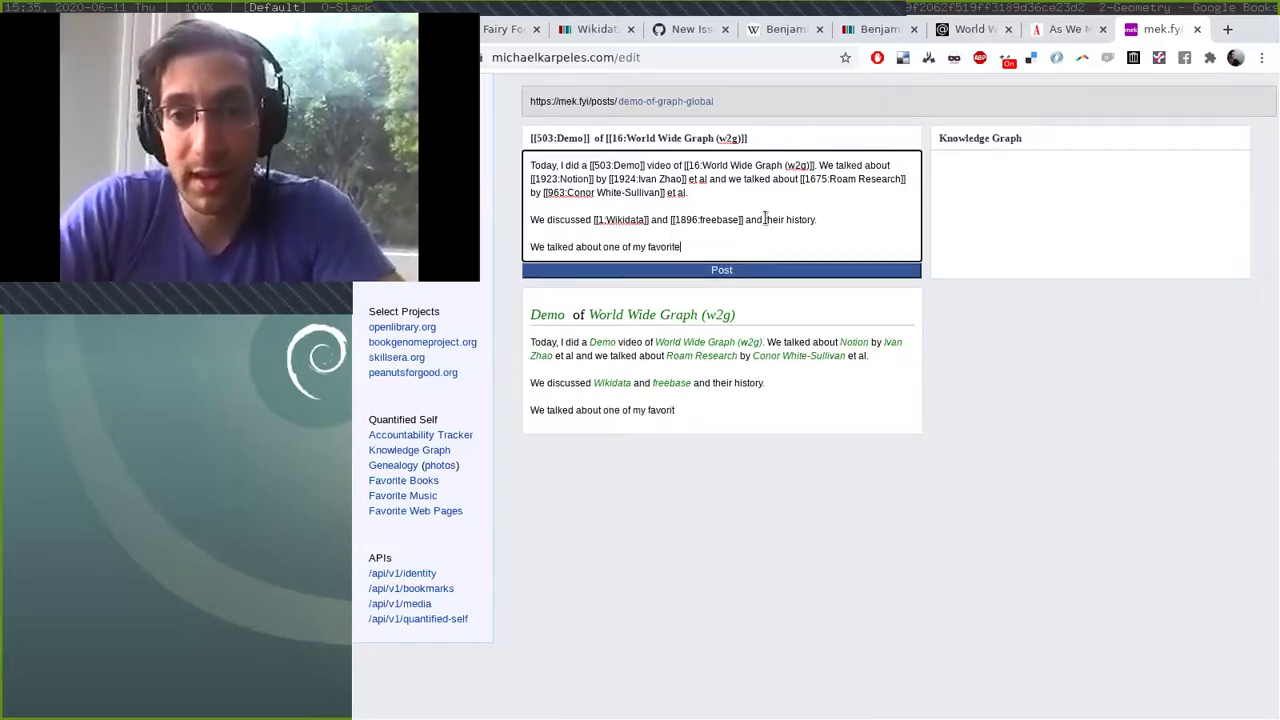
type(" @essays")
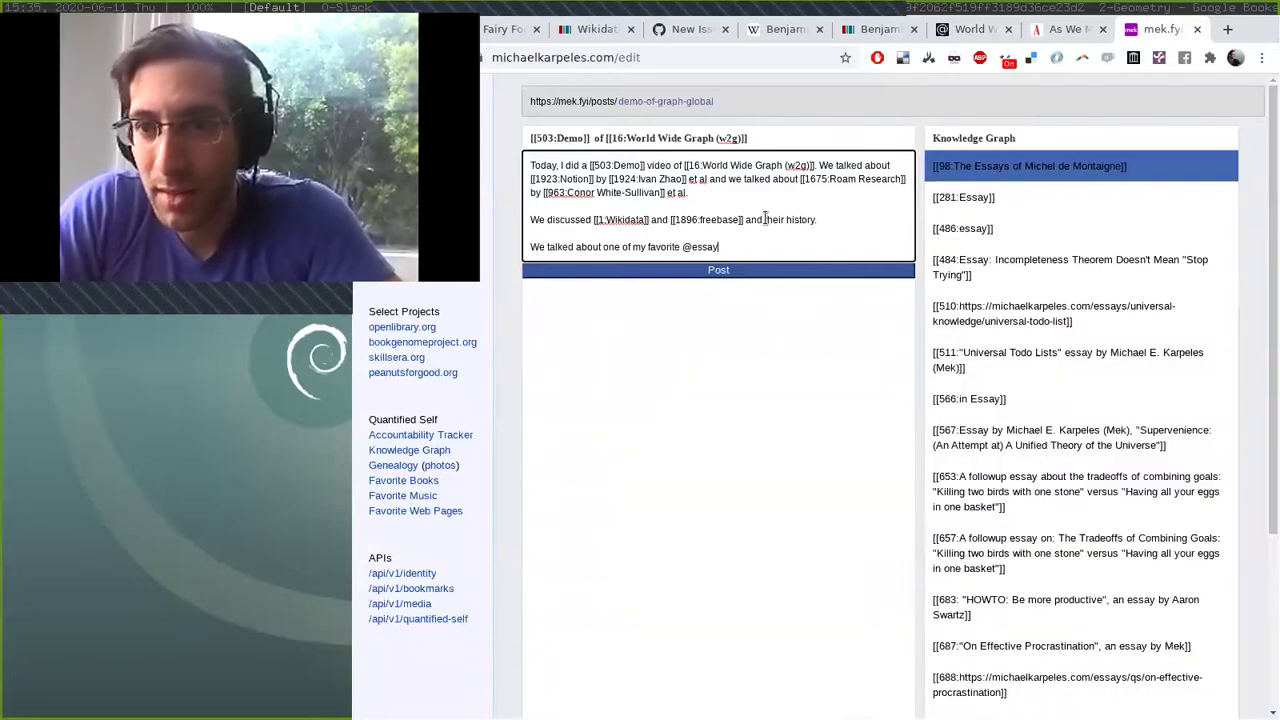
key("Down")
key("Return")
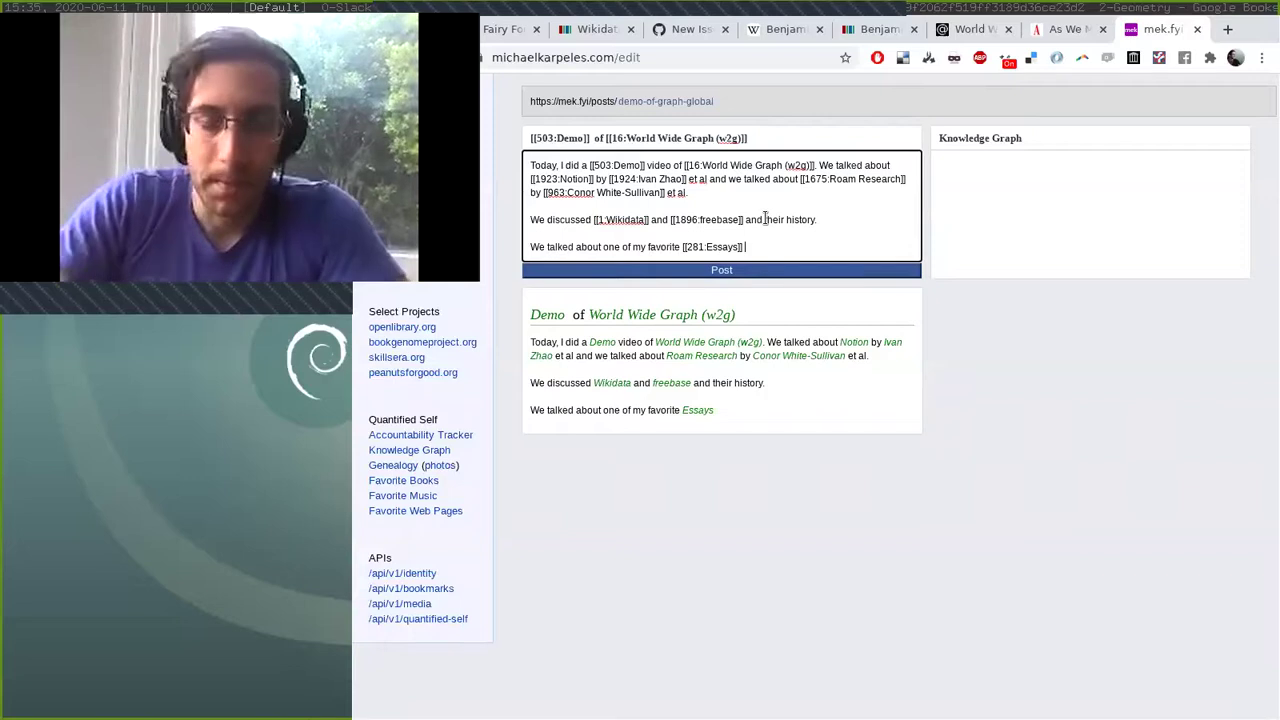
type("by @vann")
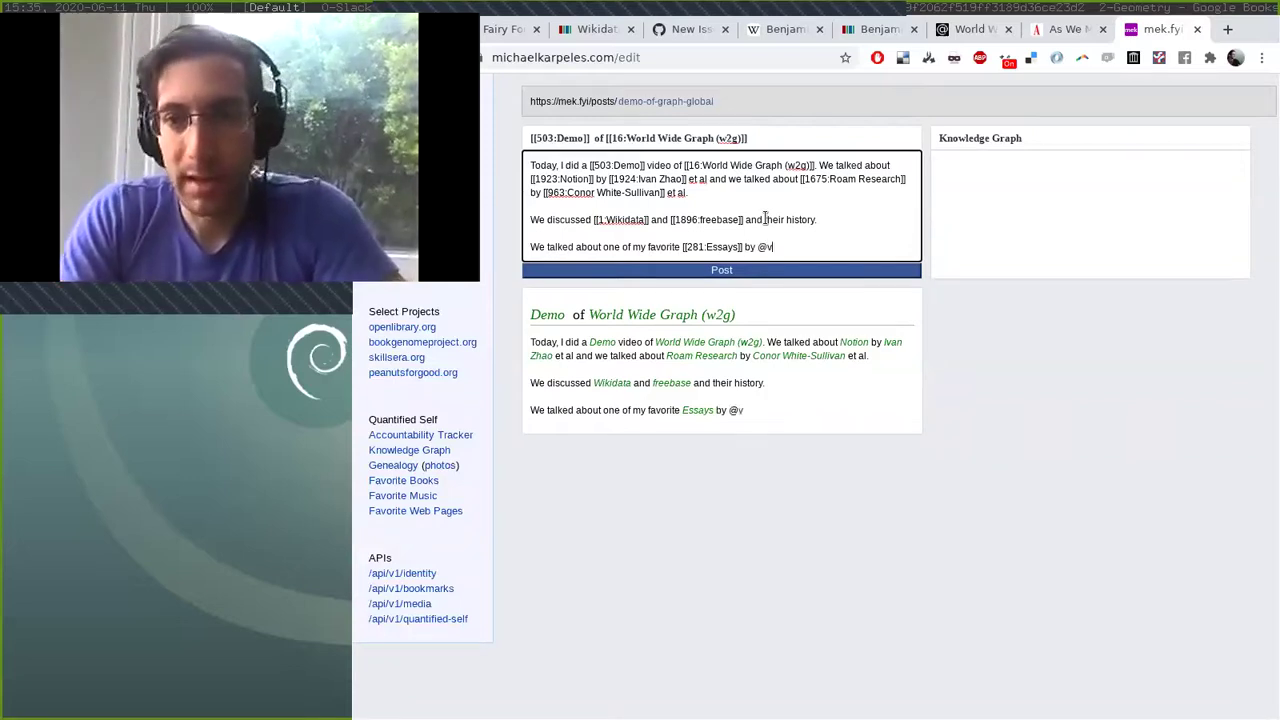
key("Return")
type("called @as we")
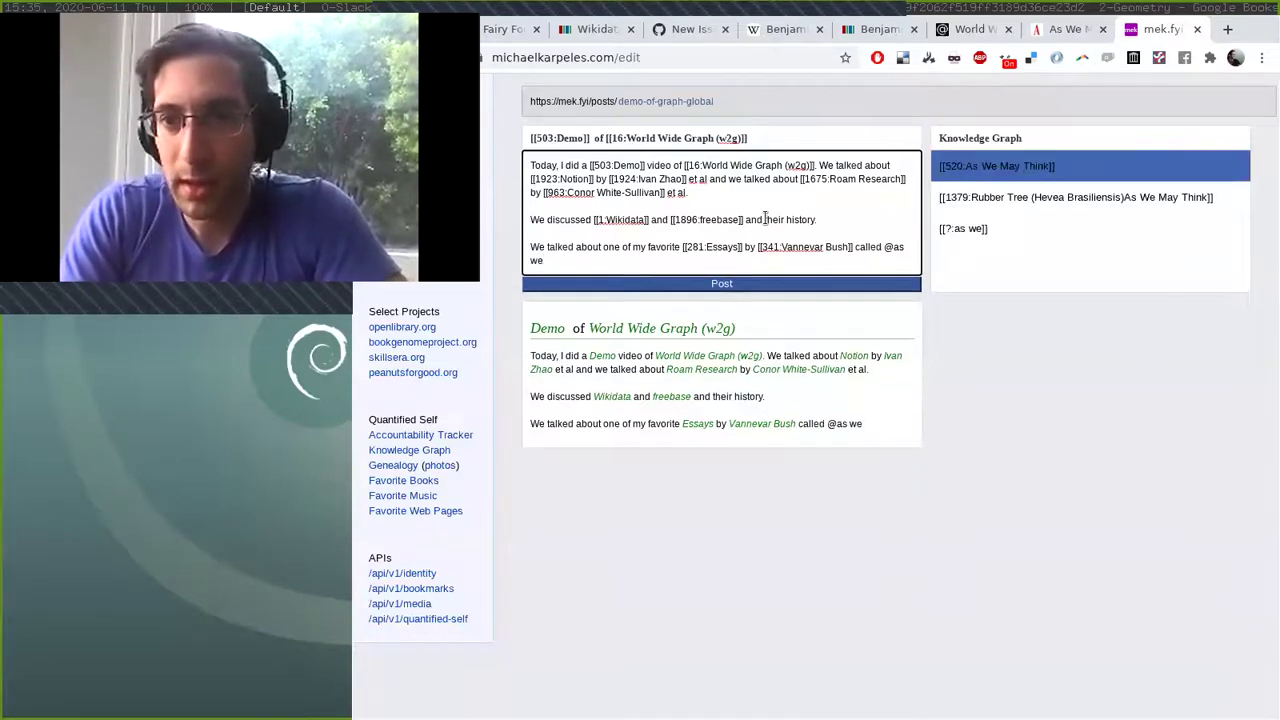
key("Return")
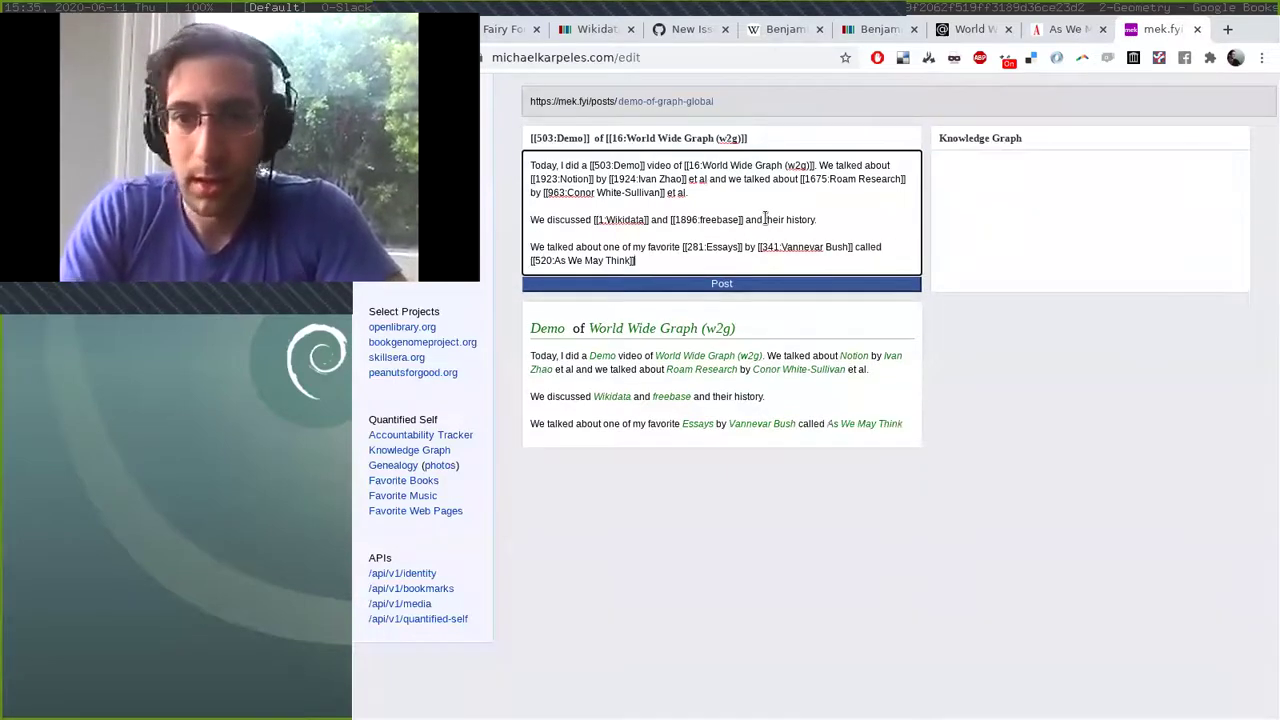
type("which inspird by")
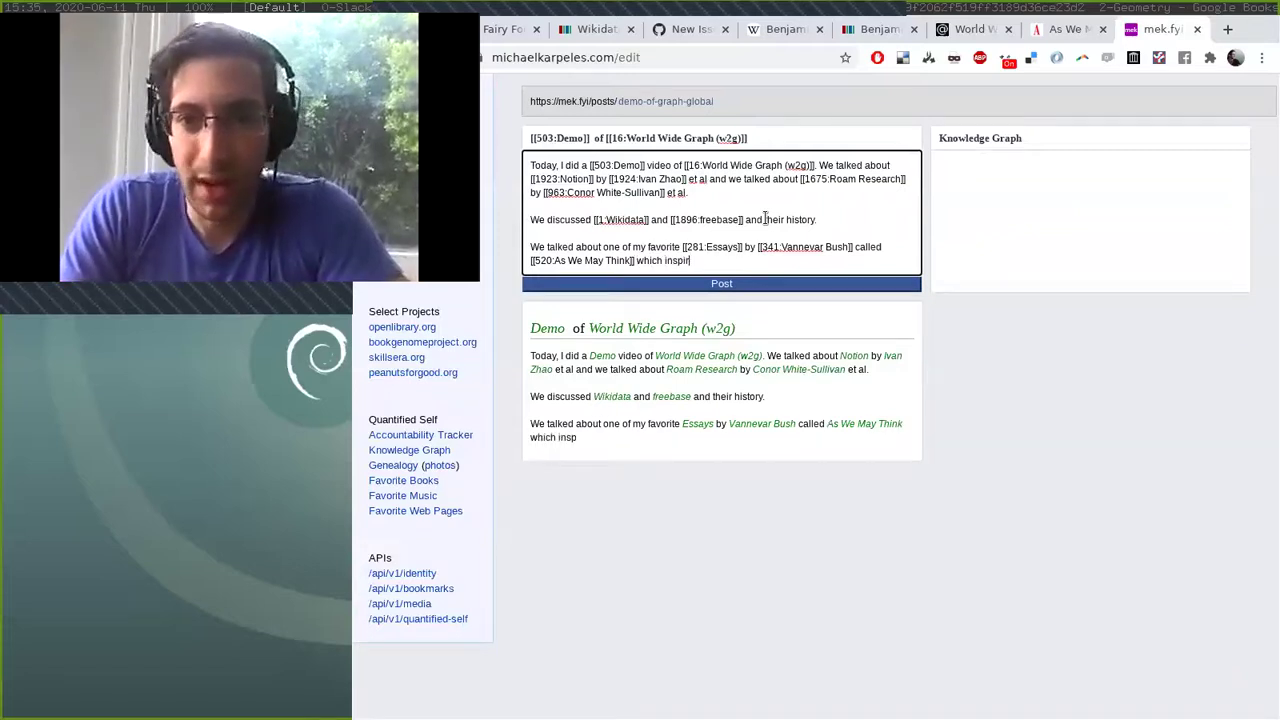
key("BackSpace")
key("BackSpace")
key("BackSpace")
key("BackSpace")
key("BackSpace")
key("BackSpace")
key("BackSpace")
key("BackSpace")
key("BackSpace")
key("BackSpace")
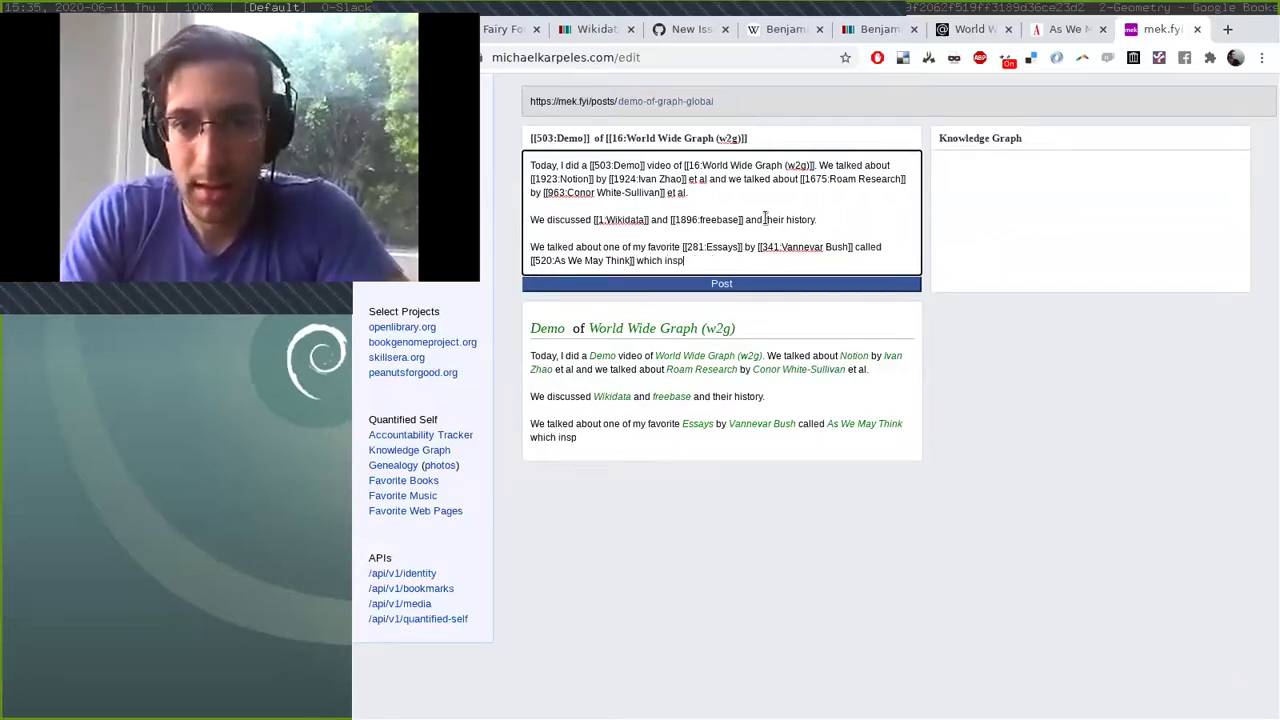
type("inspired @engl")
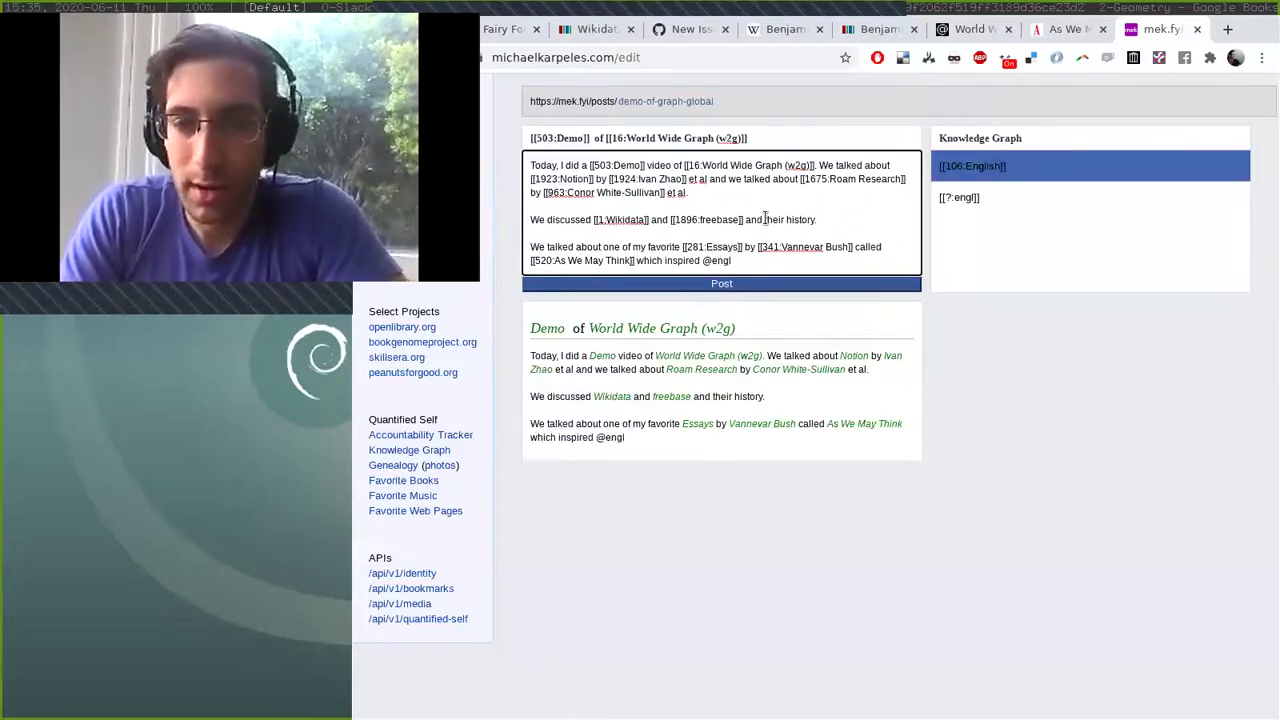
key("ctrl+t")
Google 'engelbart' and copy the full name Douglas Engelbart into the post after the @.
type("engelbart")
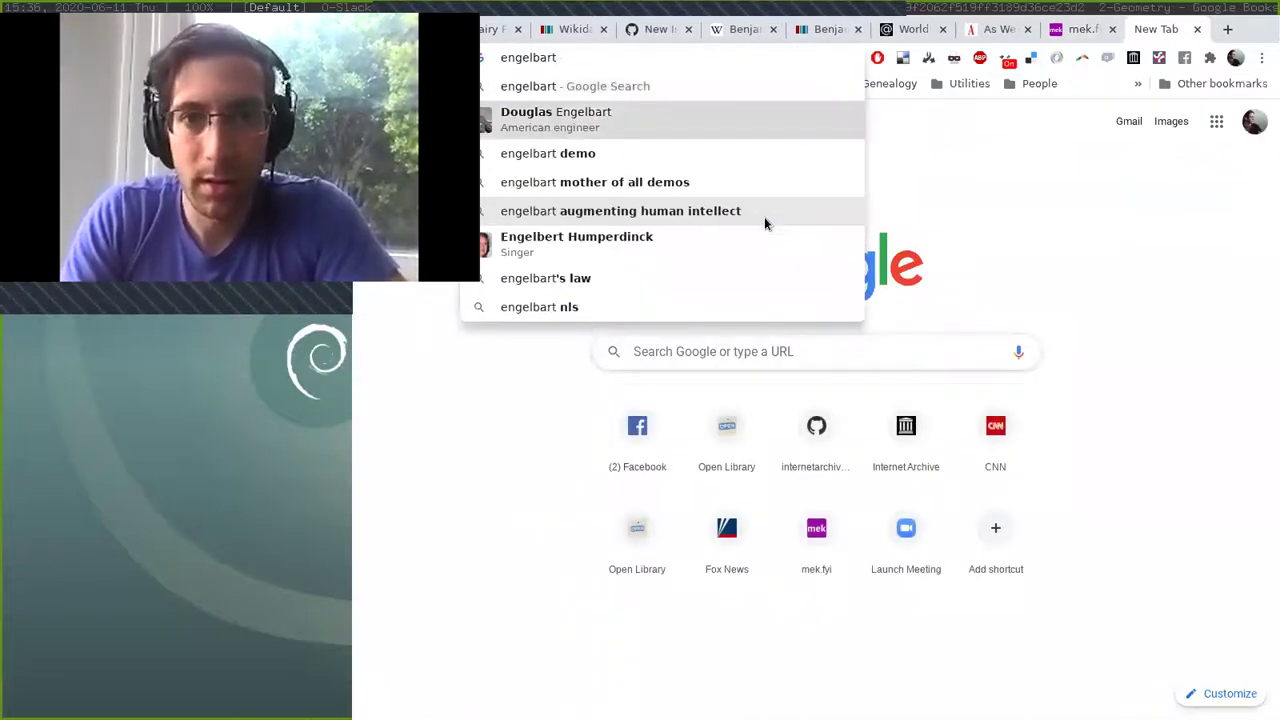
key("Return")
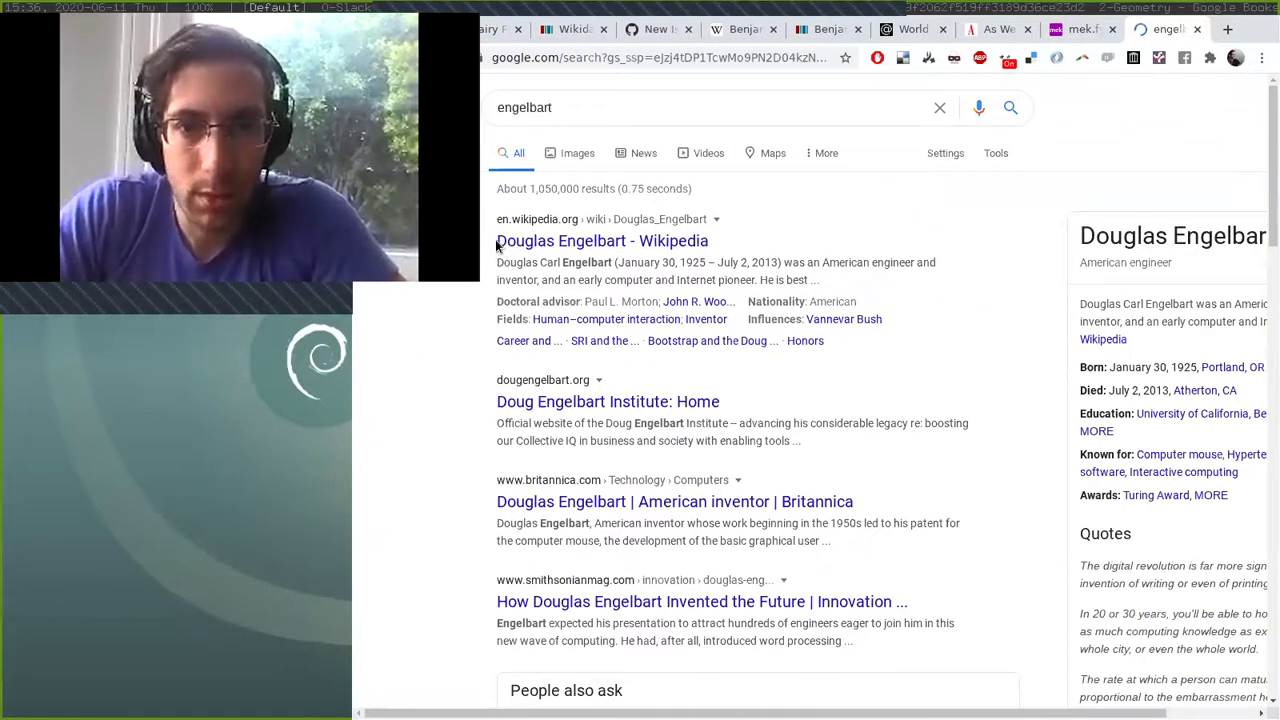
left_click_drag(495, 239, 627, 241)
key("ctrl+c")
key("ctrl+l")
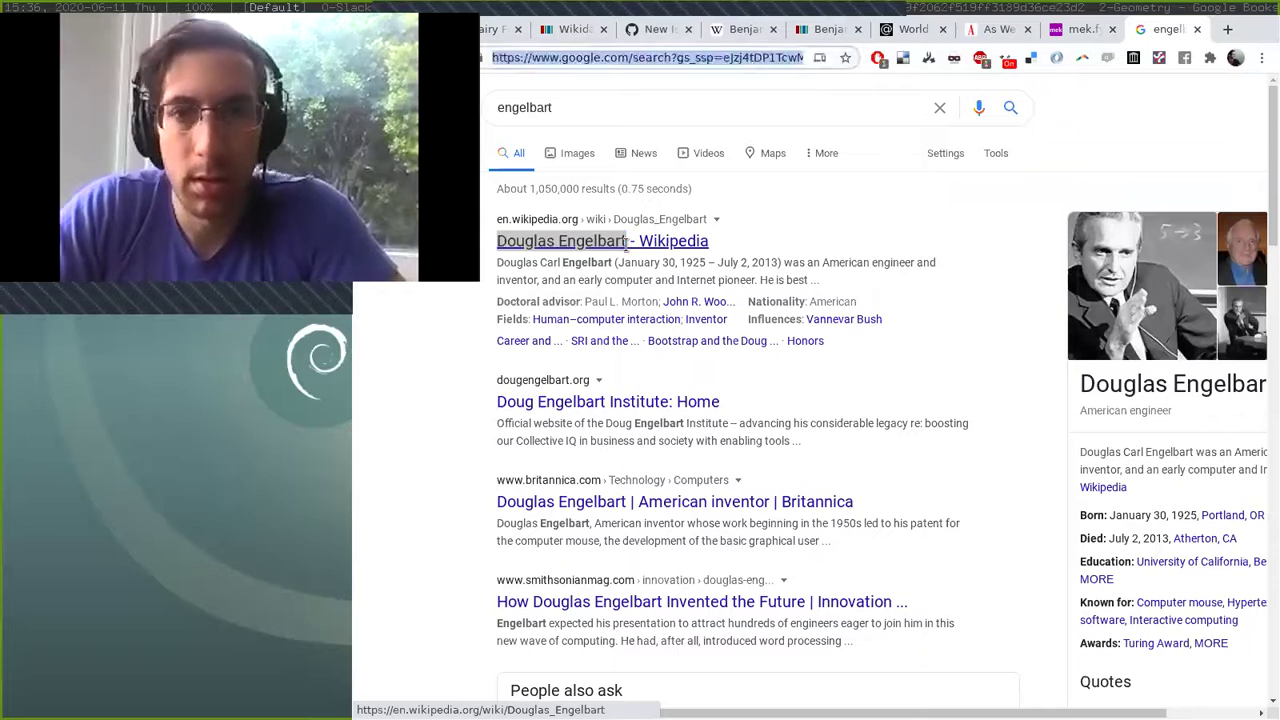
key("ctrl+v")
key("ctrl+x")
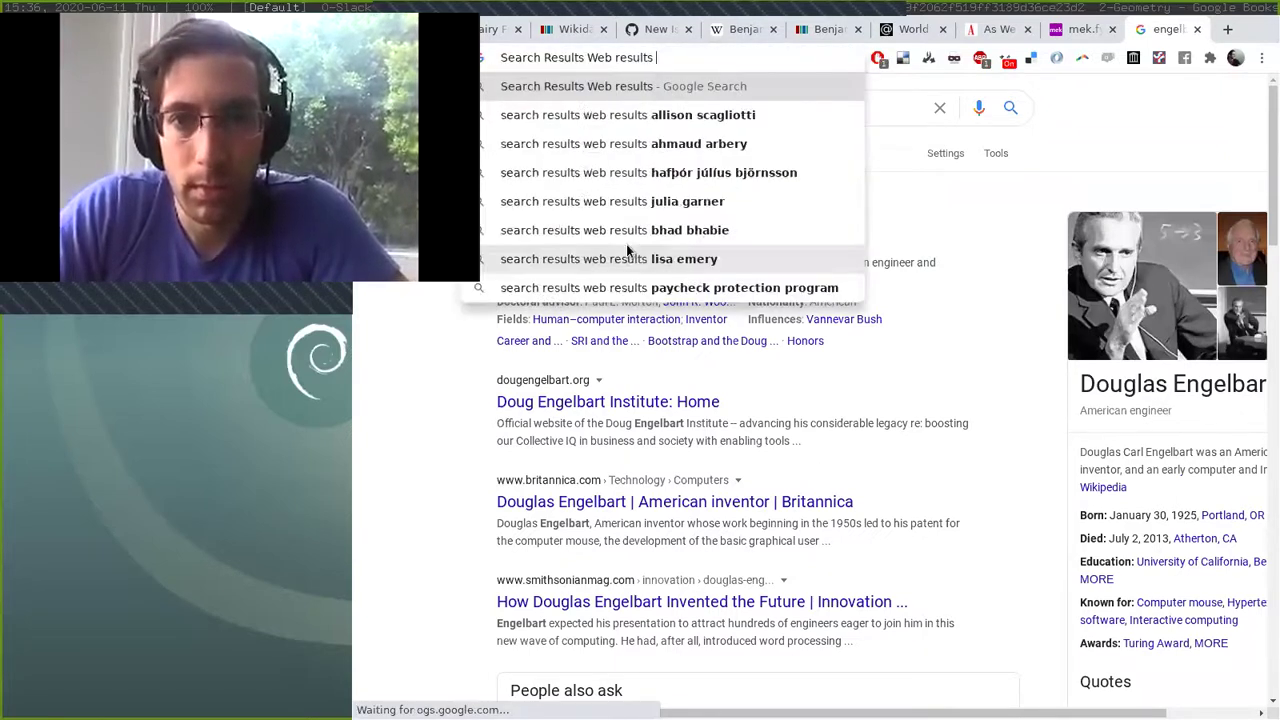
key("ctrl+w")
key("ctrl+v")
Tag Douglas Engelbart, Bret Victor and Alan Kay from the Knowledge Graph suggestions.
key("Down")
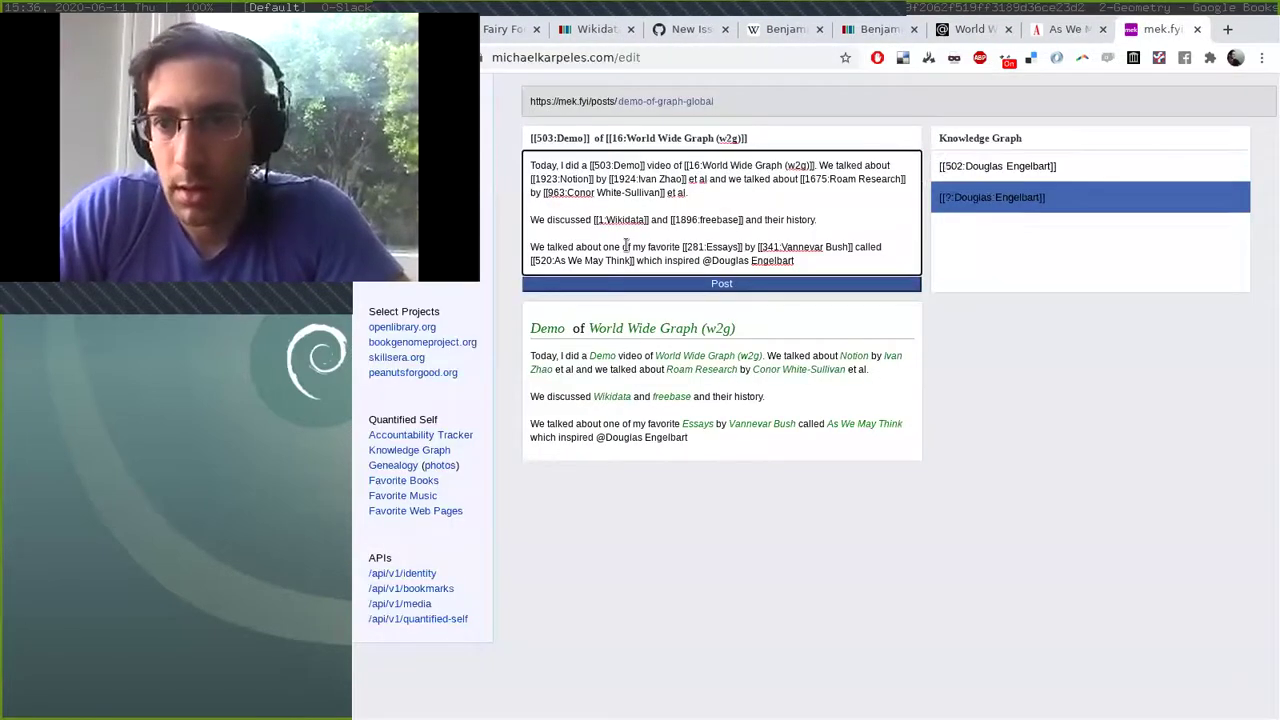
key("Up")
key("Return")
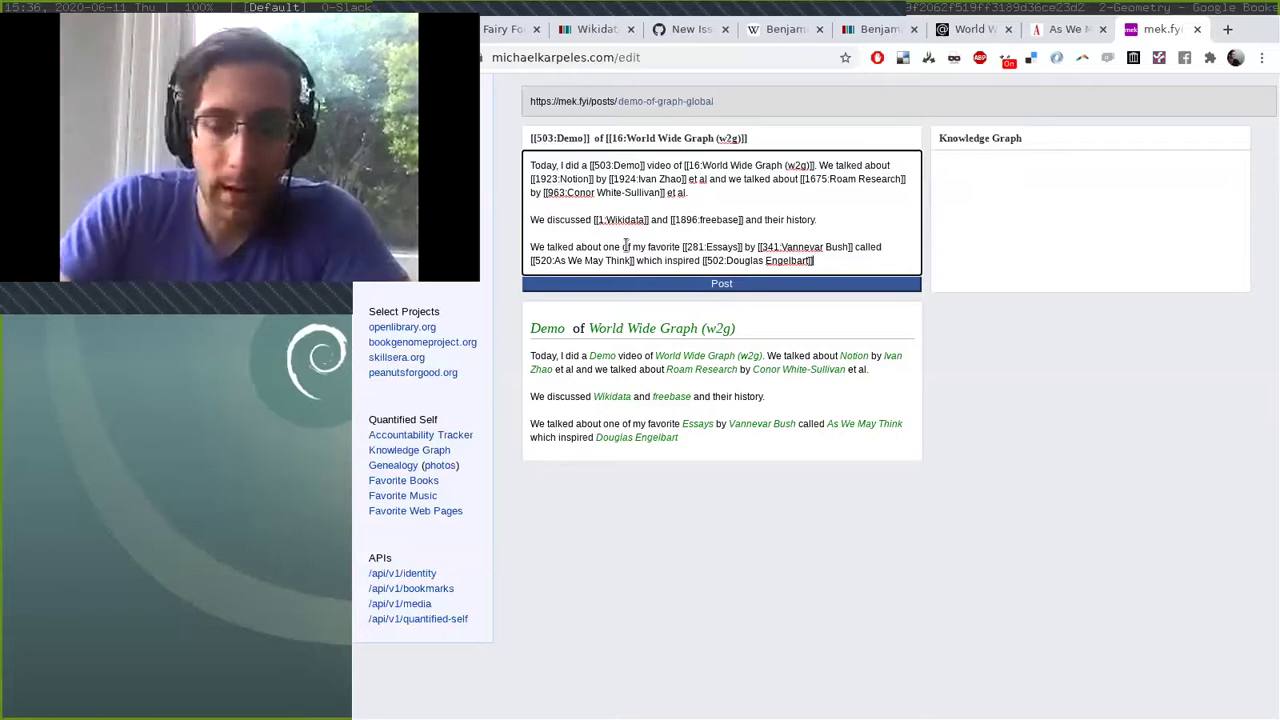
type(", @bre")
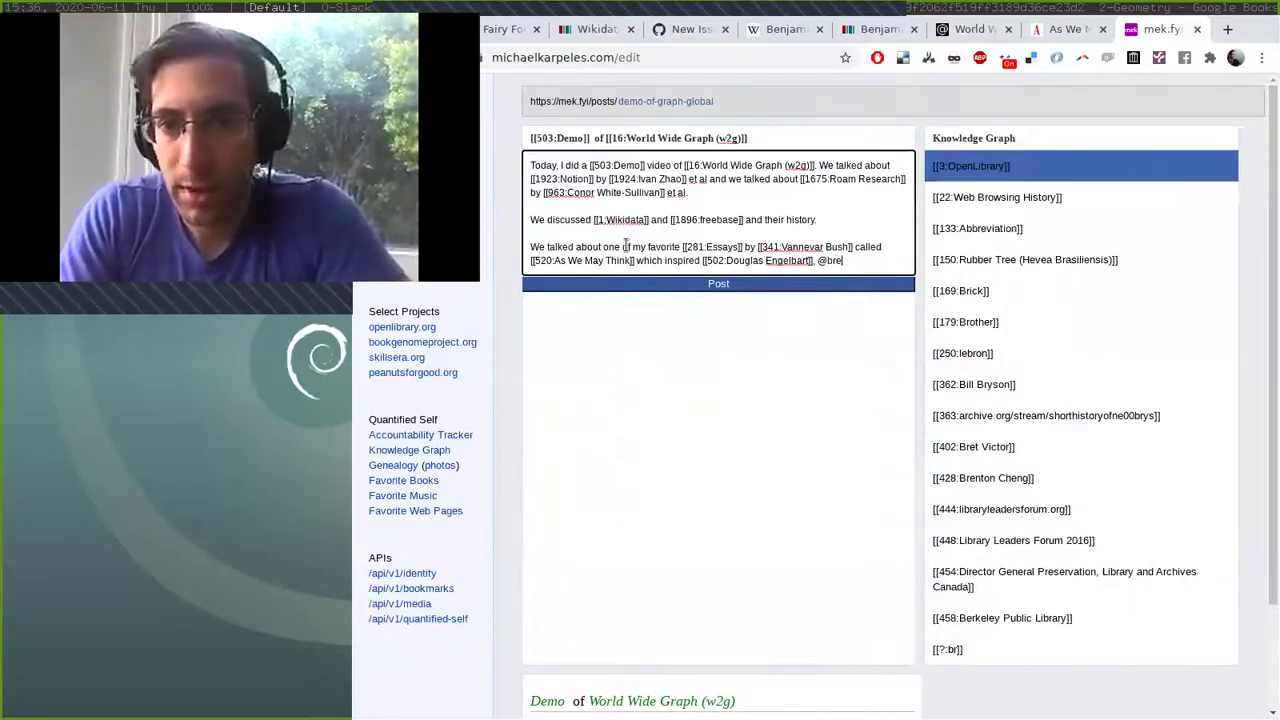
key("Down")
key("Return")
type(", @alan")
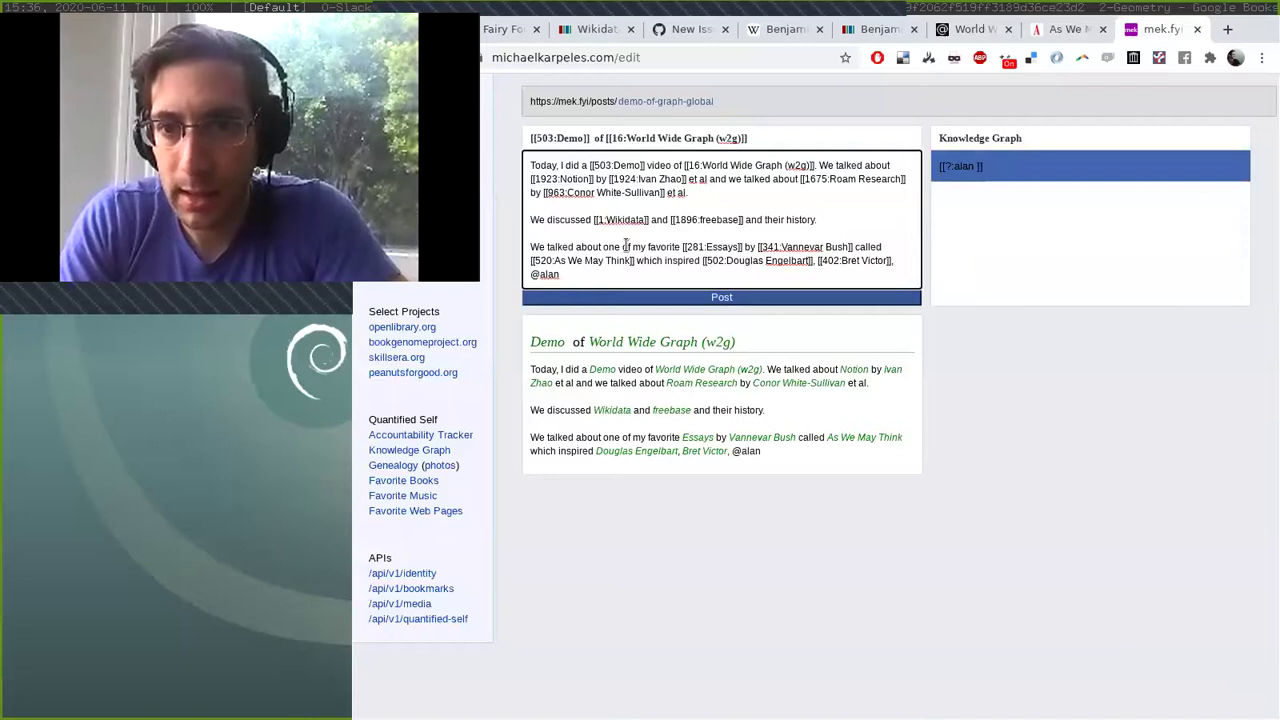
type(" Kay")
key("Down")
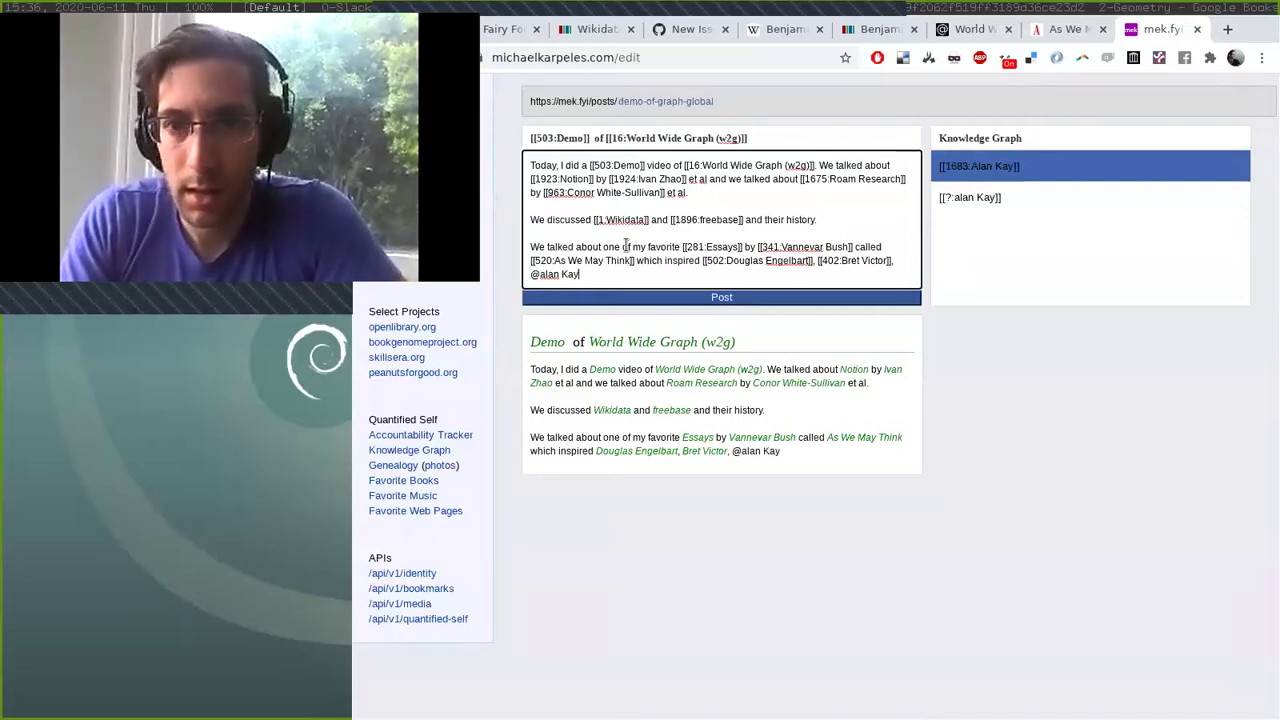
key("Return")
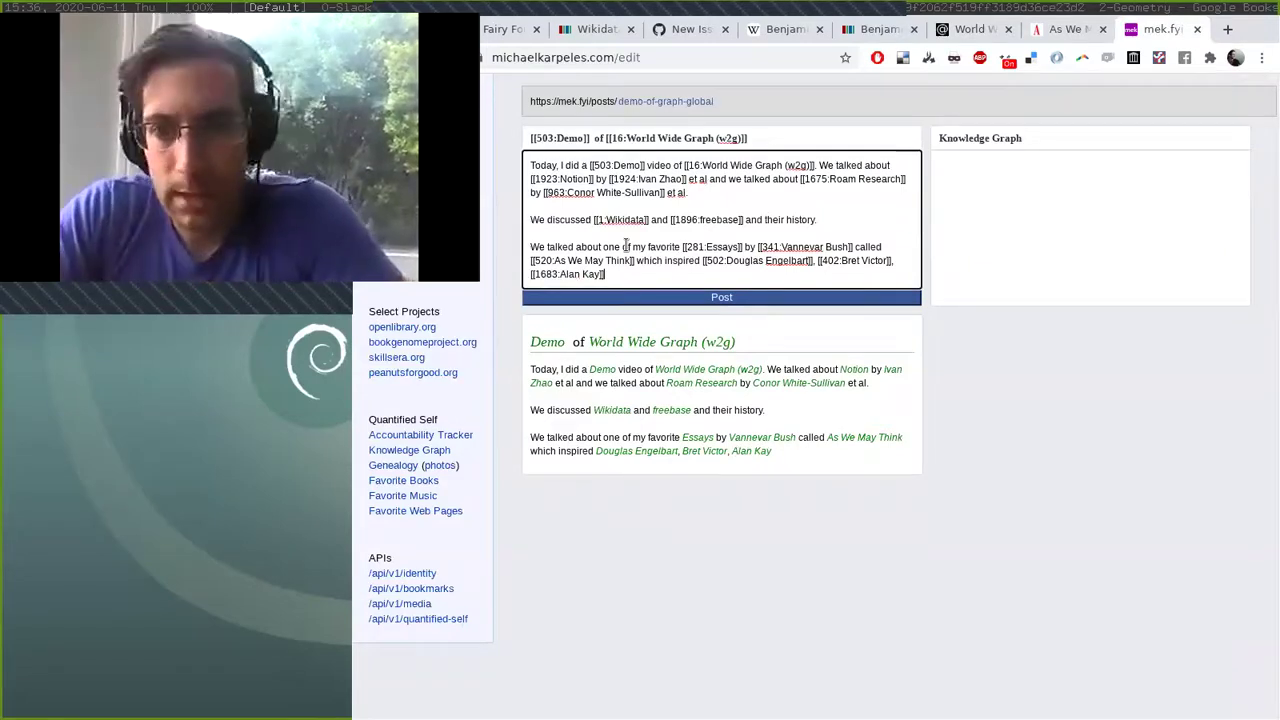
type(", @ted nels")
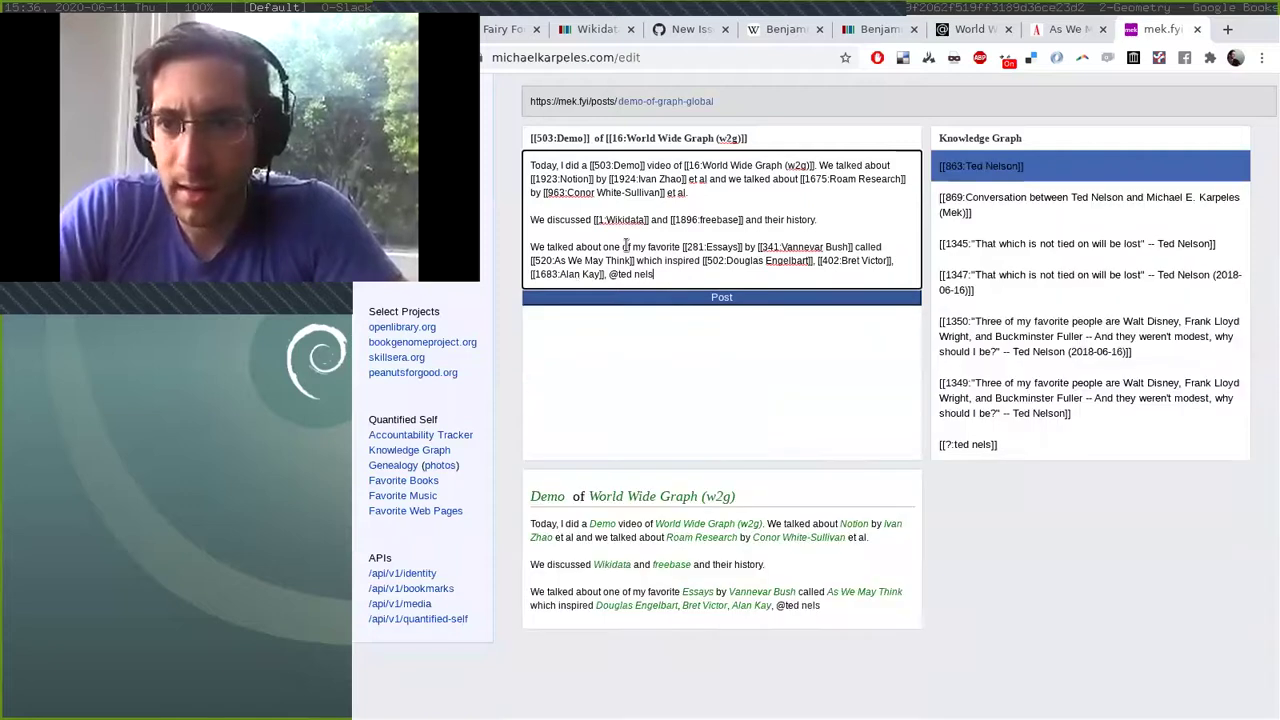
key("Return")
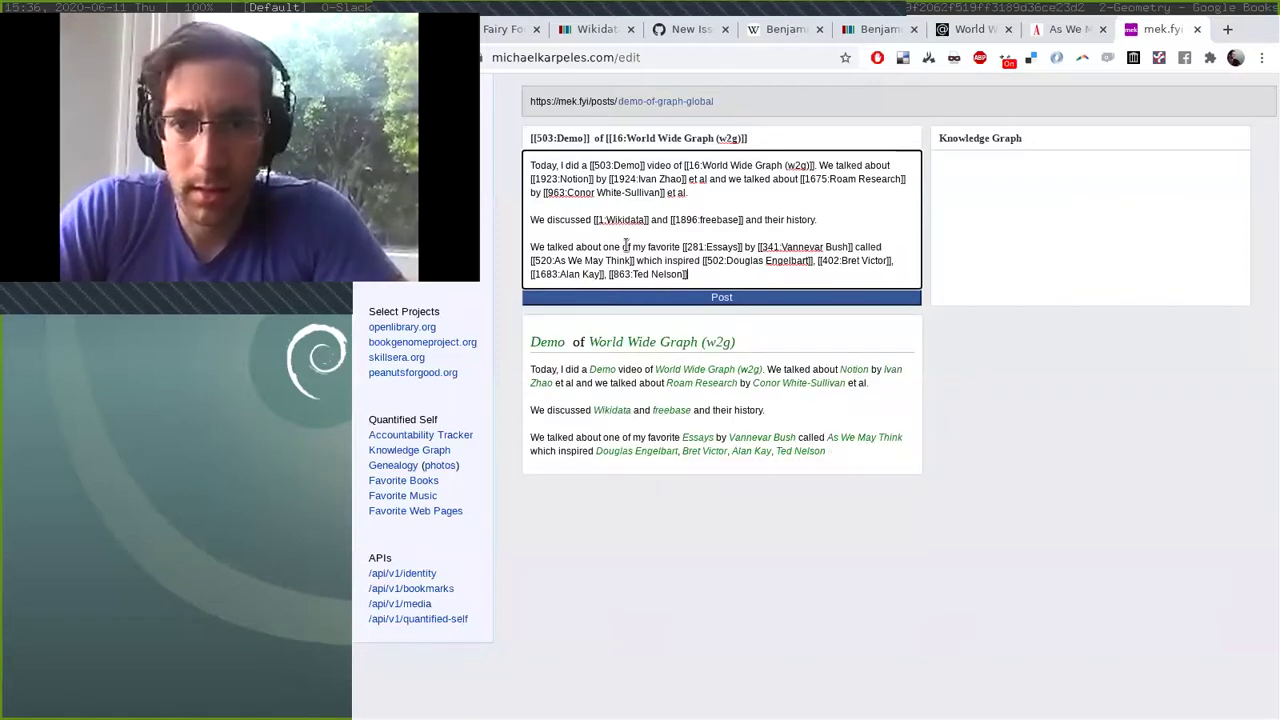
type("and many othe")
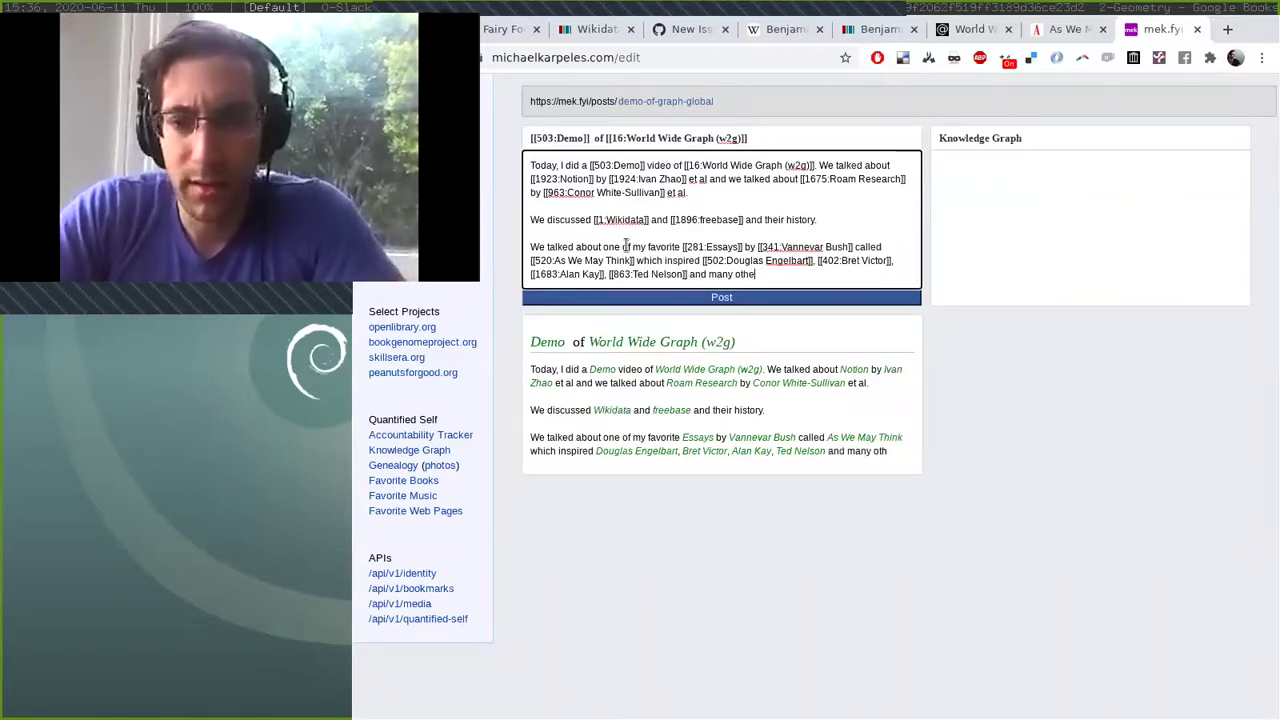
type("r visionar")
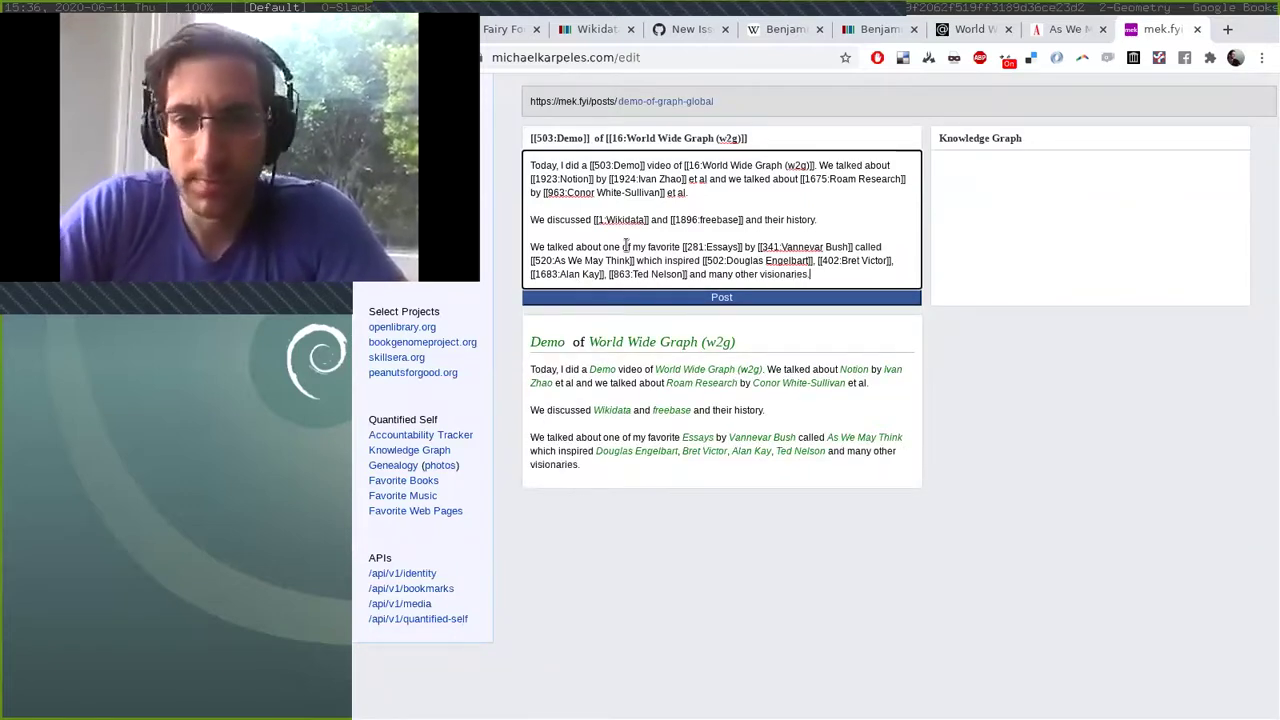
type("ies.")
key("Return")
key("Return")
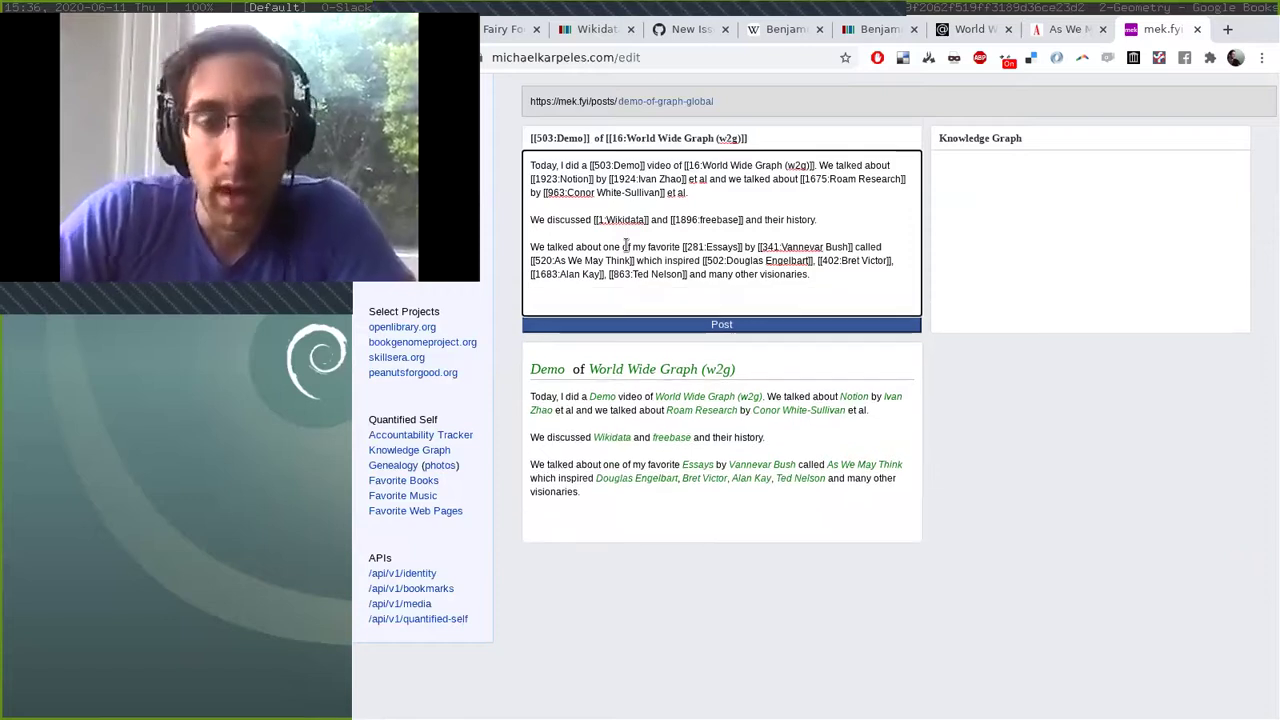
type("We")
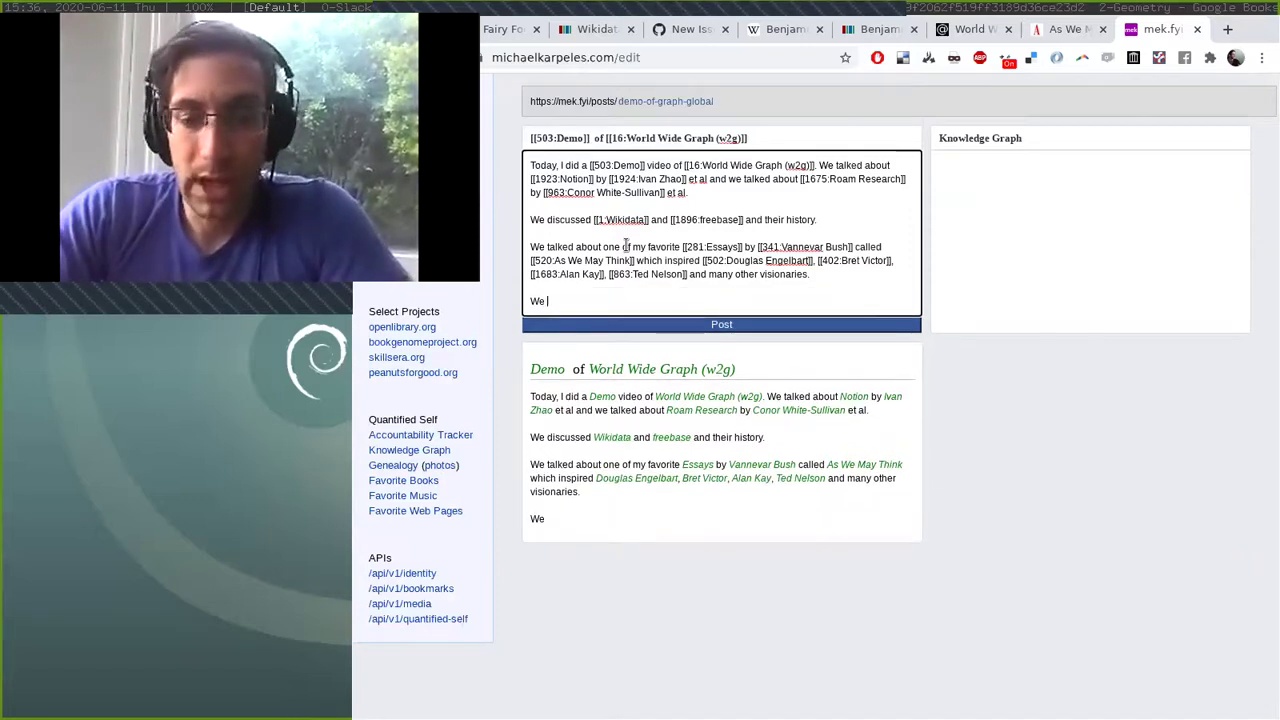
type(" talked about @")
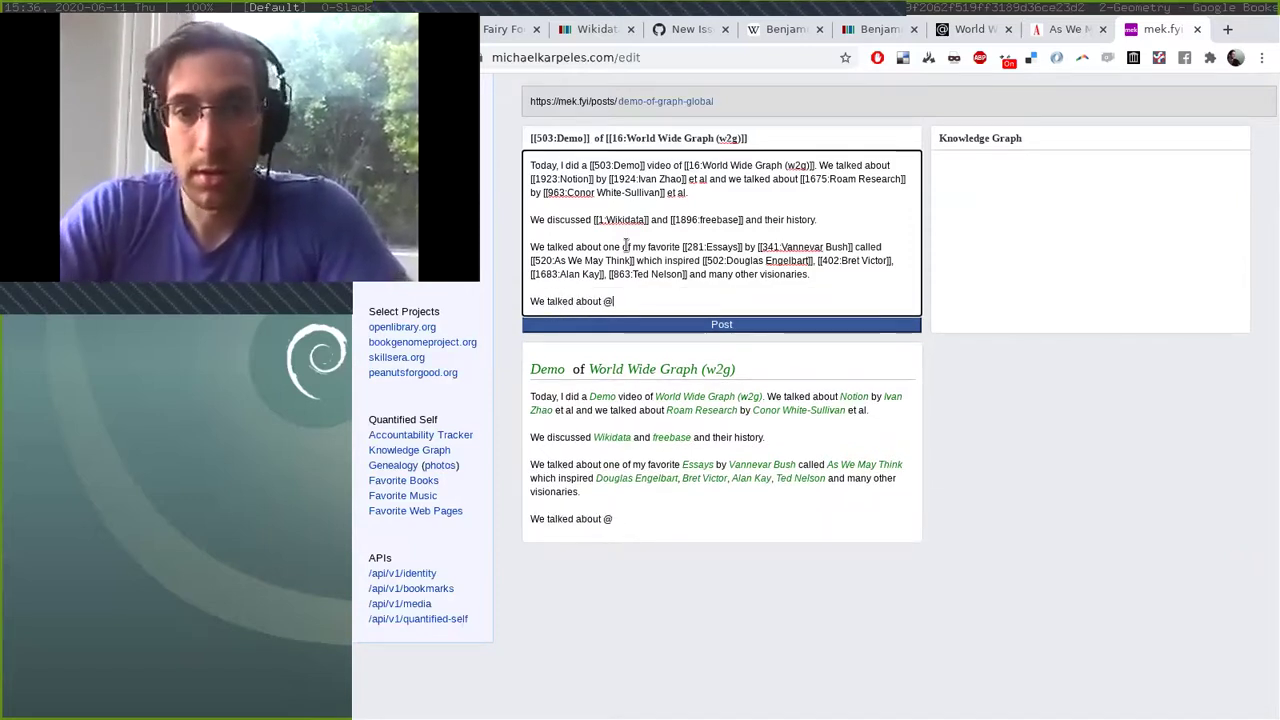
type("goog")
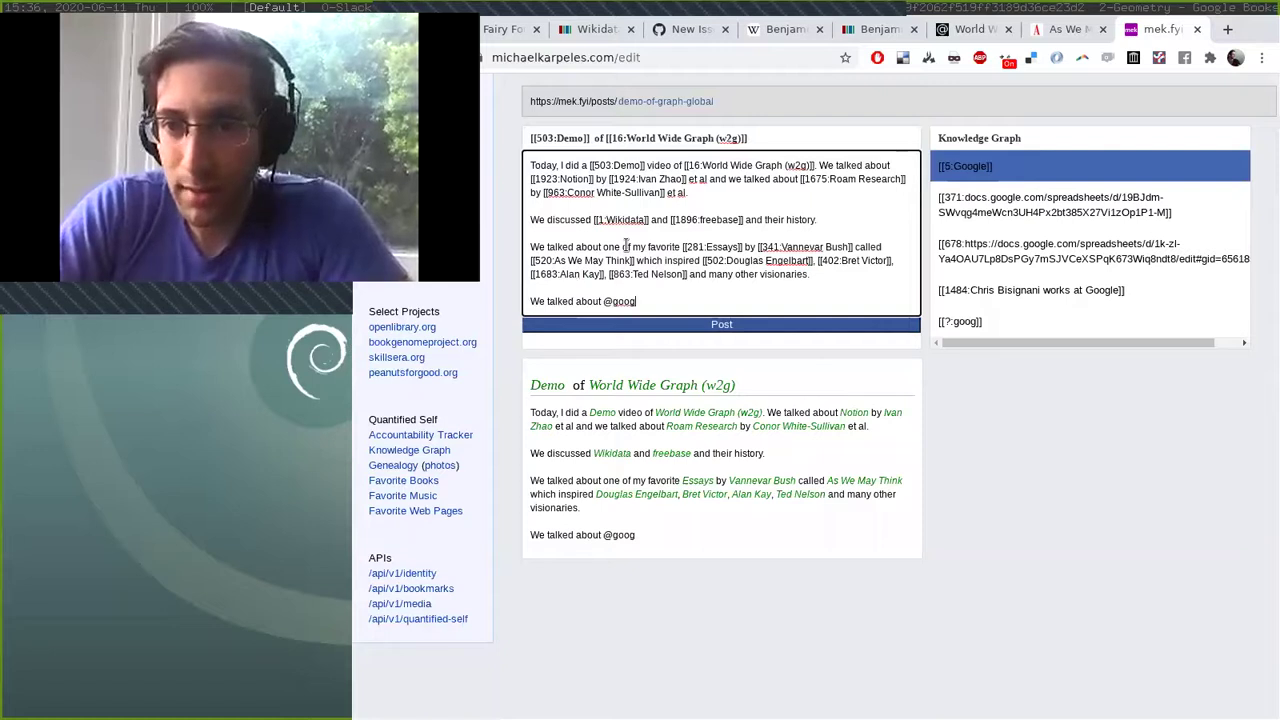
Tag Google's knowledge graph and describe building an open source, potentially decentralized public knowledge graph.
key("Return")
type("'s @knowledge g")
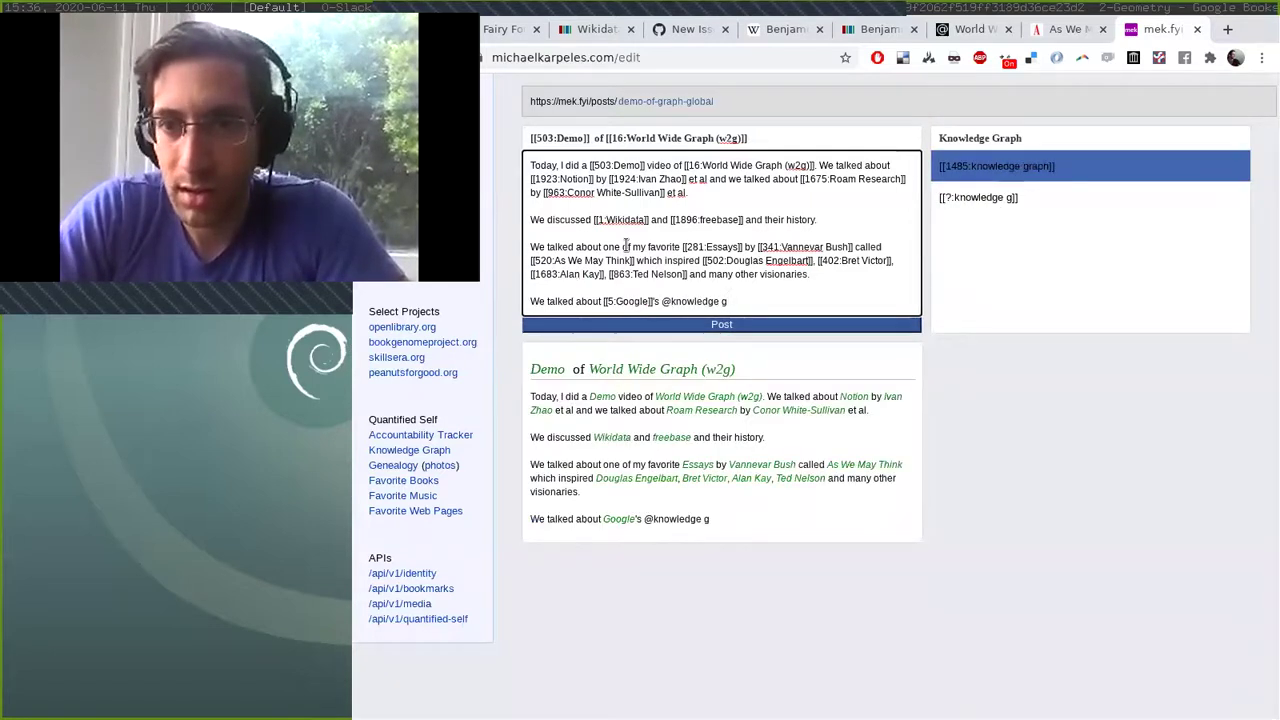
key("Return")
type("and ")
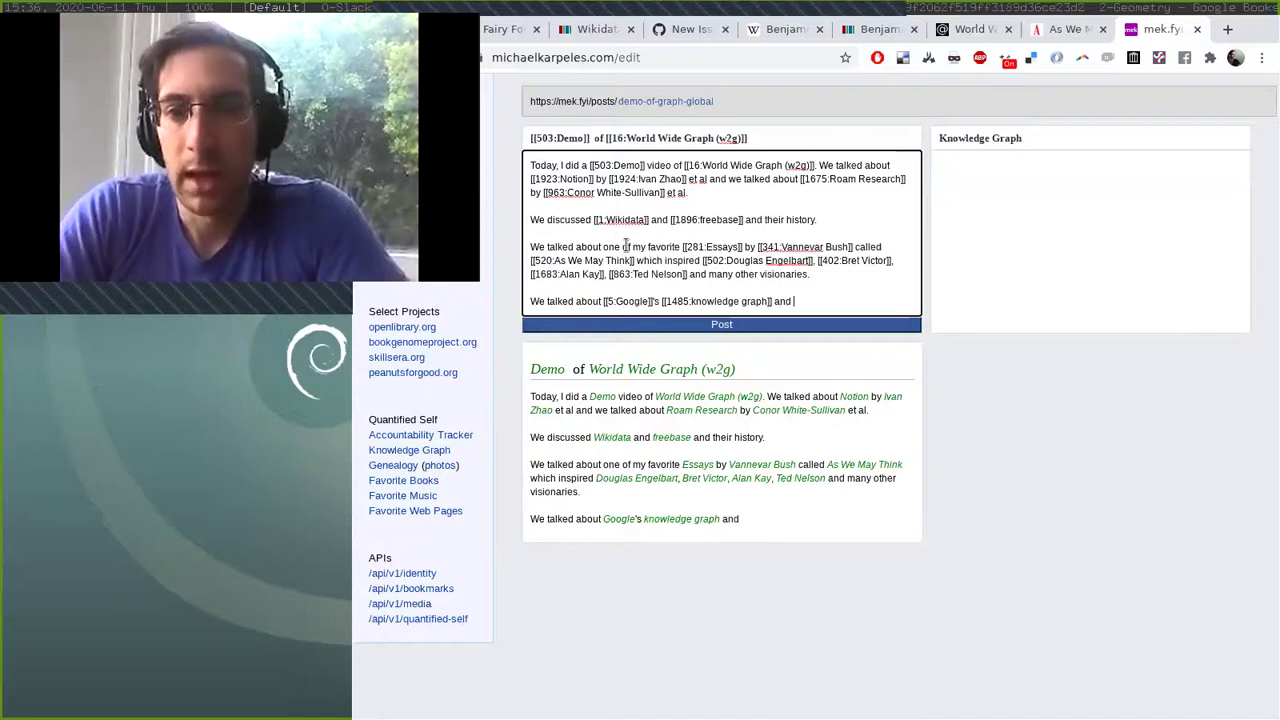
type("described")
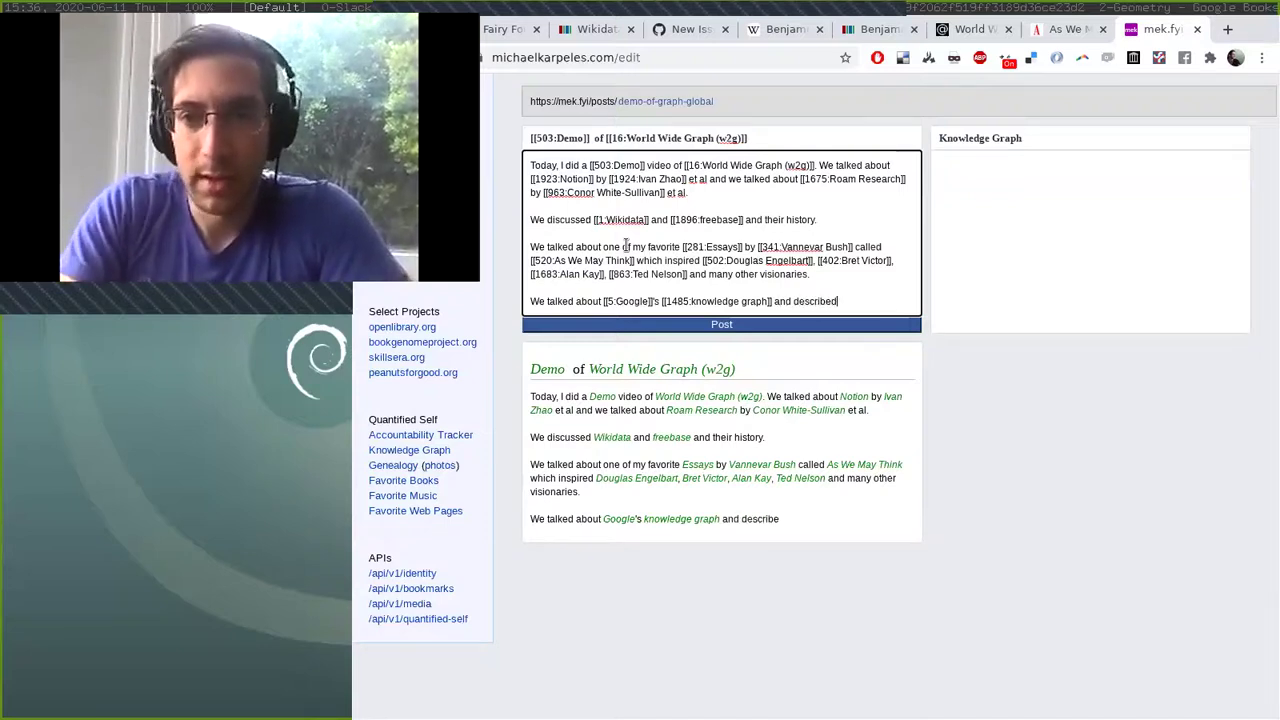
type(" how we may crea")
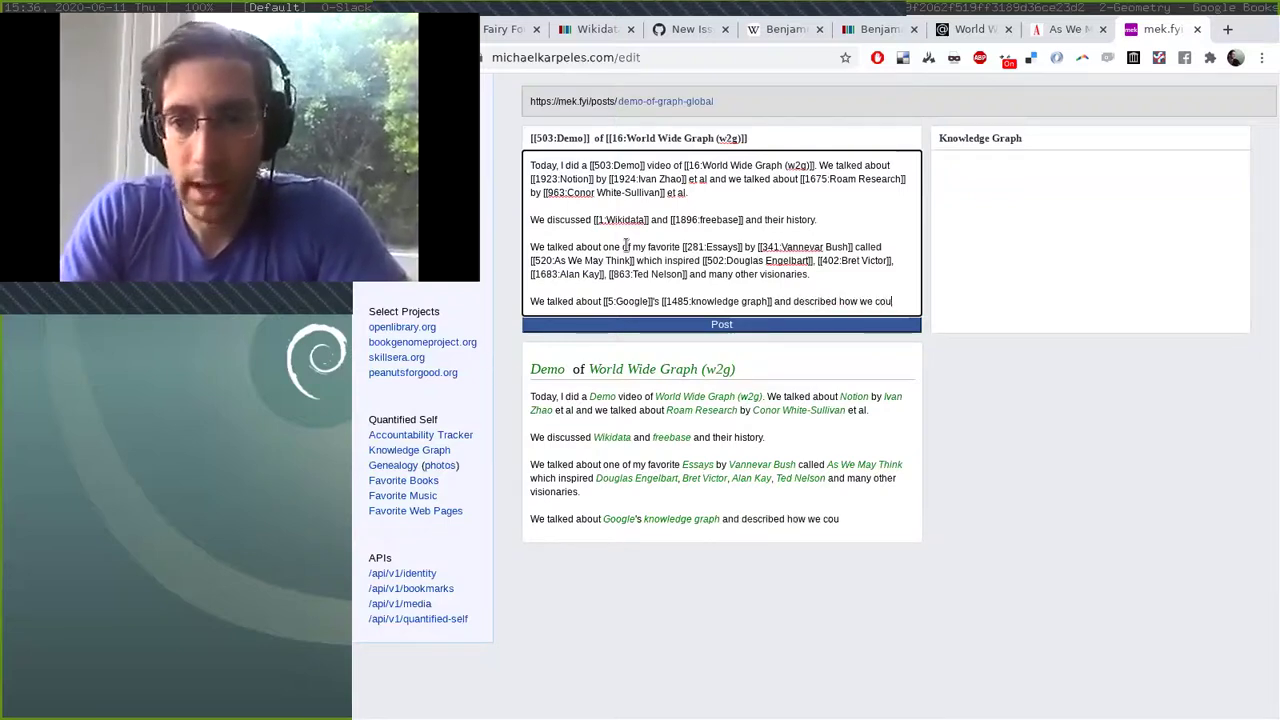
type("te our o")
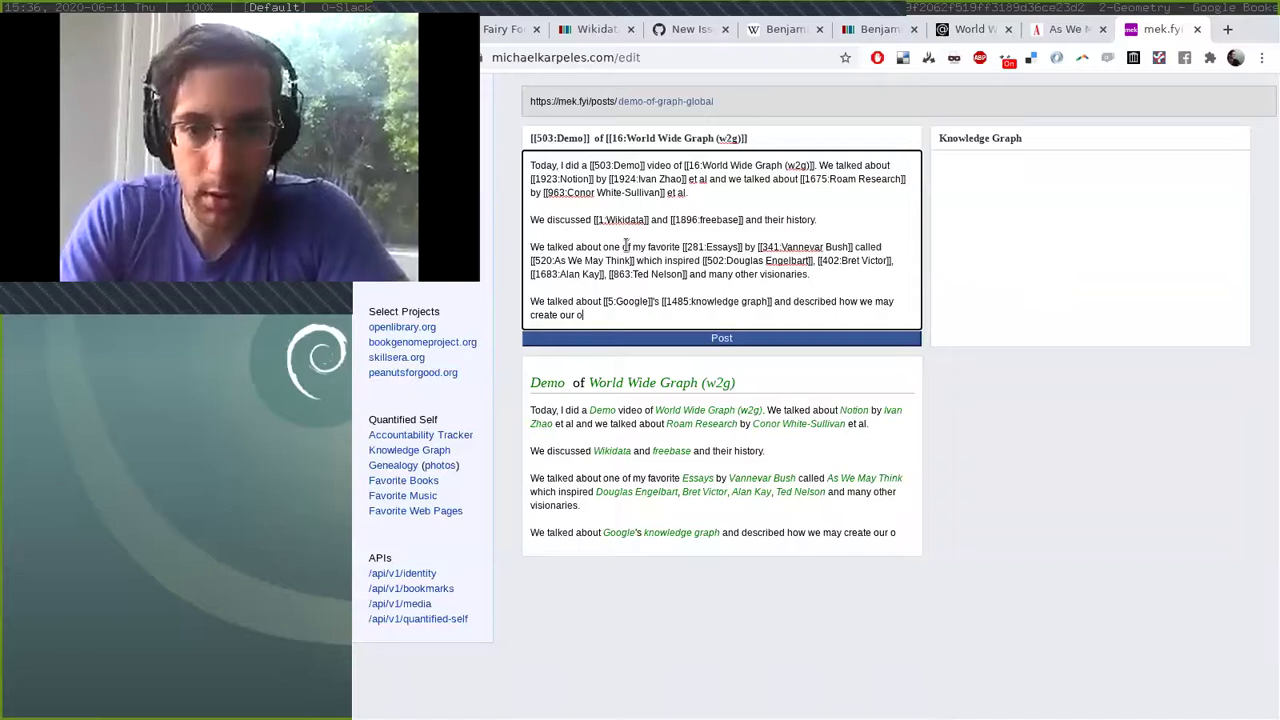
type("wn open source, po")
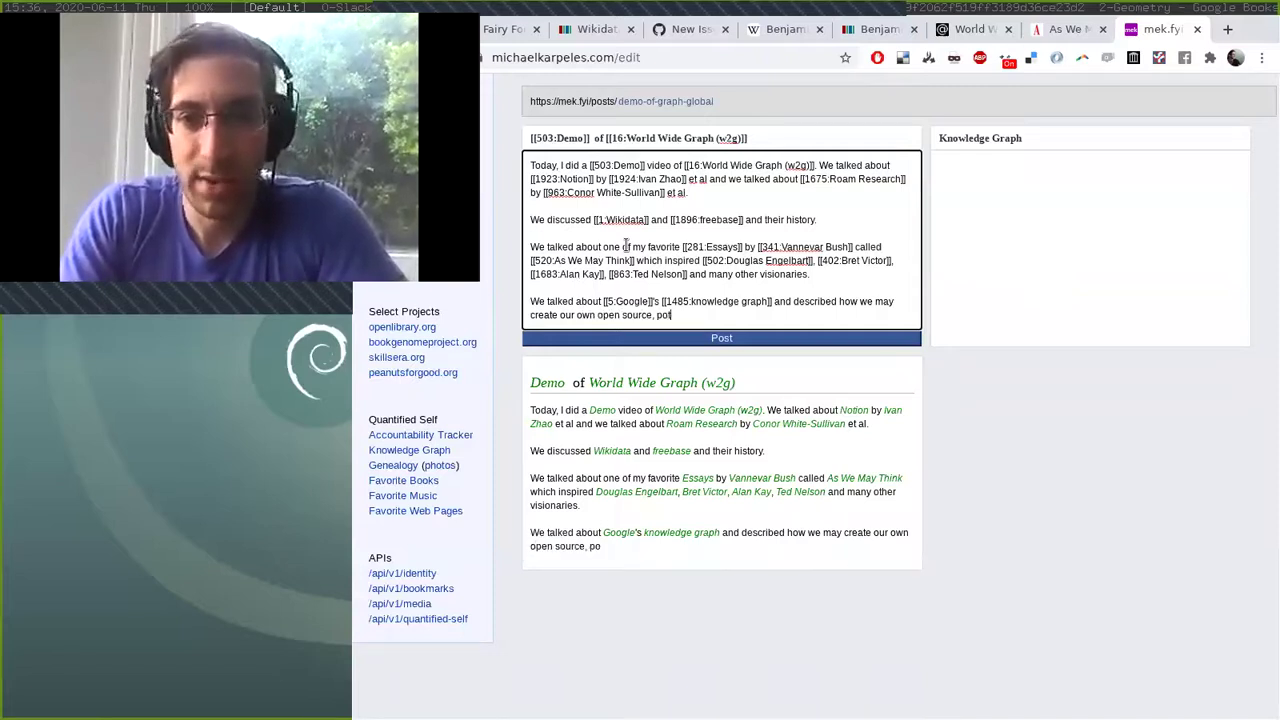
type("tentially decentralized")
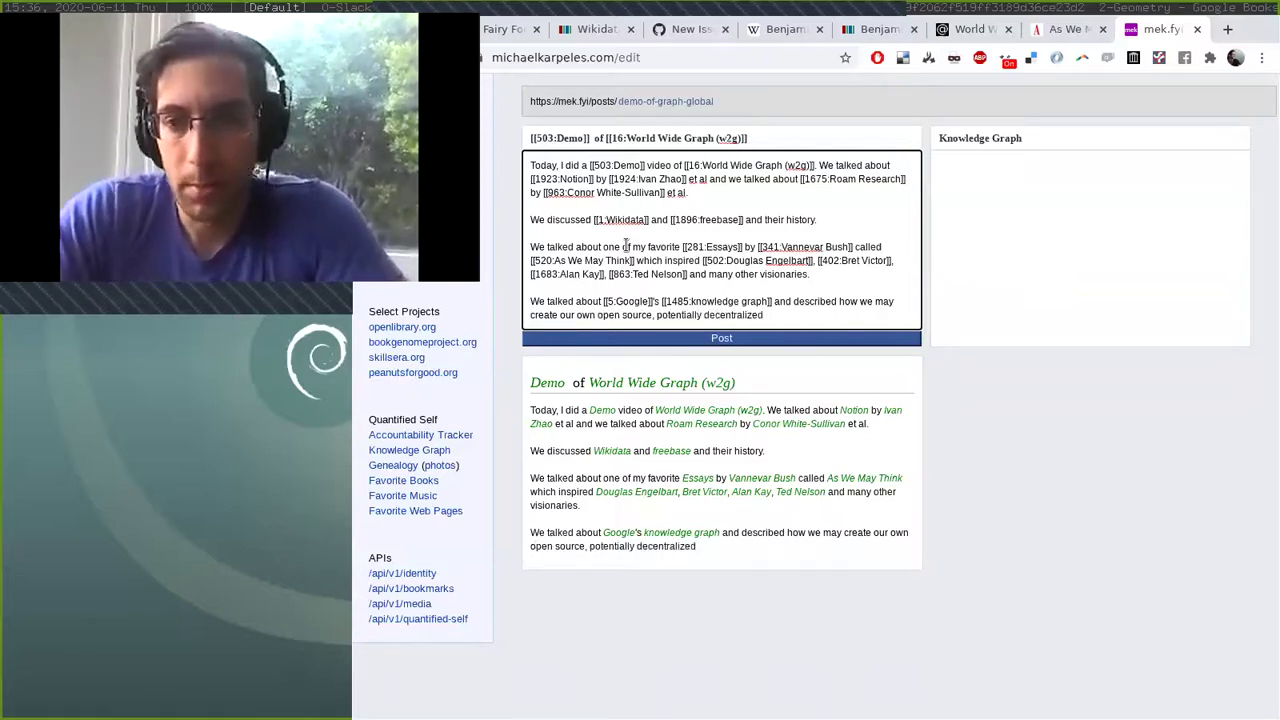
type(" public knowledge g")
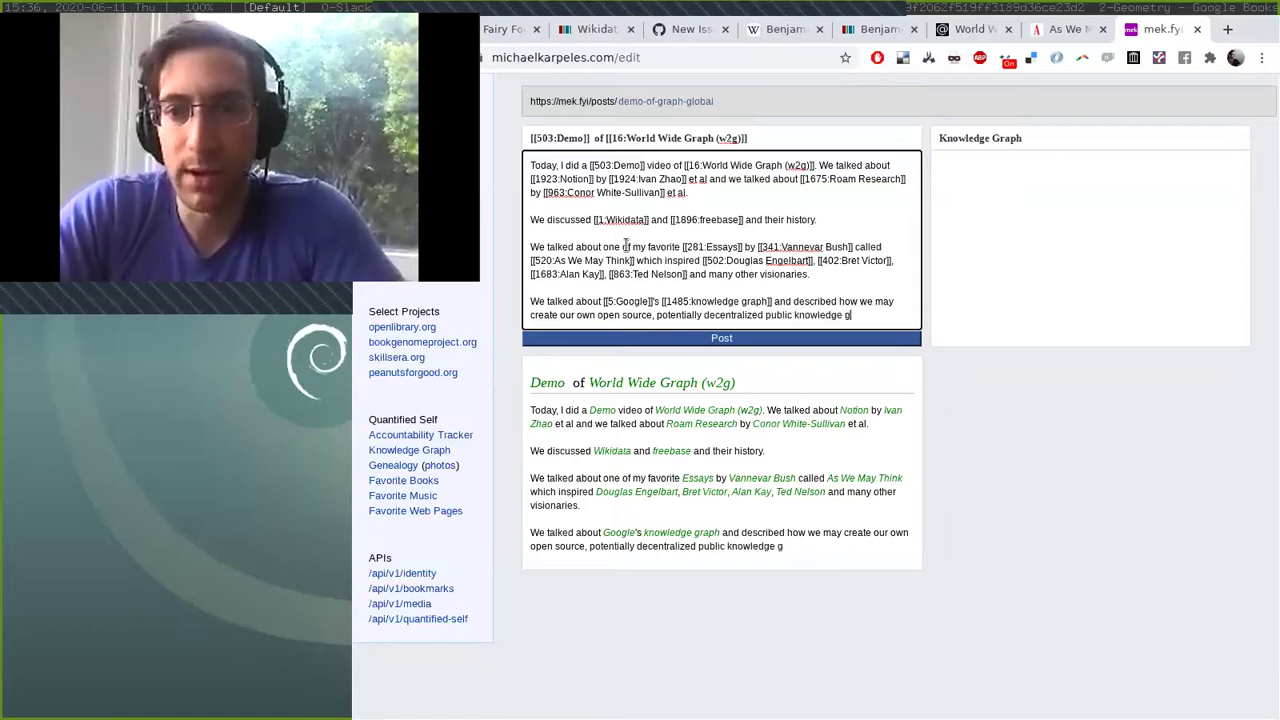
type("raph@")
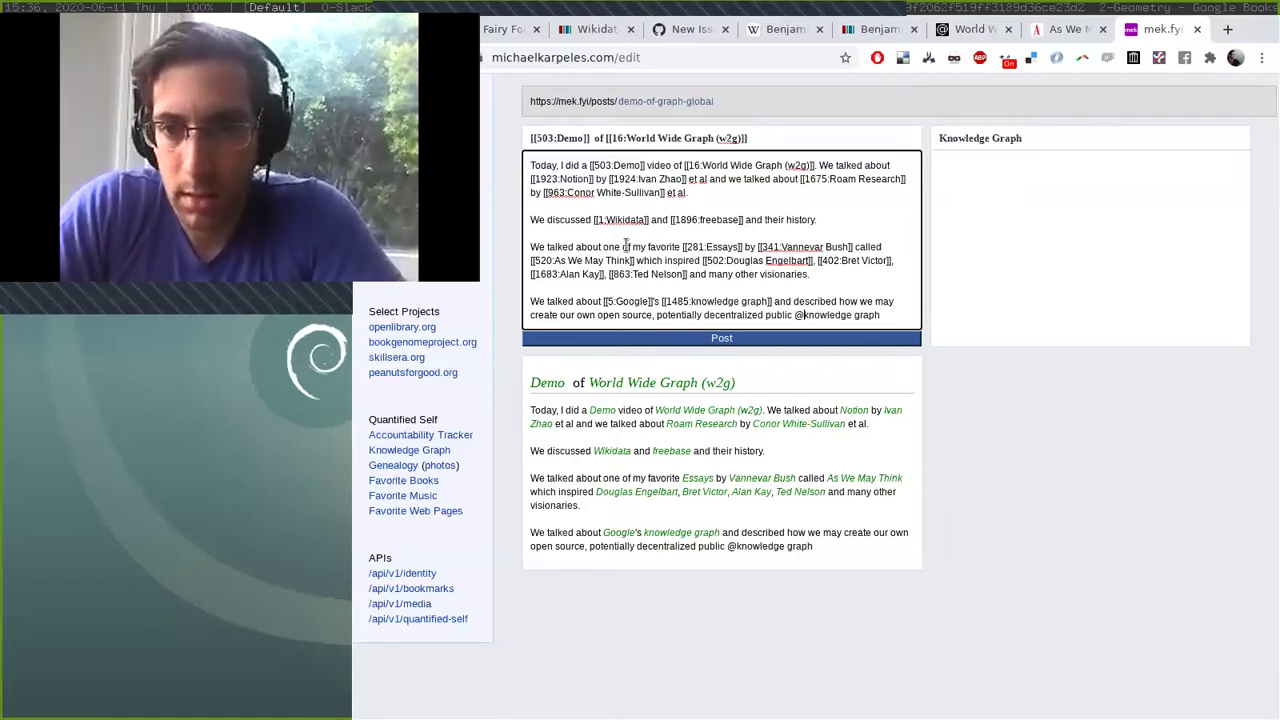
key("Return")
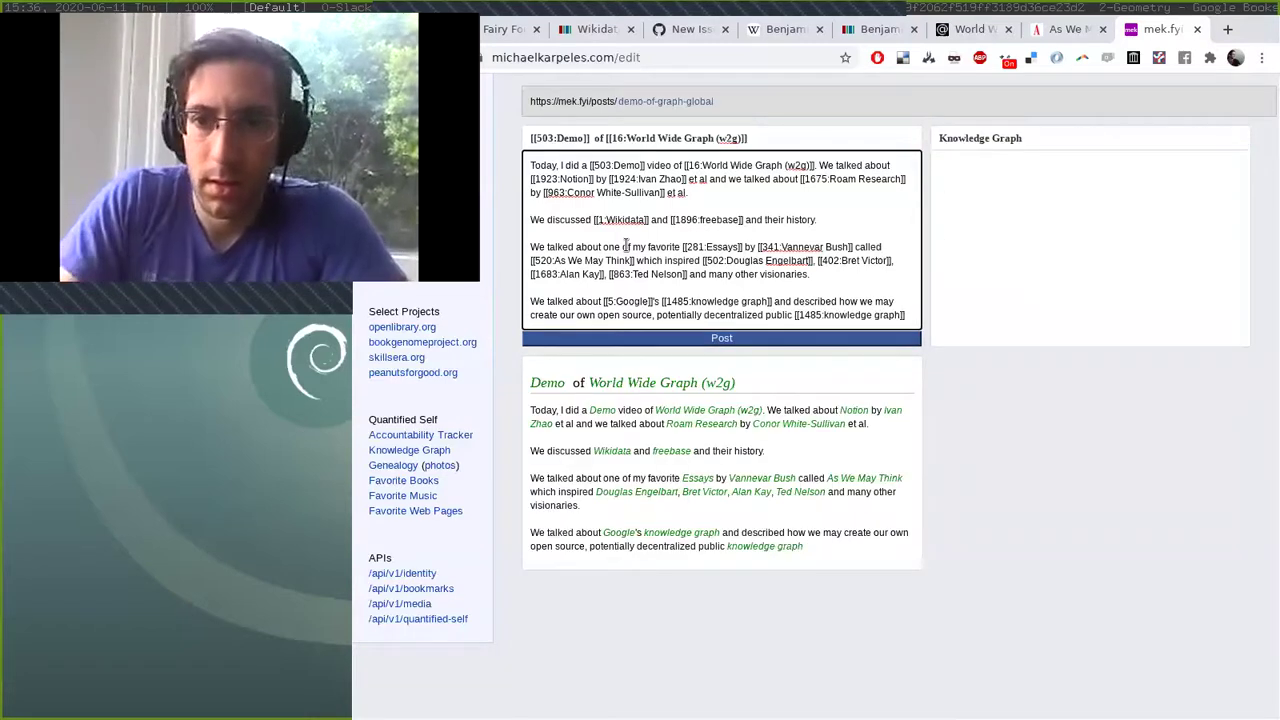
Finish the sentence: the public can use it for rich notetaking applications and tagged Tools For Thought.
type("which anyone")
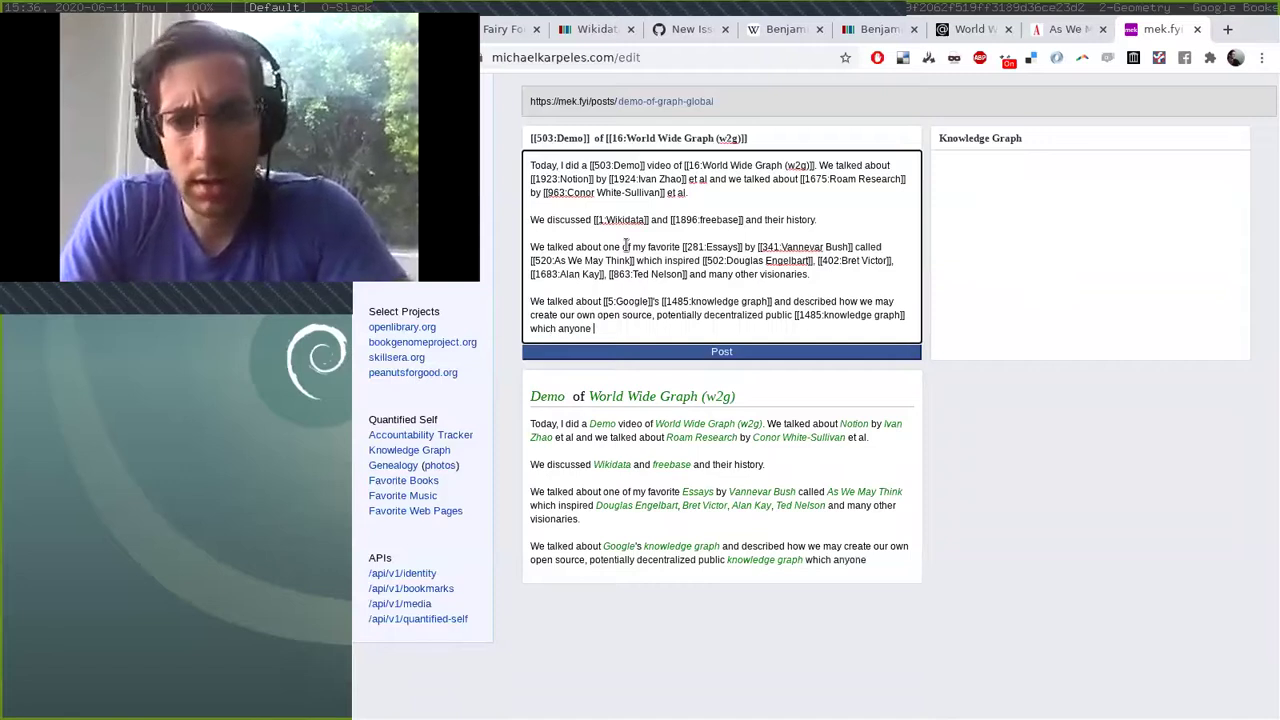
key("BackSpace")
key("BackSpace")
key("BackSpace")
key("BackSpace")
key("BackSpace")
key("BackSpace")
key("BackSpace")
type("the public ca")
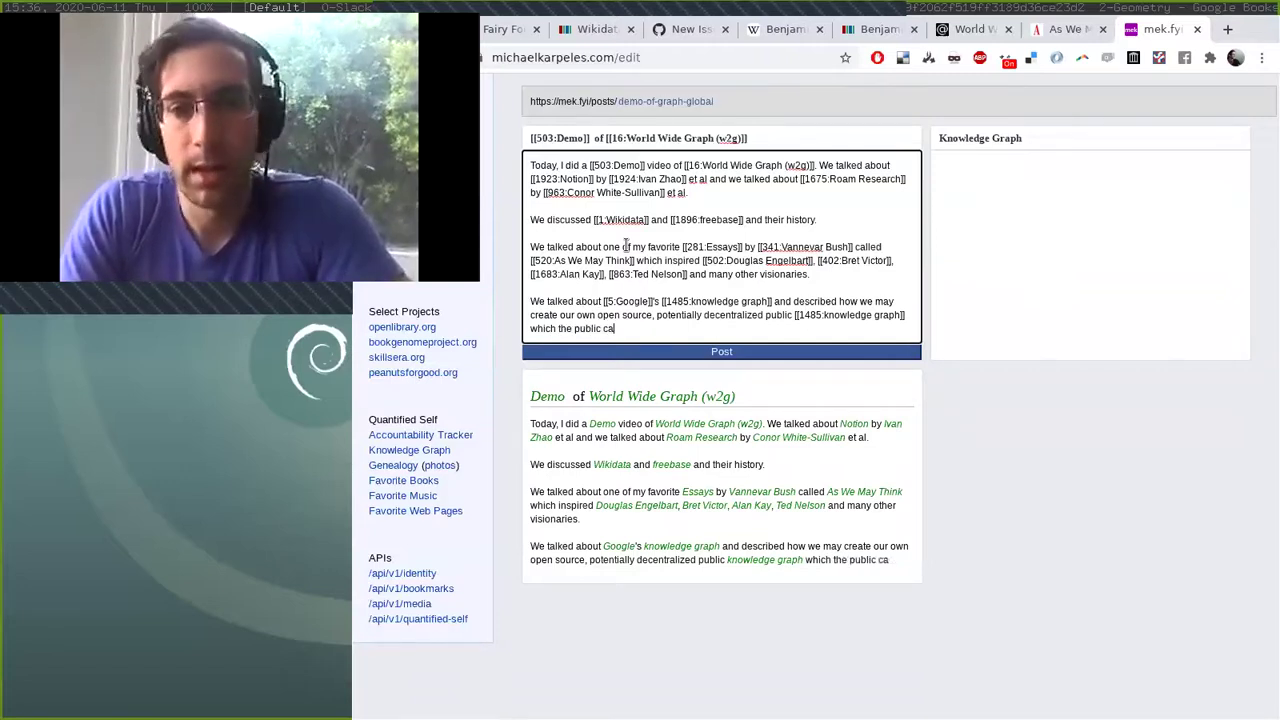
type("n use to create rich ")
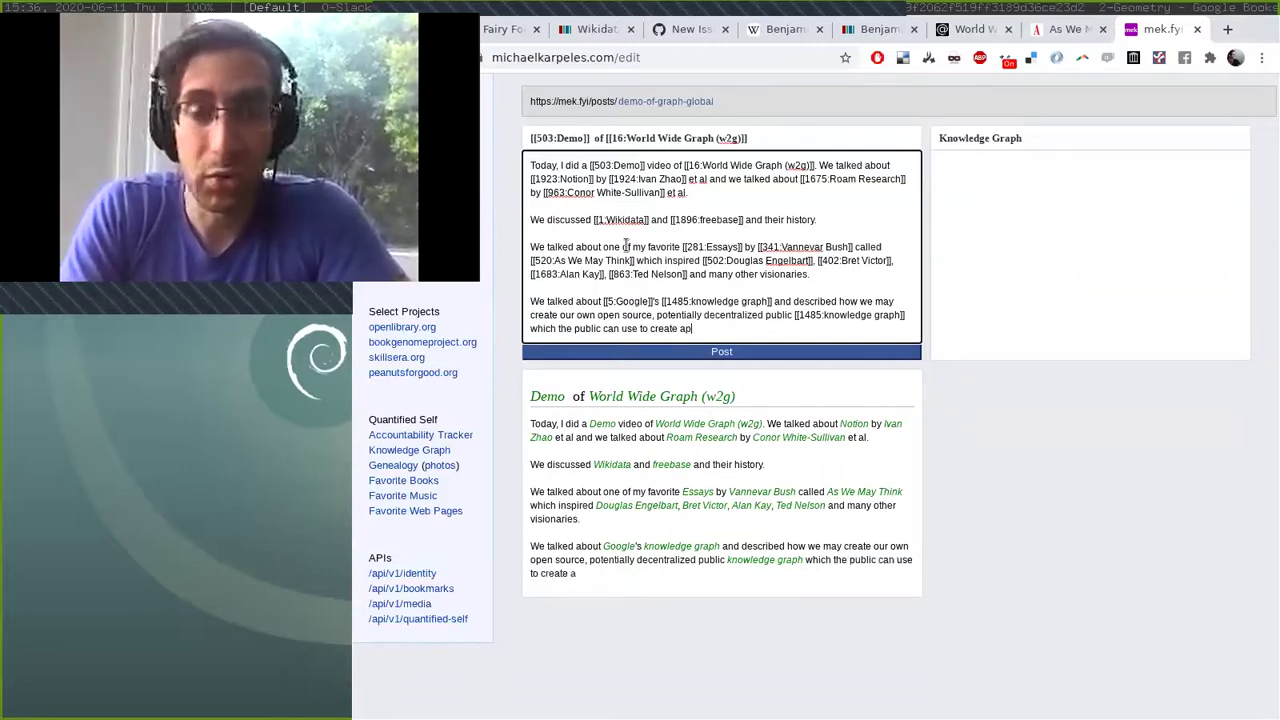
type("note")
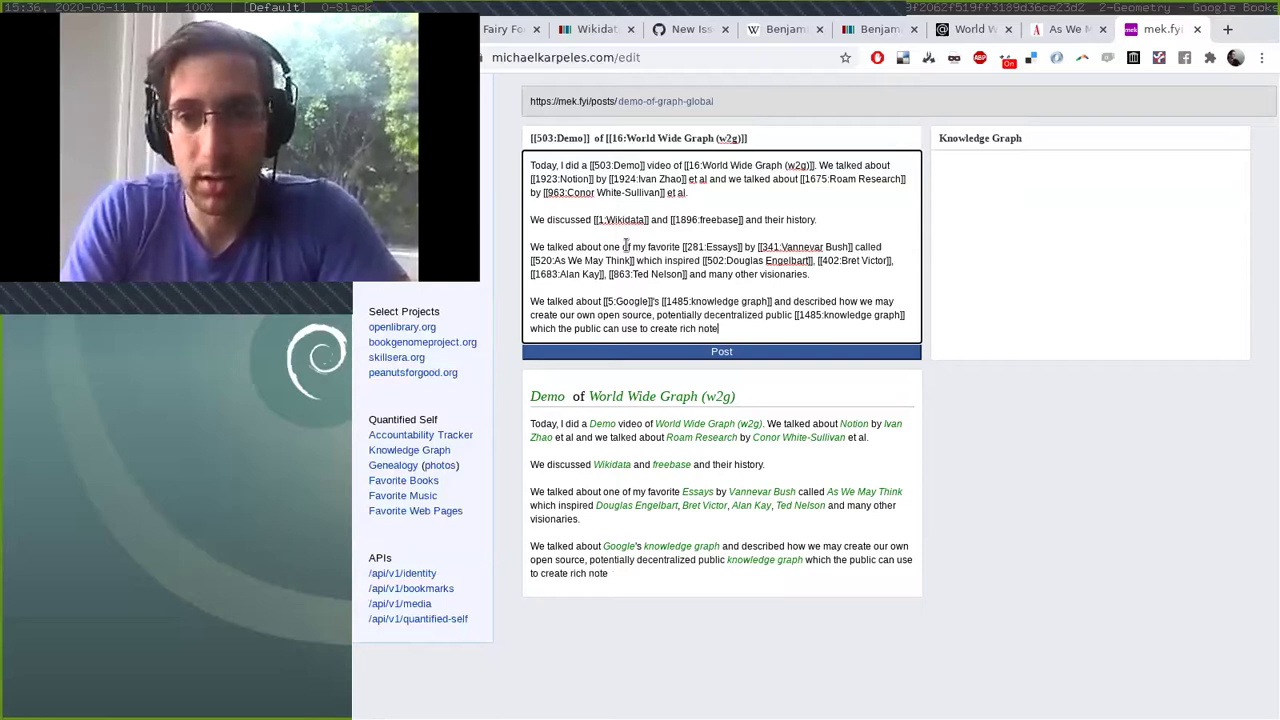
type("taking applications an")
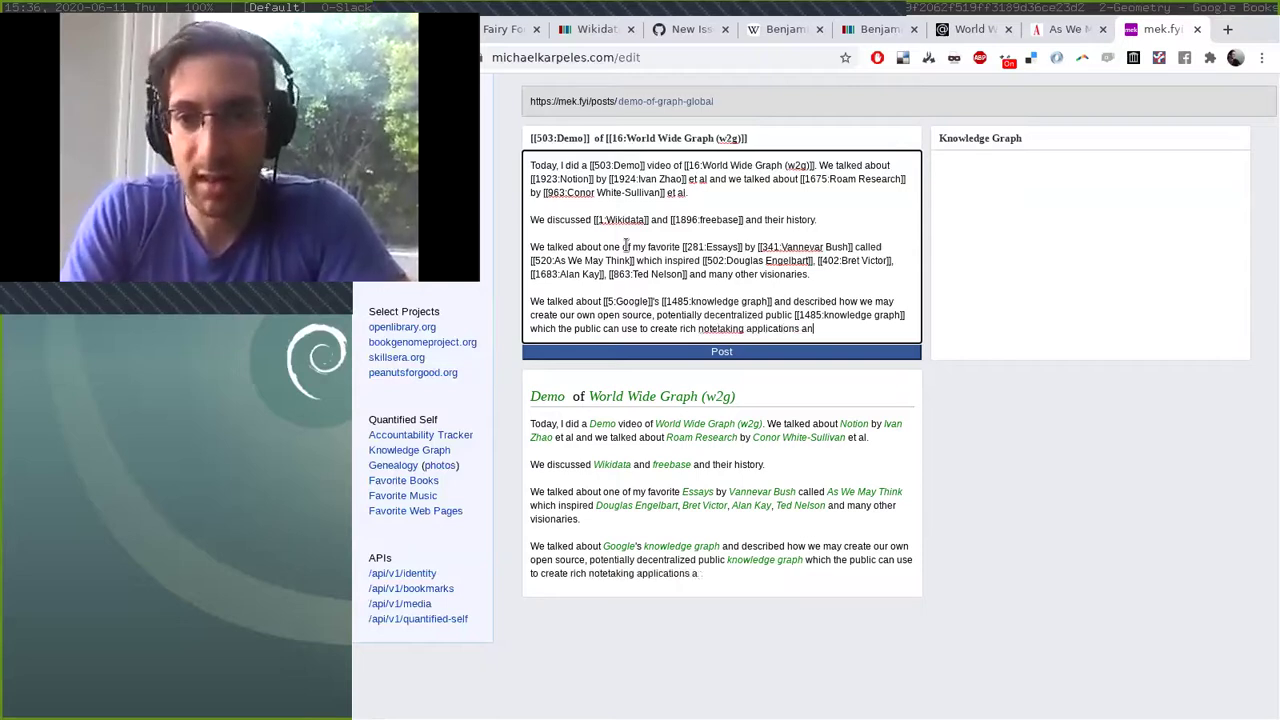
type("d @tool")
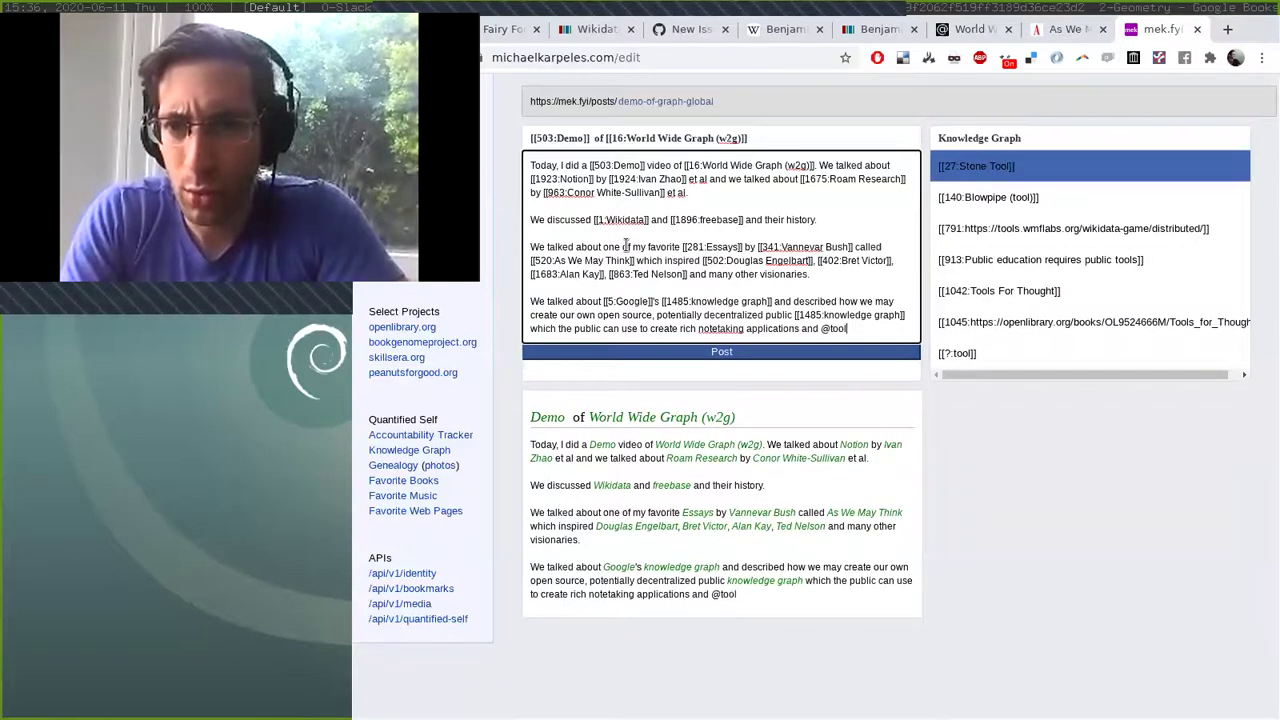
type("s fo")
key("Return")
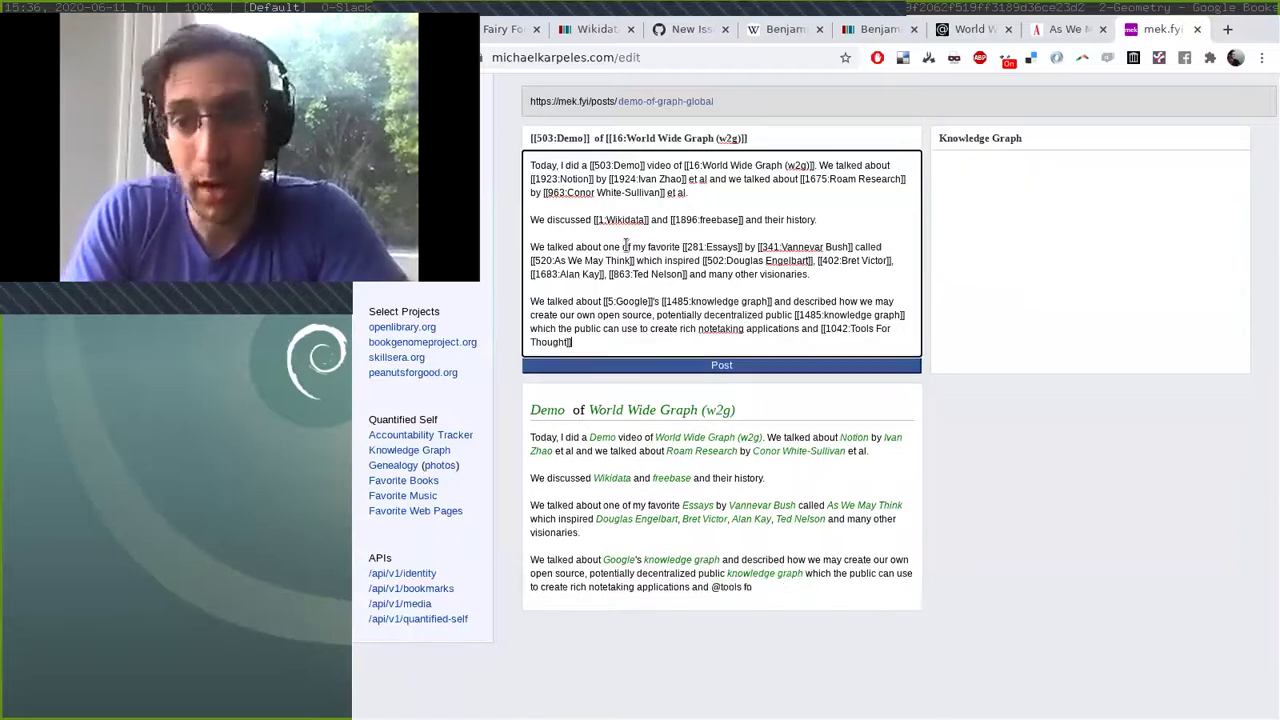
type(".")
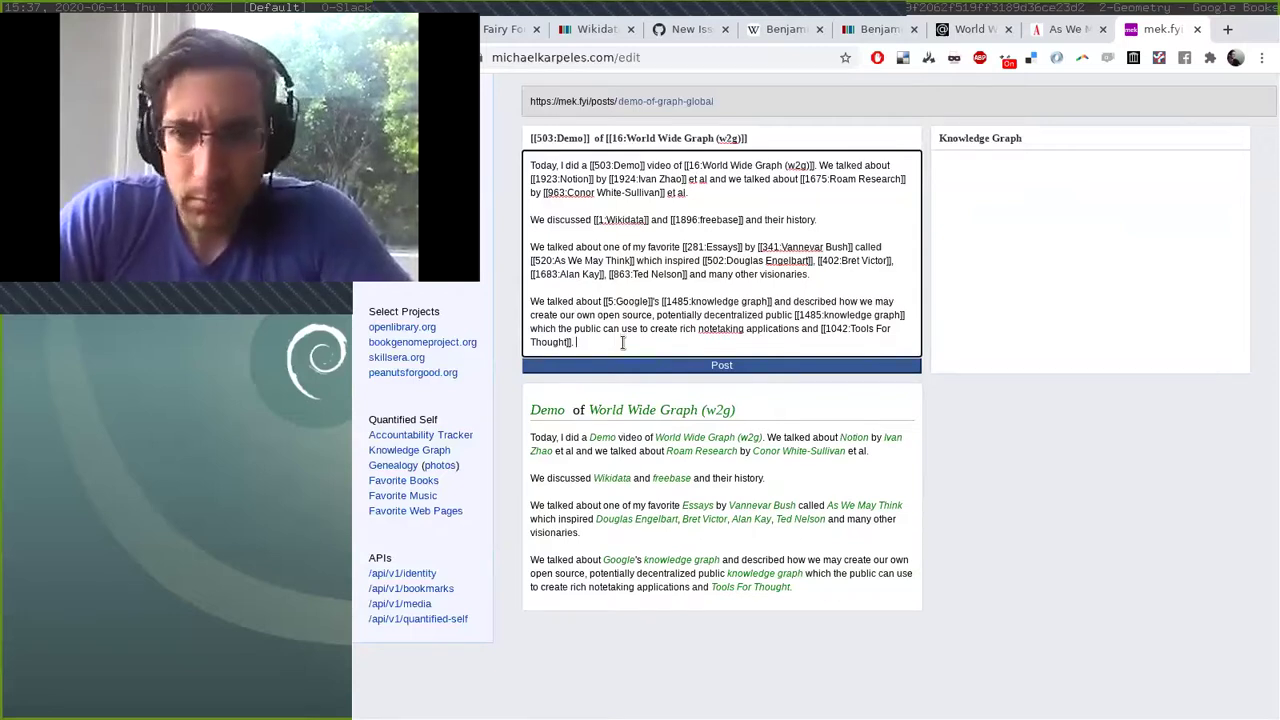
Copy the GitHub link from graph.global's source code and return to the post editor.
key("ctrl+shift+Tab")
key("ctrl+shift+Tab")
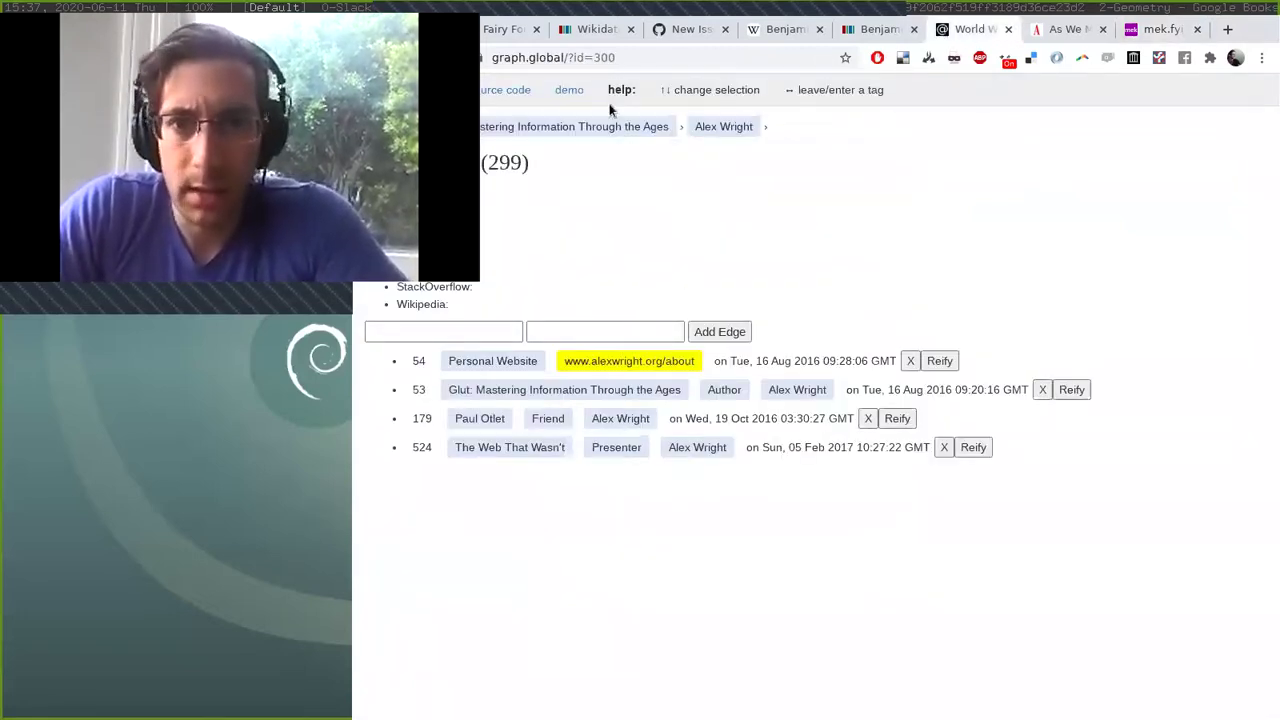
left_click(525, 91)
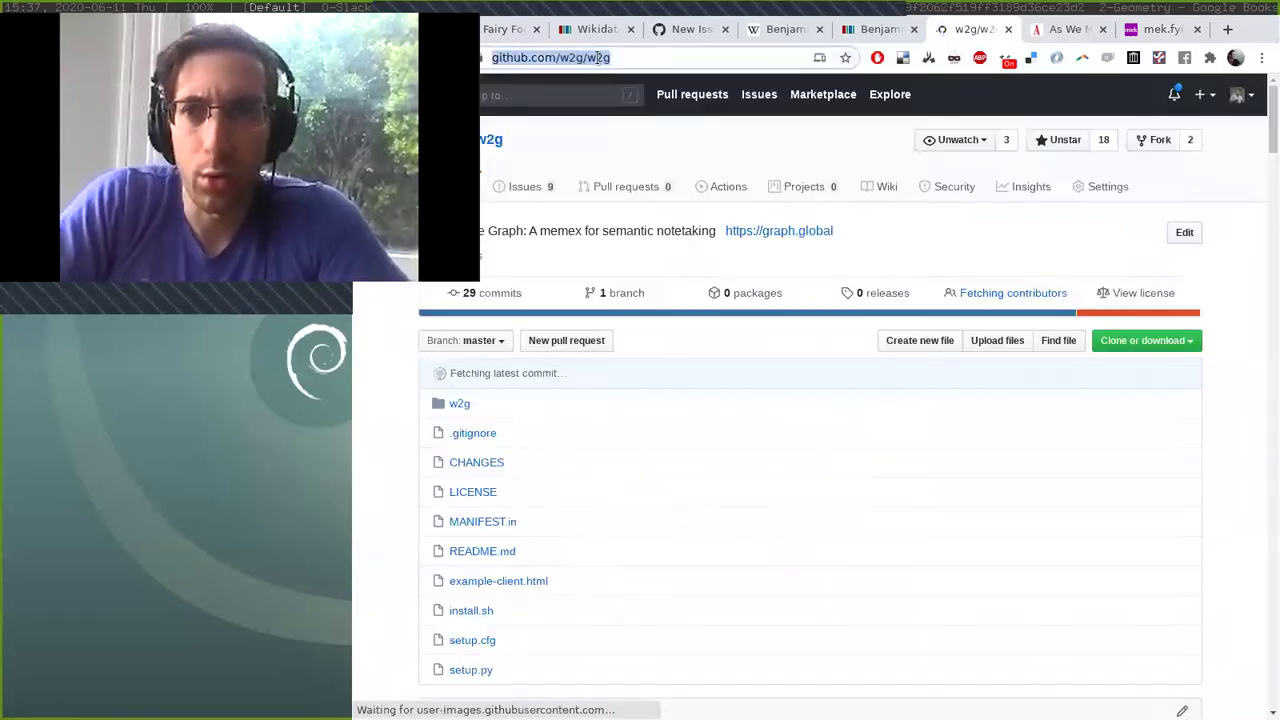
key("ctrl+Tab")
key("ctrl+Tab")
Start a new paragraph reading 'The source code' with 'source code' tagged.
key("Return")
key("Return")
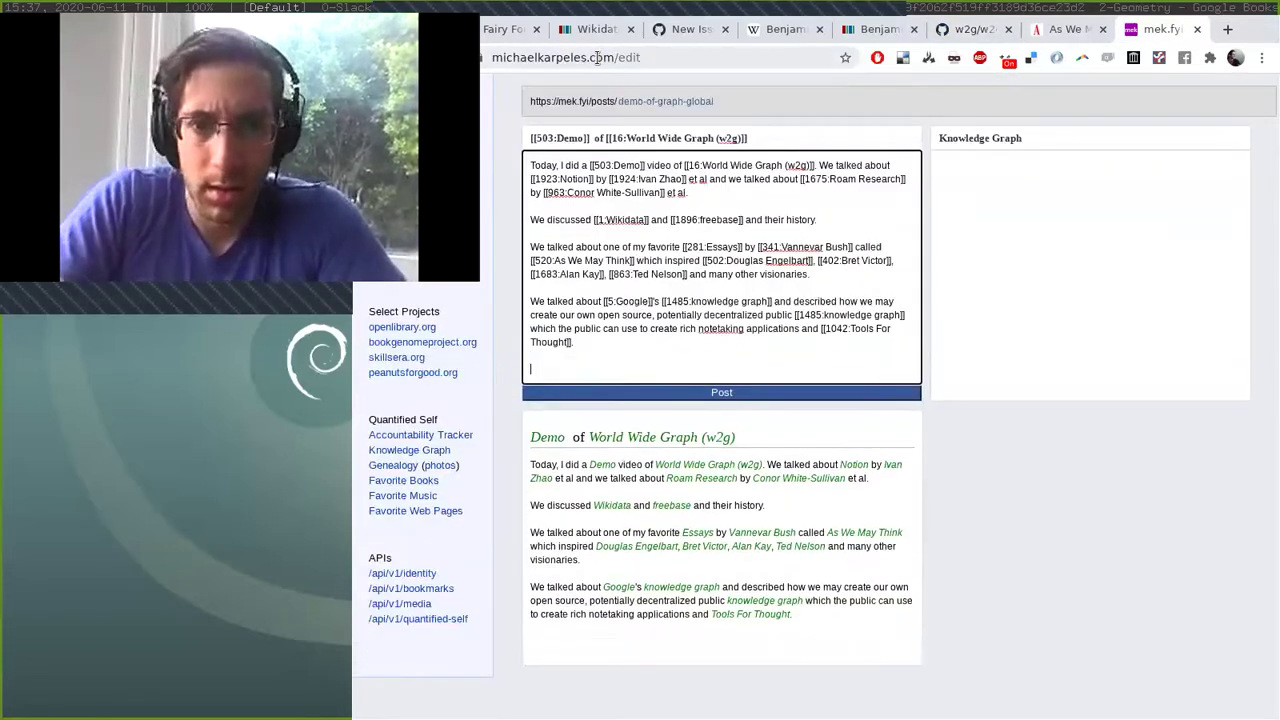
type("The @sourc e")
key("BackSpace")
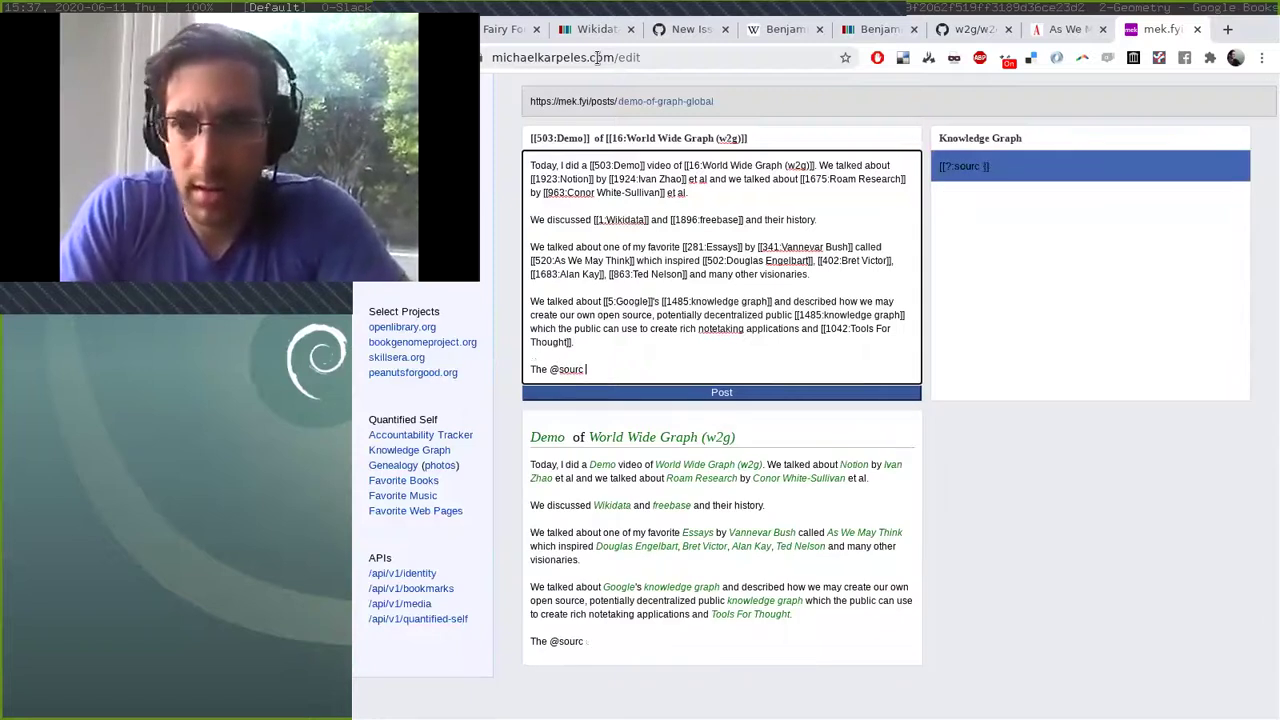
type("code")
key("BackSpace")
key("BackSpace")
key("BackSpace")
key("BackSpace")
key("BackSpace")
key("BackSpace")
key("BackSpace")
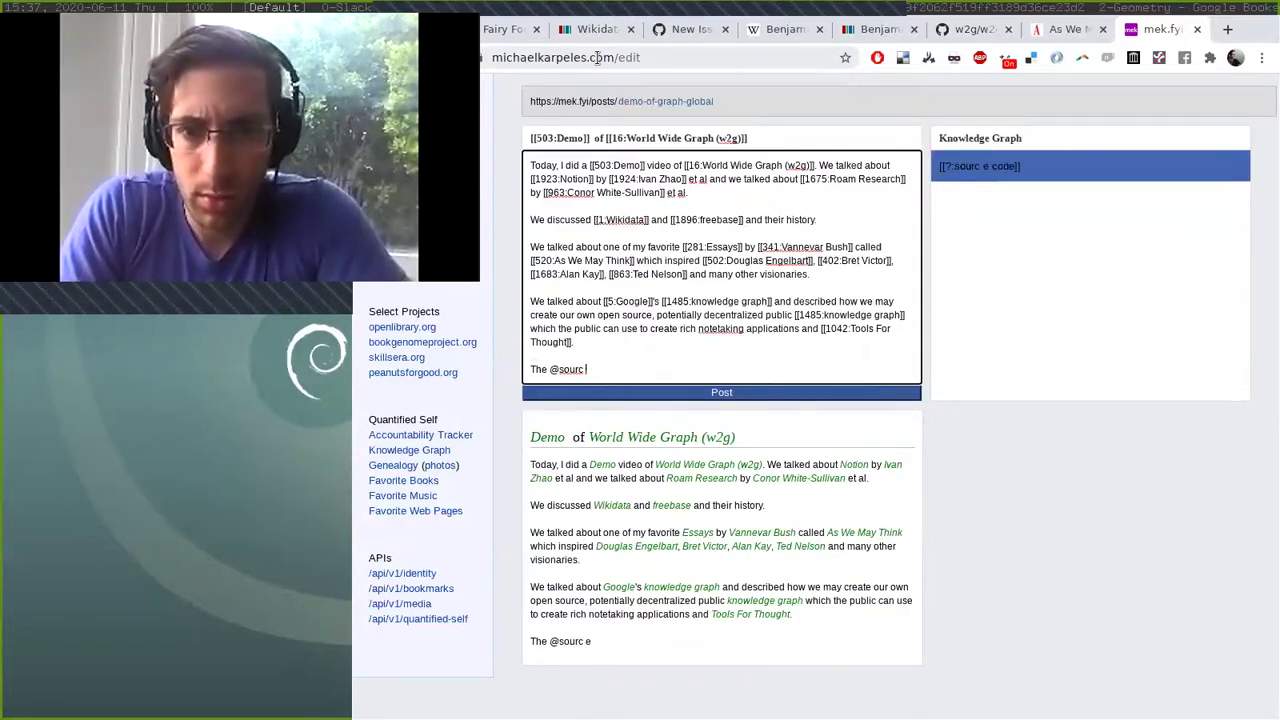
type("e code")
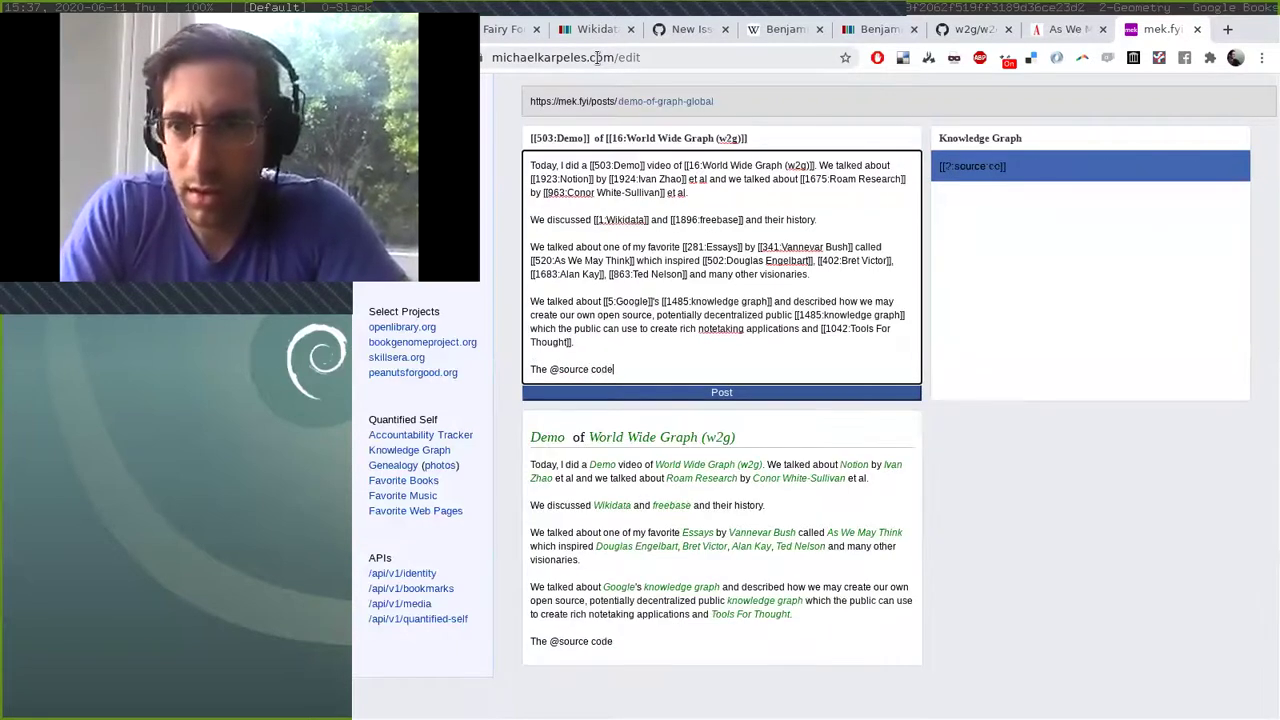
key("BackSpace")
key("BackSpace")
key("BackSpace")
key("BackSpace")
key("BackSpace")
key("BackSpace")
key("BackSpace")
key("BackSpace")
key("BackSpace")
key("BackSpace")
key("BackSpace")
key("BackSpace")
key("BackSpace")
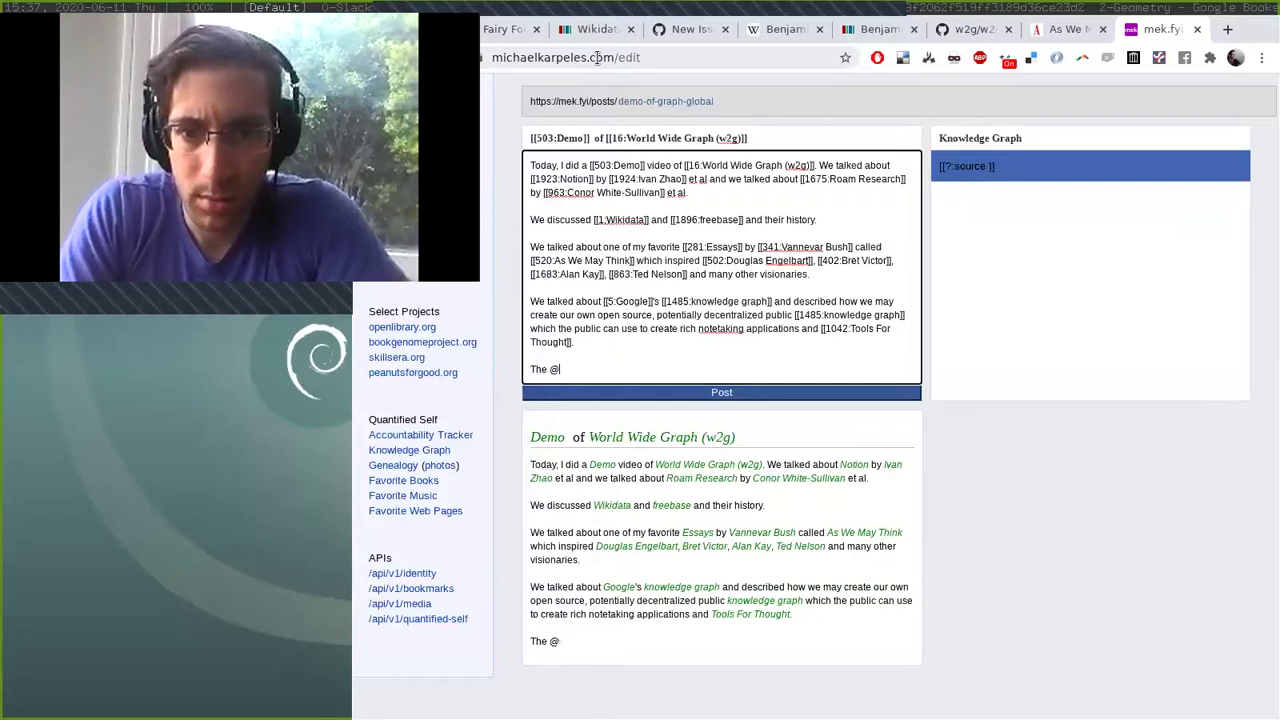
type("@source code")
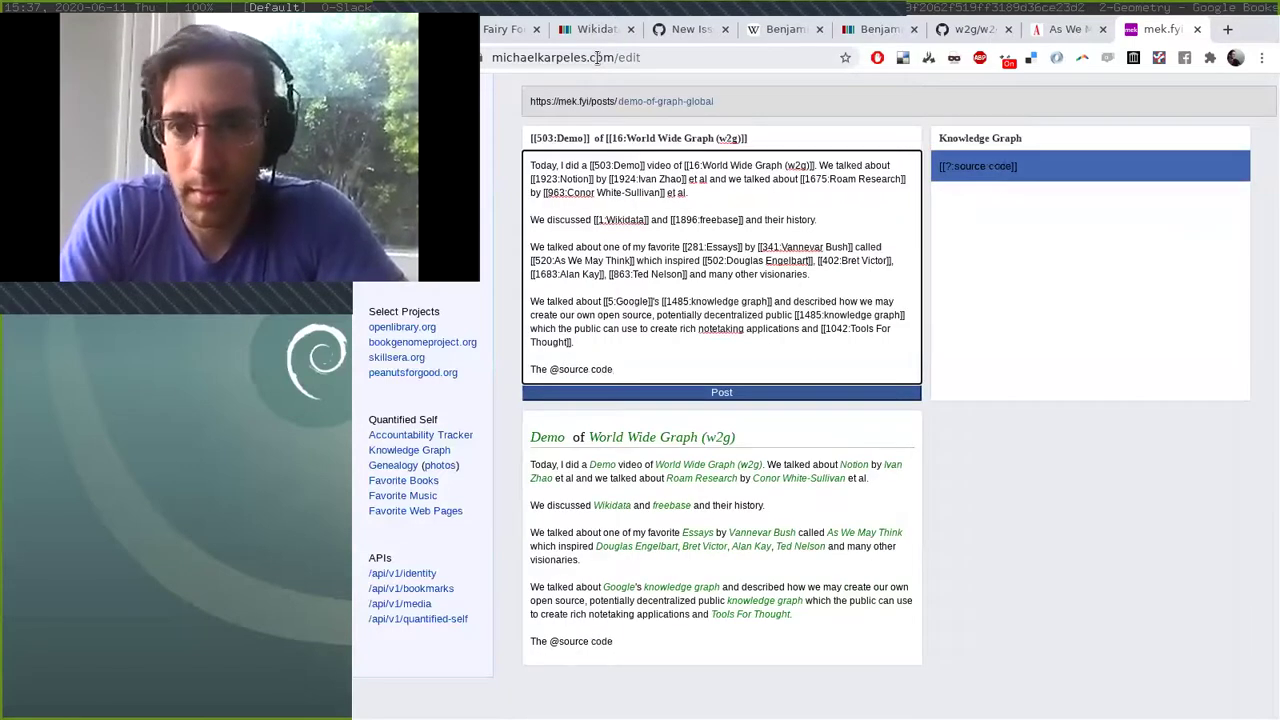
key("Return")
type("for ")
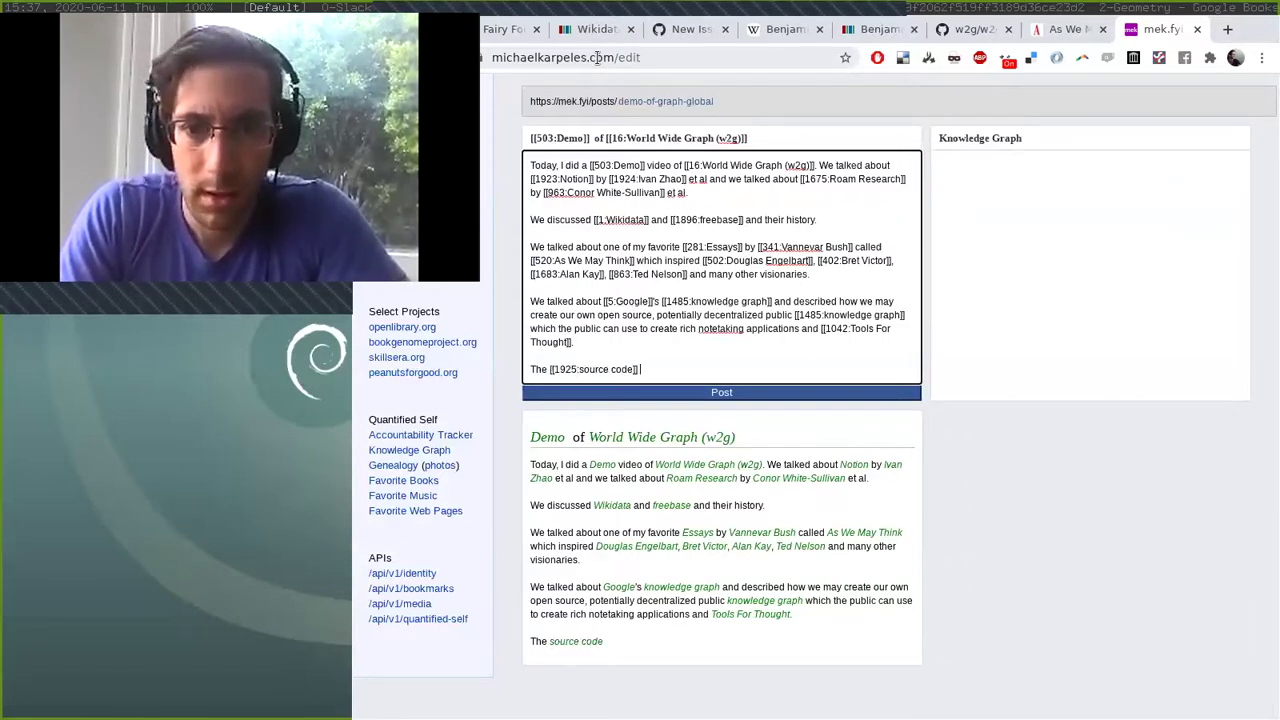
type("@graph.")
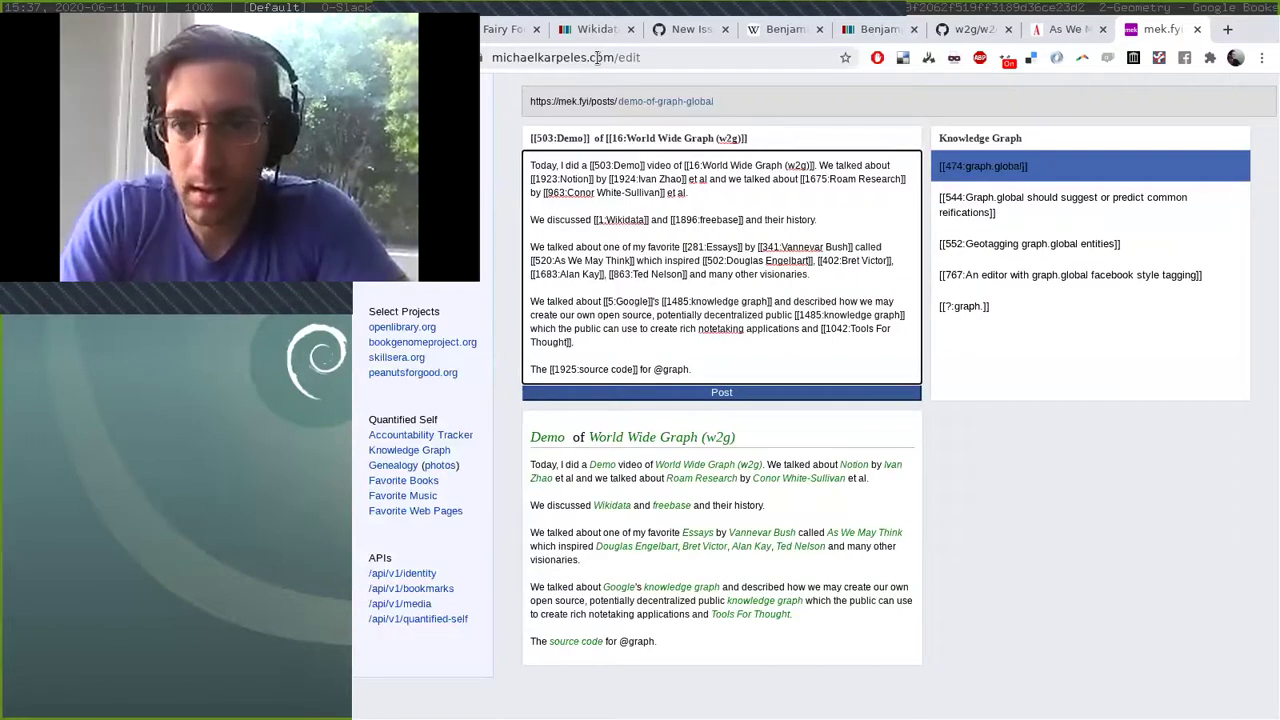
key("Return")
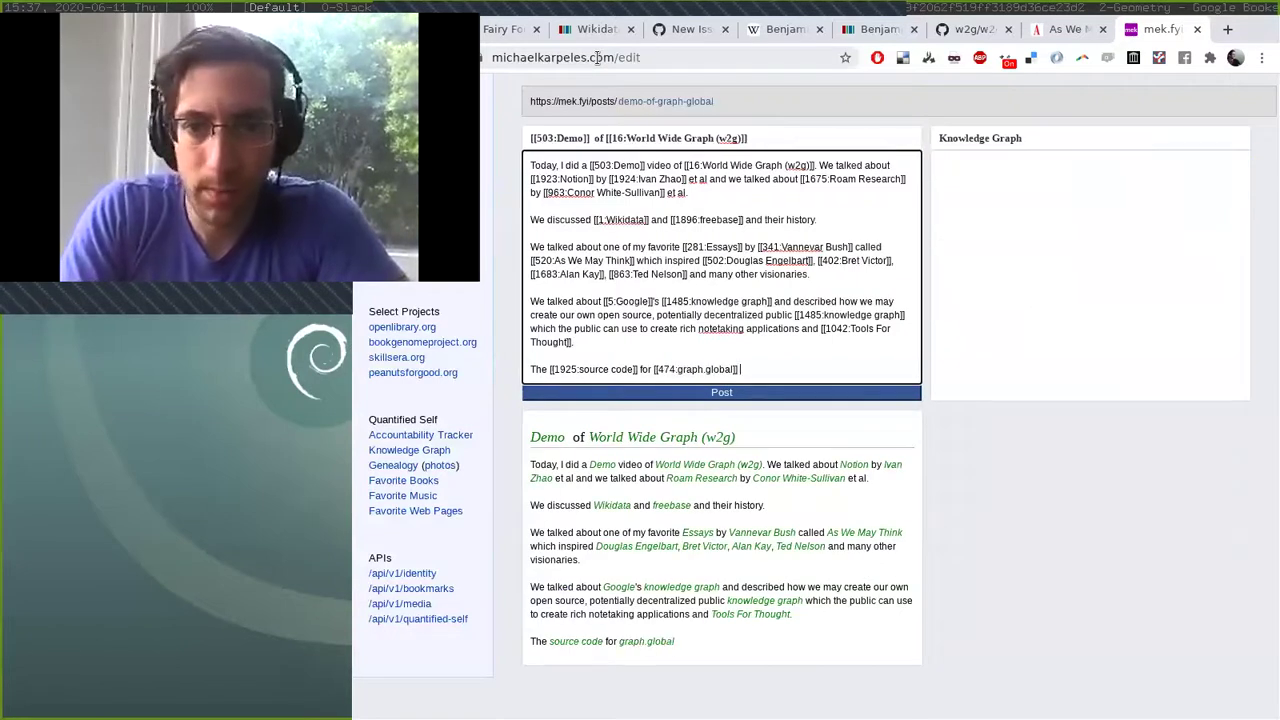
type("can be found here:")
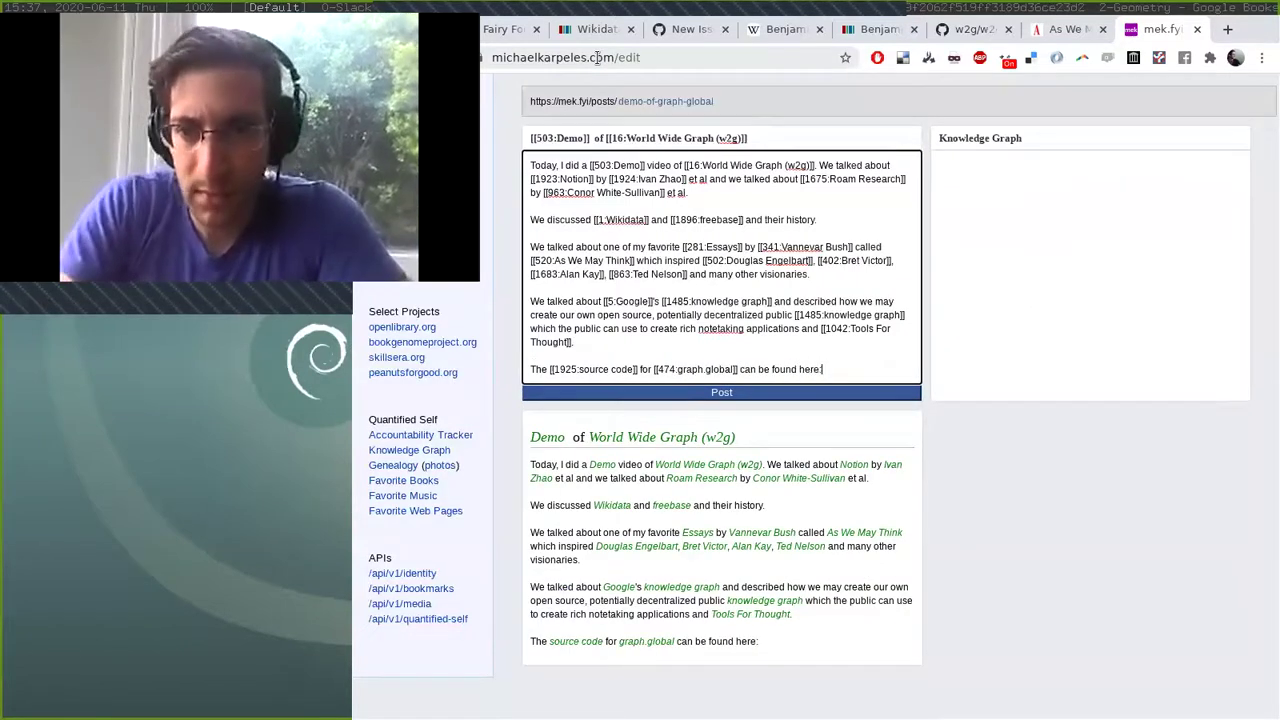
type("https://github.com/w2g/w2g")
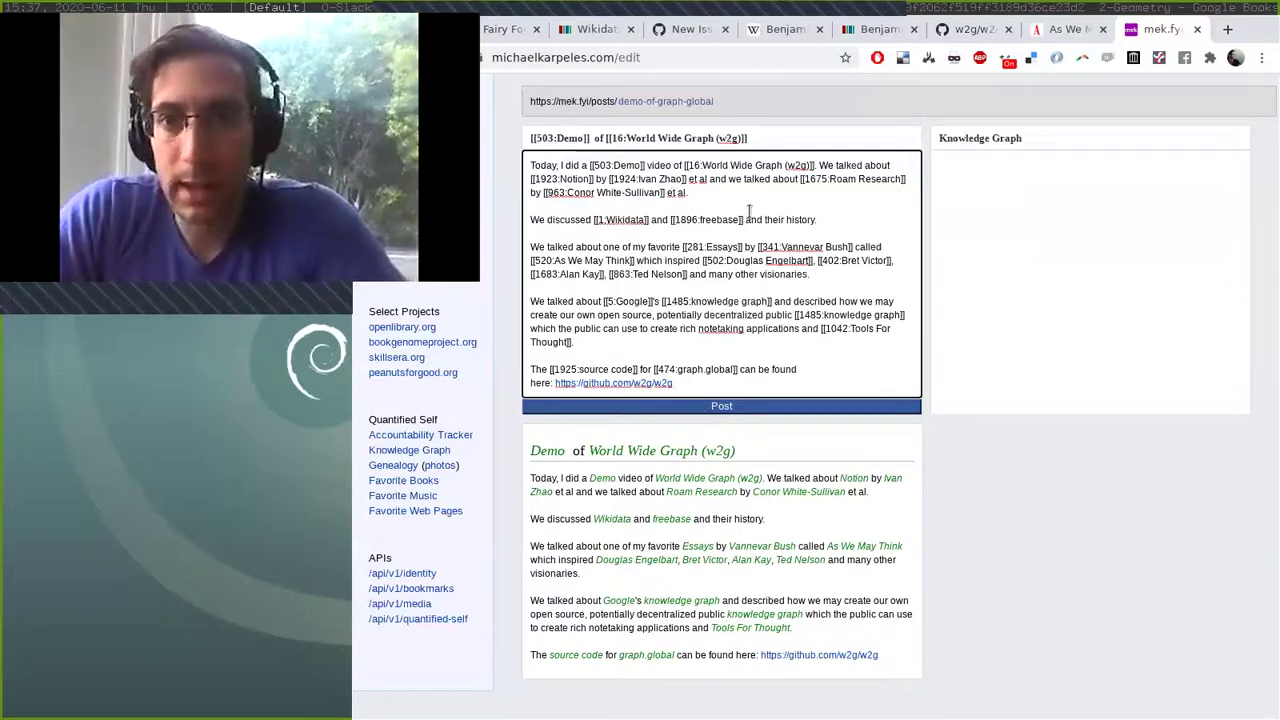
Change the post's URL slug to demo-video-of-graph-global.
left_click(739, 102)
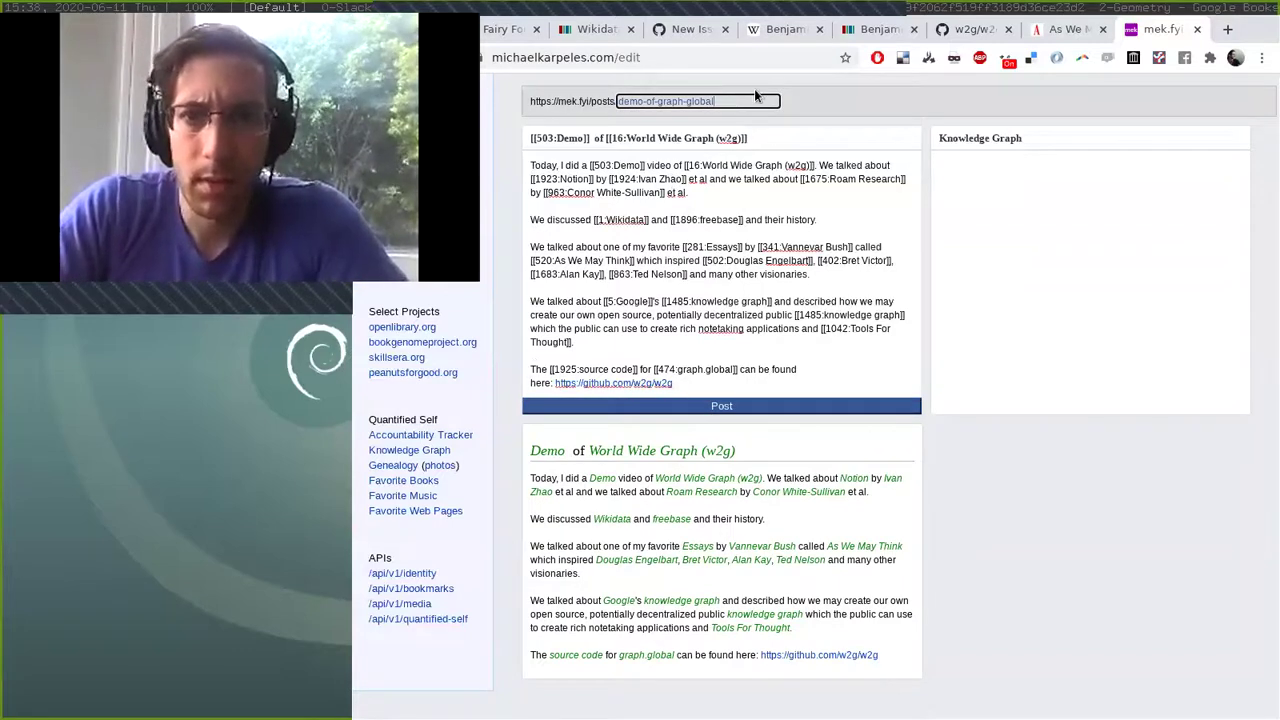
key("ctrl+Left")
key("ctrl+Left")
type("video-")
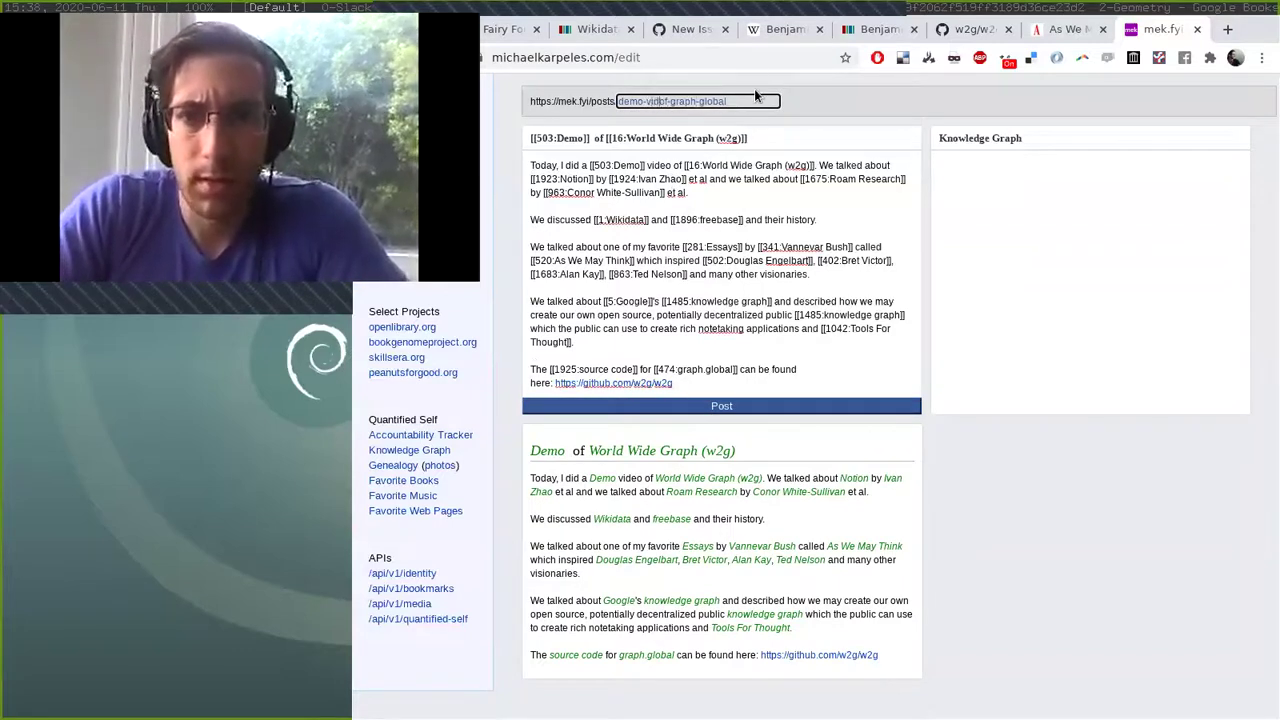
Publish the post and review its tag list on the published page.
left_click(731, 406)
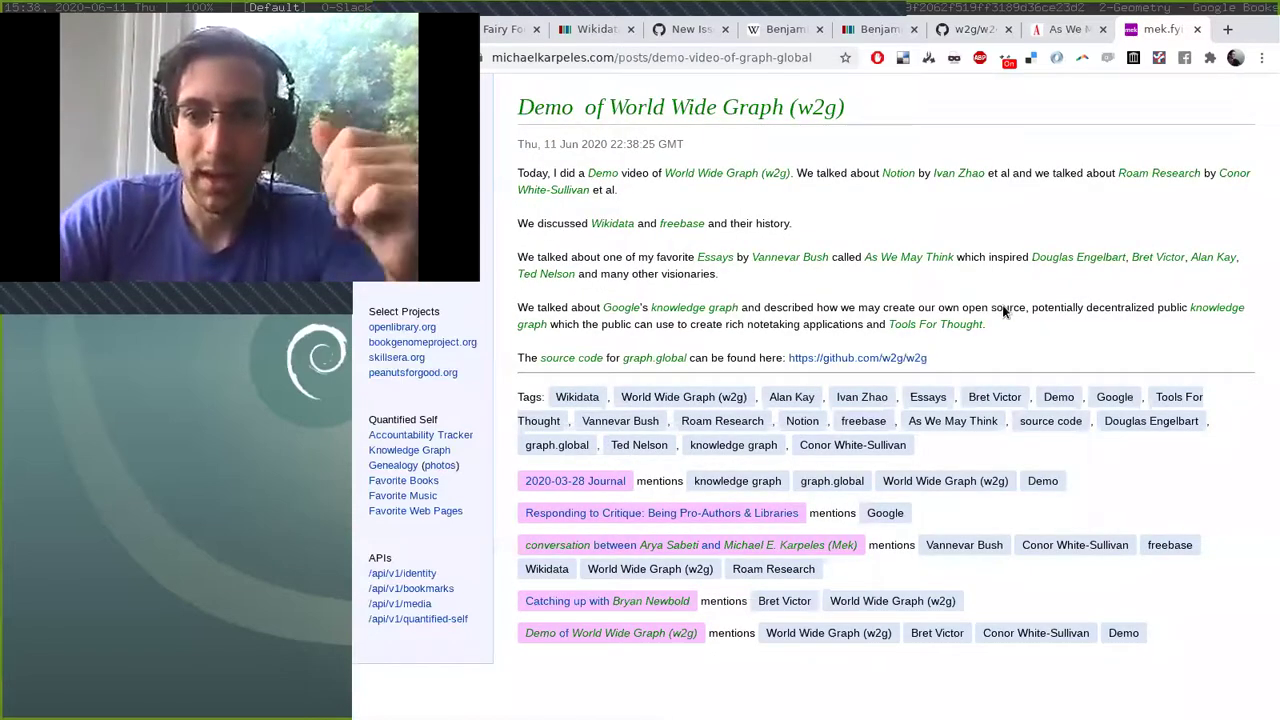
left_click_drag(958, 448, 511, 398)
left_click(513, 400)
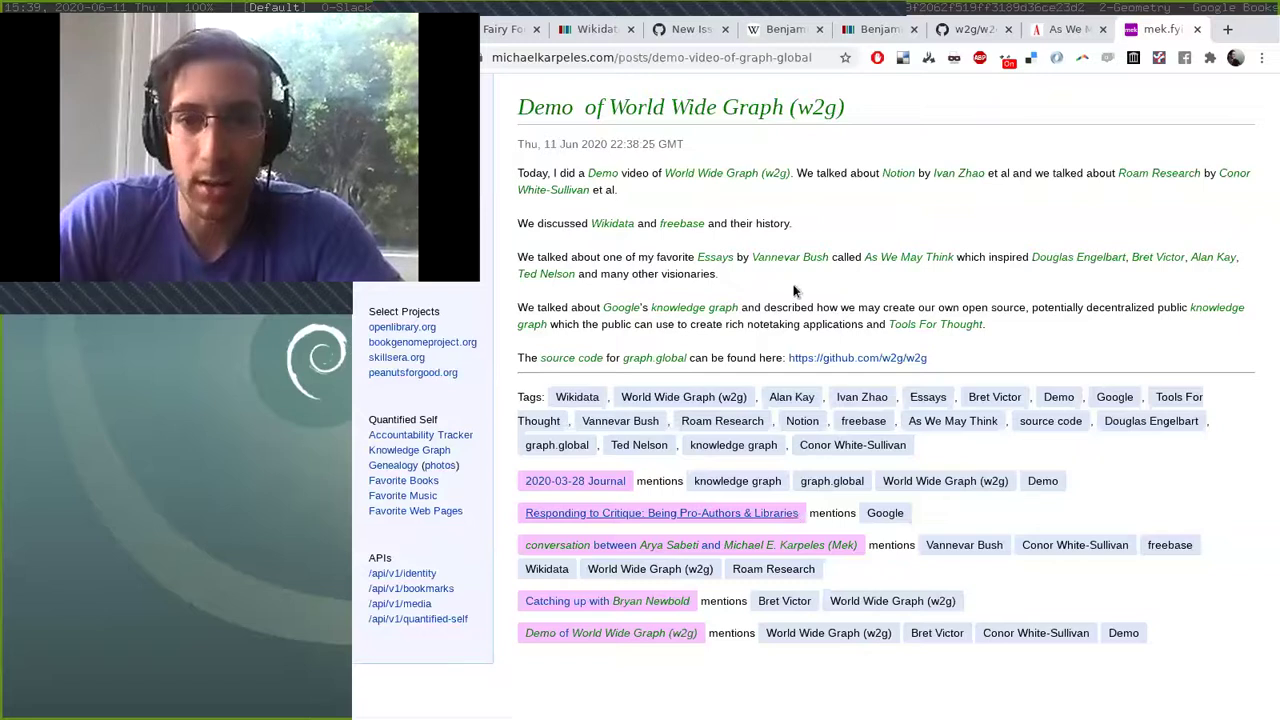
Reopen the published post in the editor by switching /posts/ to /edit/ in its address.
double_click(640, 58)
type("edit")
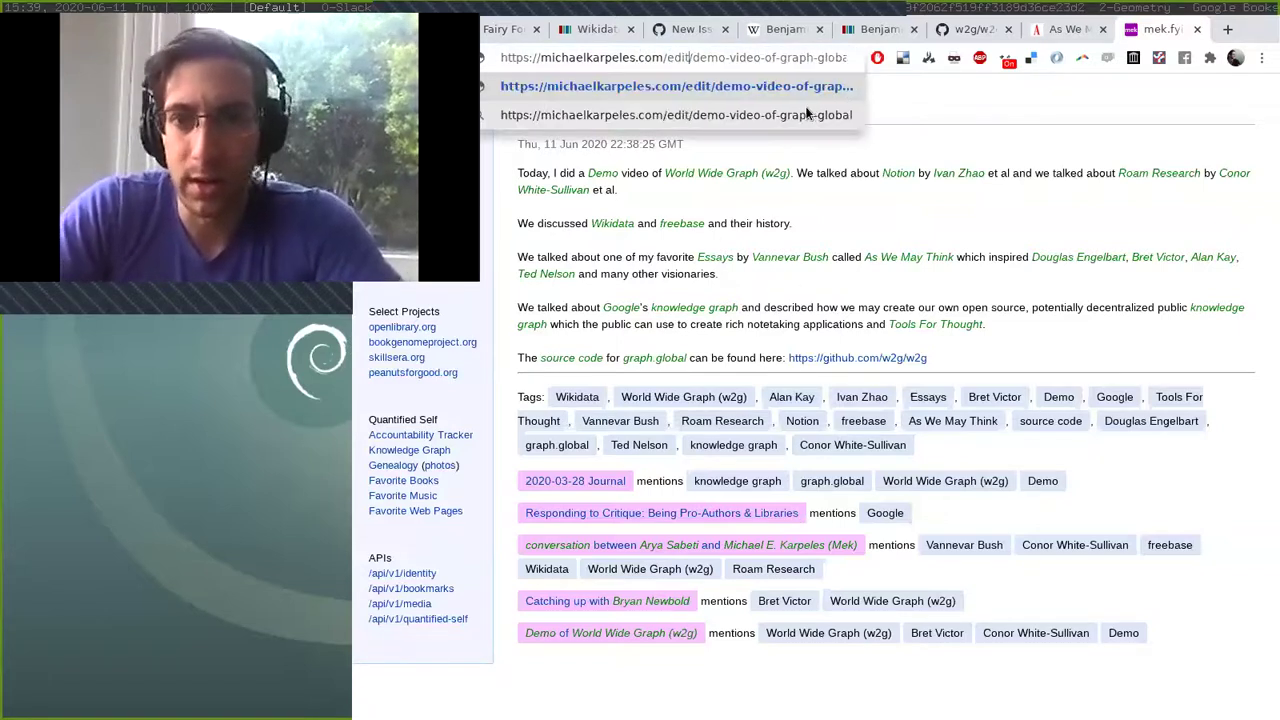
key("Return")
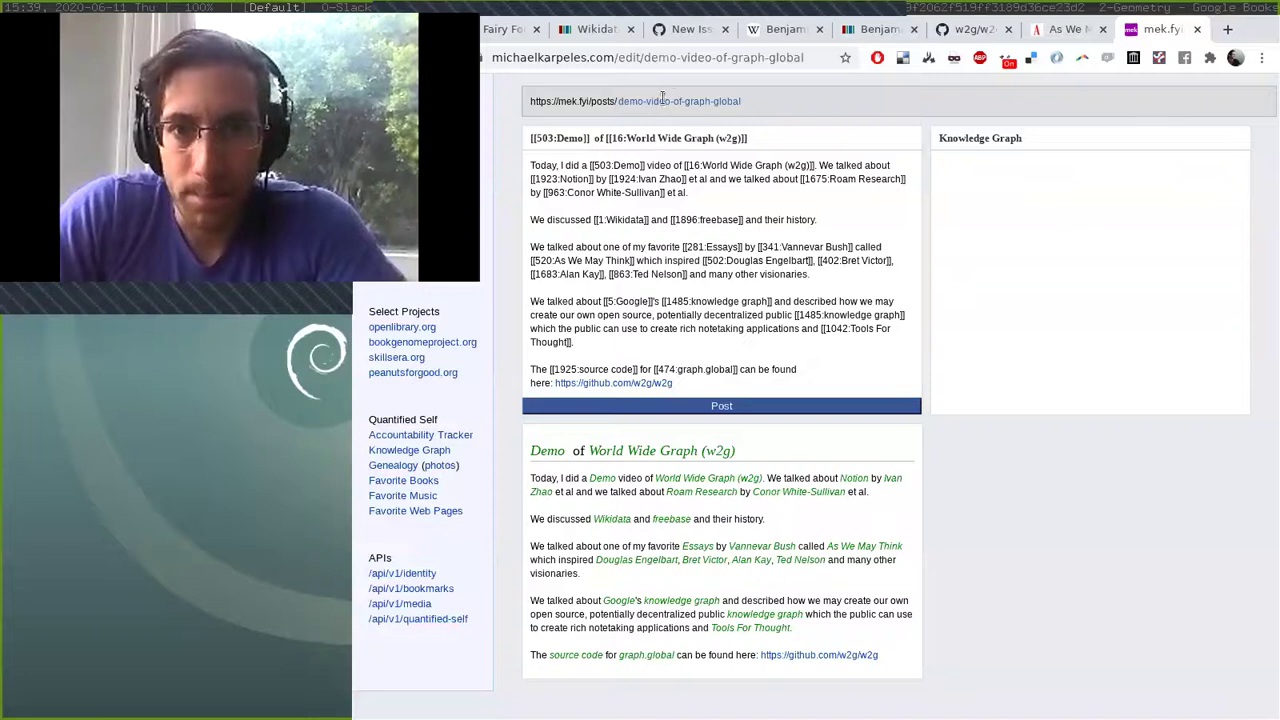
Remove the double space so the title reads 'Demo of World Wide Graph (w2g)' and republish.
left_click(595, 138)
key("BackSpace")
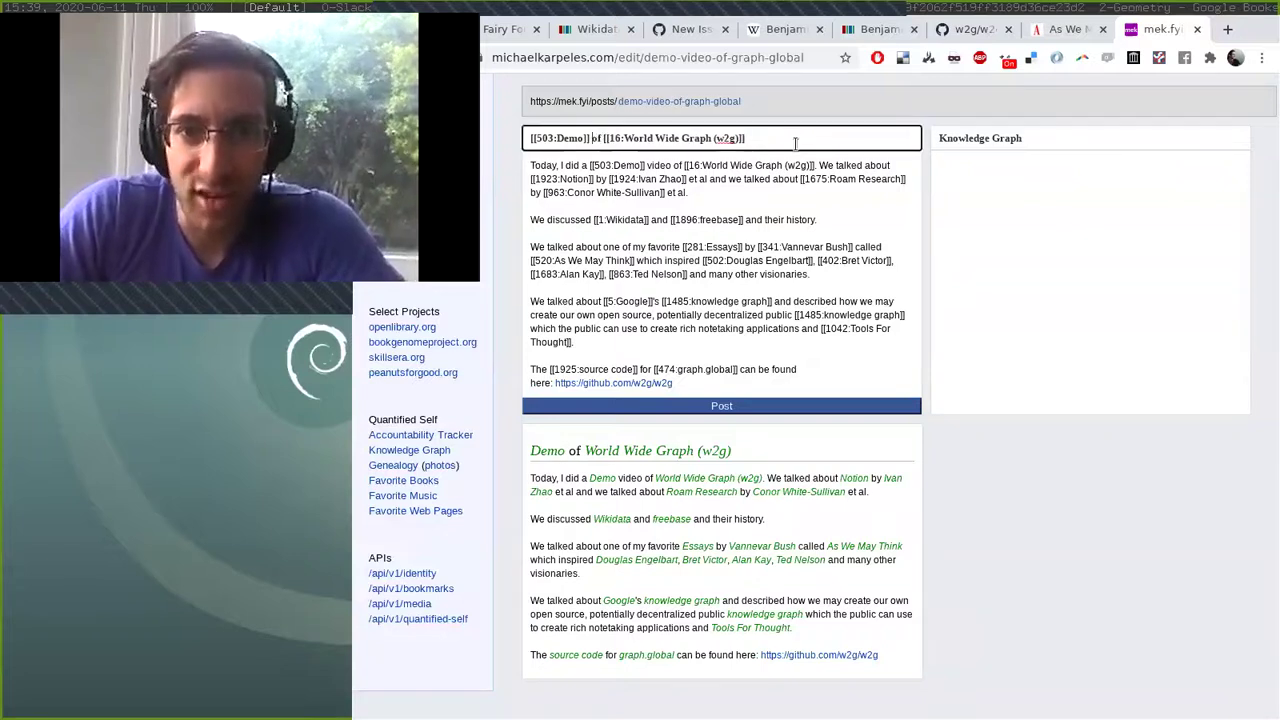
left_click(767, 407)
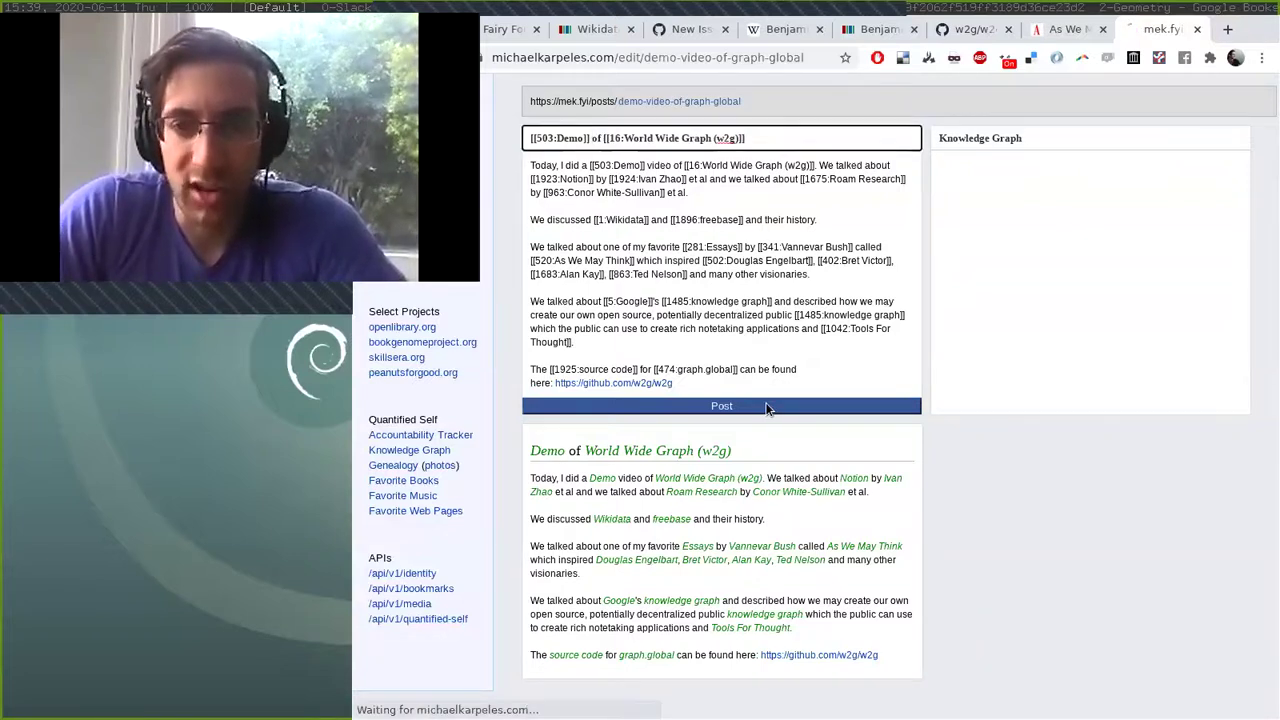